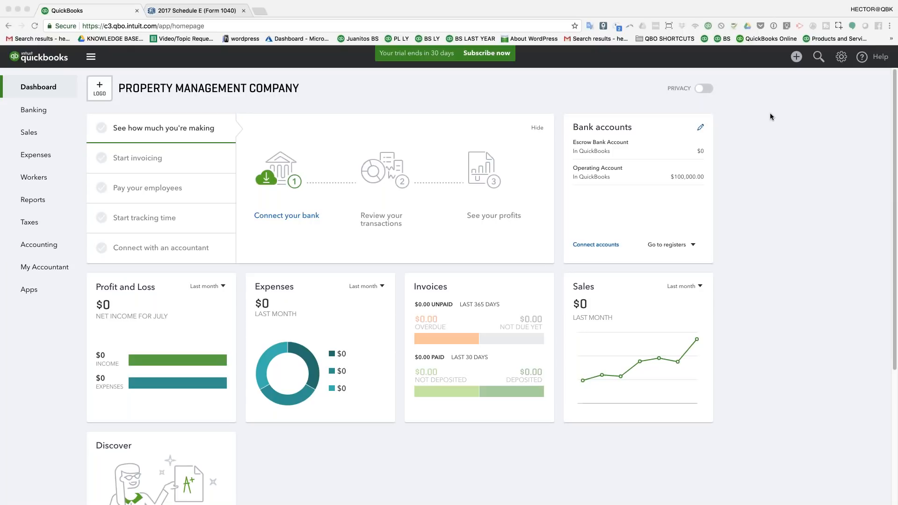
# - Add a customer named Investor A from the customer page of the sales area
pyautogui.click(39, 151)
pyautogui.click(29, 134)
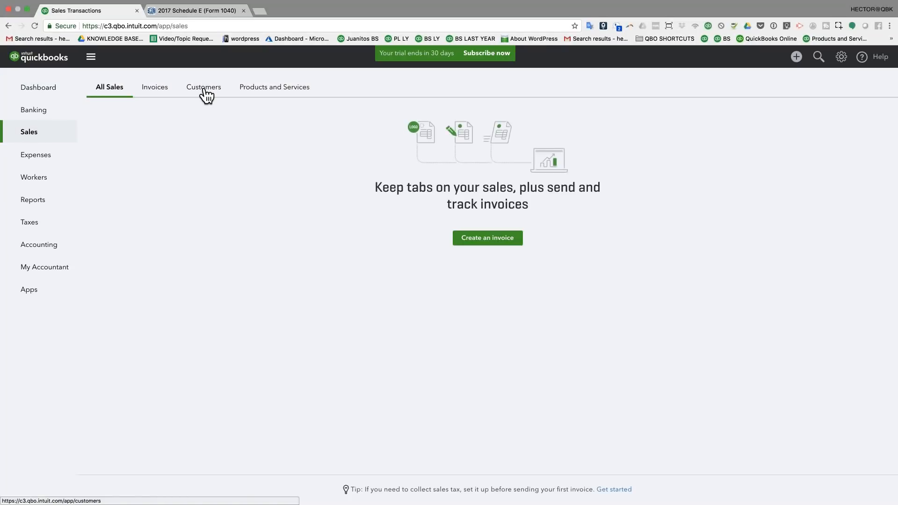
pyautogui.click(205, 89)
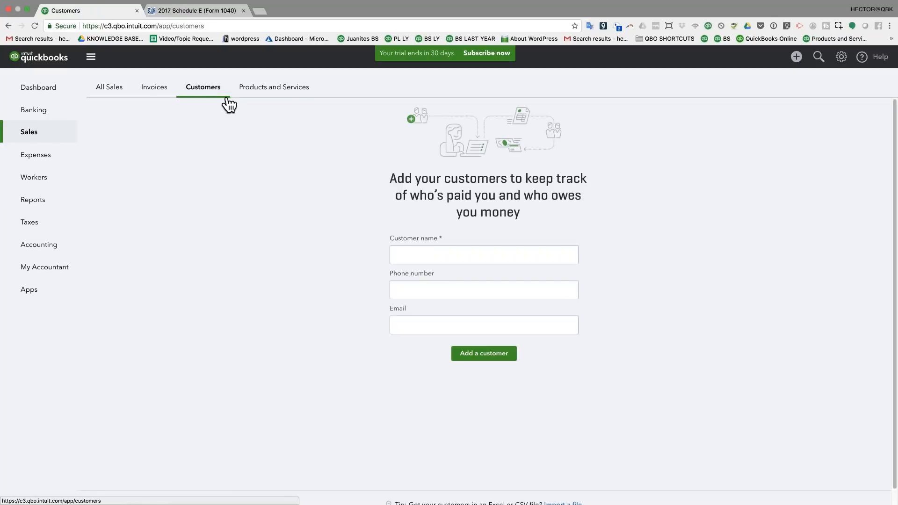
pyautogui.click(460, 248)
pyautogui.write('I')
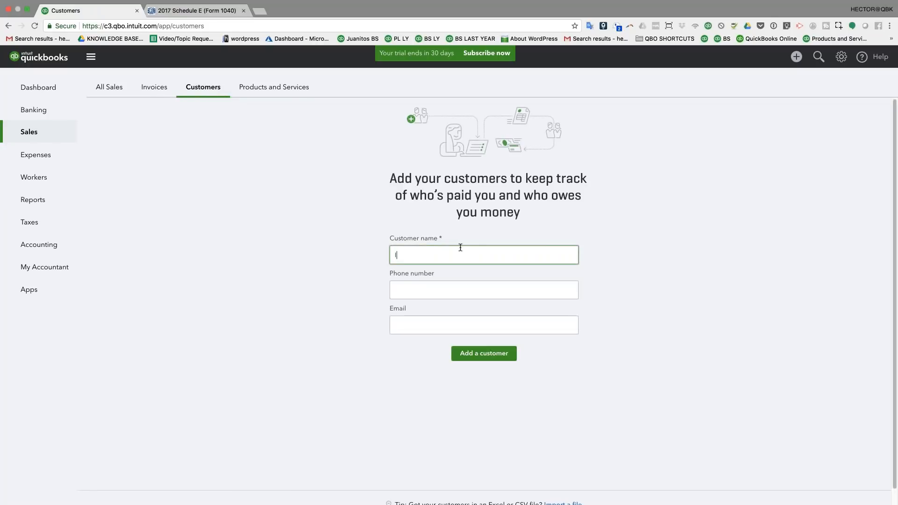
pyautogui.write('nestor')
pyautogui.press('BackSpace')
pyautogui.press('BackSpace')
pyautogui.press('BackSpace')
pyautogui.press('BackSpace')
pyautogui.press('BackSpace')
pyautogui.press('BackSpace')
pyautogui.press('BackSpace')
pyautogui.write('Investor A')
pyautogui.click(487, 358)
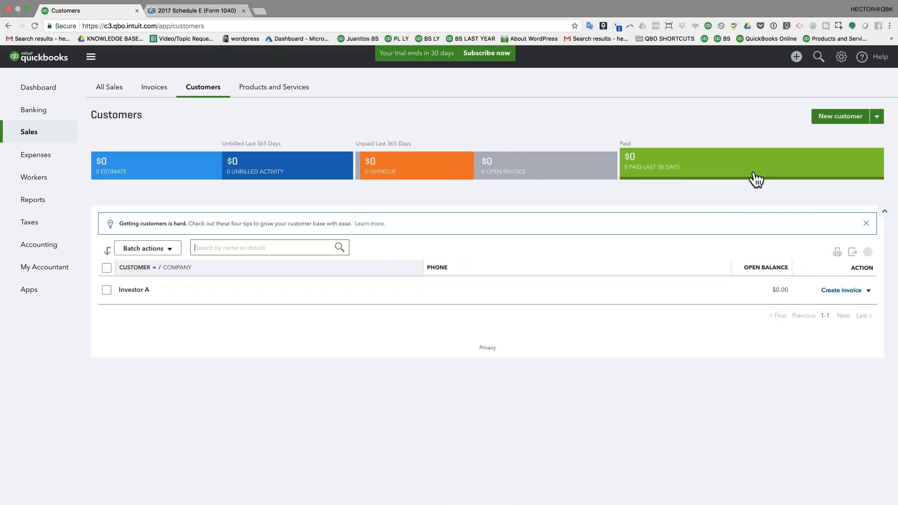
# - Start a new customer record with the company name Commercial Poperty, allowing the site to access the location
pyautogui.click(842, 117)
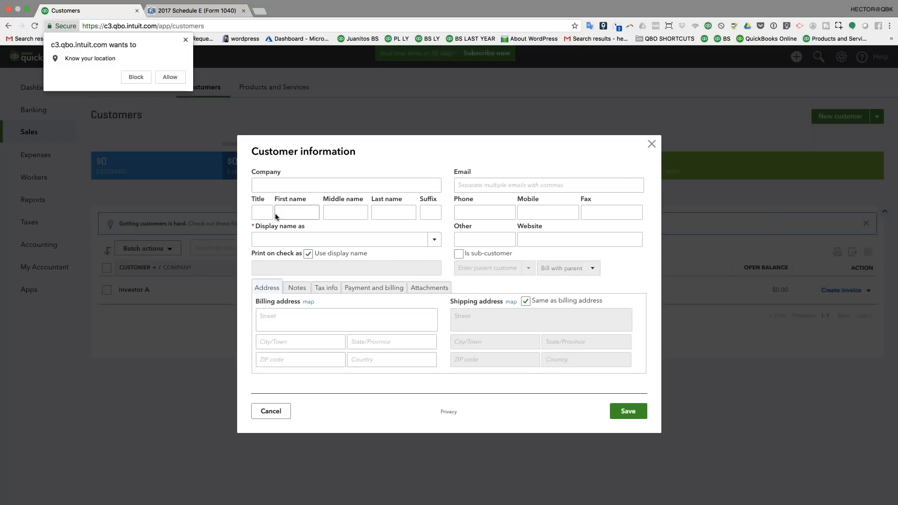
pyautogui.click(171, 78)
pyautogui.click(295, 214)
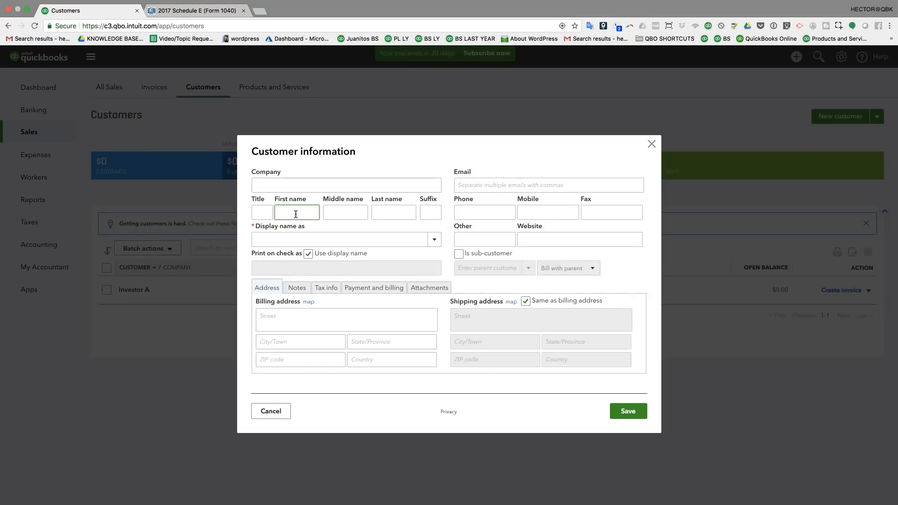
pyautogui.click(288, 188)
pyautogui.write('Ci')
pyautogui.press('BackSpace')
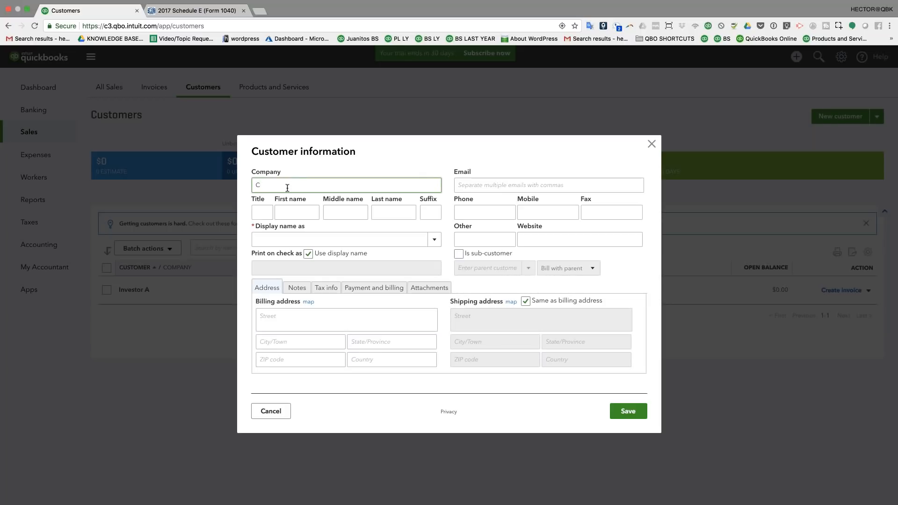
pyautogui.write('ommercial PRoperty')
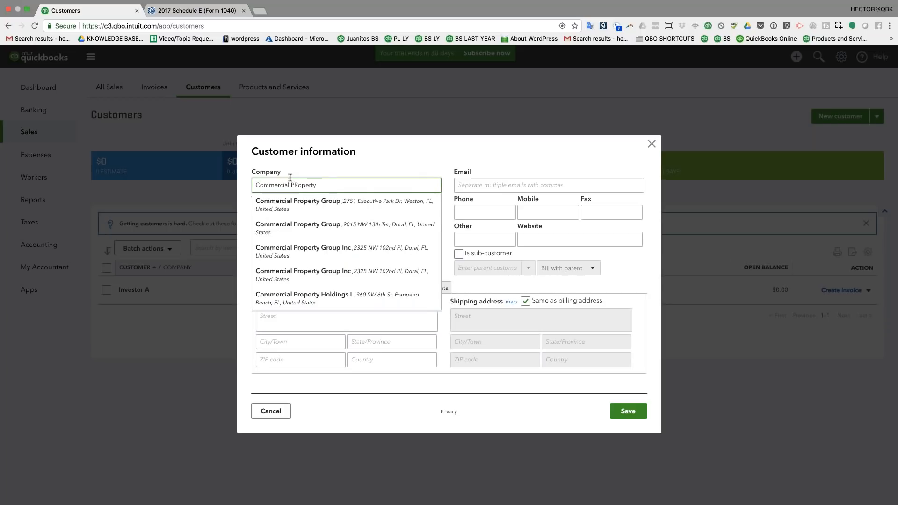
pyautogui.press('BackSpace')
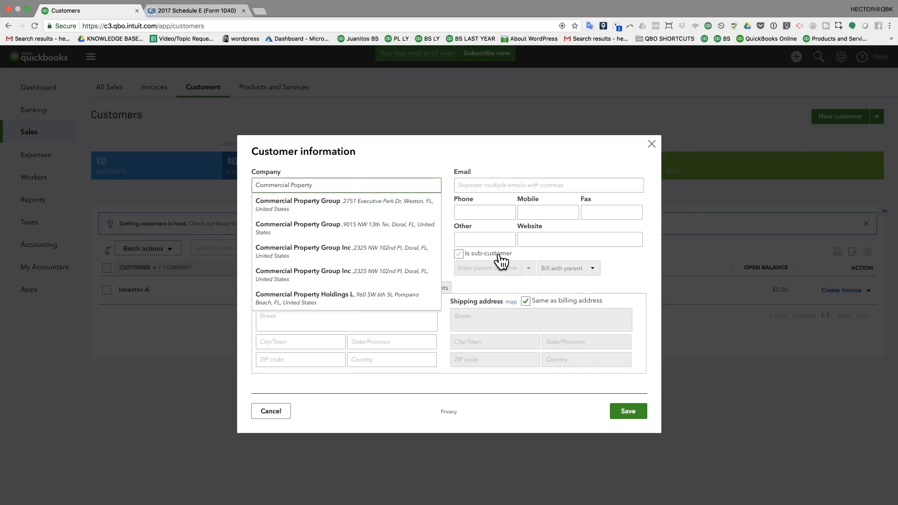
# - Make the new record a sub-customer of Investor A and save it
pyautogui.click(457, 254)
pyautogui.click(524, 271)
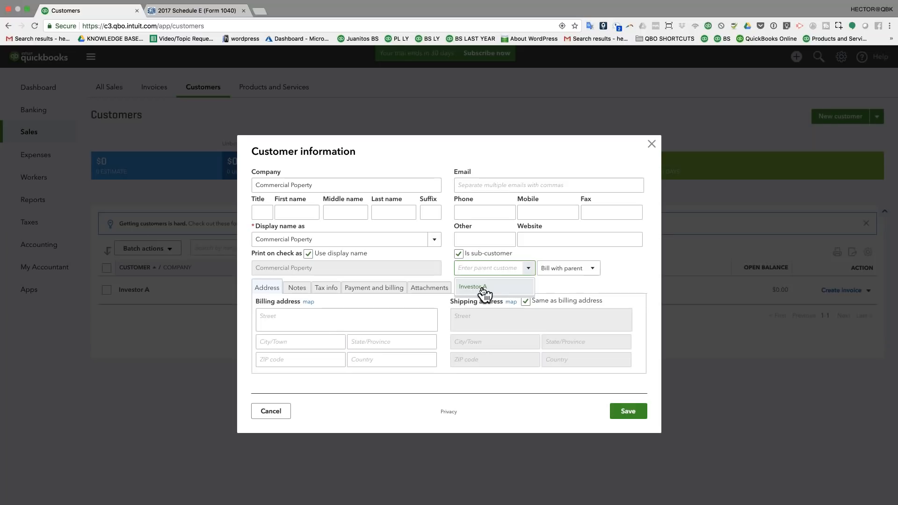
pyautogui.click(482, 287)
pyautogui.click(624, 410)
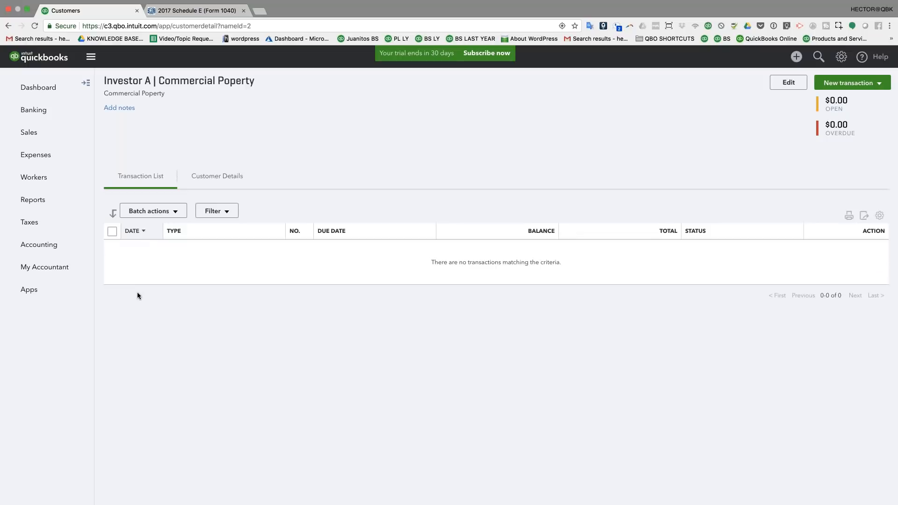
# - Review the new transaction types offered for the sub-customer and for its parent Investor A
pyautogui.click(851, 83)
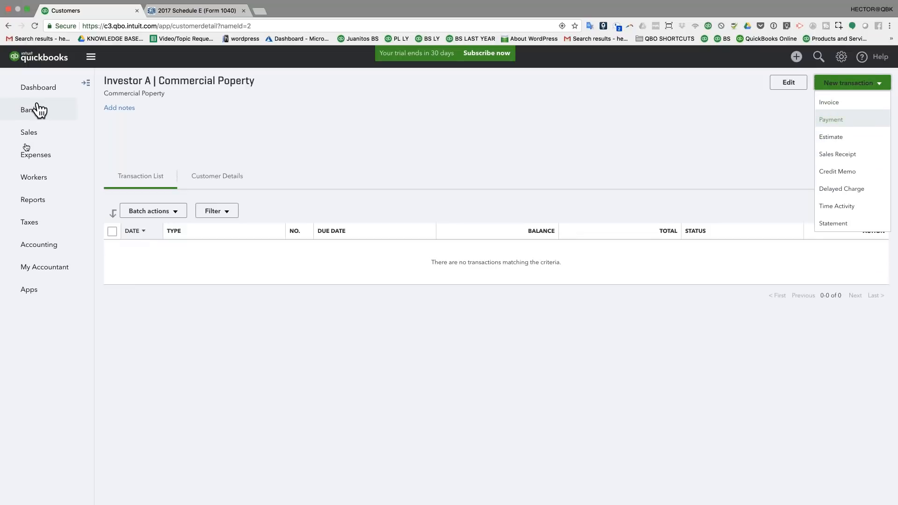
pyautogui.click(86, 84)
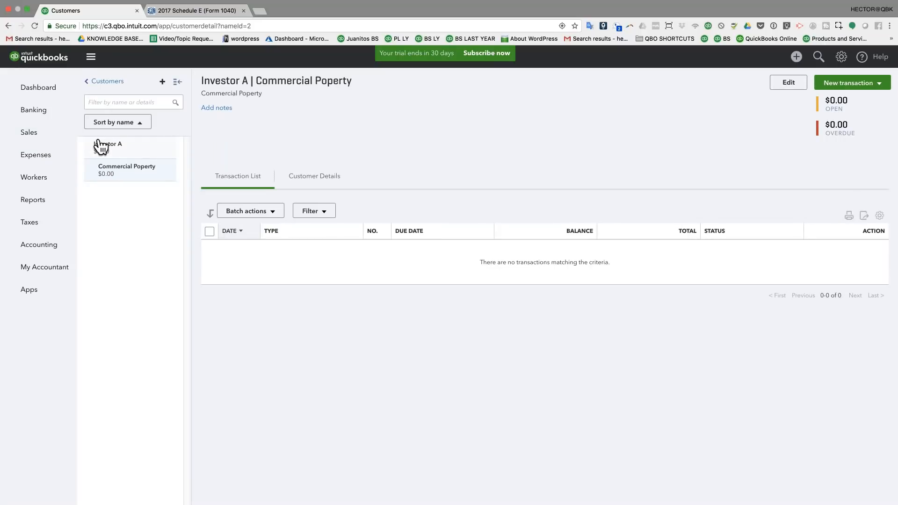
pyautogui.click(99, 147)
pyautogui.click(837, 87)
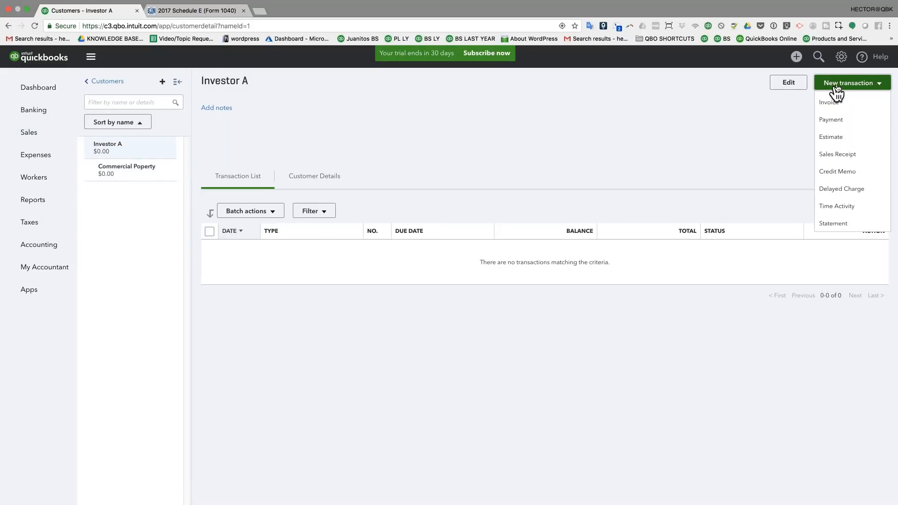
pyautogui.click(134, 102)
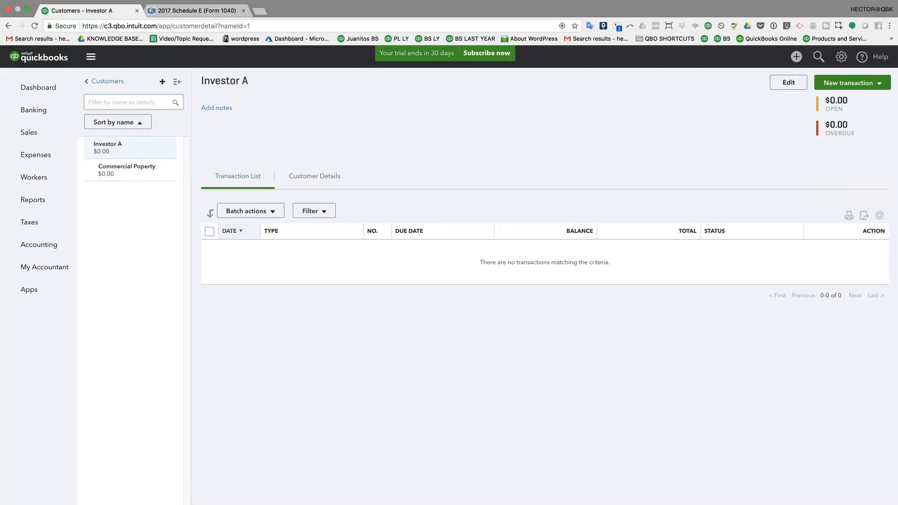
# - Add a new customer with the company name House as a sub-customer of Investor A and save it
pyautogui.click(98, 82)
pyautogui.click(840, 116)
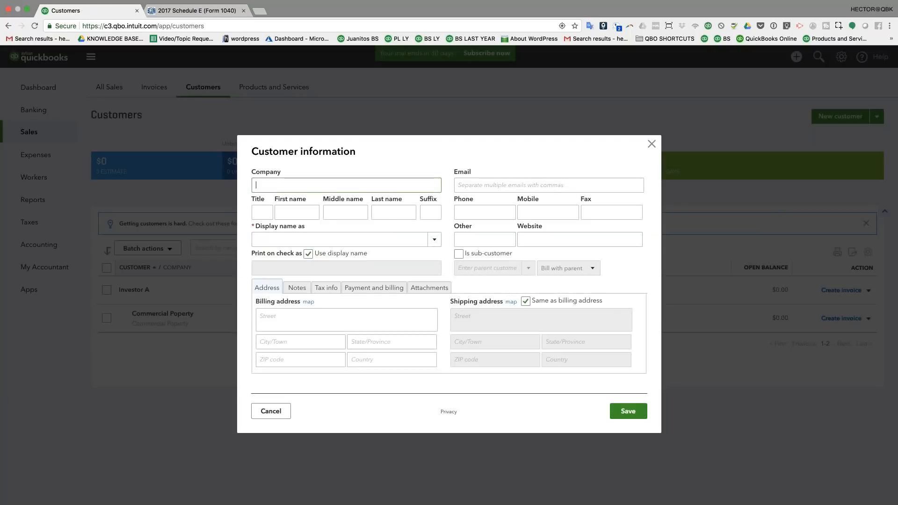
pyautogui.write('House')
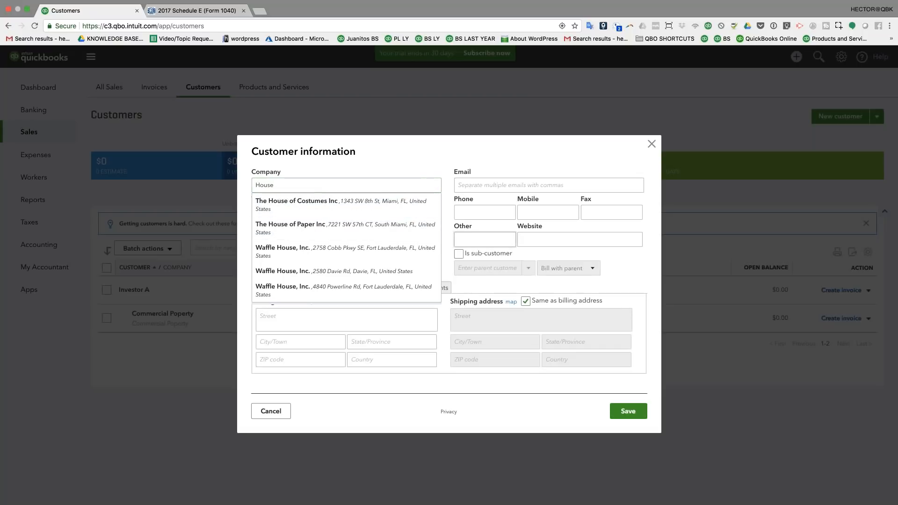
pyautogui.click(458, 254)
pyautogui.click(528, 269)
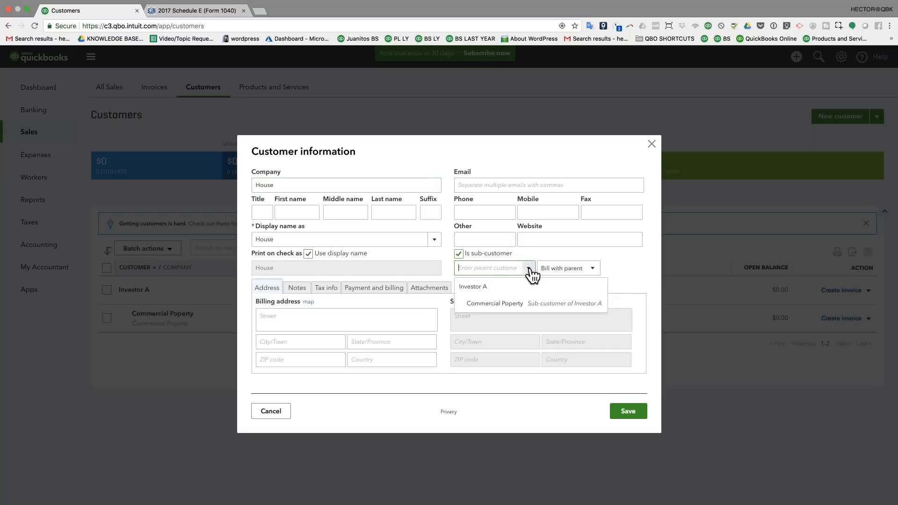
pyautogui.click(484, 289)
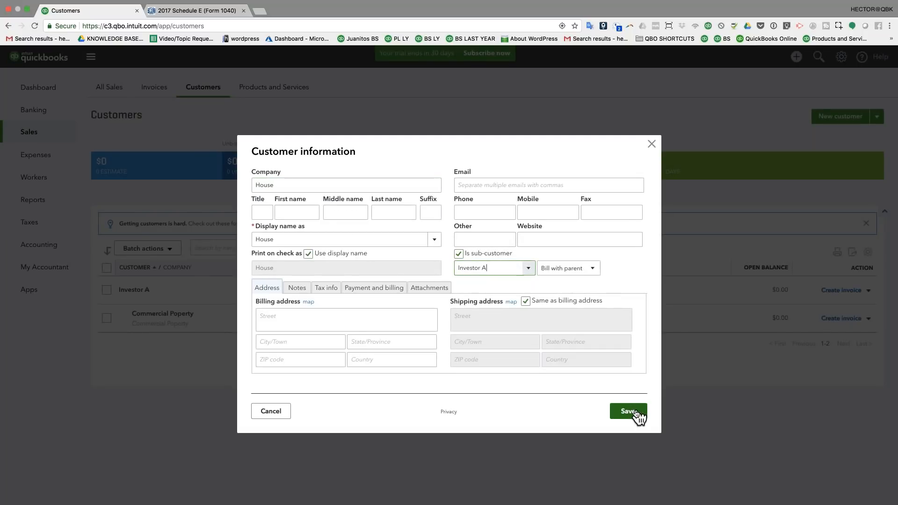
pyautogui.click(635, 412)
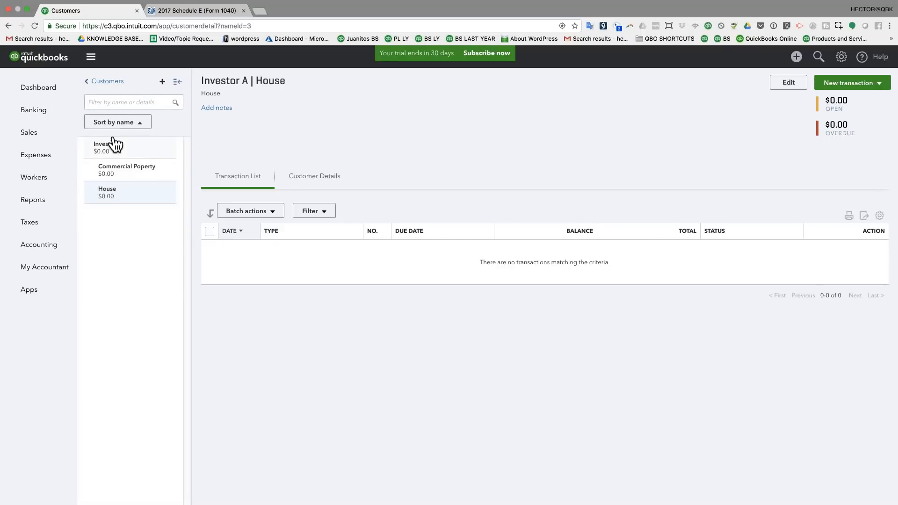
# - Add another sub-customer of Investor A with the company name Land and save it
pyautogui.click(114, 145)
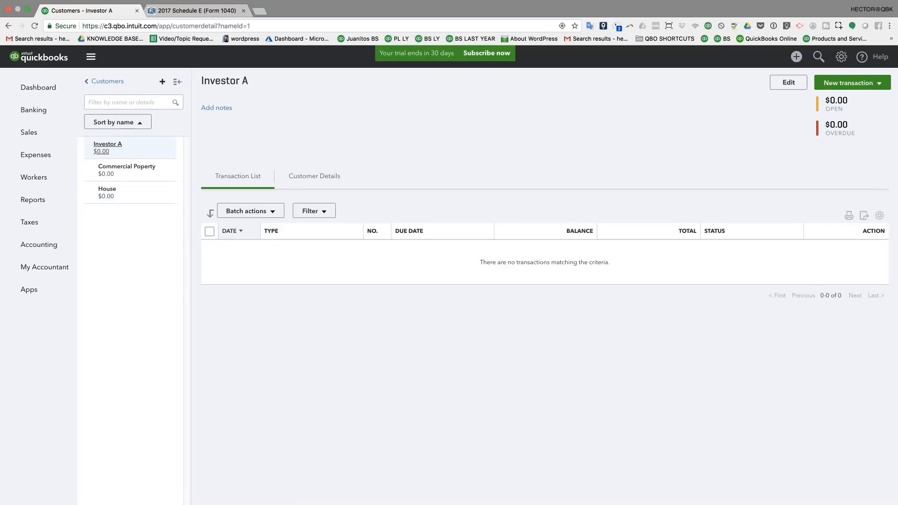
pyautogui.click(116, 80)
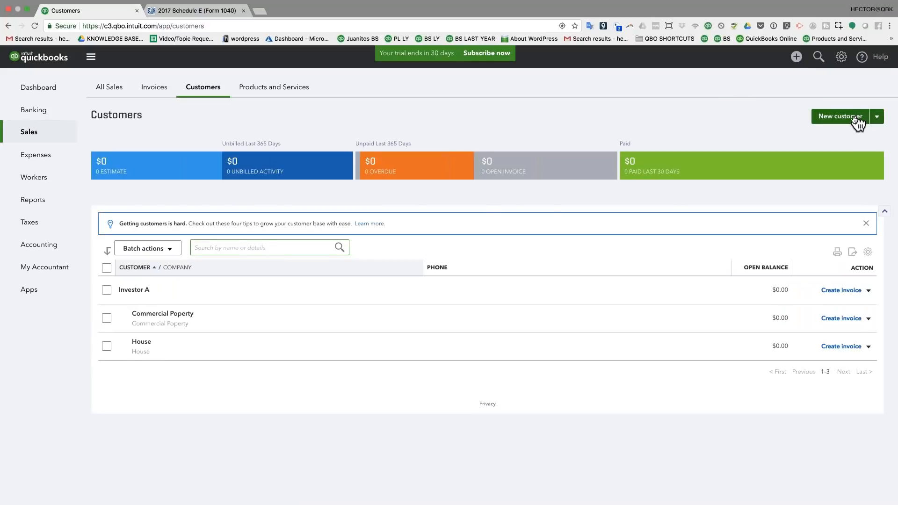
pyautogui.click(856, 118)
pyautogui.write('La')
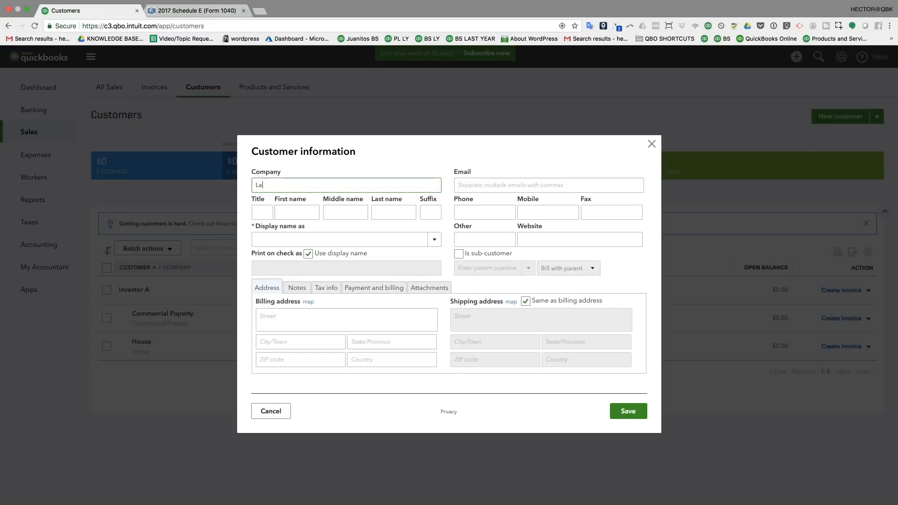
pyautogui.write('nd')
pyautogui.click(457, 252)
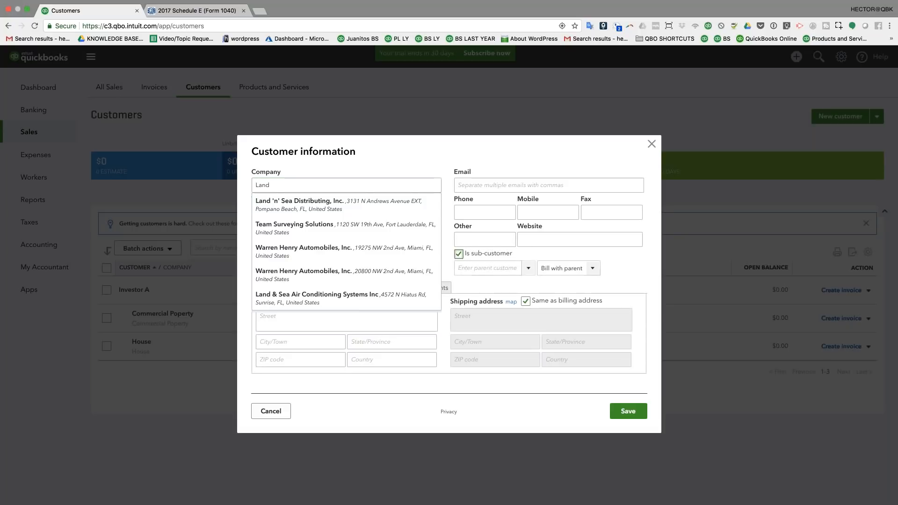
pyautogui.click(503, 267)
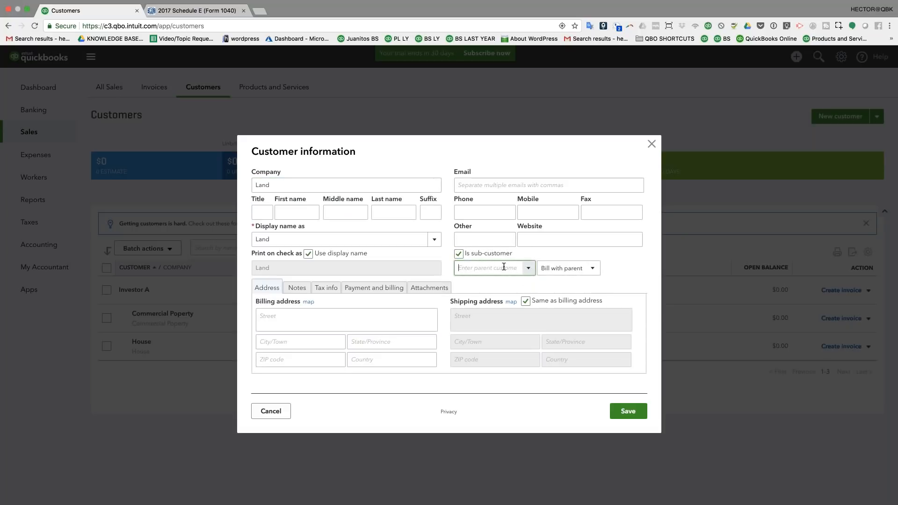
pyautogui.click(503, 288)
pyautogui.click(630, 411)
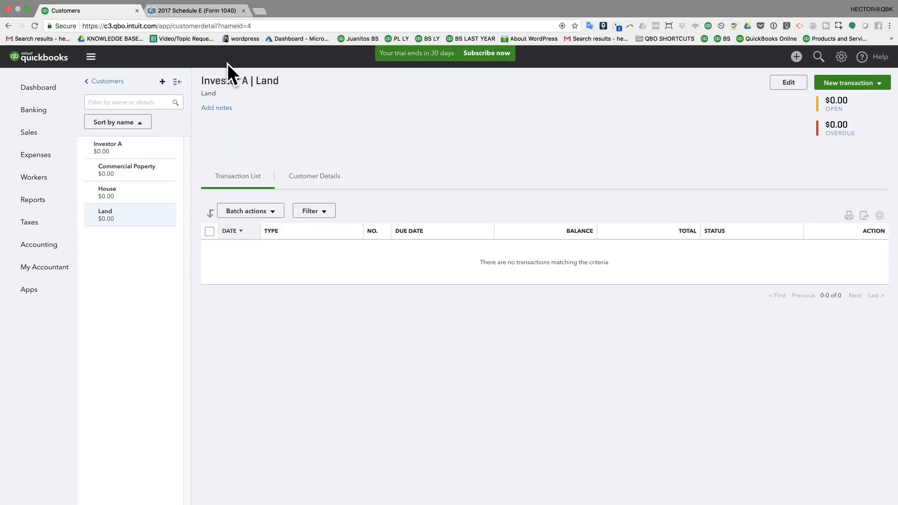
# - Add a standalone customer with the company name Individual Customer B and save it
pyautogui.click(104, 82)
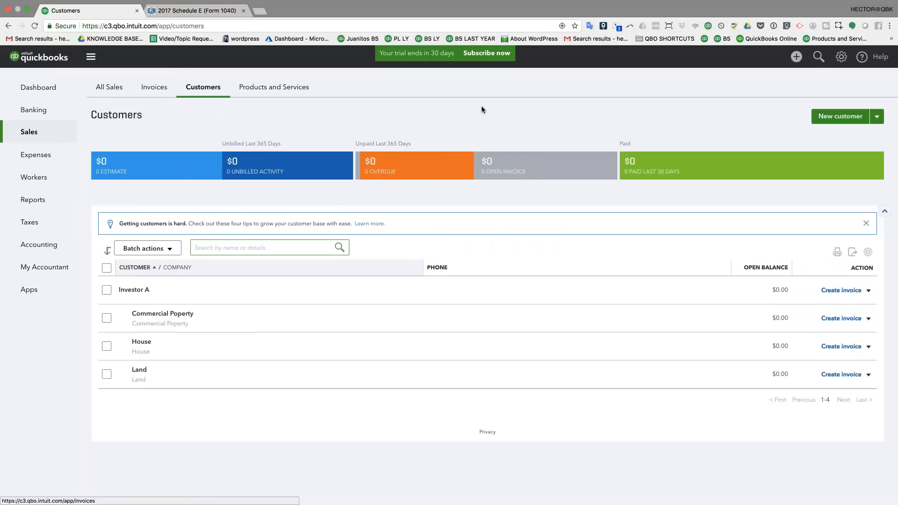
pyautogui.click(843, 123)
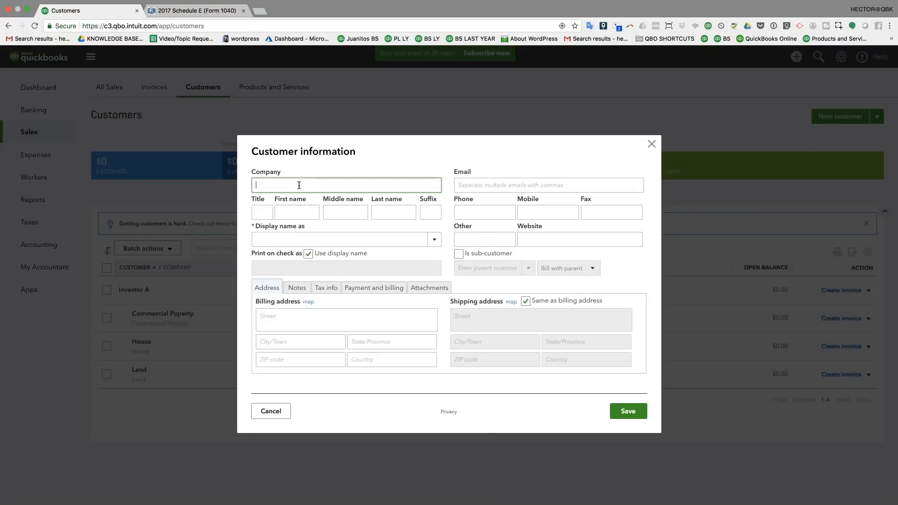
pyautogui.write('Indi')
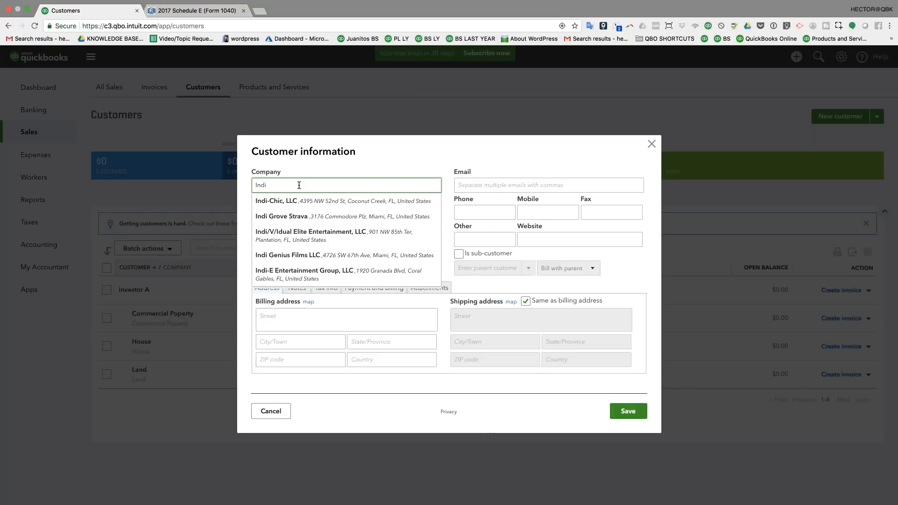
pyautogui.write('vidual Customer B')
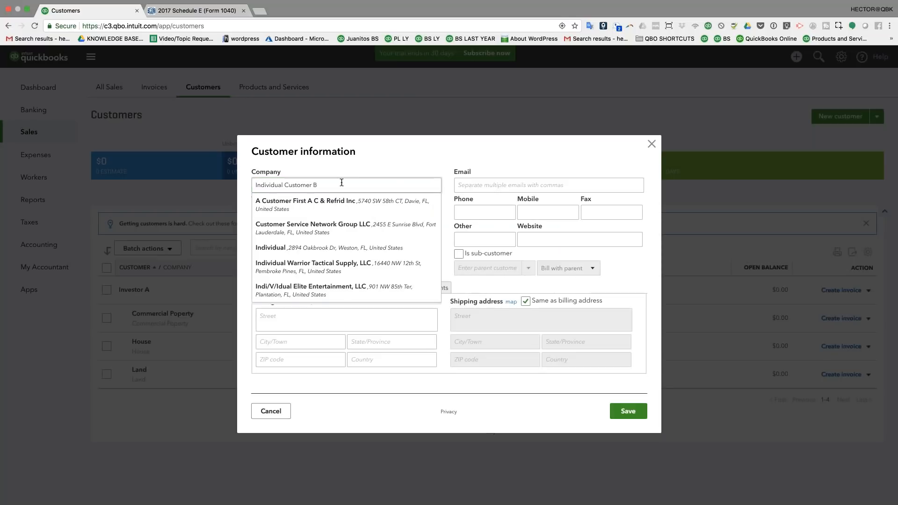
pyautogui.click(530, 240)
pyautogui.click(629, 411)
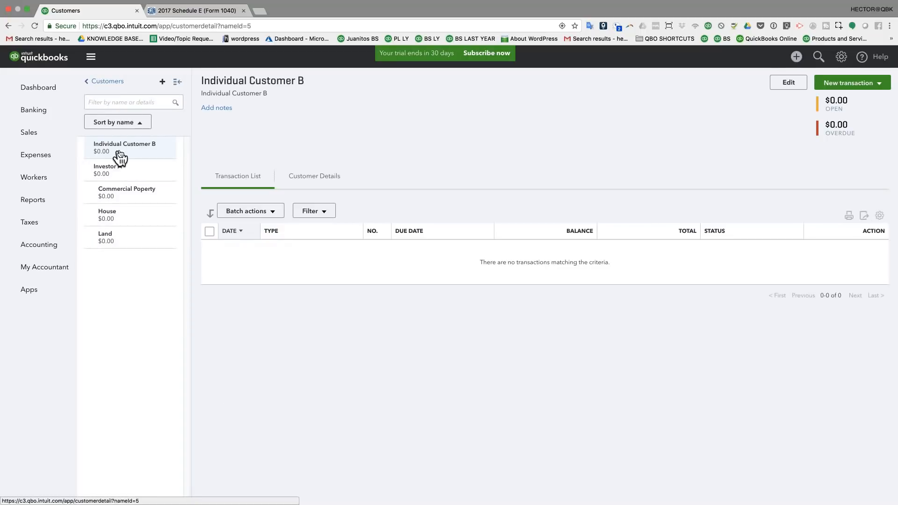
# - Correct the misspelled sub-customer's company name to Commercial Property, save the record and return to the dashboard
pyautogui.click(101, 82)
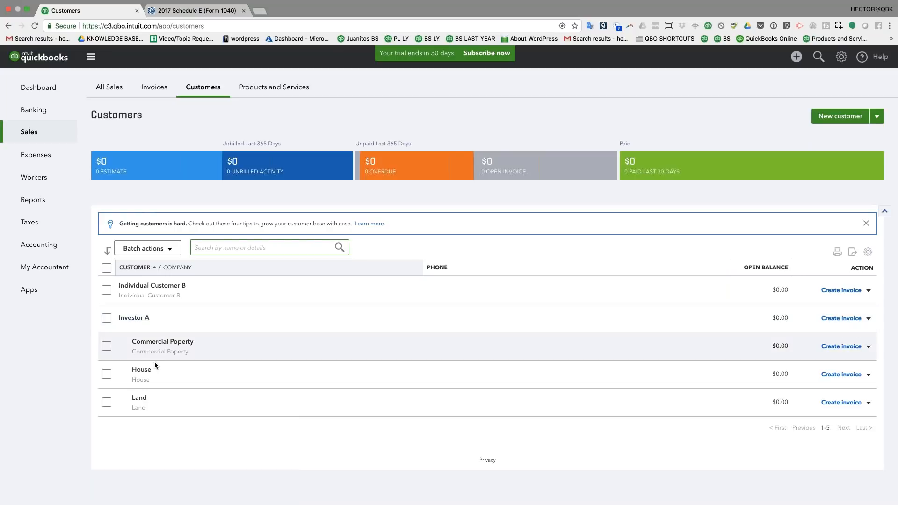
pyautogui.click(176, 346)
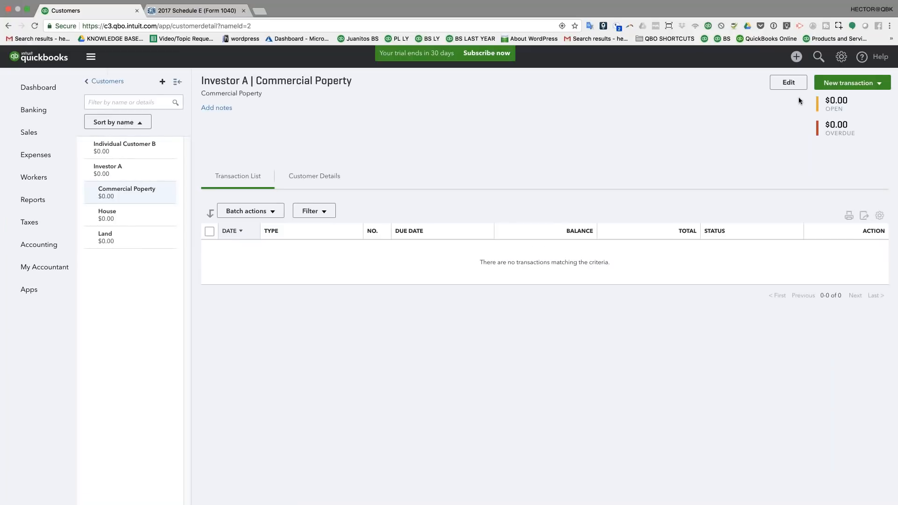
pyautogui.click(793, 84)
pyautogui.click(295, 186)
pyautogui.write('rcial Property')
pyautogui.click(628, 412)
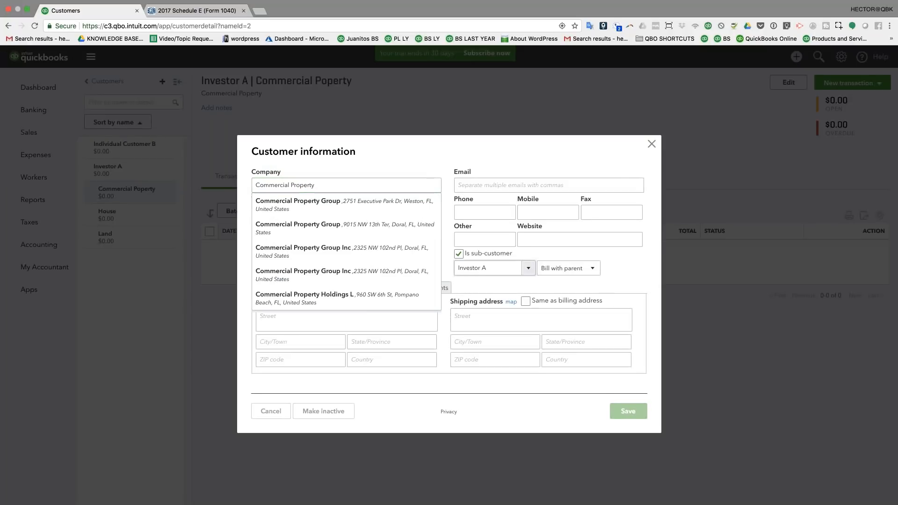
pyautogui.click(37, 90)
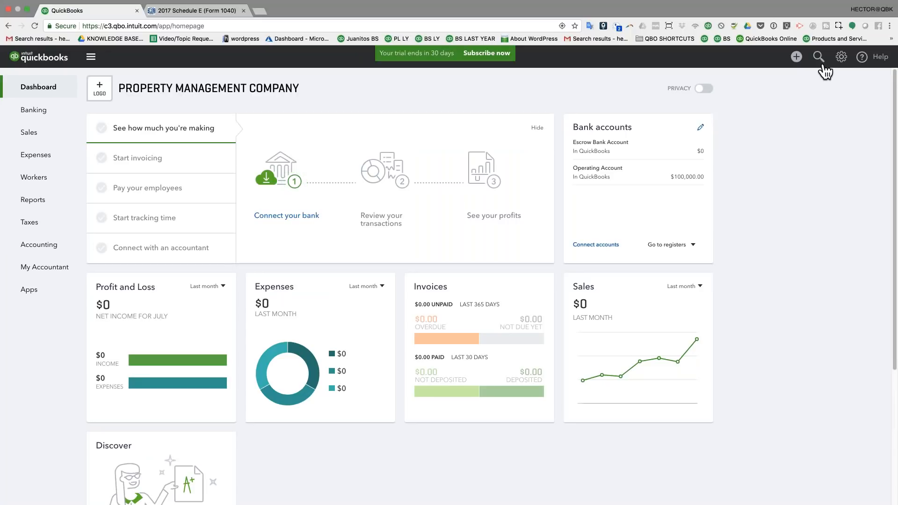
# - Create an Other Current Liabilities account named CLIENT MONEY in the chart of accounts and save it
pyautogui.click(841, 57)
pyautogui.click(493, 182)
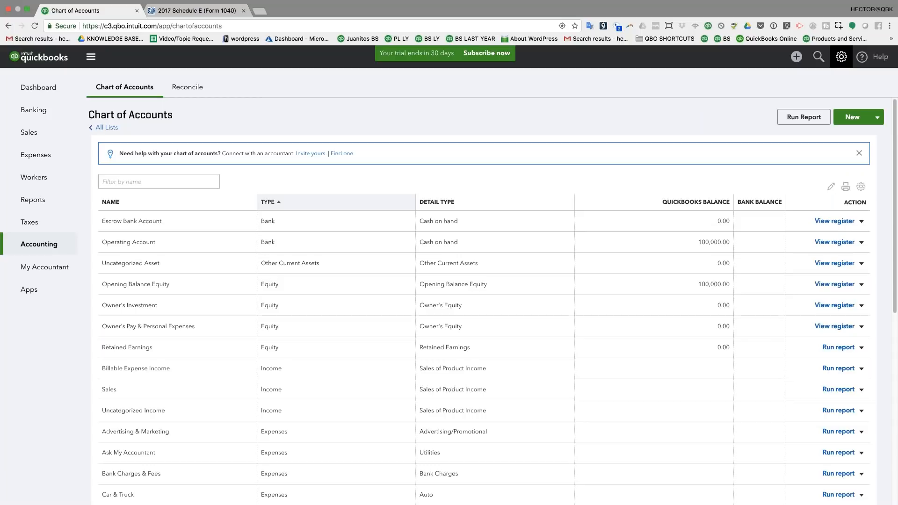
pyautogui.click(863, 122)
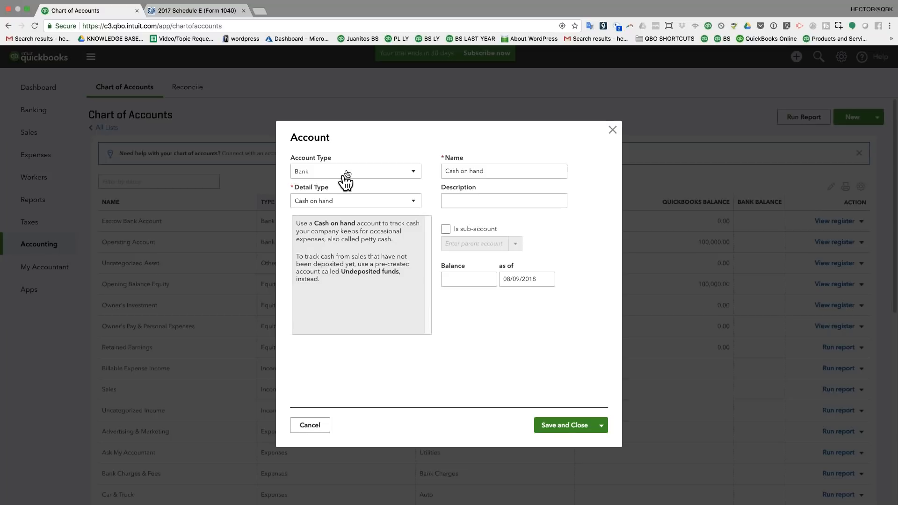
pyautogui.click(346, 174)
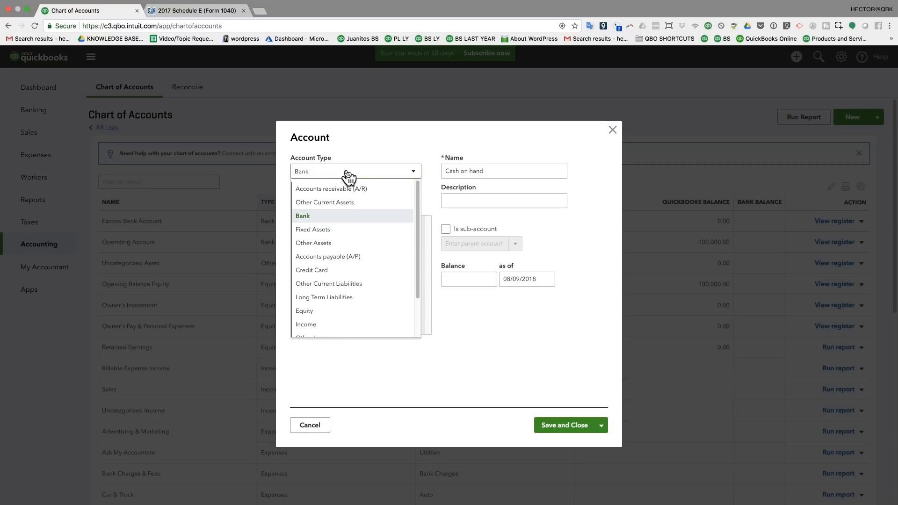
pyautogui.click(349, 285)
pyautogui.click(544, 168)
pyautogui.write('CLIENT MONEY')
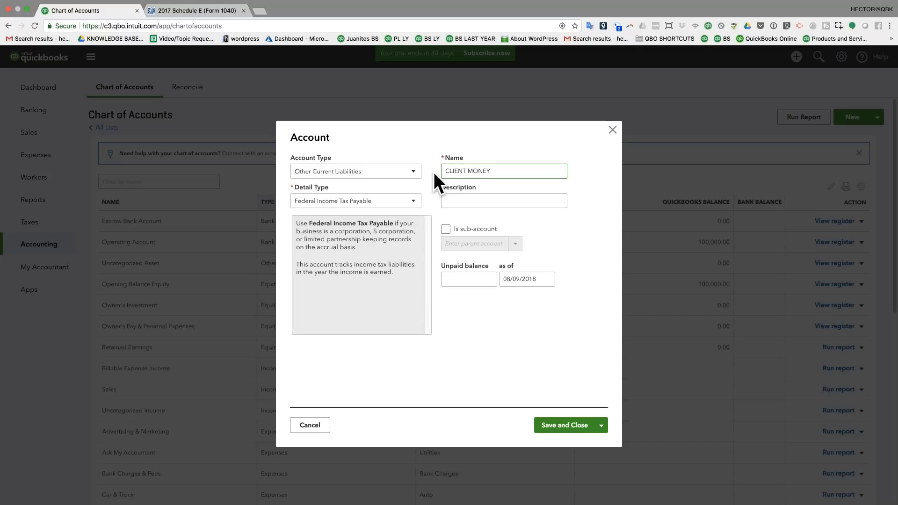
pyautogui.click(569, 426)
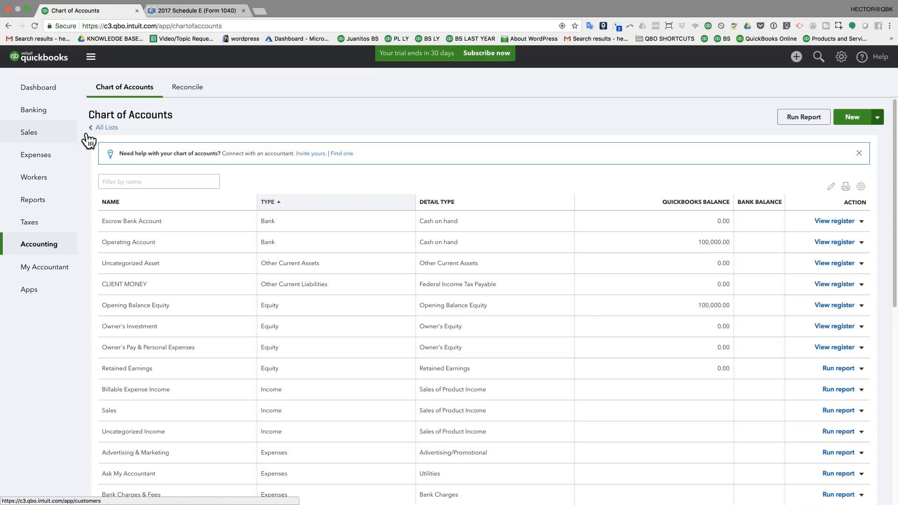
pyautogui.click(798, 59)
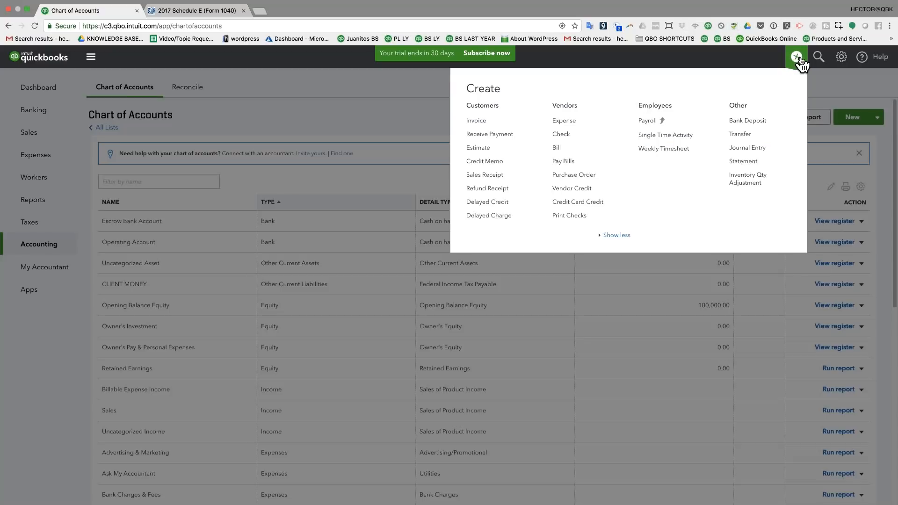
pyautogui.click(475, 121)
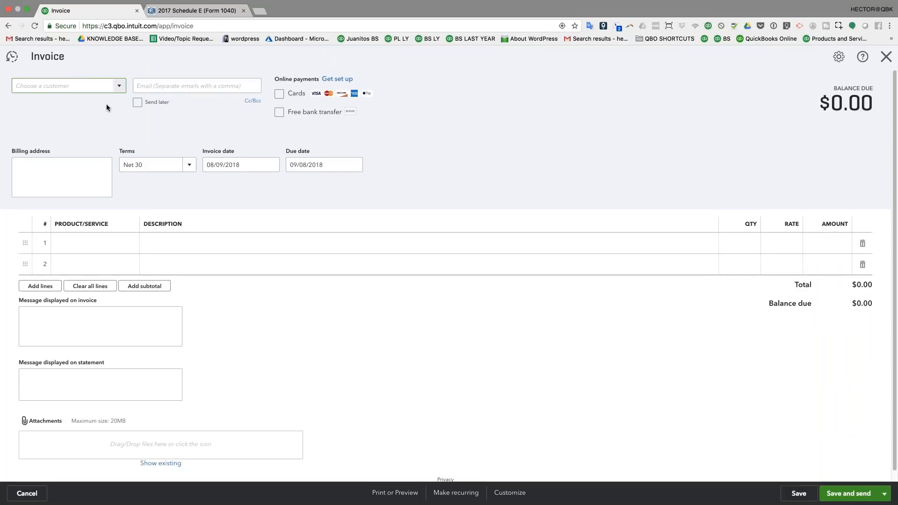
pyautogui.click(119, 88)
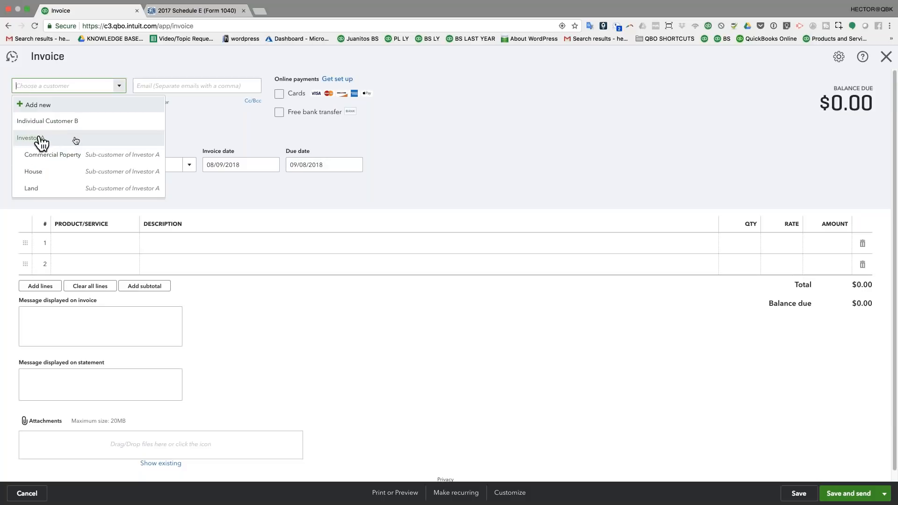
pyautogui.click(57, 157)
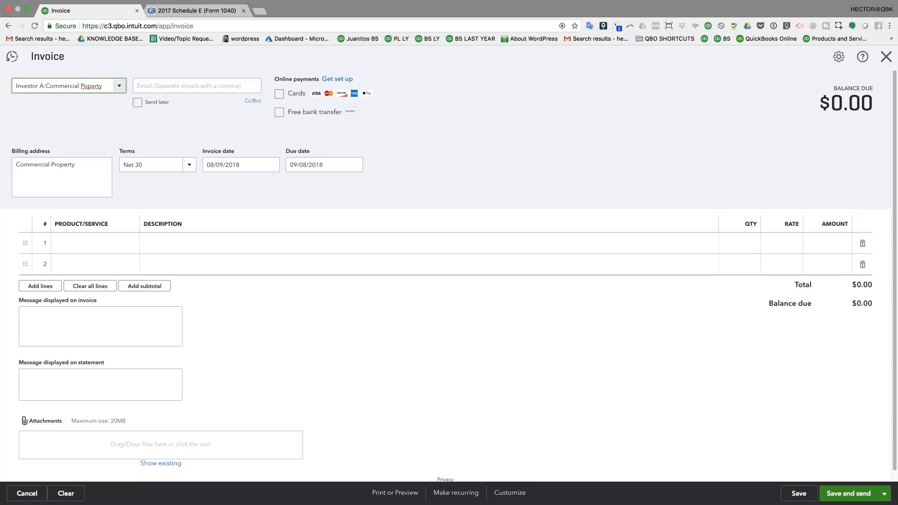
pyautogui.click(886, 57)
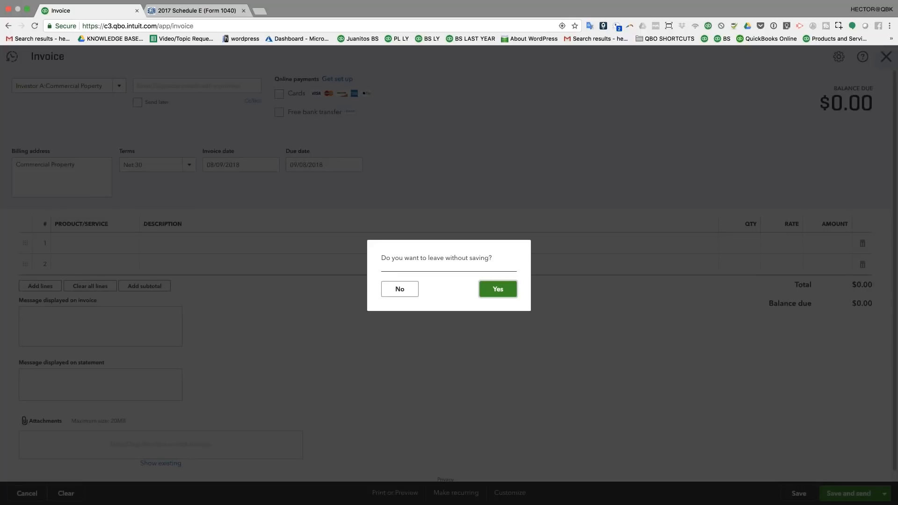
pyautogui.click(501, 294)
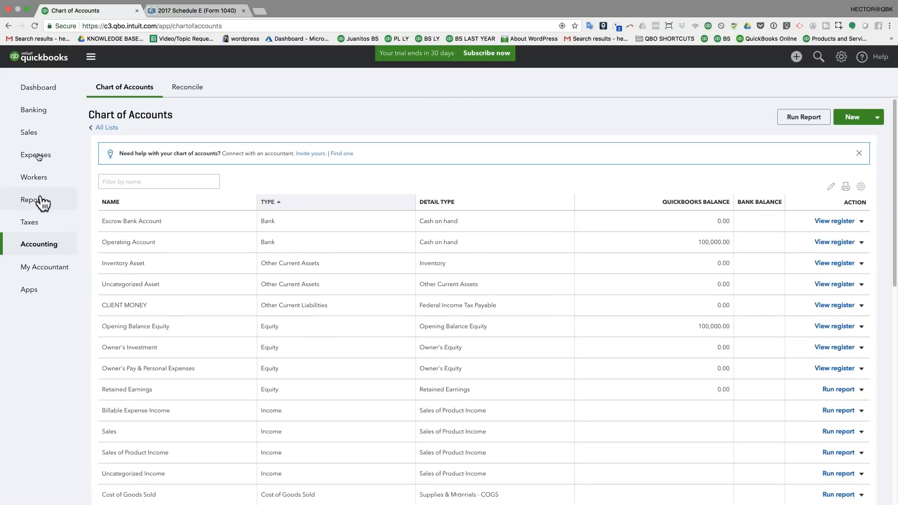
# - Try to correct the misspelled display name of Investor A's Commercial Property sub-customer and save the record
pyautogui.click(33, 134)
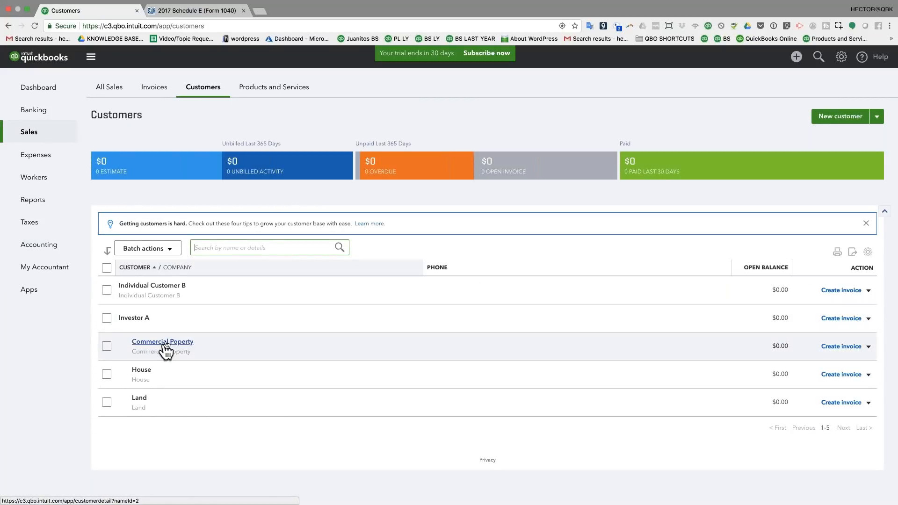
pyautogui.click(164, 346)
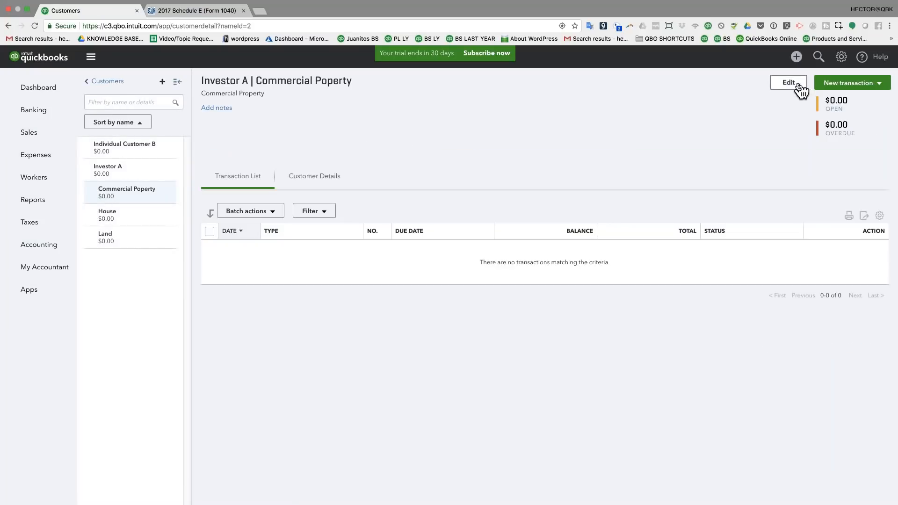
pyautogui.click(789, 83)
pyautogui.click(293, 185)
pyautogui.write('r')
pyautogui.doubleClick(336, 188)
pyautogui.click(627, 411)
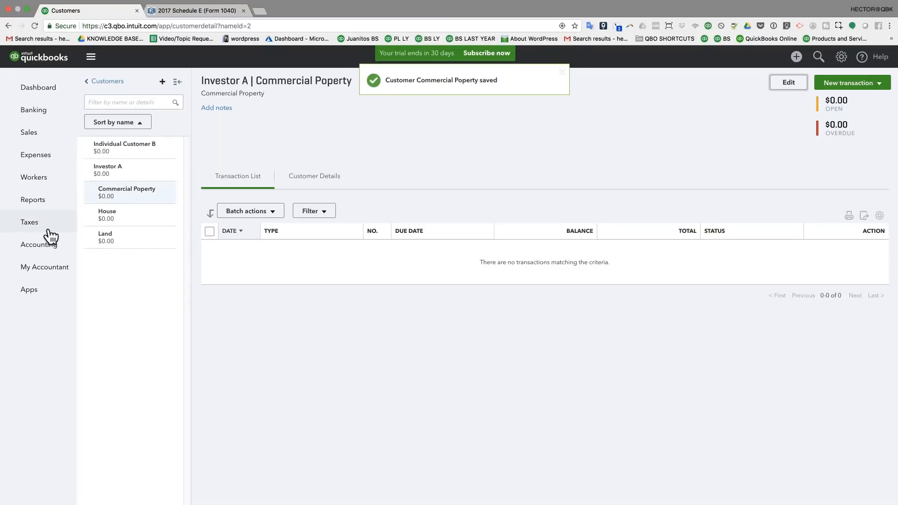
# - Start a new invoice for Investor A's commercial sub-customer, correcting the customer name to Investor A:Commercial Property and saving that name
pyautogui.click(796, 58)
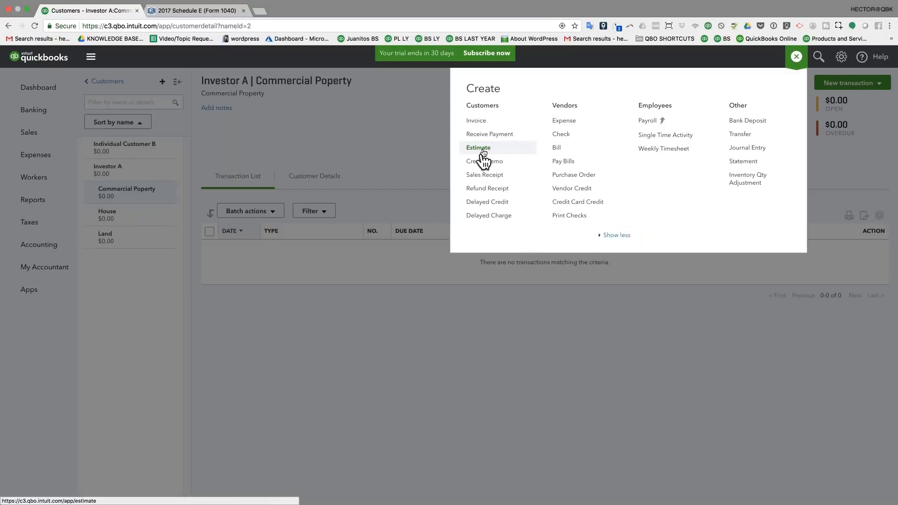
pyautogui.click(480, 121)
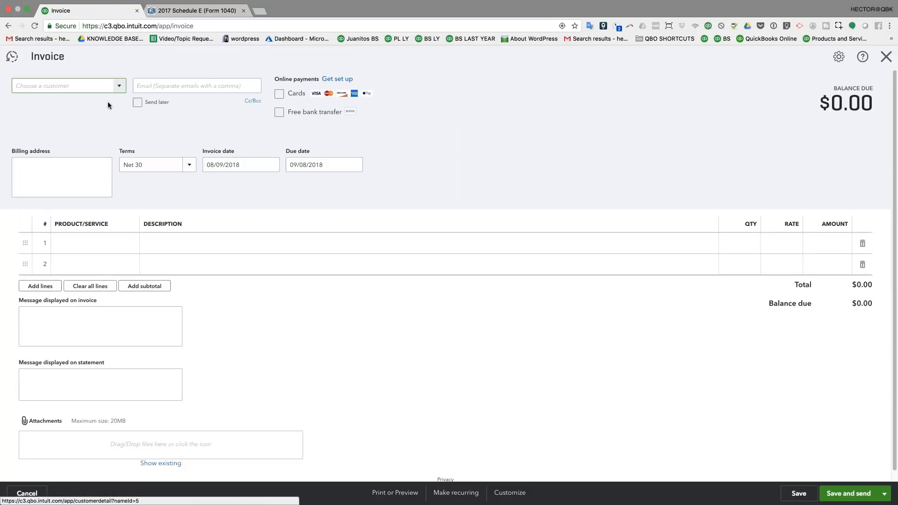
pyautogui.click(119, 86)
pyautogui.click(71, 156)
pyautogui.click(83, 86)
pyautogui.write('r A:Commercial Property')
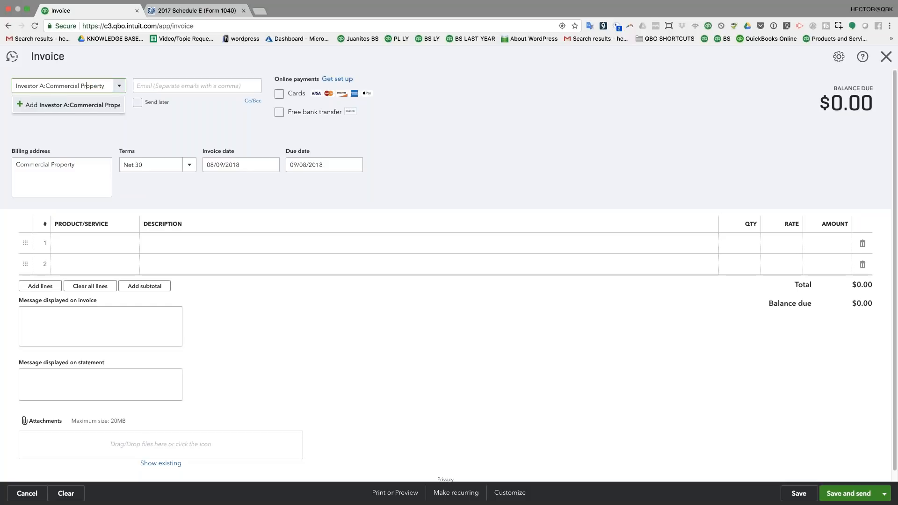
pyautogui.click(84, 105)
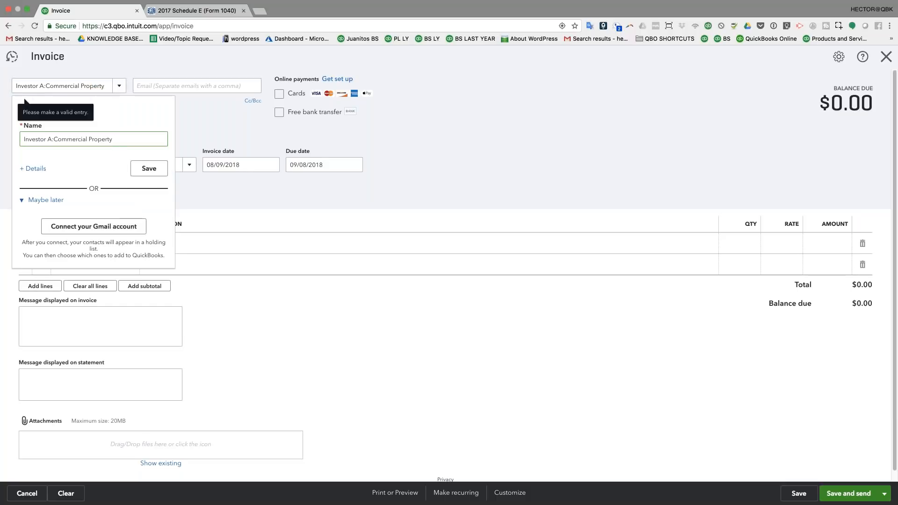
pyautogui.click(148, 169)
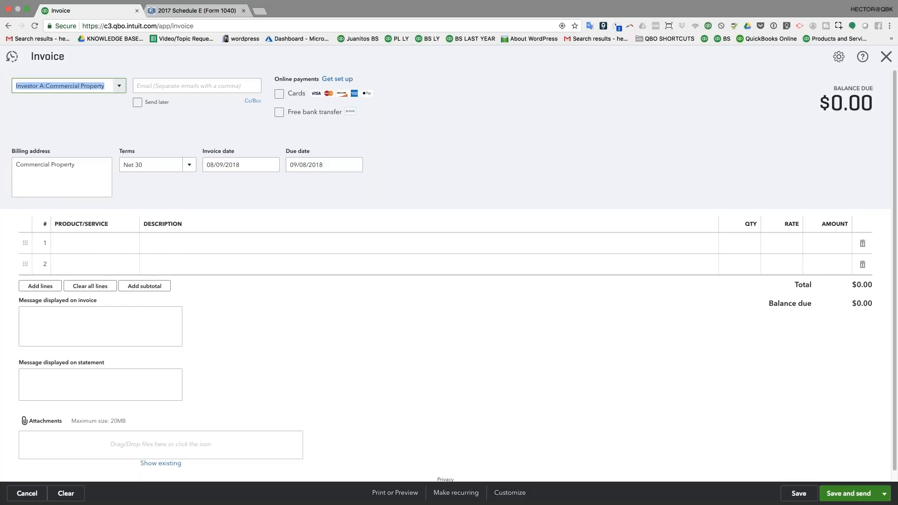
pyautogui.click(31, 88)
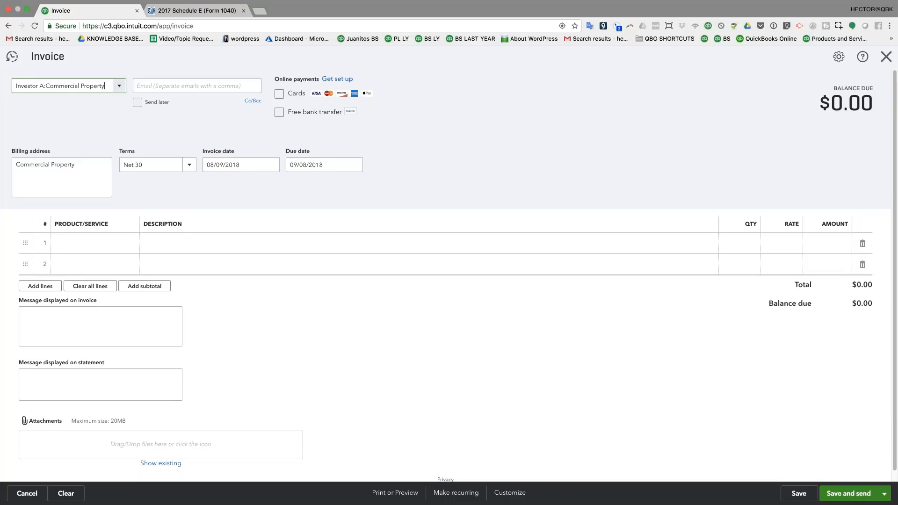
# - Replace the invoice's billing address with TENANT OF COMM PROPERTY and set the invoice date to 08/01/2018
pyautogui.click(68, 166)
pyautogui.moveTo(80, 167); pyautogui.dragTo(16, 164)
pyautogui.write('T')
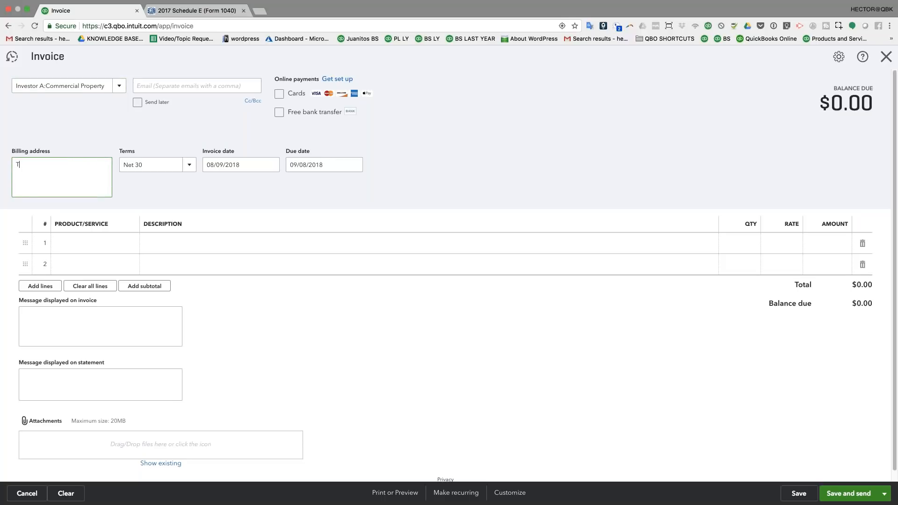
pyautogui.write('ENAT')
pyautogui.write('NT')
pyautogui.press('BackSpace')
pyautogui.press('BackSpace')
pyautogui.write('NT OF COMM PROPERTY')
pyautogui.hotkey('shift', 'alt', 'Left')
pyautogui.hotkey('shift', 'alt', 'Left')
pyautogui.hotkey('shift', 'alt', 'Left')
pyautogui.hotkey('shift', 'alt', 'Left')
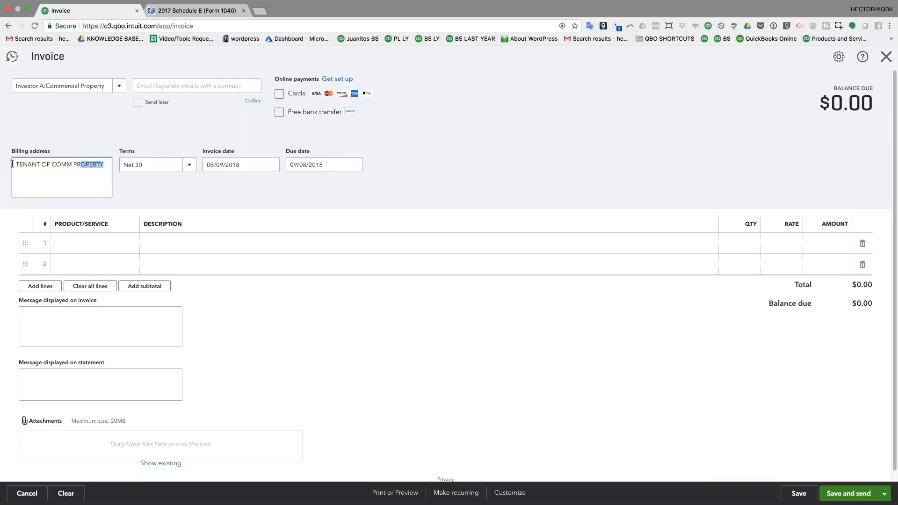
pyautogui.click(272, 166)
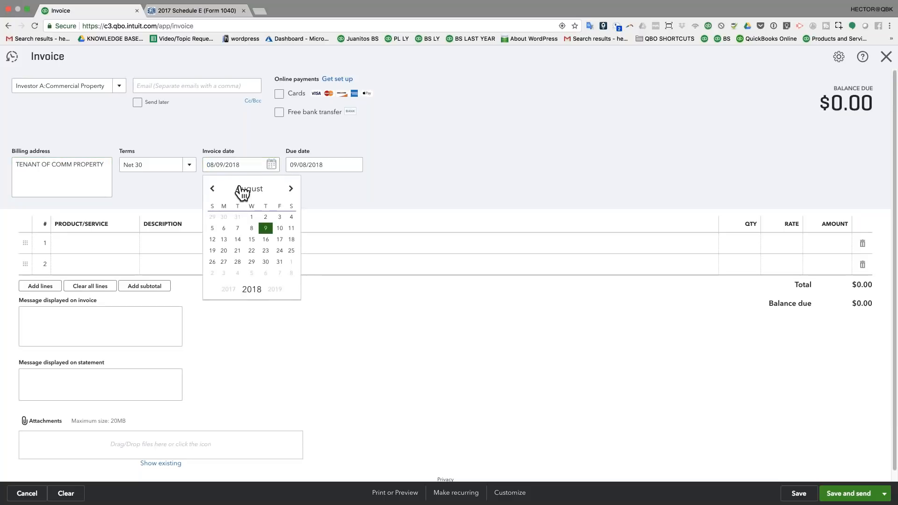
pyautogui.click(252, 217)
# - Enter Rent as the first invoice line's product and start adding it as a new Service item
pyautogui.click(119, 243)
pyautogui.write('Rent')
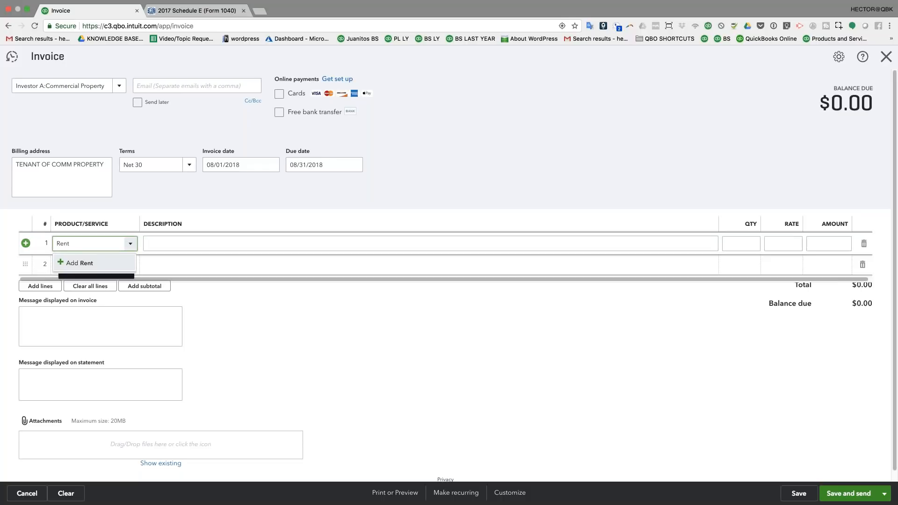
pyautogui.click(81, 265)
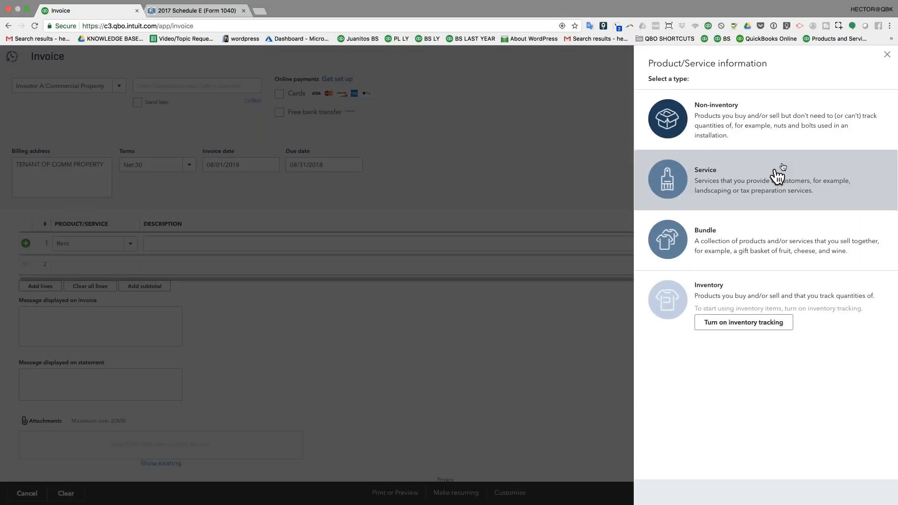
pyautogui.click(739, 186)
# - Set the Rent service's income account to CLIENT MONEY and save the item
pyautogui.click(870, 297)
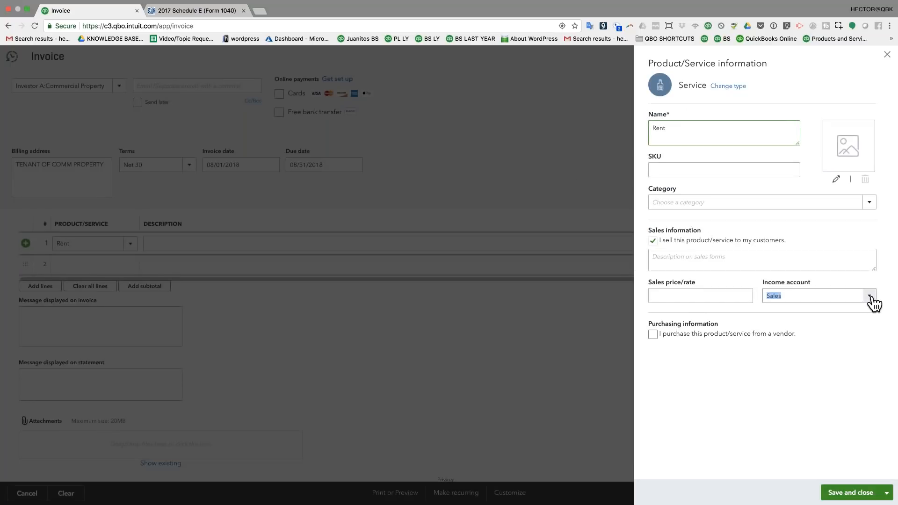
pyautogui.click(871, 299)
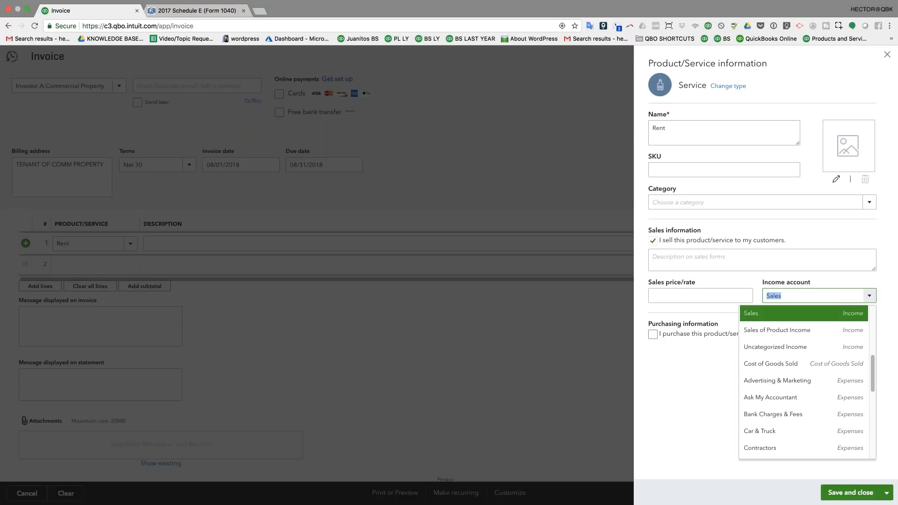
pyautogui.click(806, 295)
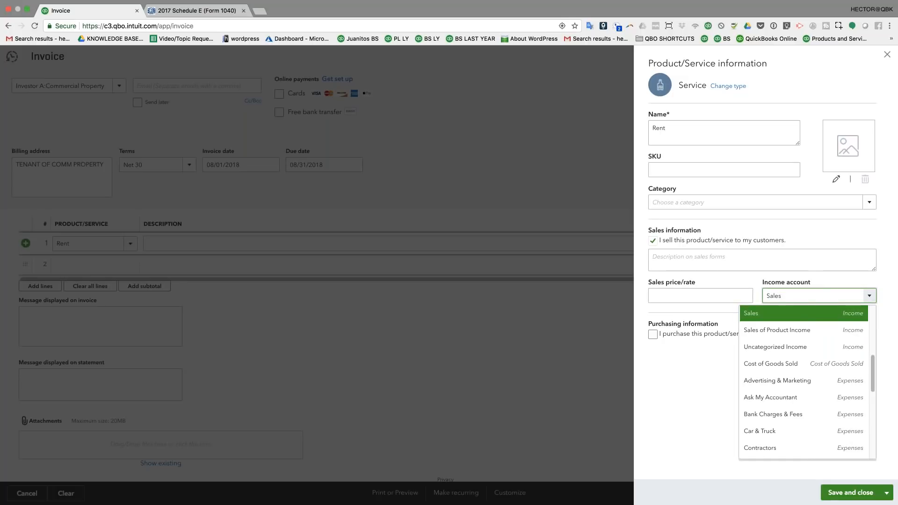
pyautogui.press('BackSpace')
pyautogui.press('BackSpace')
pyautogui.press('BackSpace')
pyautogui.press('BackSpace')
pyautogui.press('BackSpace')
pyautogui.write('cli')
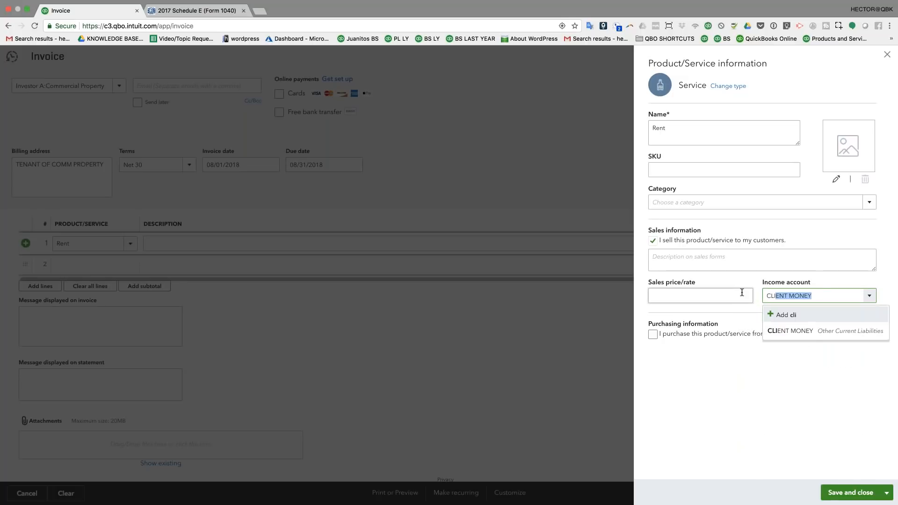
pyautogui.click(814, 335)
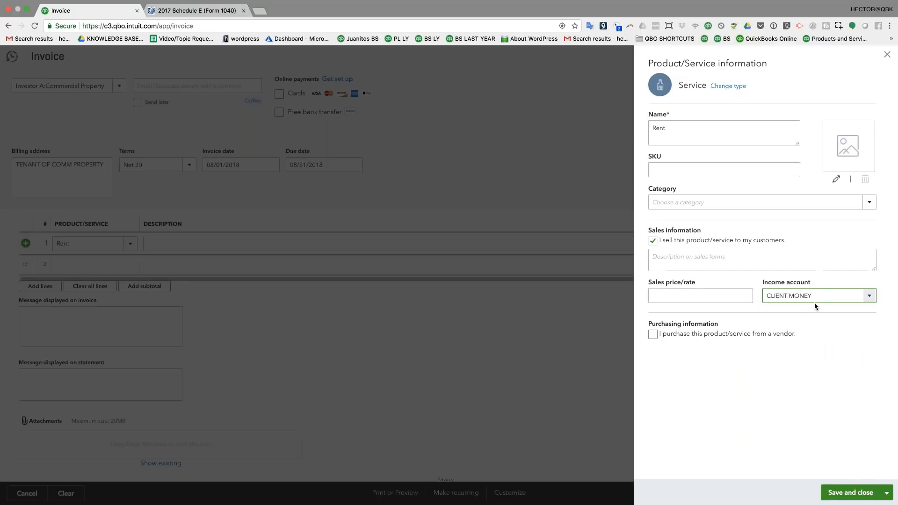
pyautogui.click(671, 132)
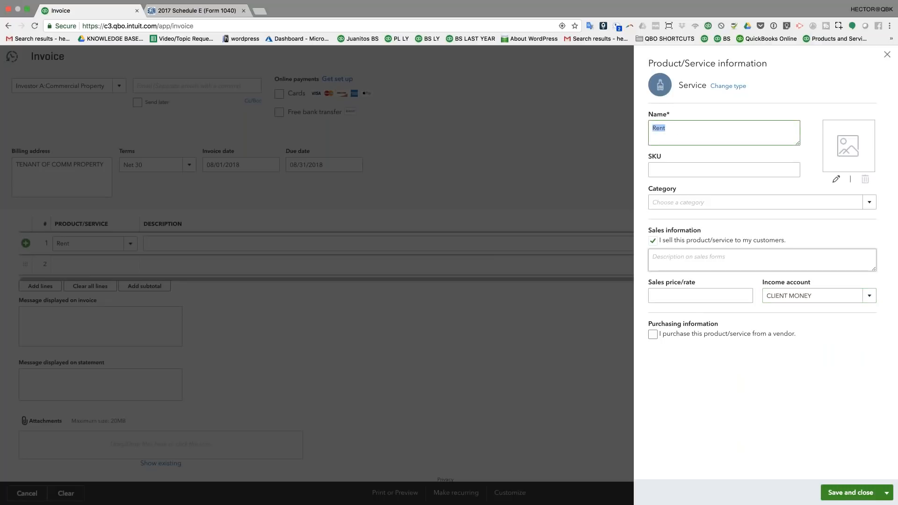
pyautogui.click(814, 295)
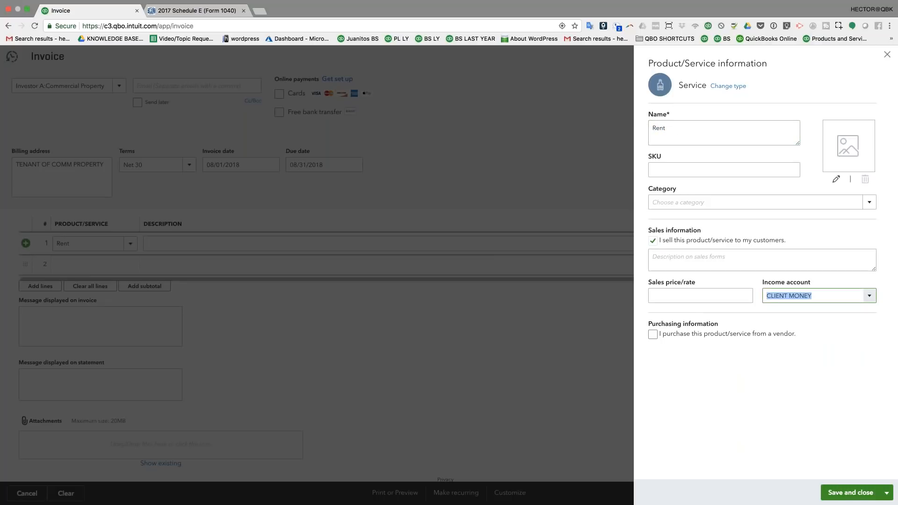
pyautogui.click(848, 492)
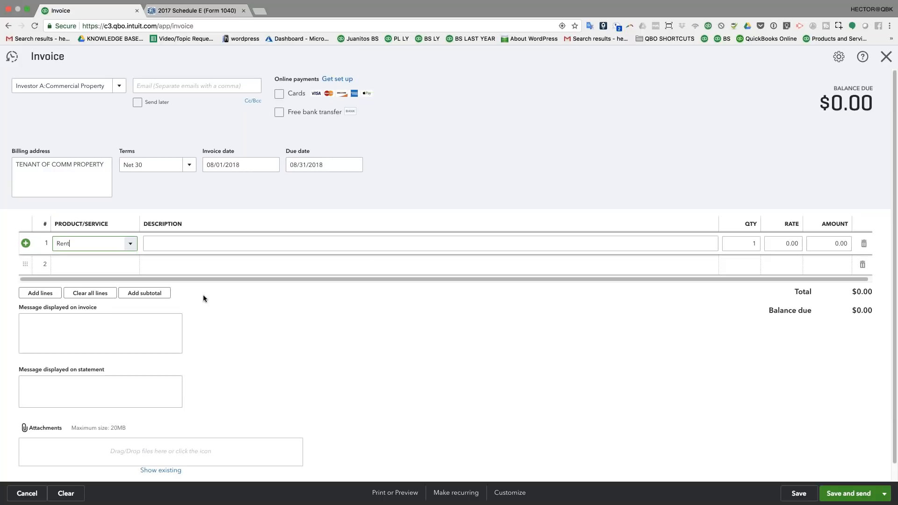
# - Set the rate of the invoice's Rent line to 1500
pyautogui.click(790, 243)
pyautogui.write('1500')
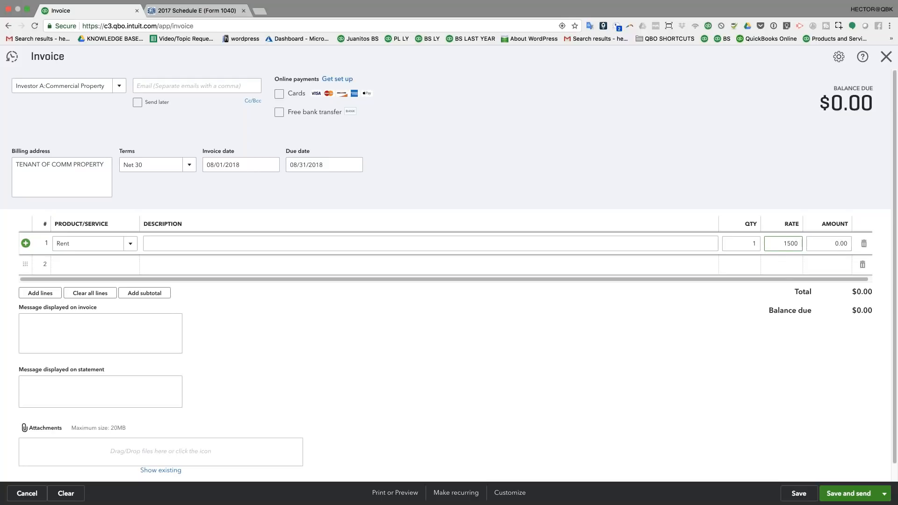
pyautogui.press('Return')
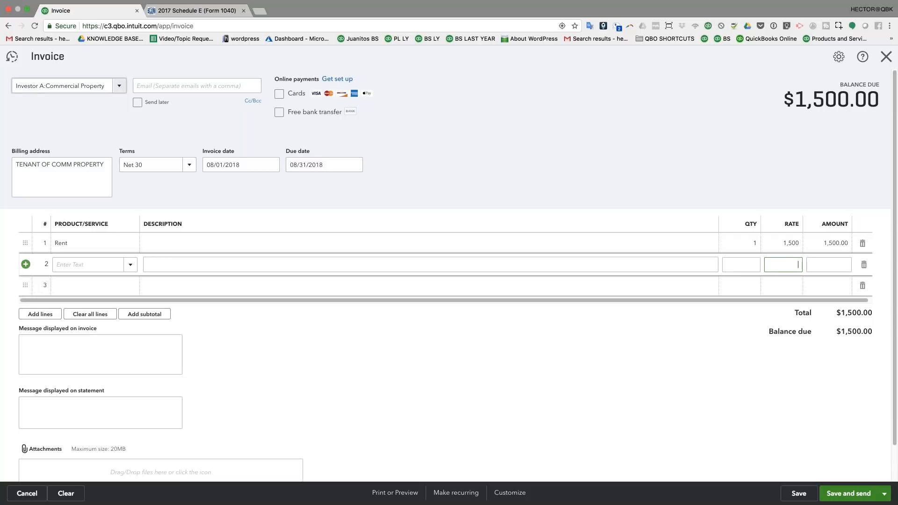
# - Save the Commercial Property rent invoice and close it
pyautogui.click(799, 493)
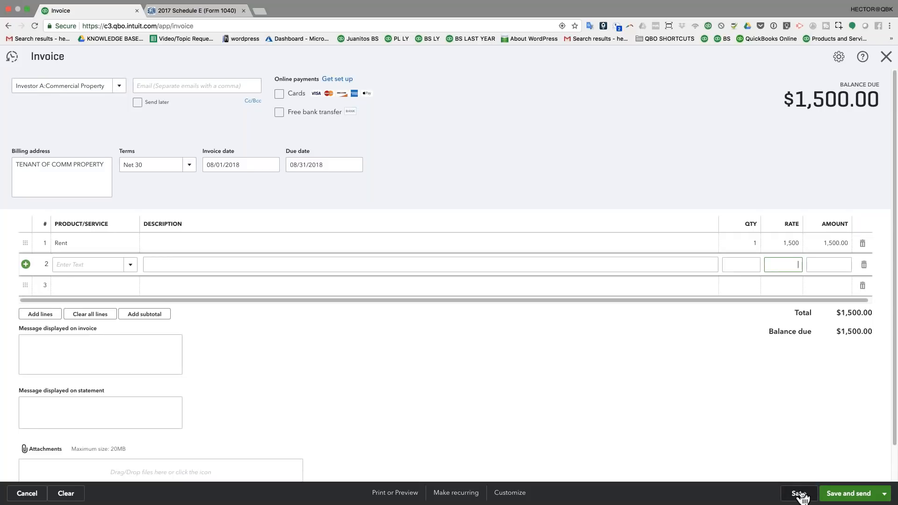
pyautogui.click(884, 59)
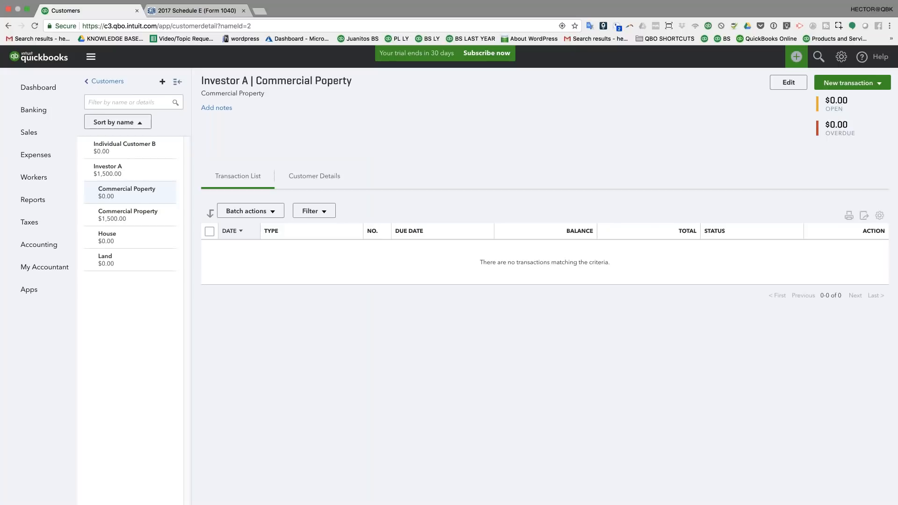
# - Start a received payment for Investor A:Commercial Property and apply it to Invoice # 1001
pyautogui.click(796, 57)
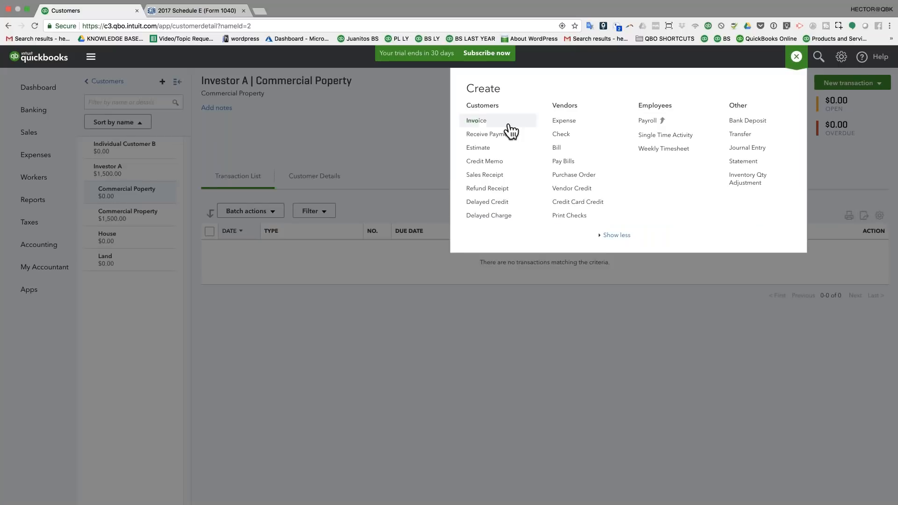
pyautogui.click(503, 144)
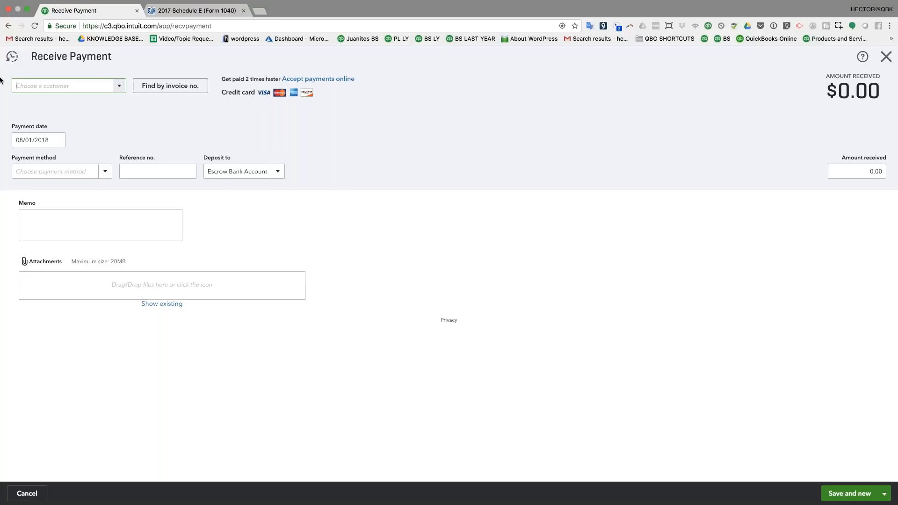
pyautogui.click(119, 87)
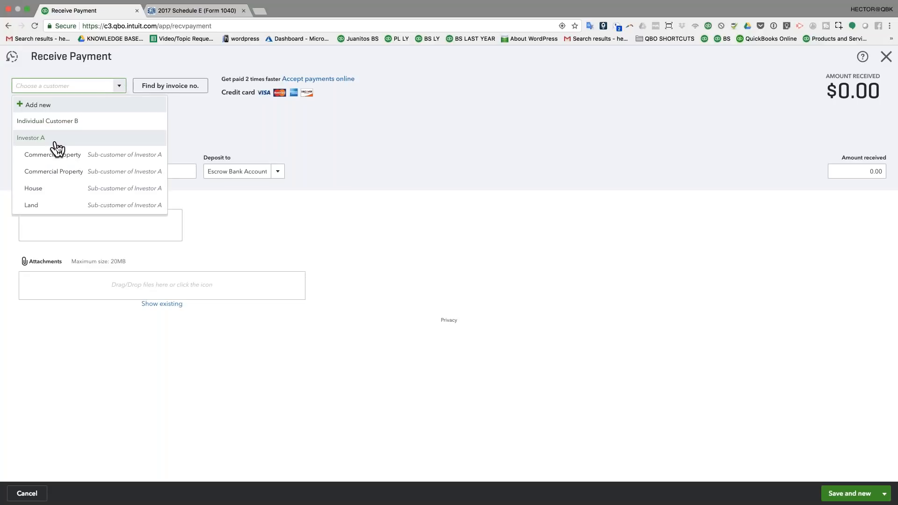
pyautogui.click(70, 173)
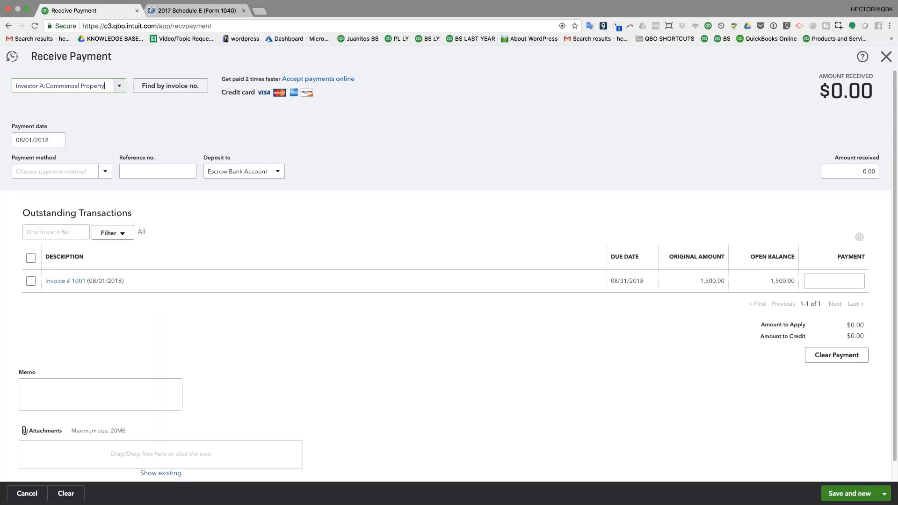
pyautogui.click(31, 282)
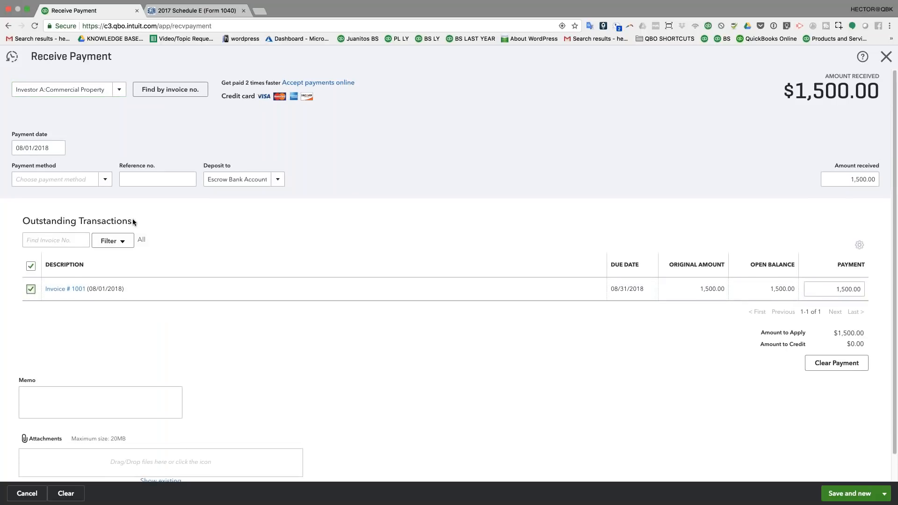
# - Set the payment date to 08/06/2018 and the reference number to 4545
pyautogui.click(57, 148)
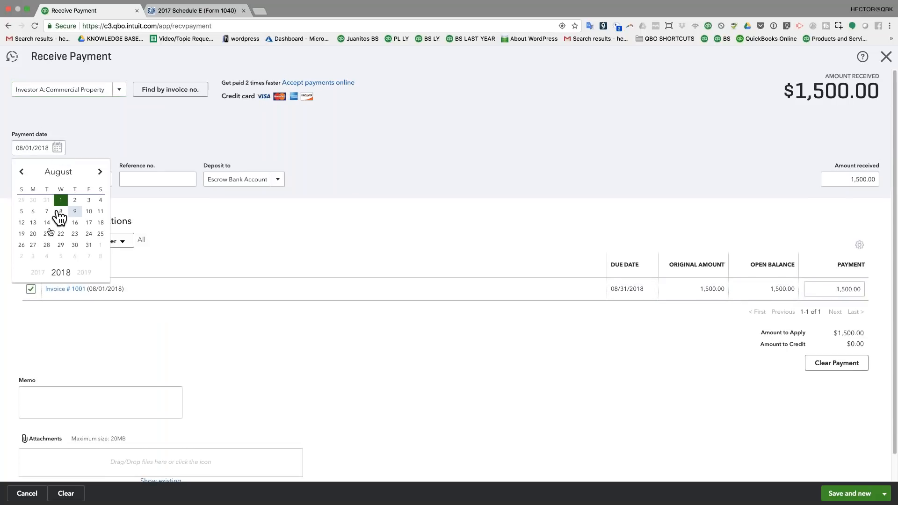
pyautogui.click(33, 211)
pyautogui.click(181, 184)
pyautogui.write('4545')
# - Switch the payment's deposit account to Operating Account and back to Escrow Bank Account
pyautogui.click(278, 183)
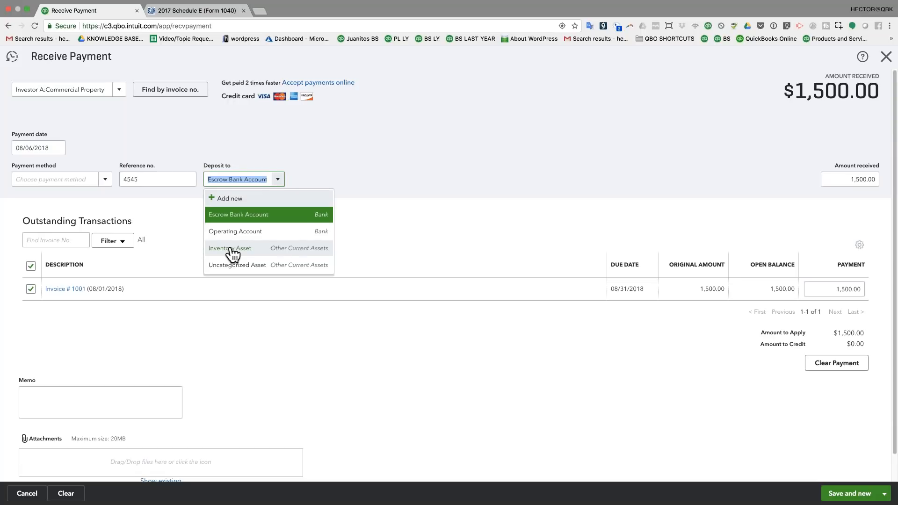
pyautogui.click(242, 233)
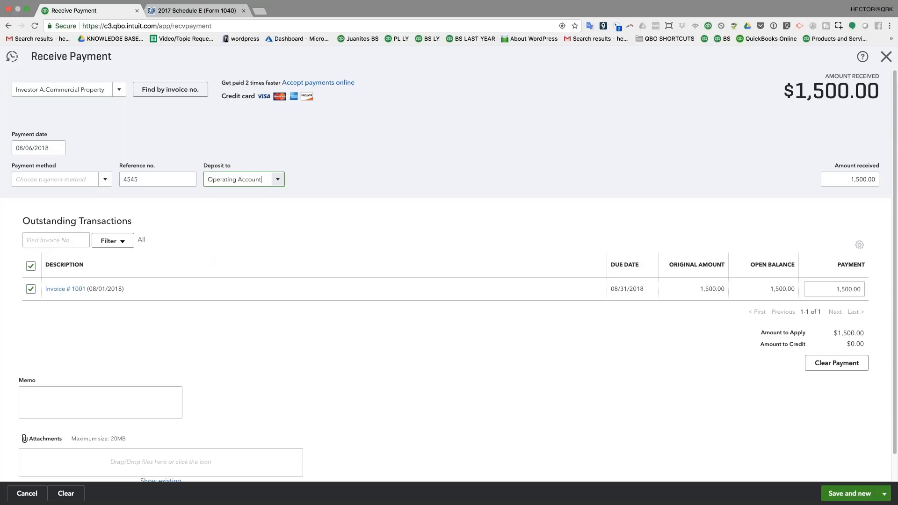
pyautogui.click(278, 179)
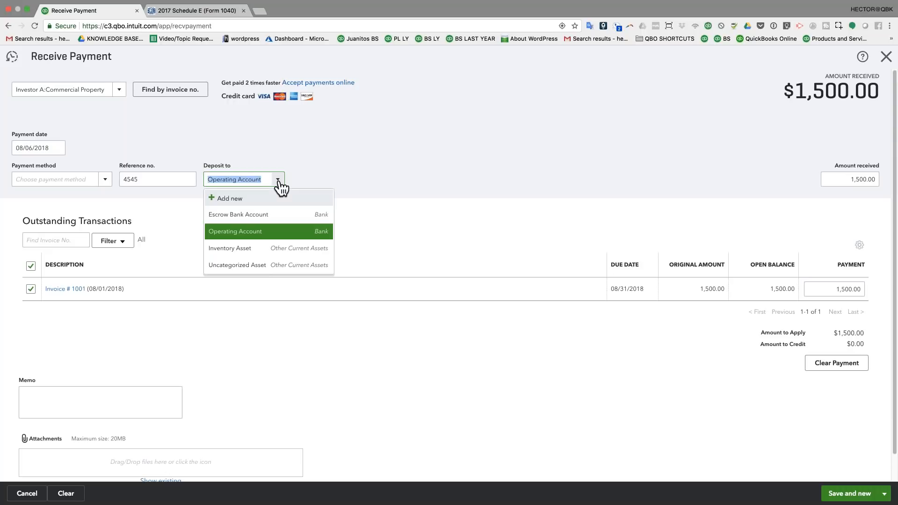
pyautogui.click(241, 215)
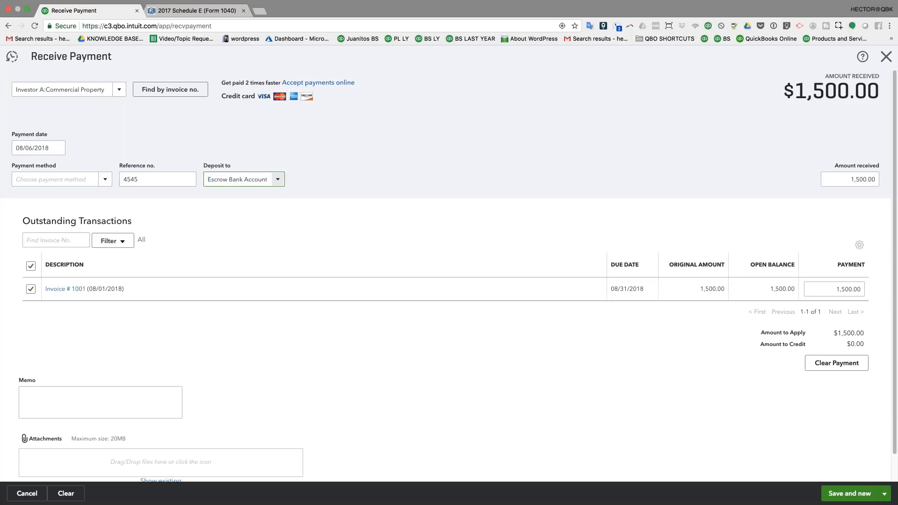
# - Choose Escrow Bank Account as the deposit account, and save and close the payment
pyautogui.click(279, 183)
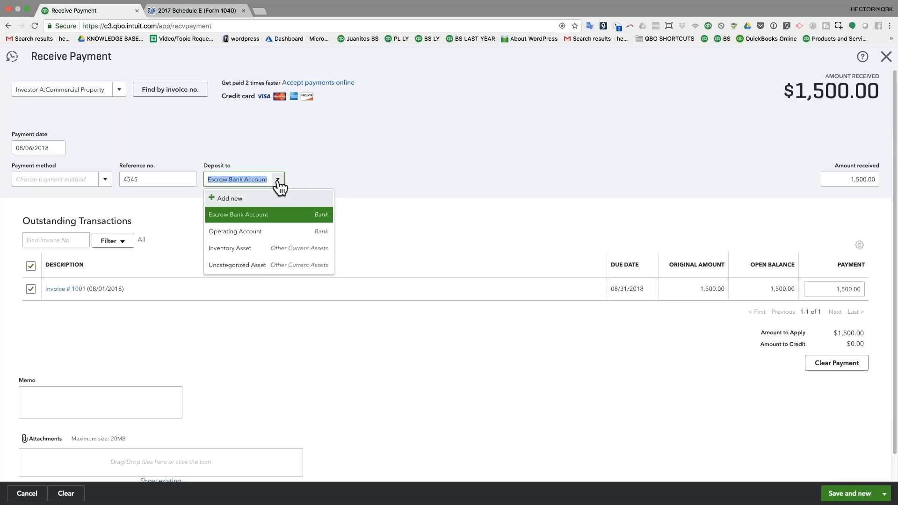
pyautogui.click(259, 220)
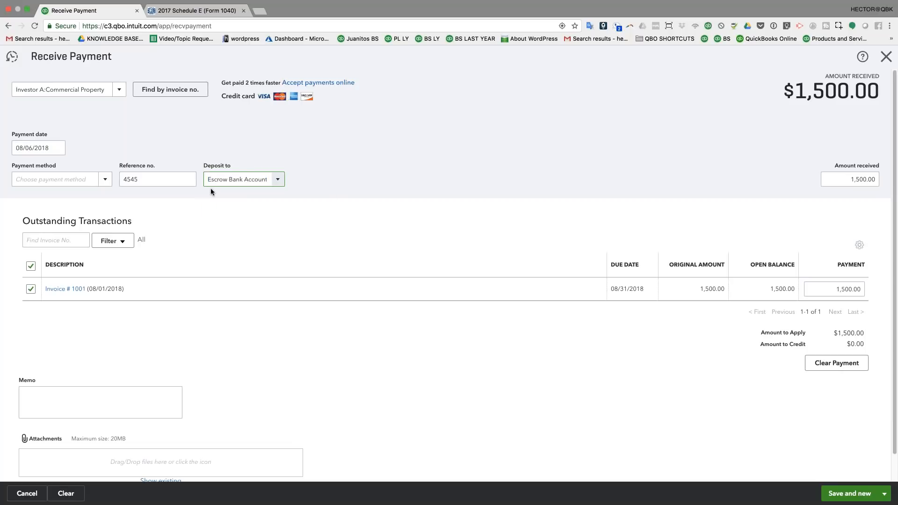
pyautogui.click(242, 182)
pyautogui.click(243, 182)
pyautogui.click(884, 494)
pyautogui.click(834, 477)
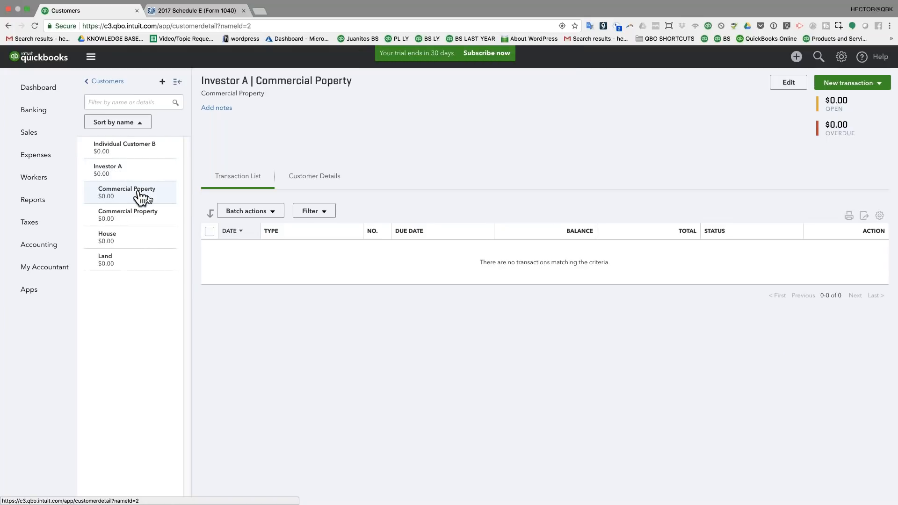
# - Make the misspelled Commercial Poperty sub-customer of Investor A inactive
pyautogui.click(789, 84)
pyautogui.click(324, 411)
pyautogui.click(535, 288)
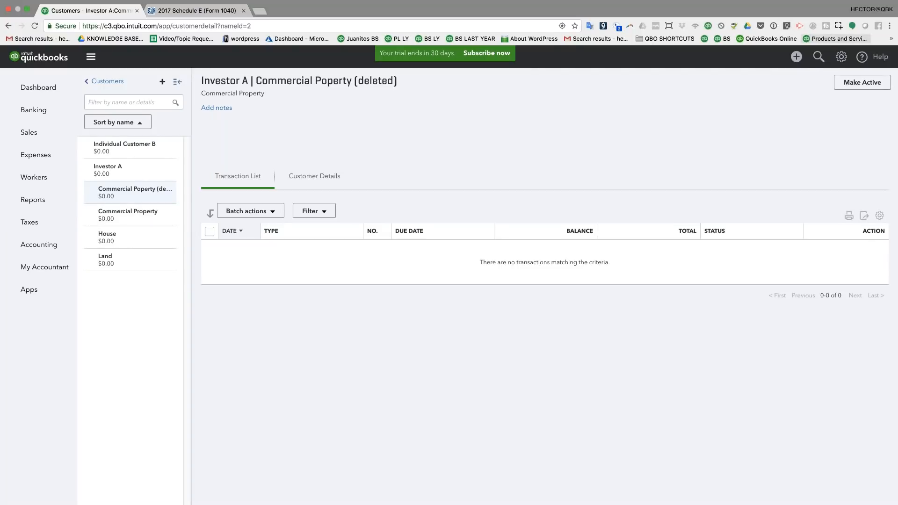
# - Create an invoice for Individual Customer B and insert TENTANT OF before the name in the billing address
pyautogui.click(796, 57)
pyautogui.click(479, 121)
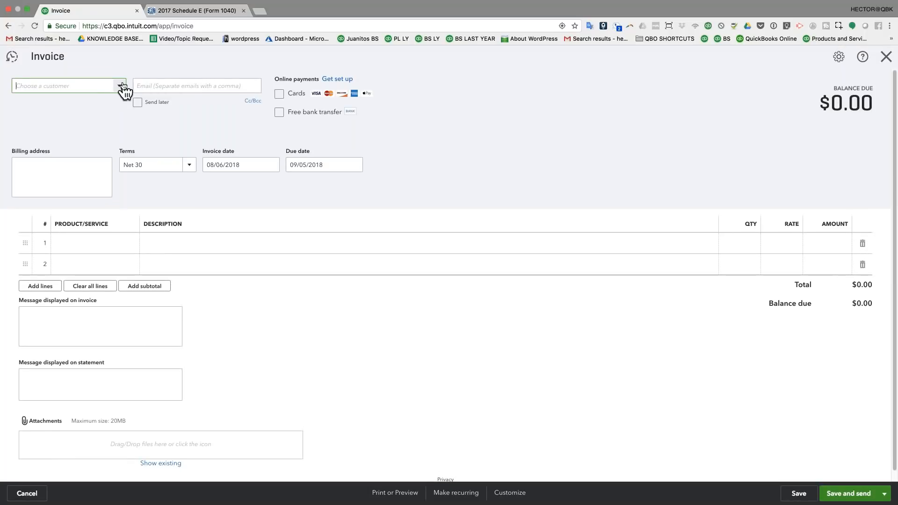
pyautogui.click(121, 86)
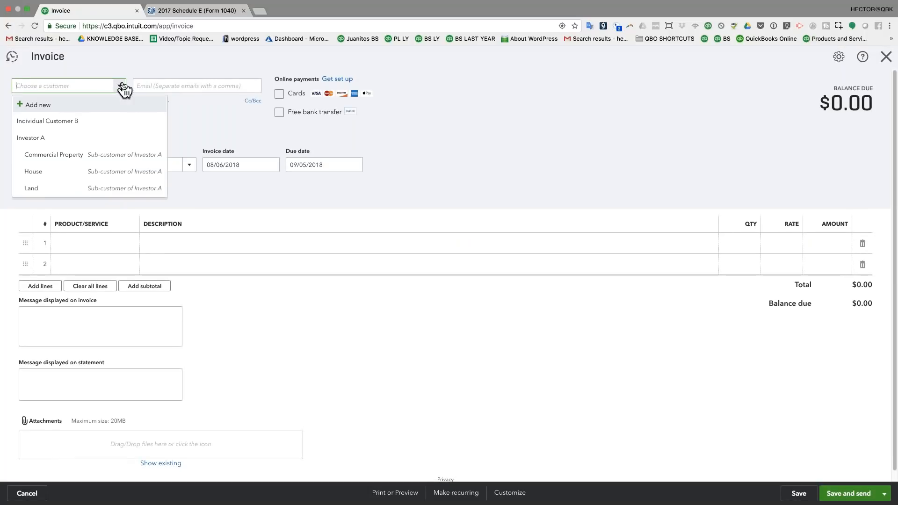
pyautogui.click(68, 123)
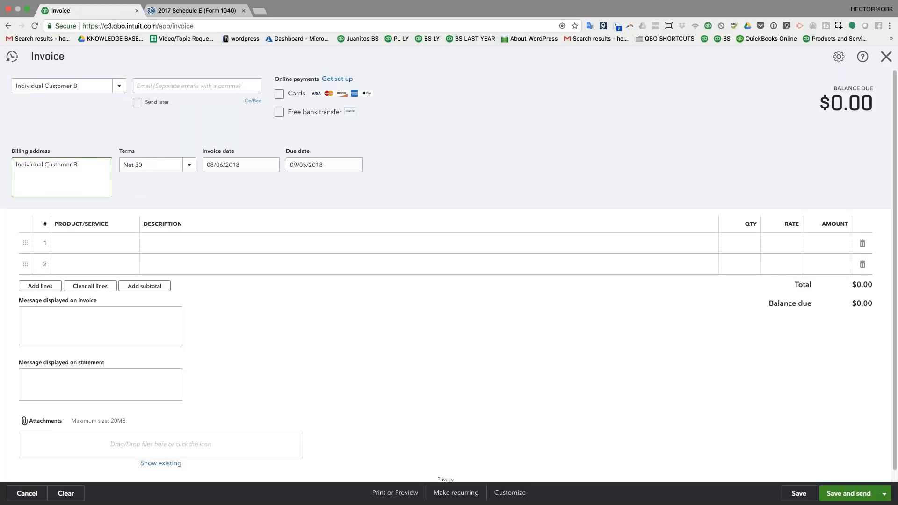
pyautogui.write('TENTANT OF')
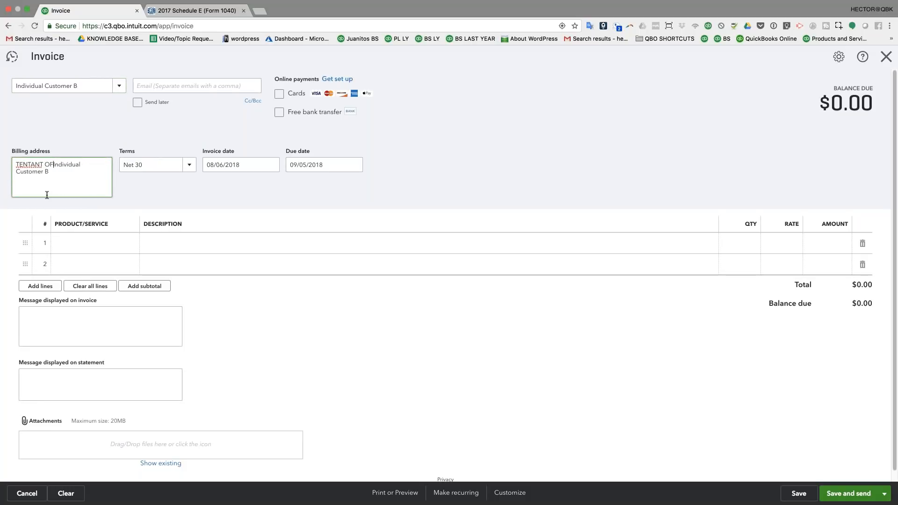
pyautogui.press('super+a')
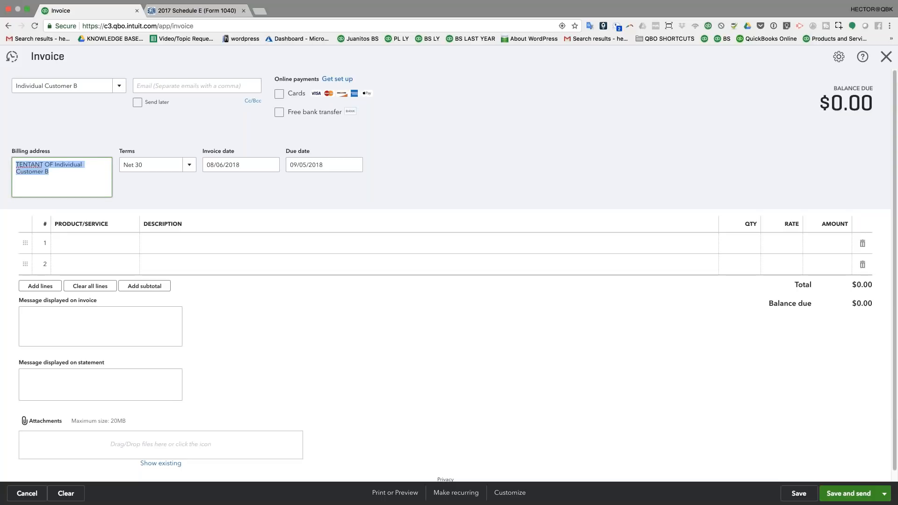
# - Add Rent as the invoice's first line with a rate of 2,000
pyautogui.click(88, 243)
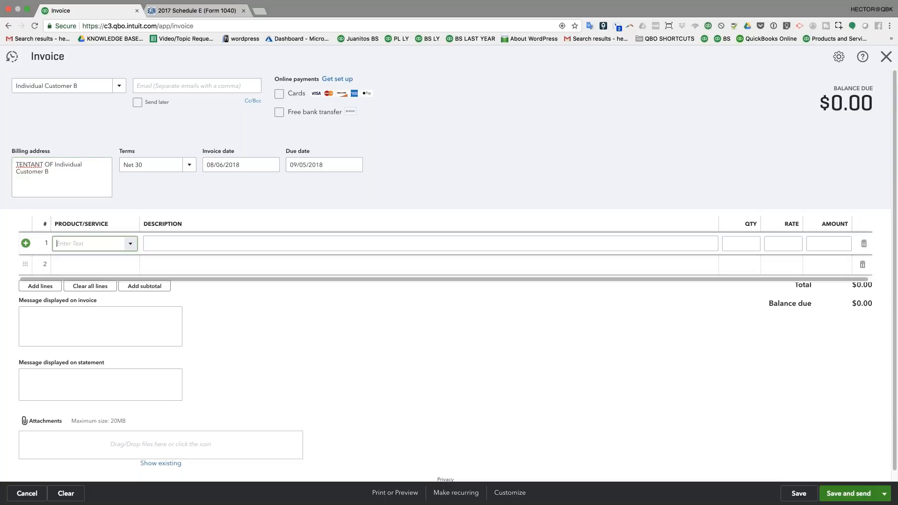
pyautogui.write('rent')
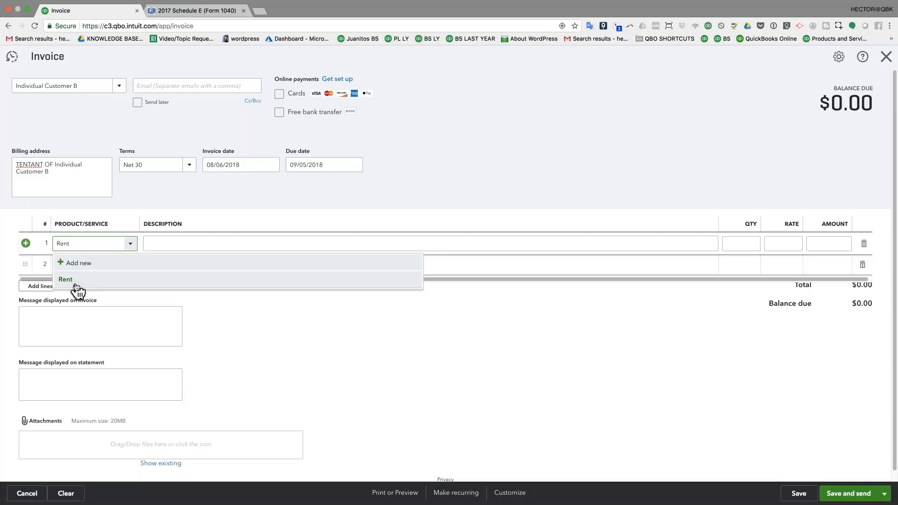
pyautogui.click(73, 283)
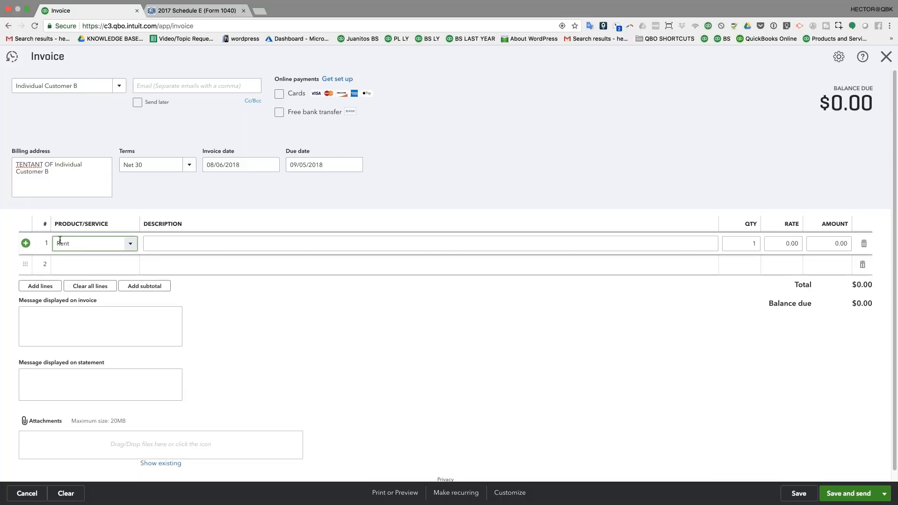
pyautogui.click(784, 243)
pyautogui.write('2')
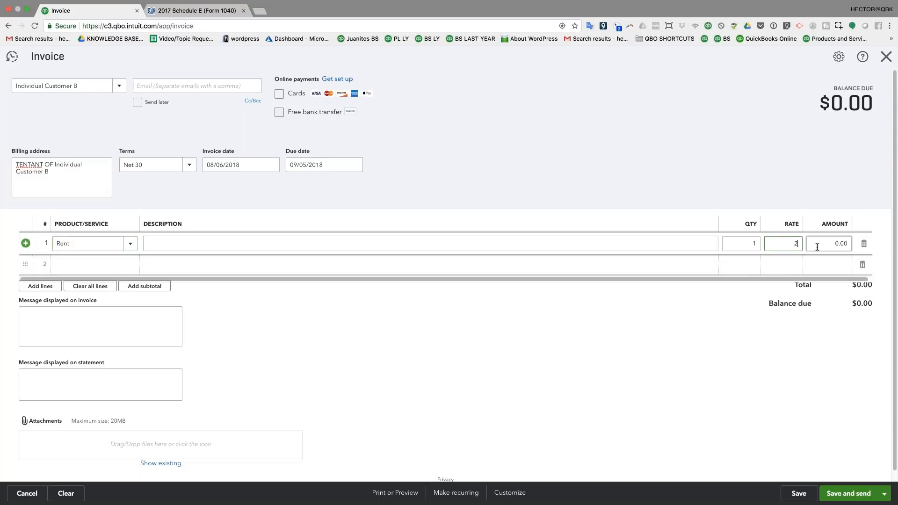
pyautogui.write(',000')
pyautogui.click(817, 247)
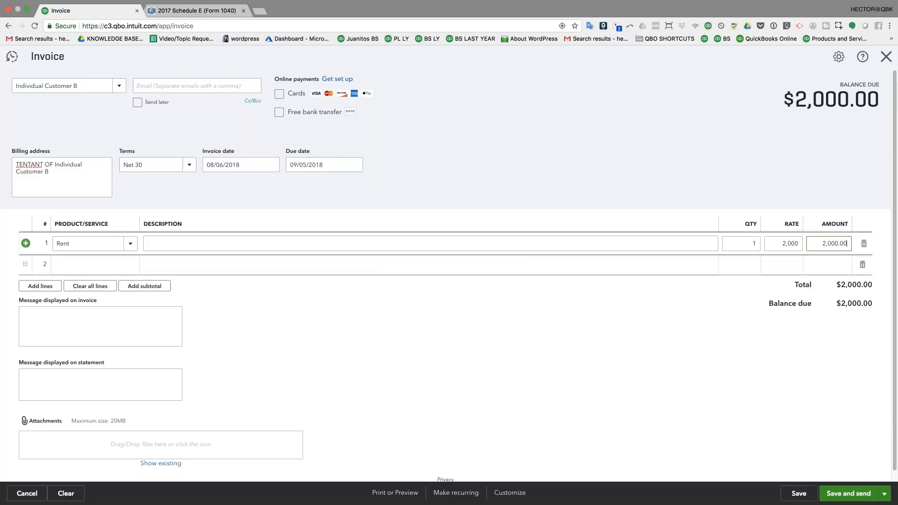
# - Save the invoice with the billing address corrected to TENANT OF Individual Customer B
pyautogui.click(797, 493)
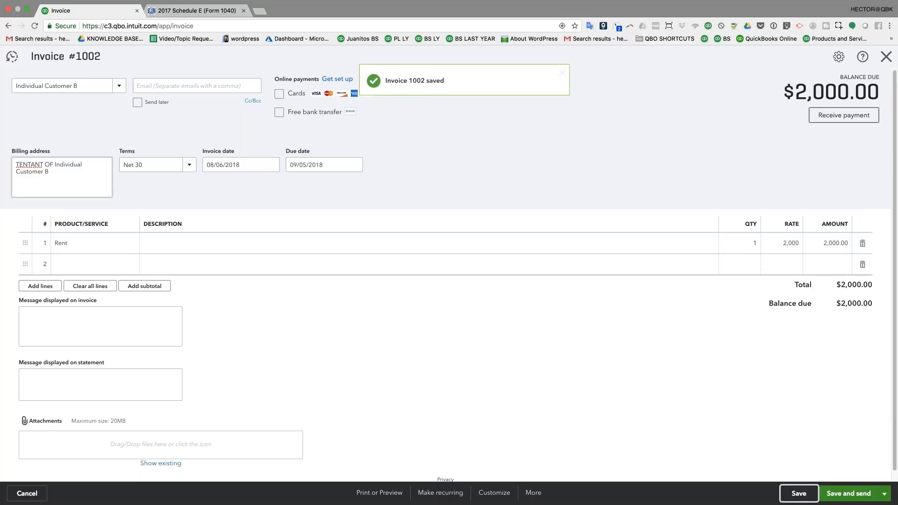
pyautogui.click(27, 165)
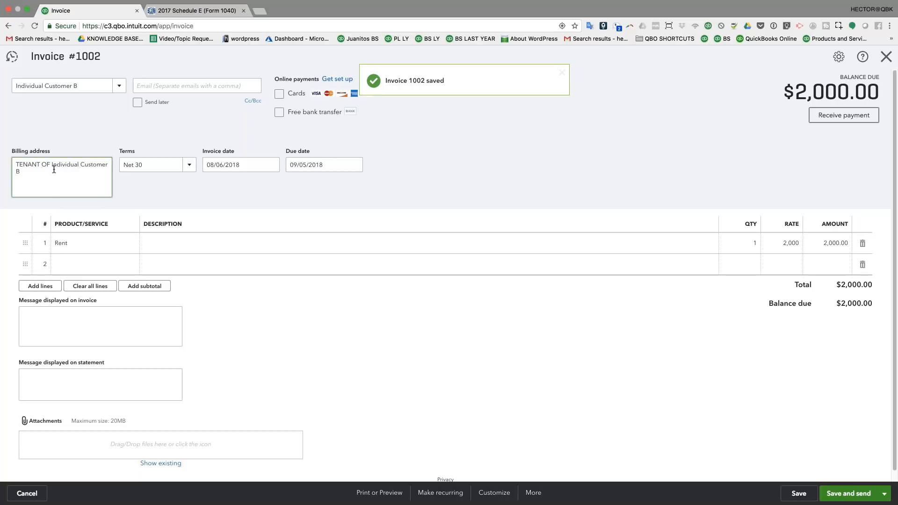
pyautogui.click(798, 493)
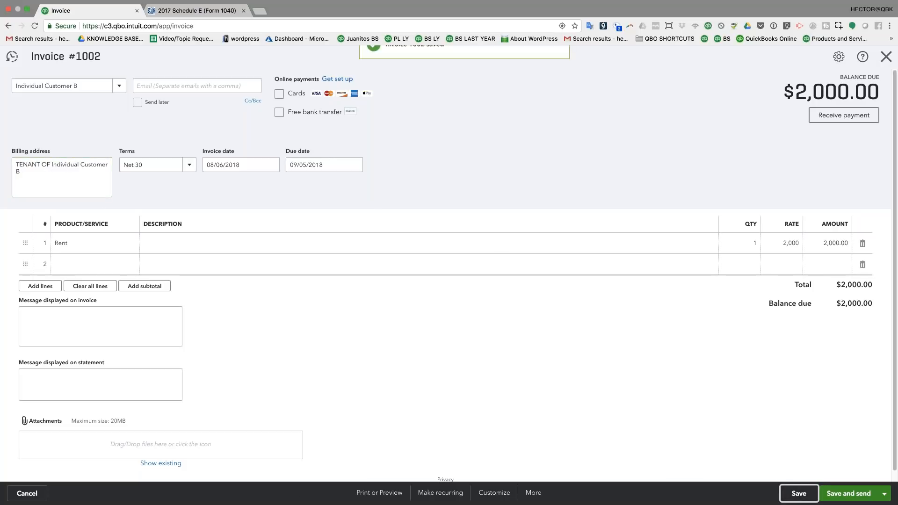
# - Receive payment for Individual Customer B's invoice, with payment date 08/07/2018 and reference number 123
pyautogui.click(844, 117)
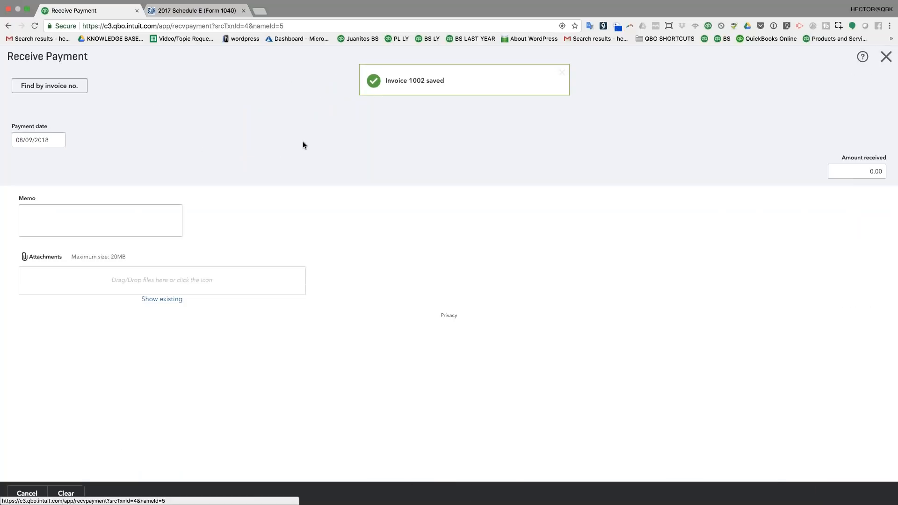
pyautogui.click(47, 149)
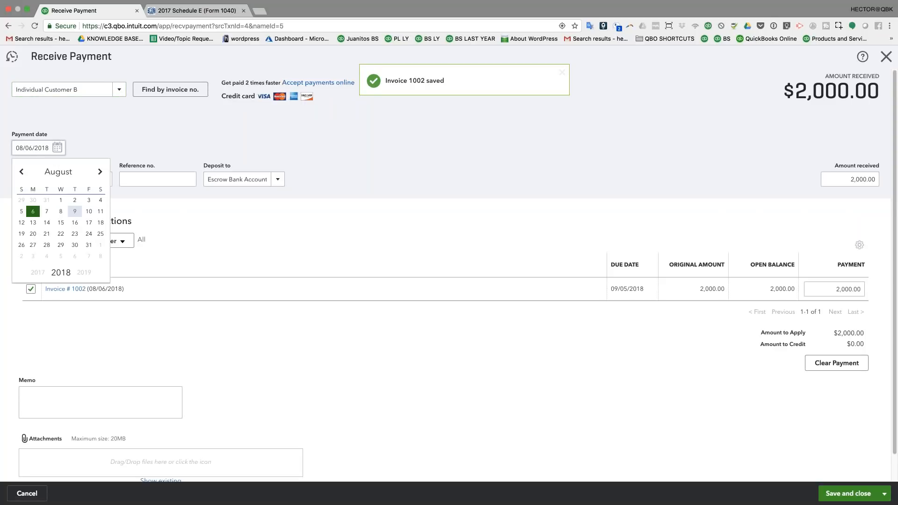
pyautogui.click(47, 210)
pyautogui.click(139, 179)
pyautogui.write('123')
# - Select Escrow Bank Account as the deposit account for Individual Customer B's payment, and save and close it
pyautogui.click(276, 180)
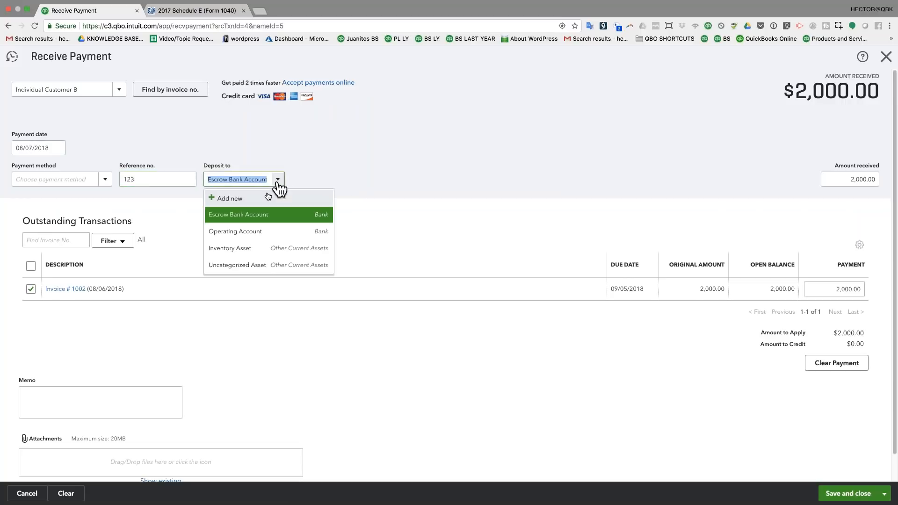
pyautogui.click(259, 217)
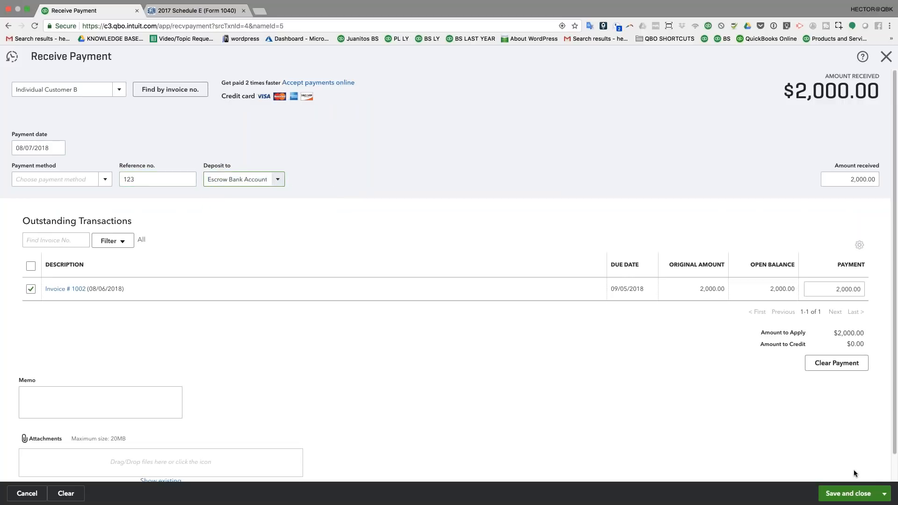
pyautogui.click(848, 494)
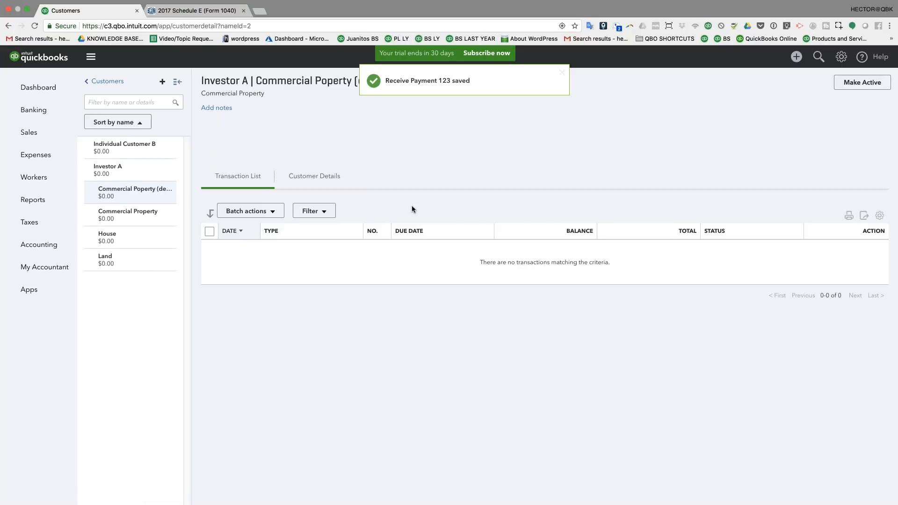
# - Run the Balance Sheet report and open the transactions behind the CLIENT MONEY liability balance
pyautogui.click(28, 206)
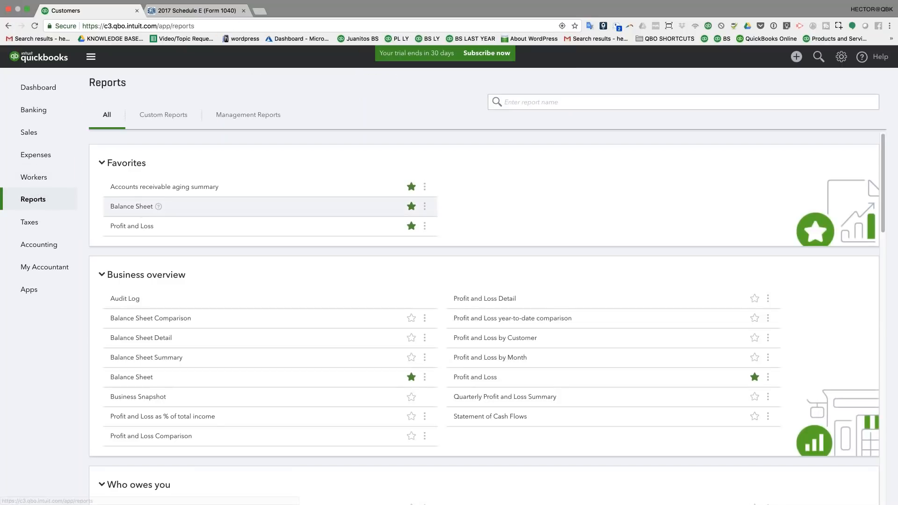
pyautogui.click(135, 206)
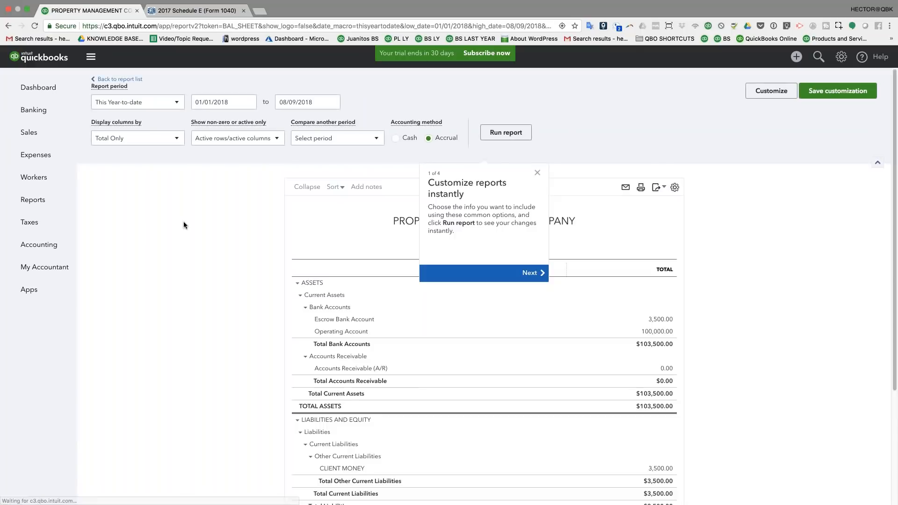
pyautogui.scroll(-3, 184, 221)
pyautogui.click(543, 69)
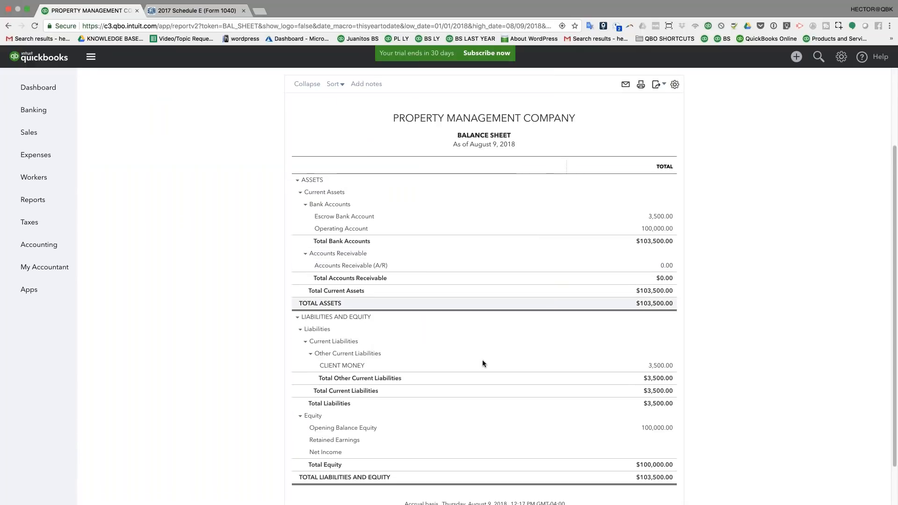
pyautogui.click(664, 367)
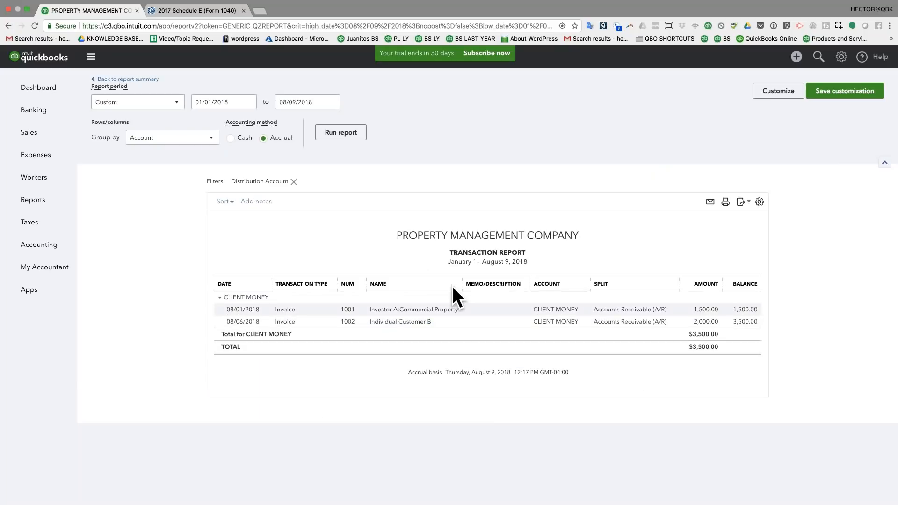
# - Regroup the CLIENT MONEY transaction report by Name and rerun it
pyautogui.click(153, 141)
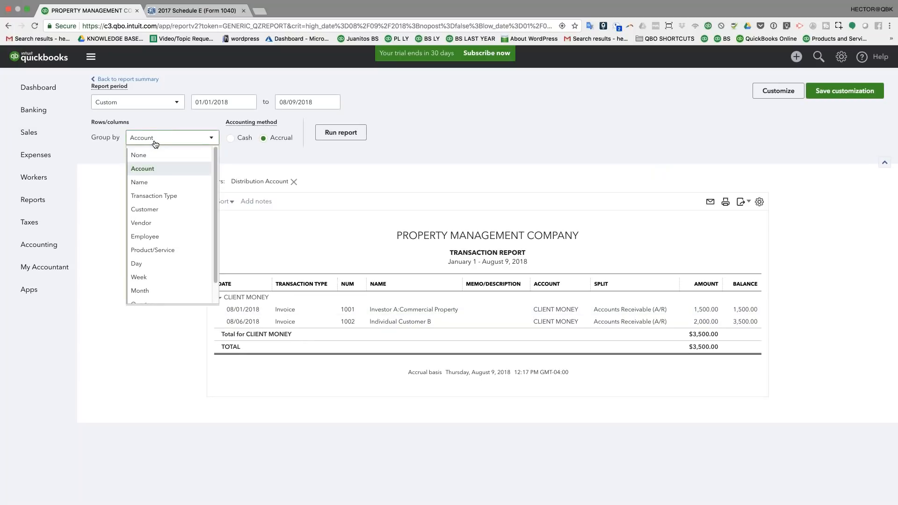
pyautogui.click(141, 182)
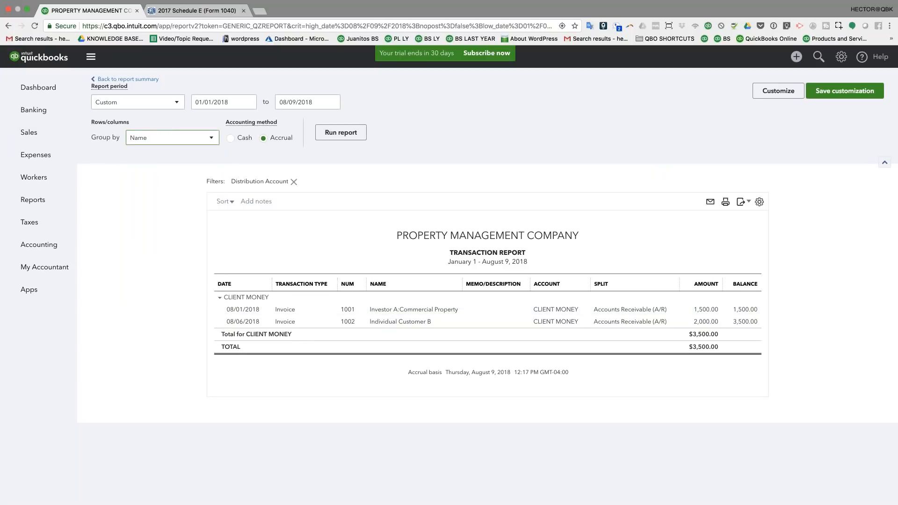
pyautogui.click(344, 133)
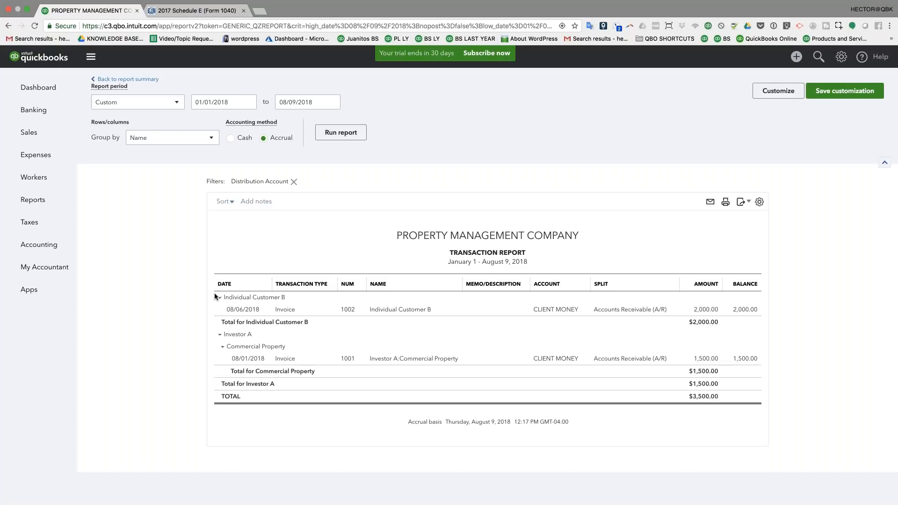
# - Return to the Balance Sheet, enlarge the page to 125%, and compare the Escrow Bank Account with the CLIENT MONEY liability
pyautogui.click(126, 79)
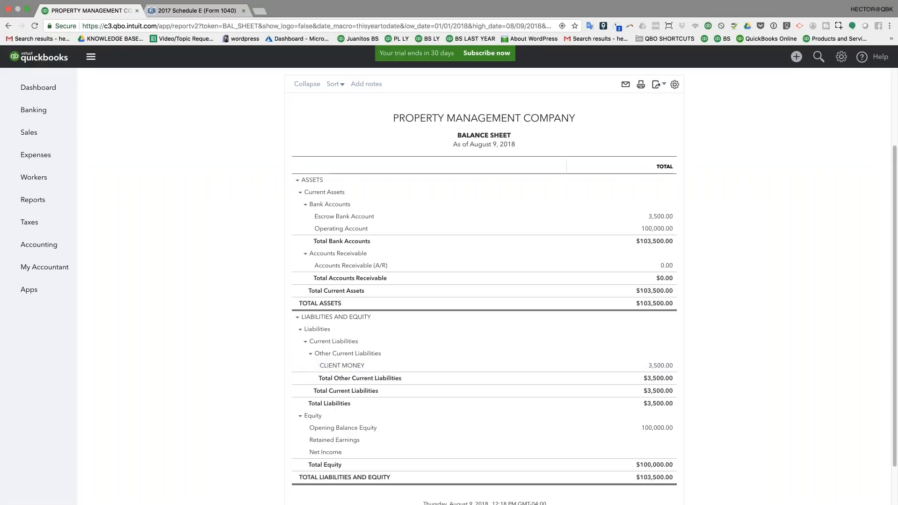
pyautogui.press('super+equal')
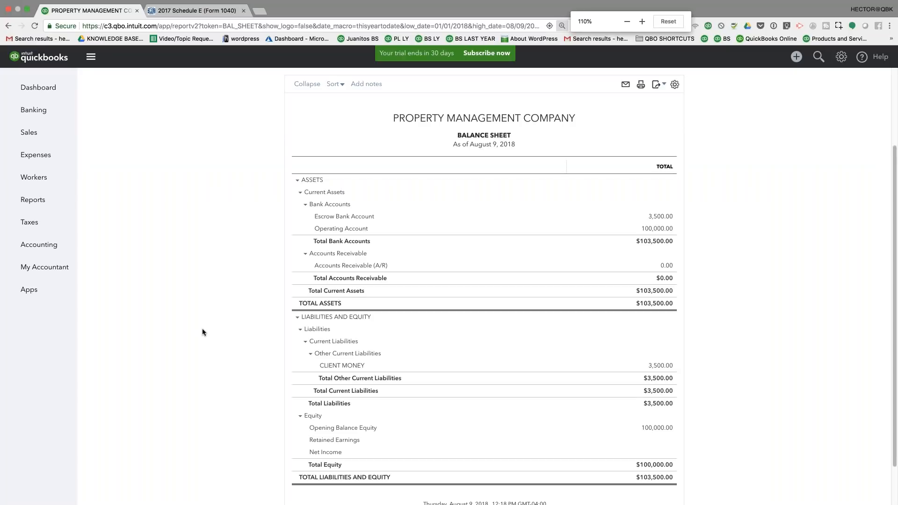
pyautogui.press('super+equal')
pyautogui.scroll(-5, 506, 321)
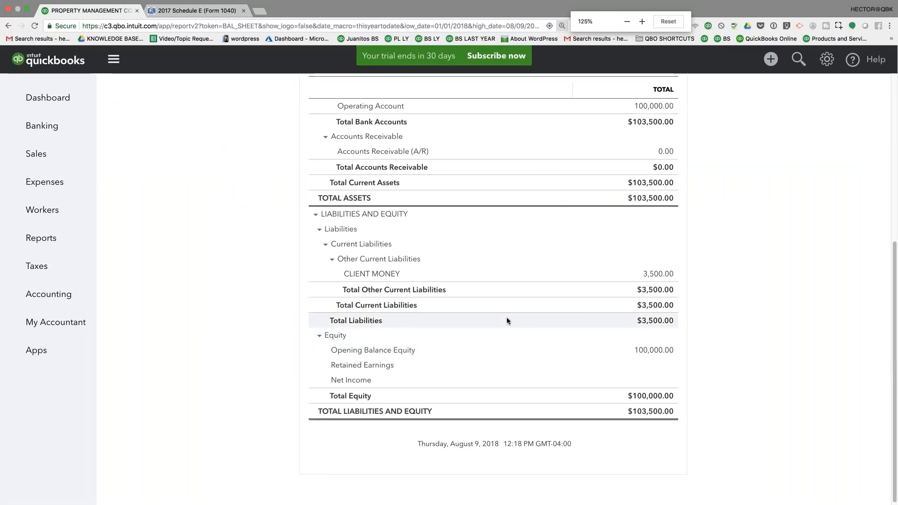
pyautogui.scroll(2, 506, 320)
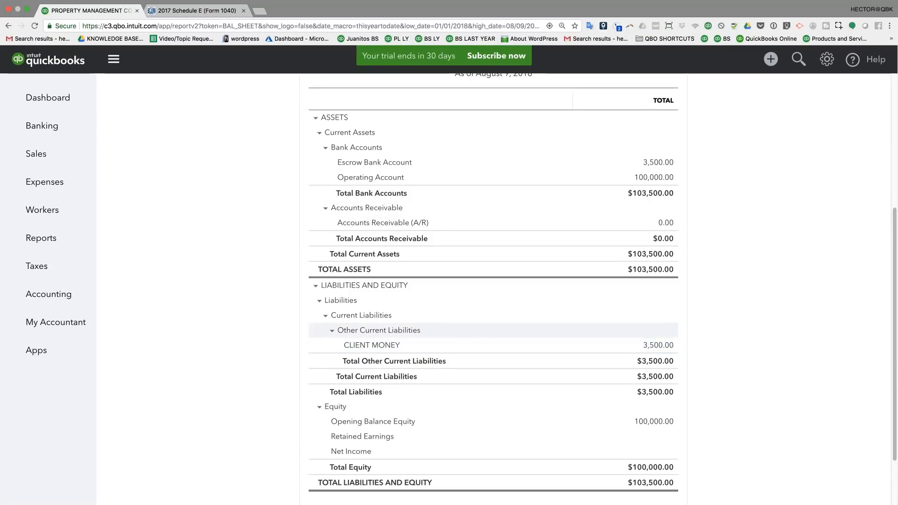
pyautogui.scroll(-1, 364, 160)
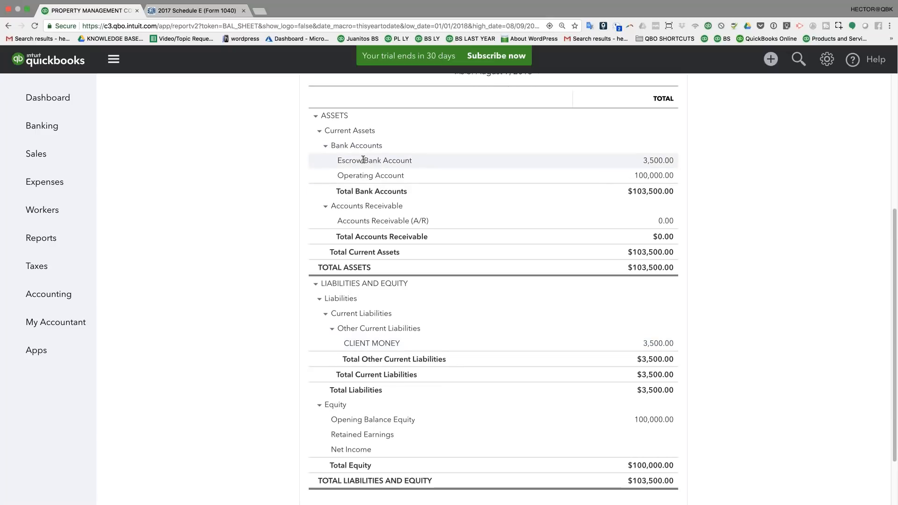
pyautogui.click(660, 162)
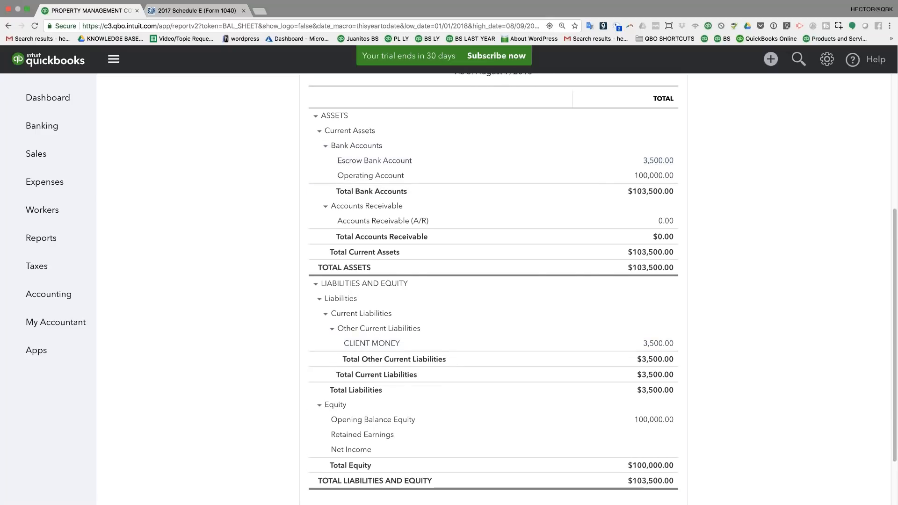
pyautogui.scroll(-4, 267, 209)
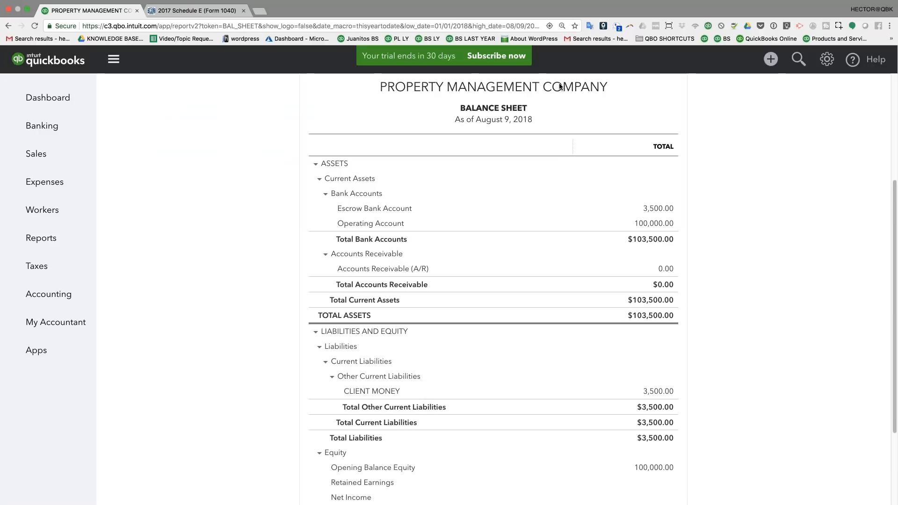
# - Start a check drawn on the Escrow Bank Account and add Chase as its new payee
pyautogui.click(768, 60)
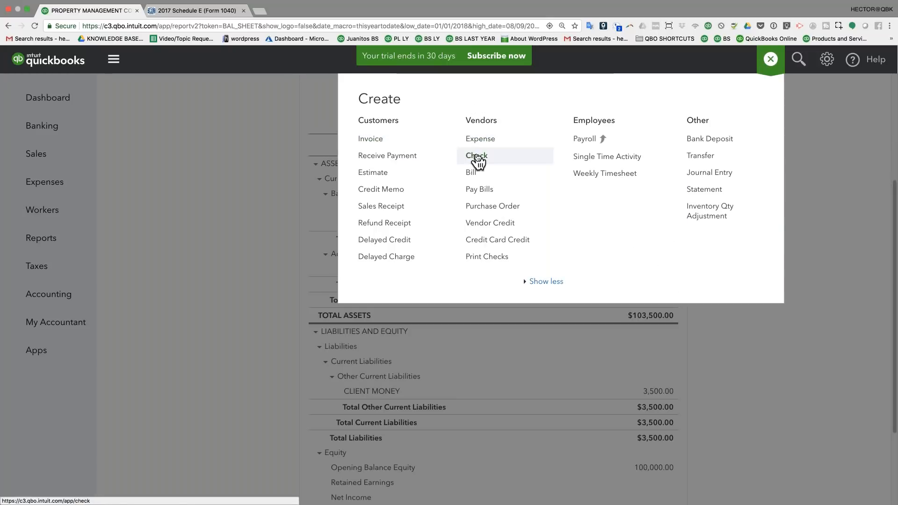
pyautogui.click(478, 161)
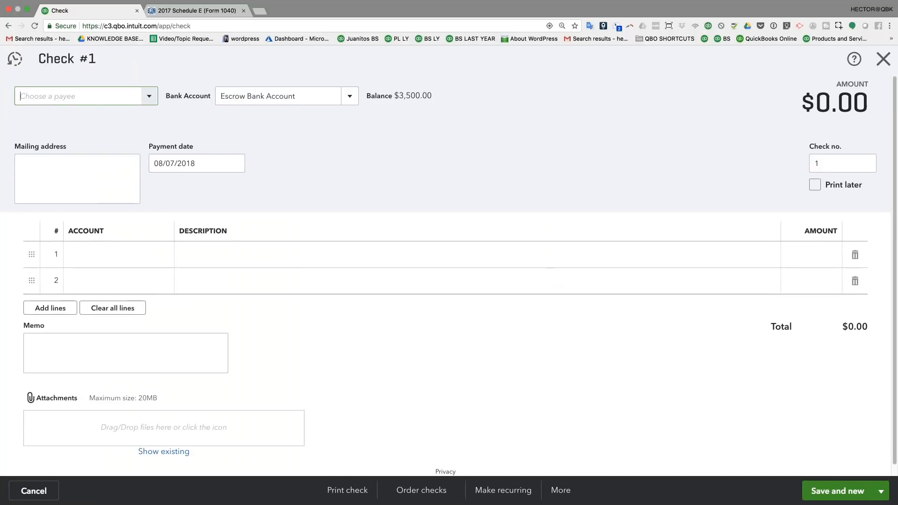
pyautogui.click(351, 99)
pyautogui.click(354, 104)
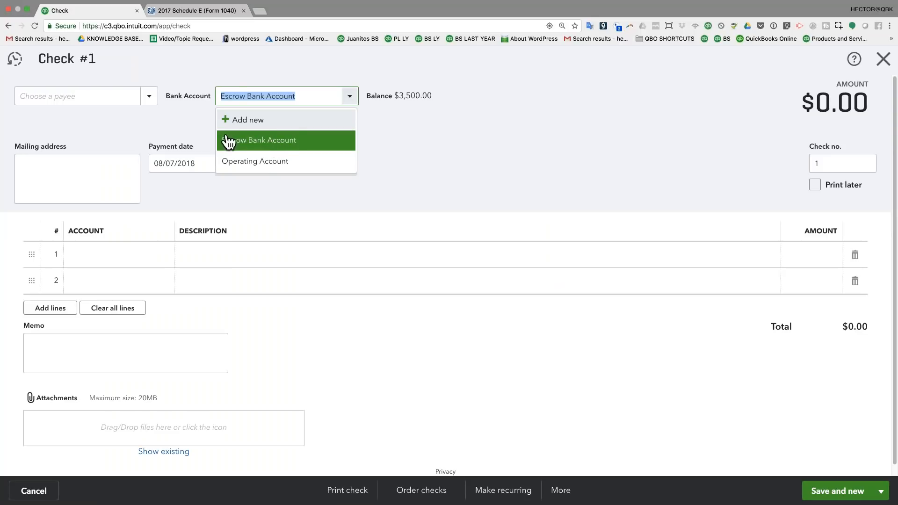
pyautogui.click(150, 97)
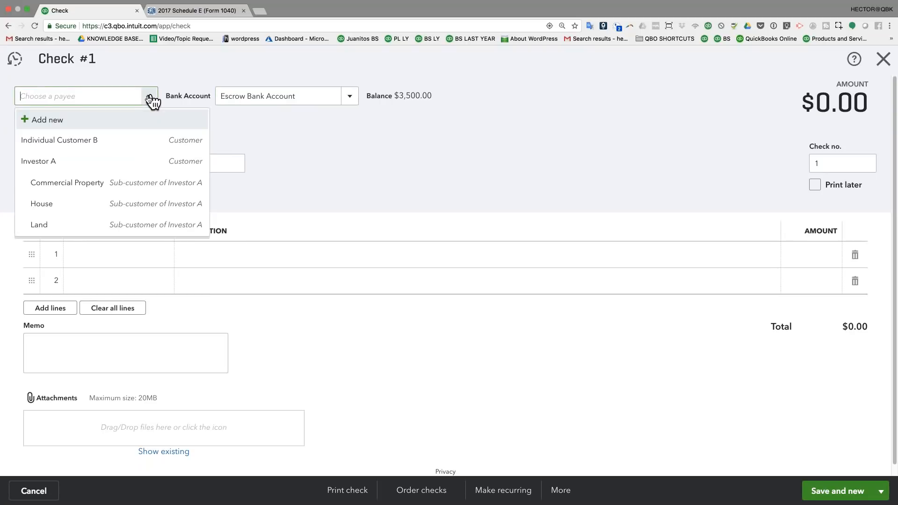
pyautogui.click(52, 121)
pyautogui.write('Chase')
pyautogui.click(183, 235)
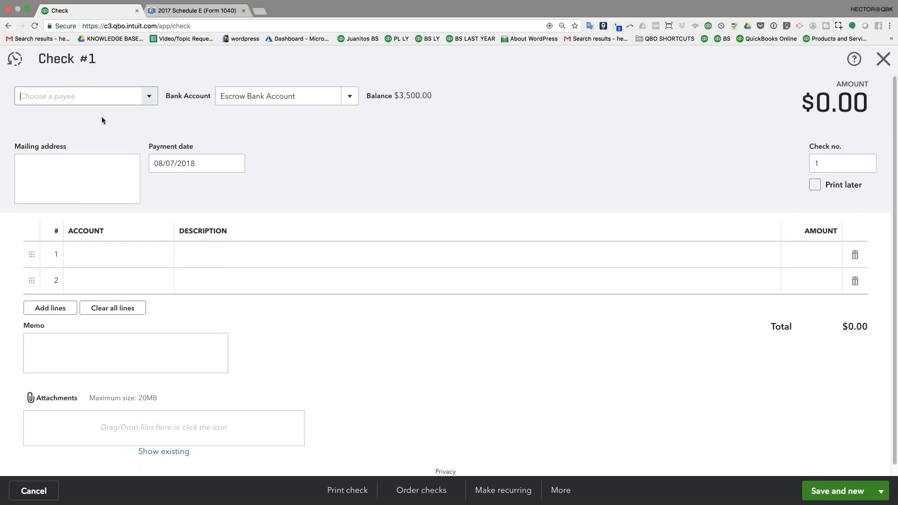
# - Assign the check's first line to the CLIENT MONEY account with the description Mortgage Payment
pyautogui.click(110, 263)
pyautogui.write('clie')
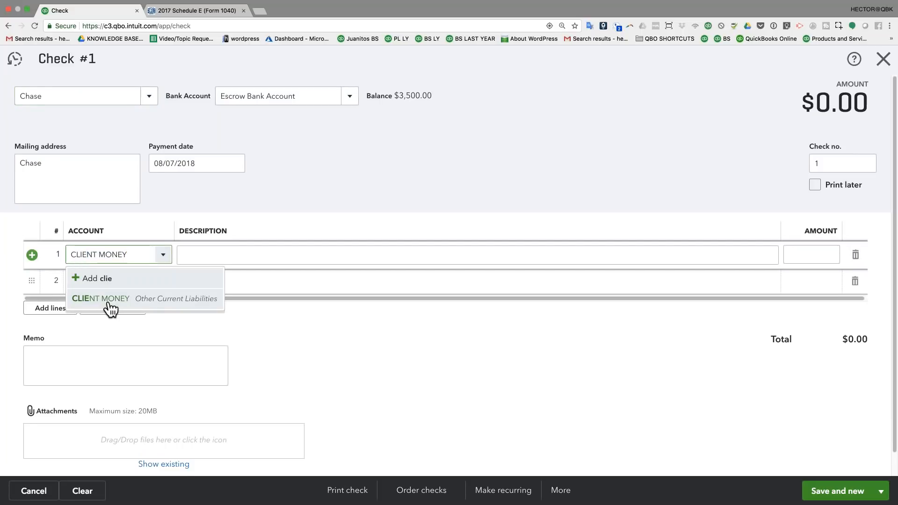
pyautogui.click(111, 301)
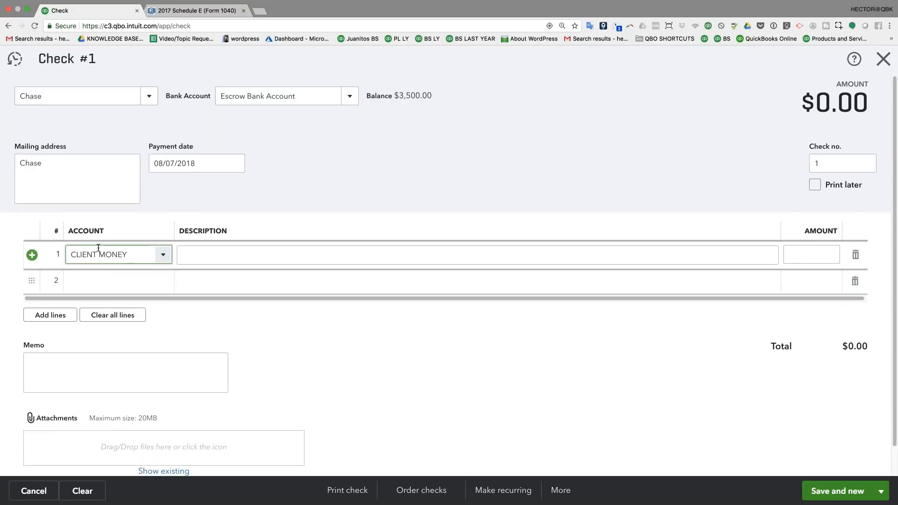
pyautogui.press('Tab')
pyautogui.write('M')
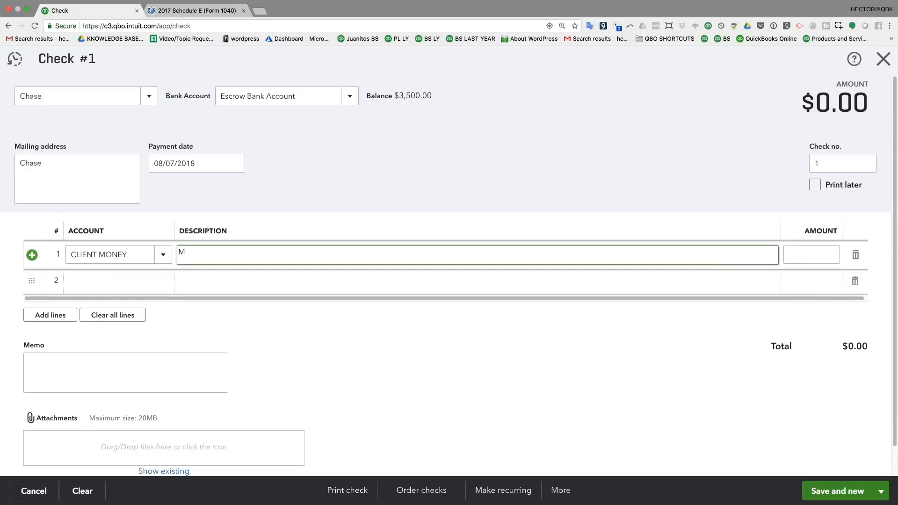
pyautogui.write('orgage Payment')
pyautogui.click(191, 254)
pyautogui.write('t')
pyautogui.click(124, 254)
pyautogui.press('Tab')
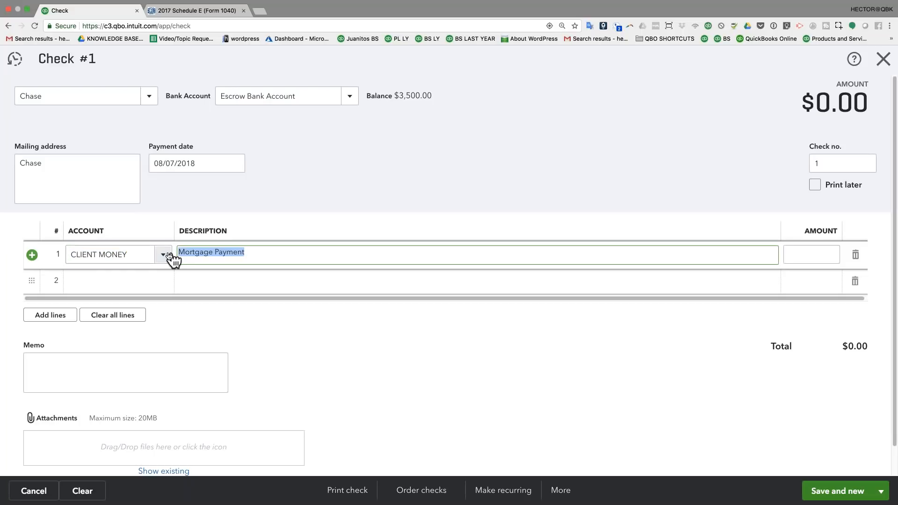
# - Set the Mortgage Payment line's amount to 1,366 and save and close the Chase check
pyautogui.click(819, 247)
pyautogui.write('1,366')
pyautogui.click(809, 279)
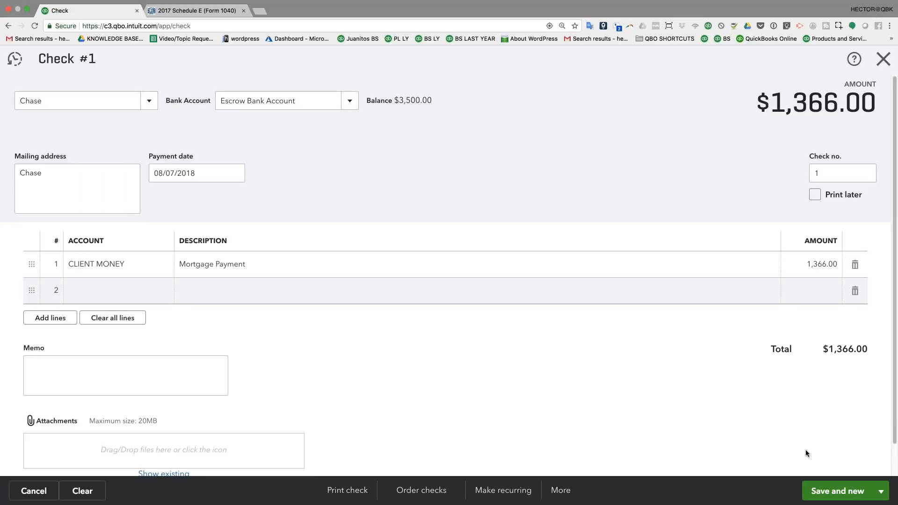
pyautogui.click(881, 491)
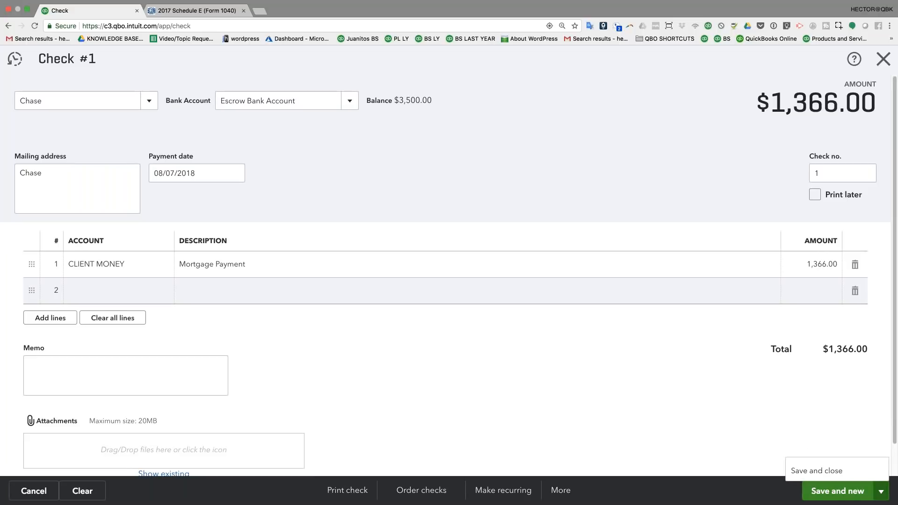
pyautogui.click(816, 470)
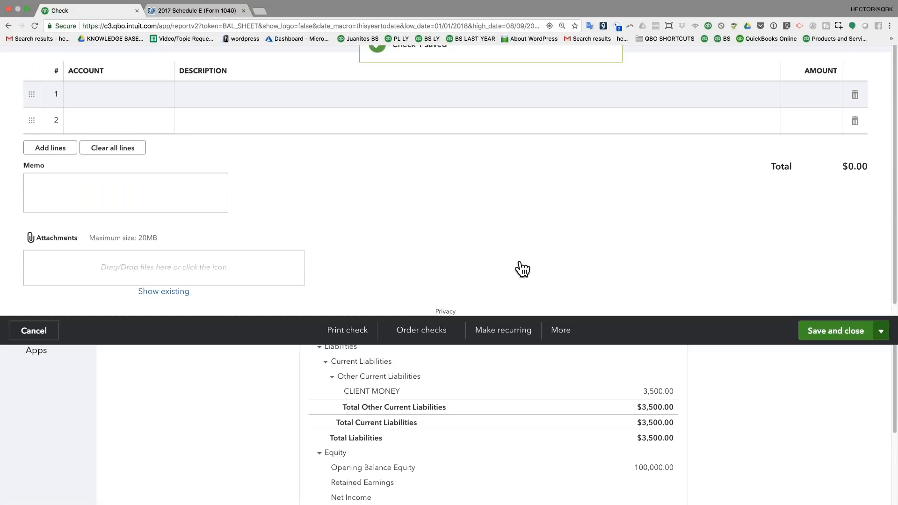
# - Start another check from the Escrow Bank Account and add Home Depot as a new vendor payee
pyautogui.click(771, 59)
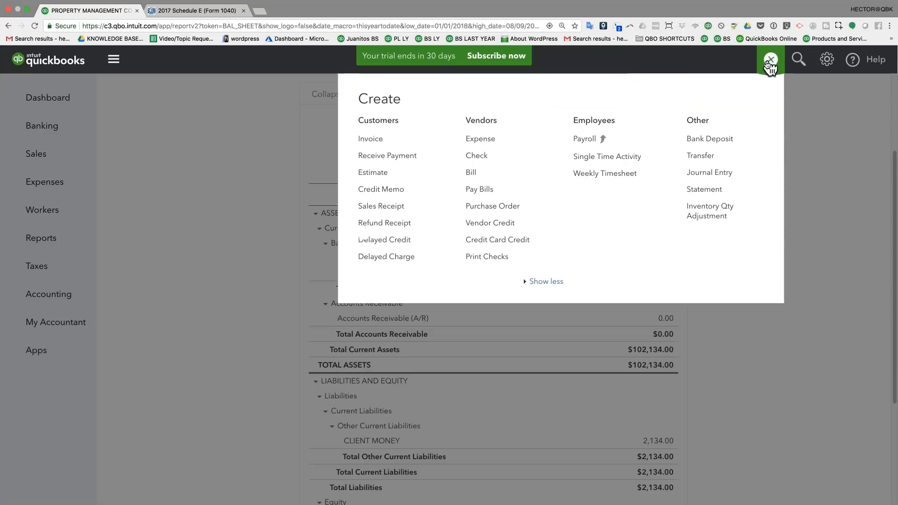
pyautogui.click(477, 156)
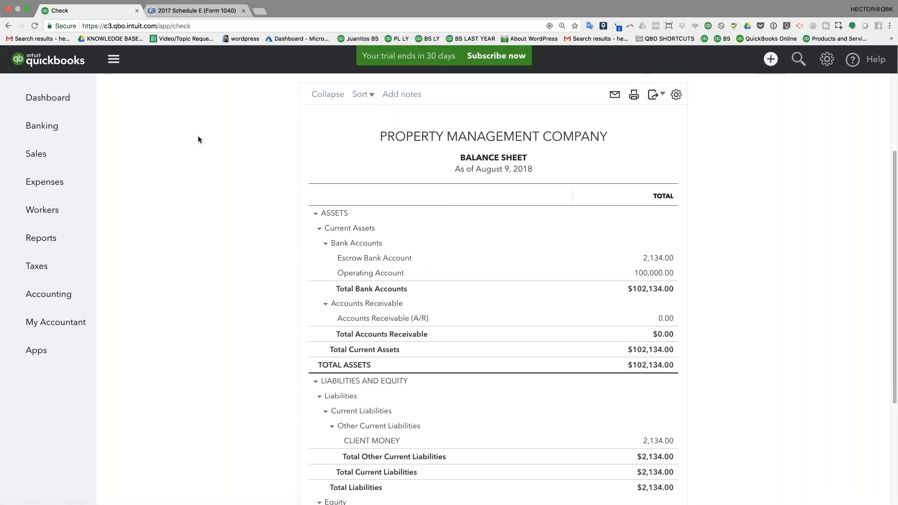
pyautogui.write('Home Depot')
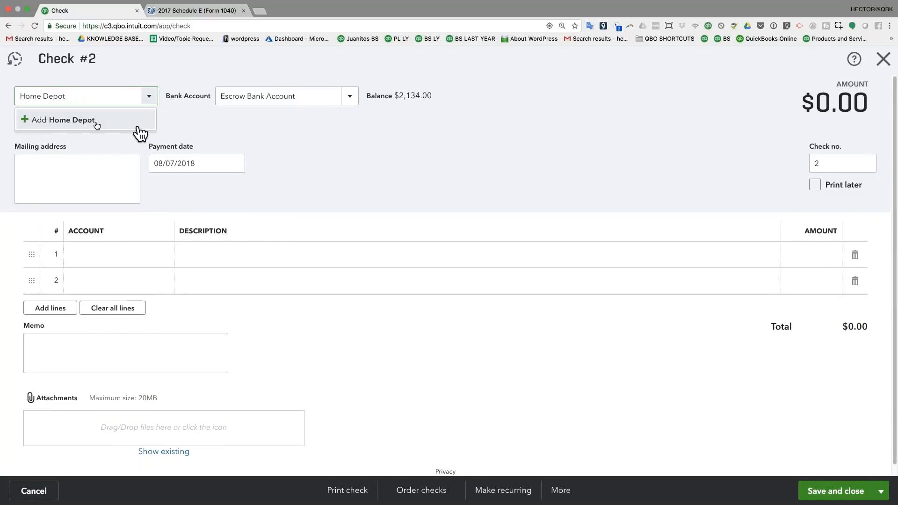
pyautogui.click(96, 124)
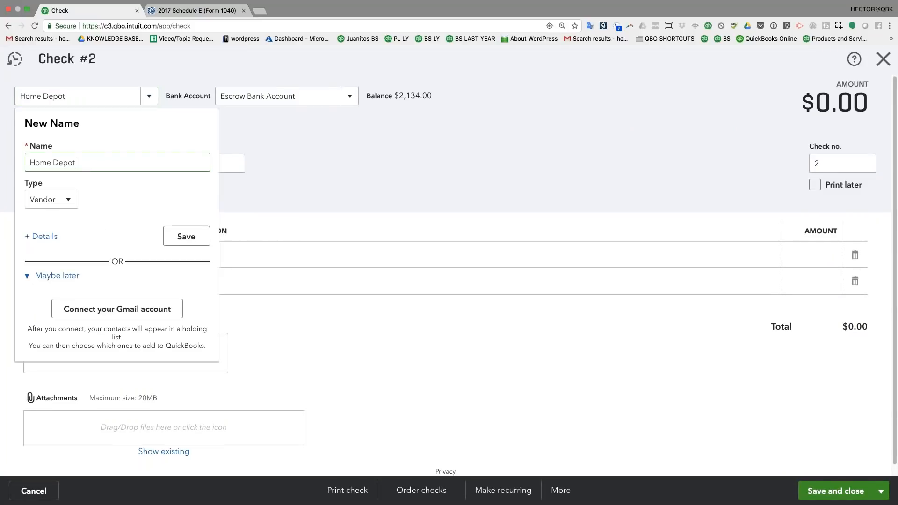
pyautogui.click(190, 239)
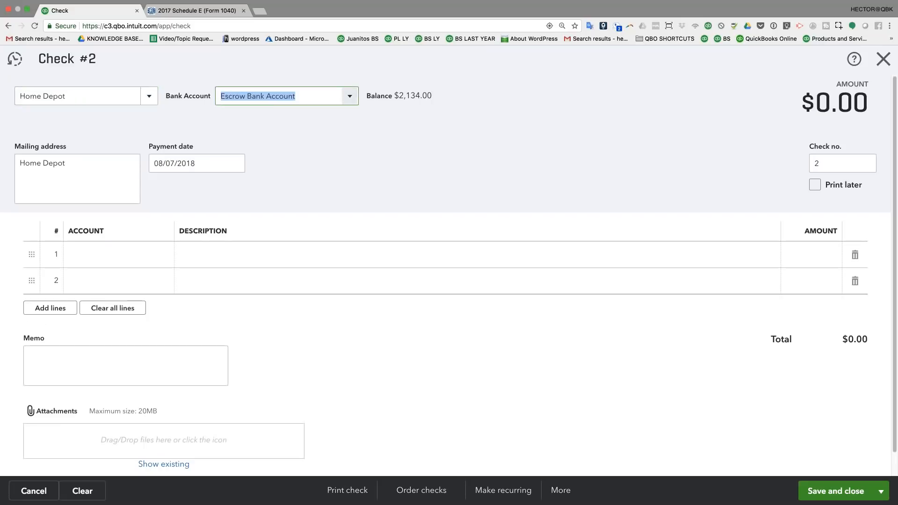
# - Fill the Home Depot check's first line with account CLIENT MONEY, description Repairs to front door, and amount 67
pyautogui.click(88, 257)
pyautogui.write('cli')
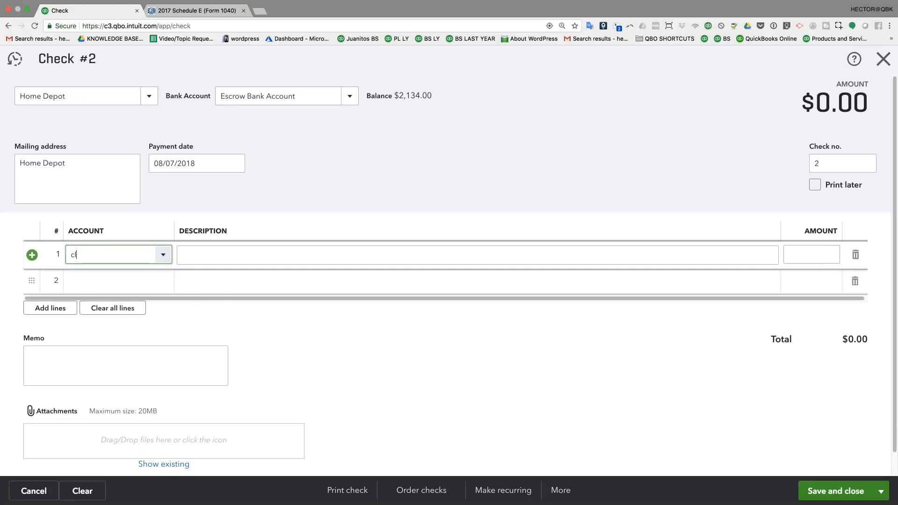
pyautogui.click(112, 300)
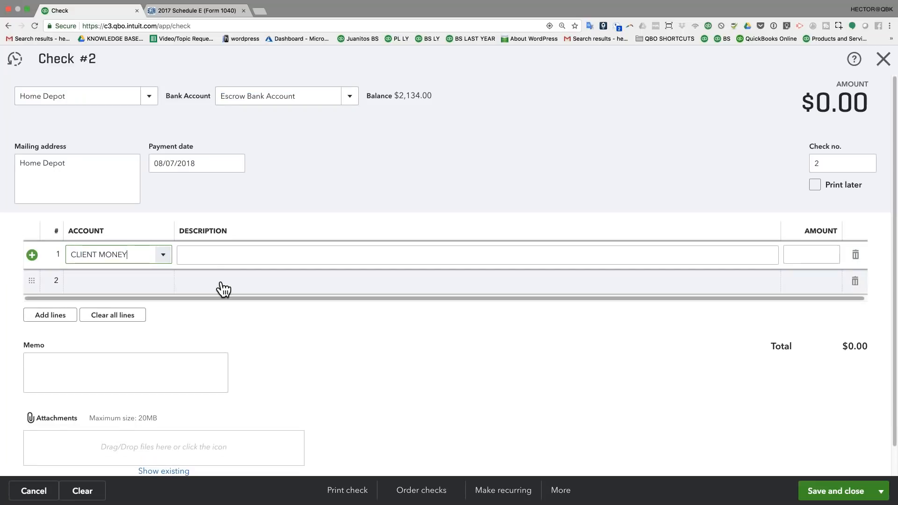
pyautogui.click(235, 258)
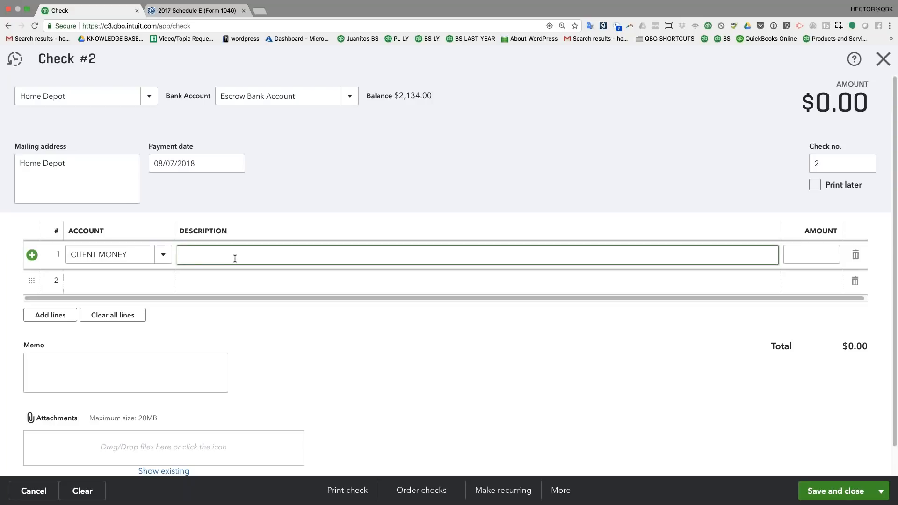
pyautogui.write('Repairs to front door')
pyautogui.click(818, 253)
pyautogui.write('67')
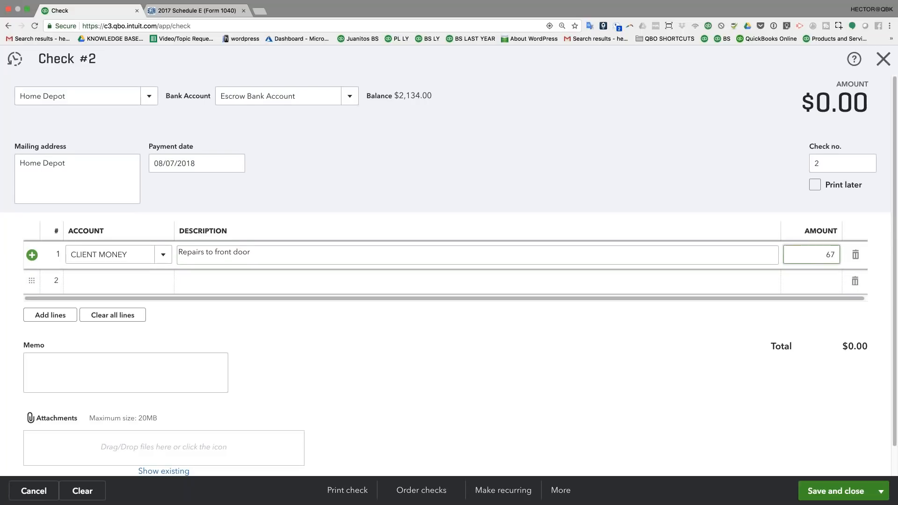
# - Save and close the Home Depot check
pyautogui.press('Tab')
pyautogui.click(838, 490)
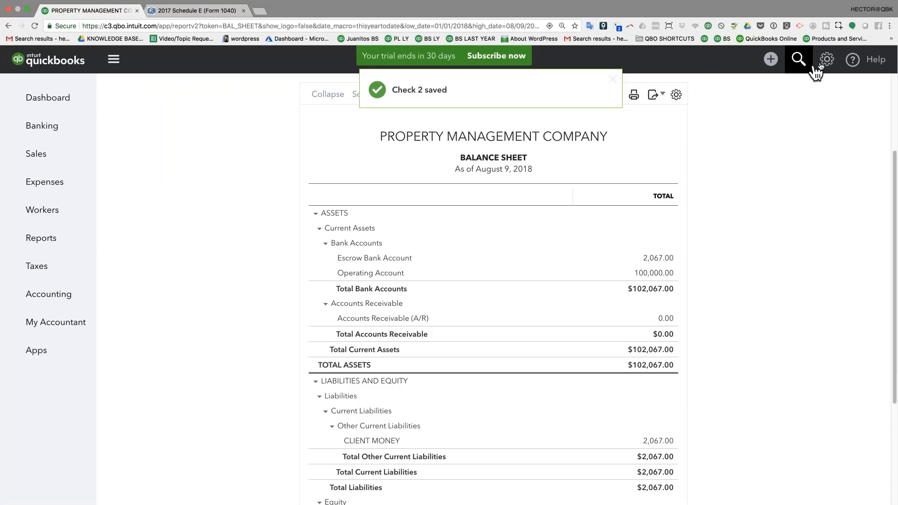
# - Turn on tracking of expenses and items by customer in the company's expense settings and save the change
pyautogui.click(826, 65)
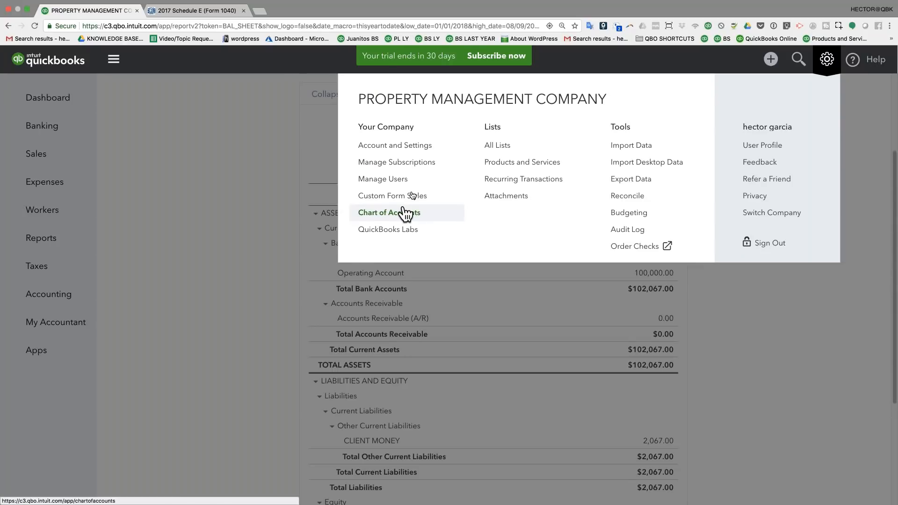
pyautogui.click(409, 148)
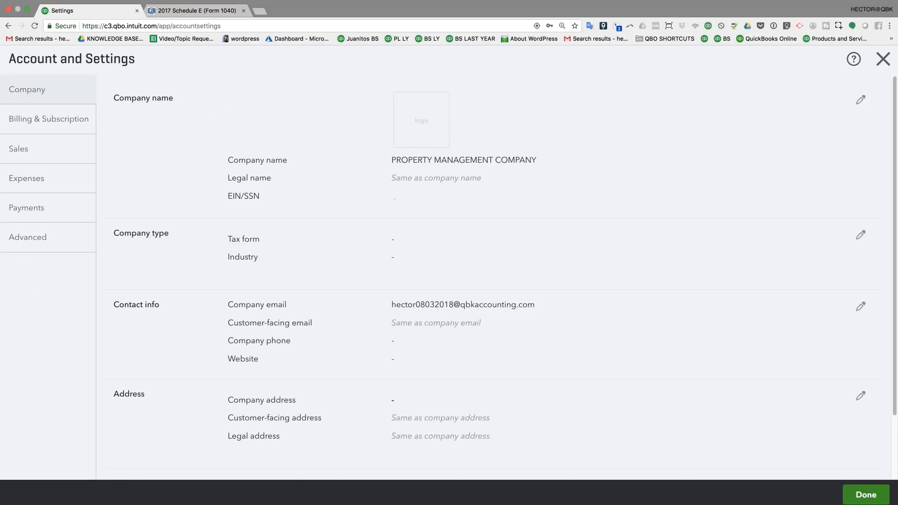
pyautogui.click(43, 151)
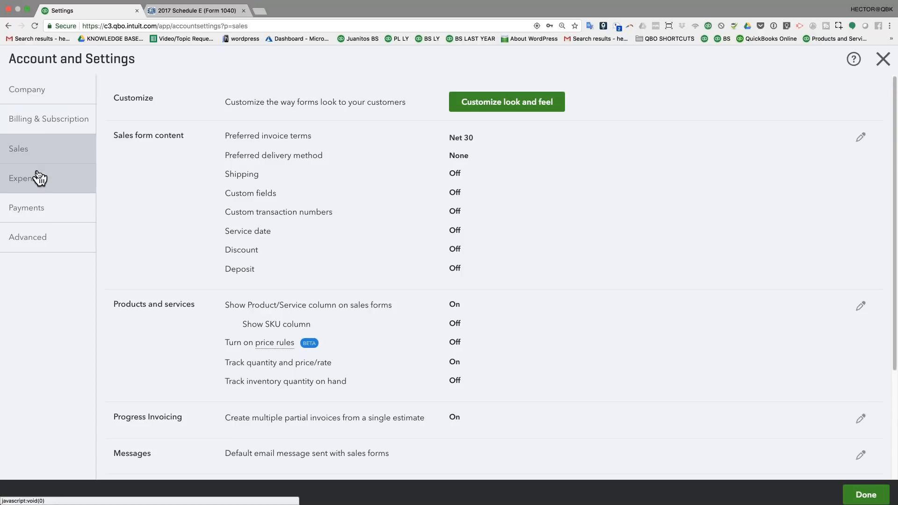
pyautogui.click(31, 180)
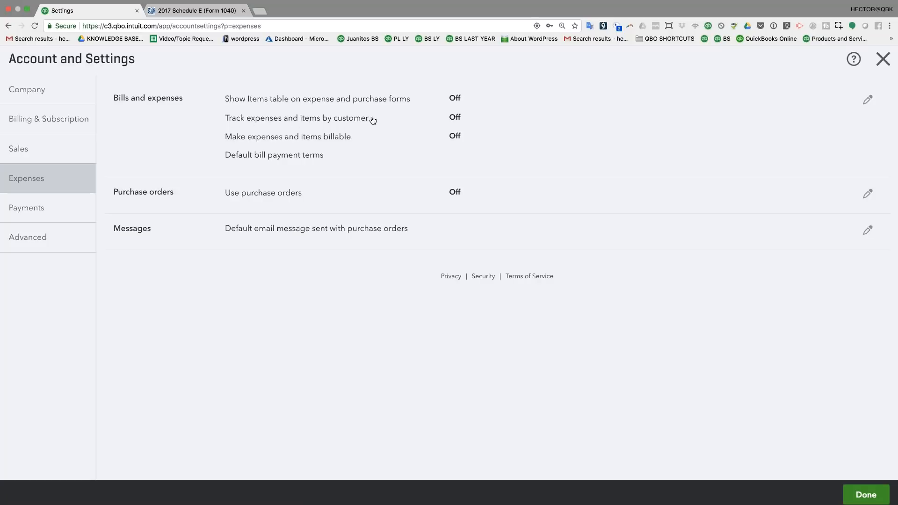
pyautogui.click(456, 118)
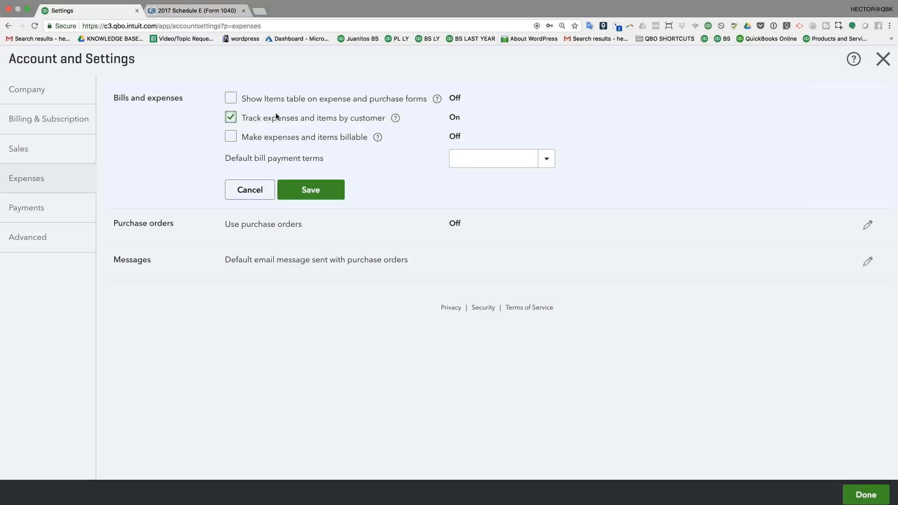
pyautogui.moveTo(249, 118); pyautogui.dragTo(370, 118)
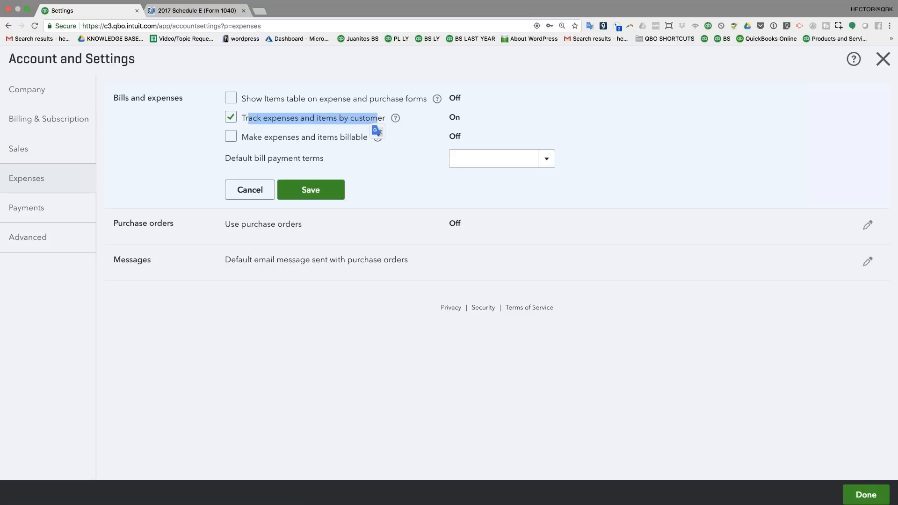
pyautogui.click(327, 193)
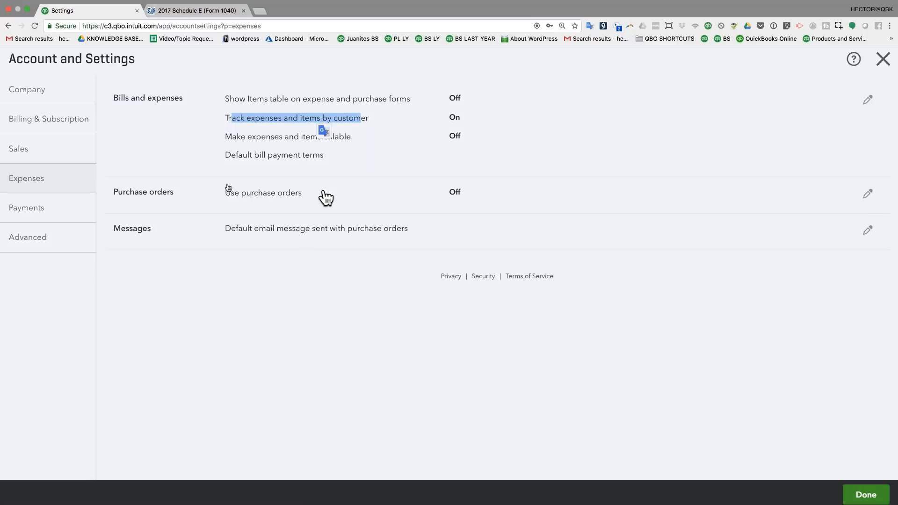
# - Check the QuickBooks plan in the billing and subscription settings, recheck the expense settings, and close the settings
pyautogui.click(54, 120)
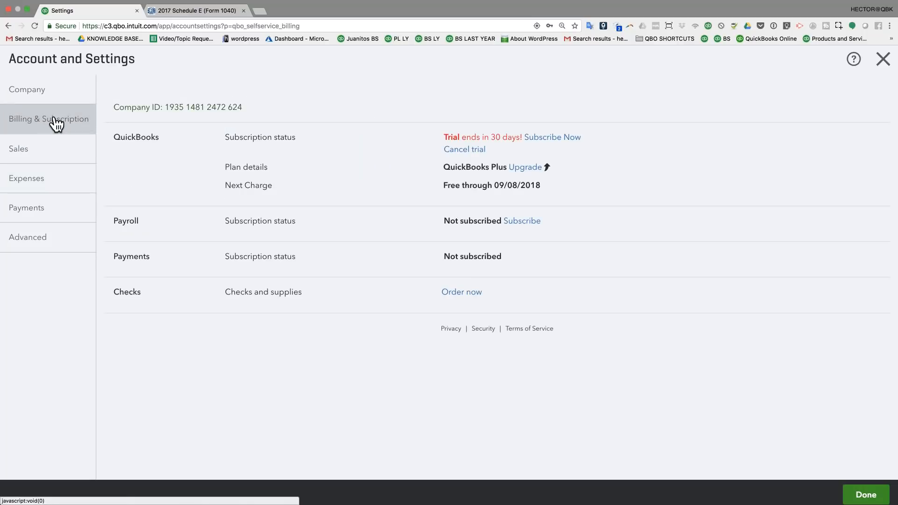
pyautogui.moveTo(439, 167); pyautogui.dragTo(506, 169)
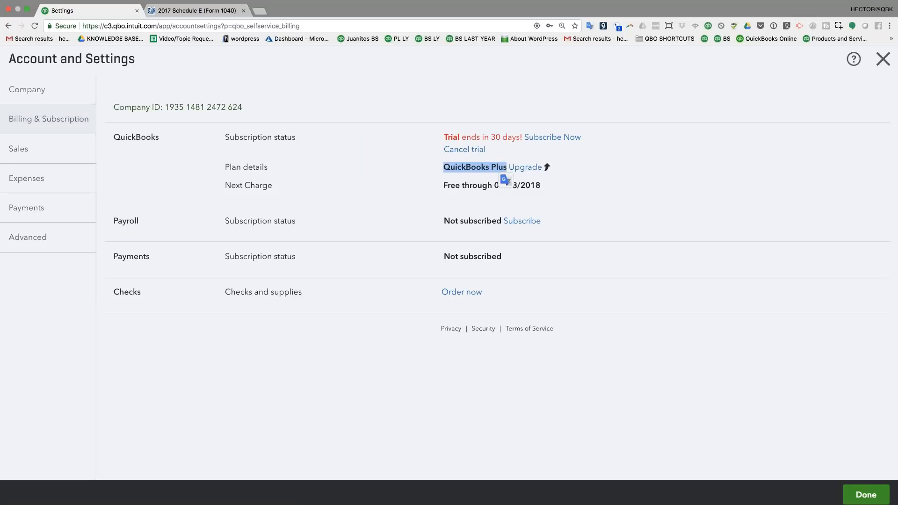
pyautogui.click(471, 169)
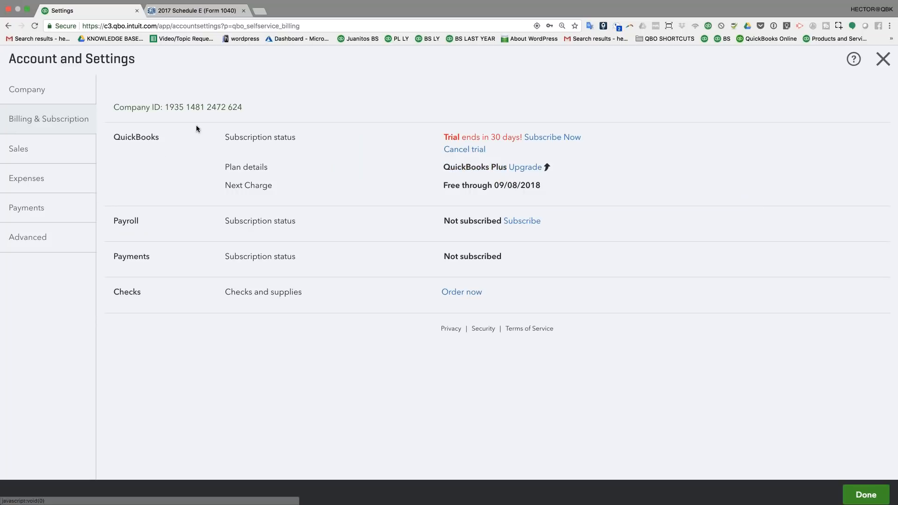
pyautogui.click(31, 192)
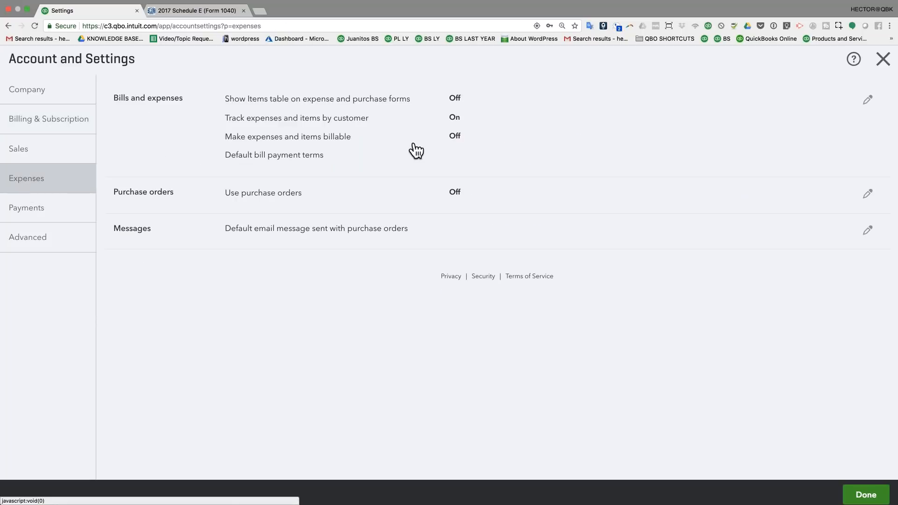
pyautogui.click(882, 60)
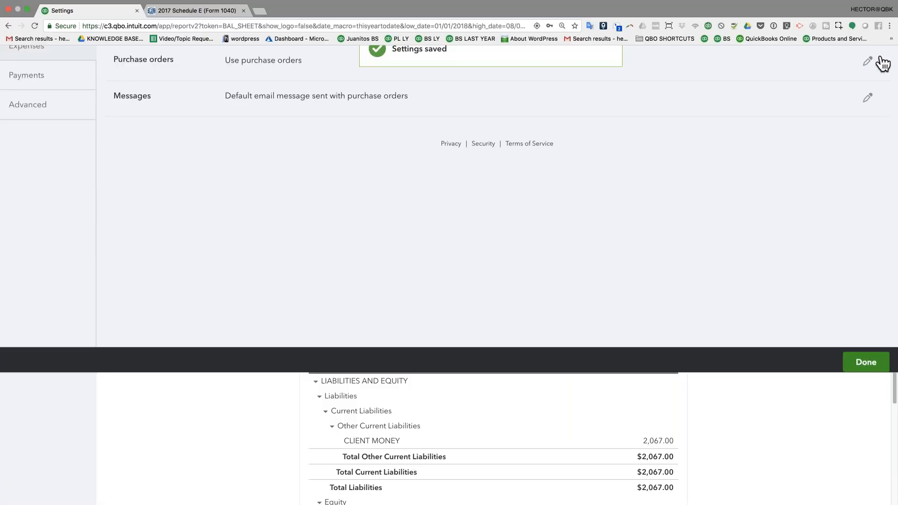
# - Reopen the Chase check from the recent transactions, assign its Mortgage Payment line to Individual Customer B, and save and close it
pyautogui.click(801, 61)
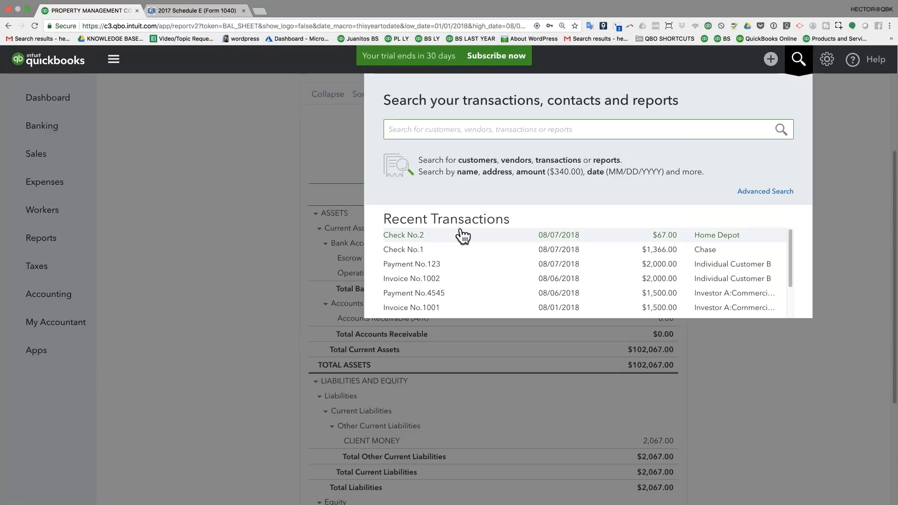
pyautogui.click(414, 327)
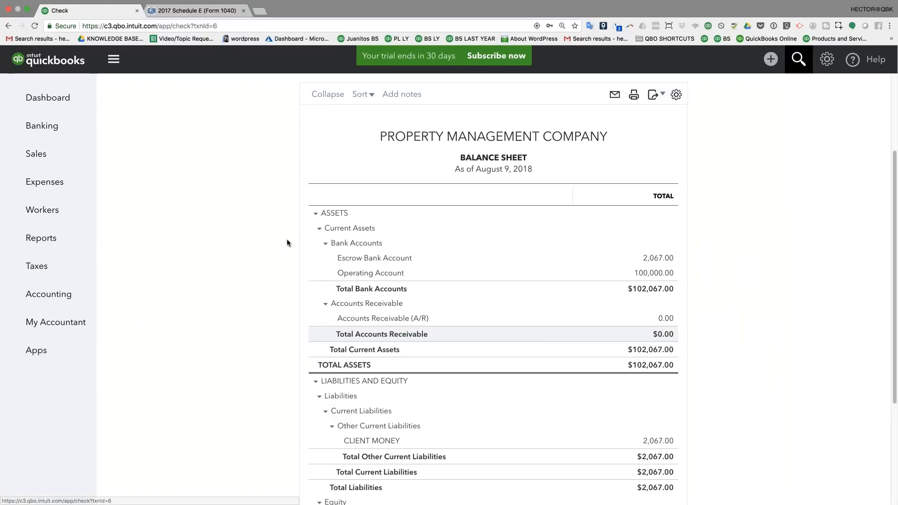
pyautogui.click(833, 270)
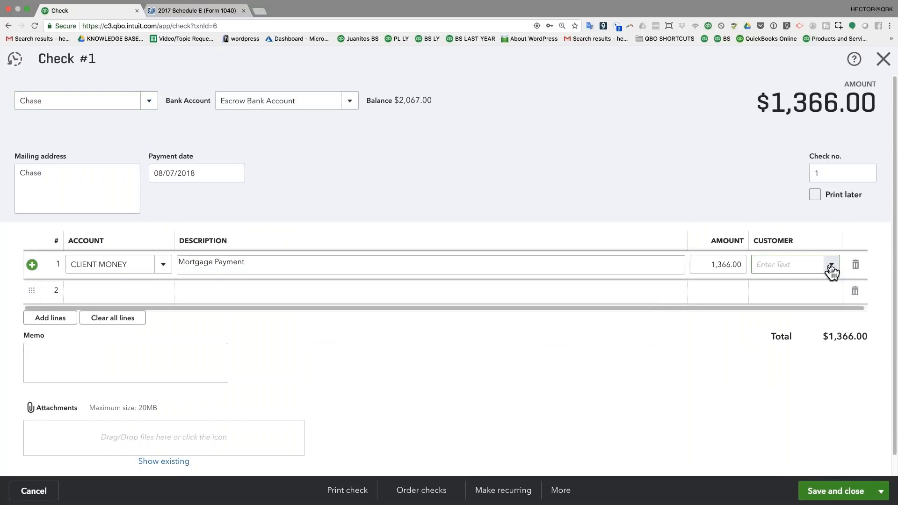
pyautogui.click(832, 270)
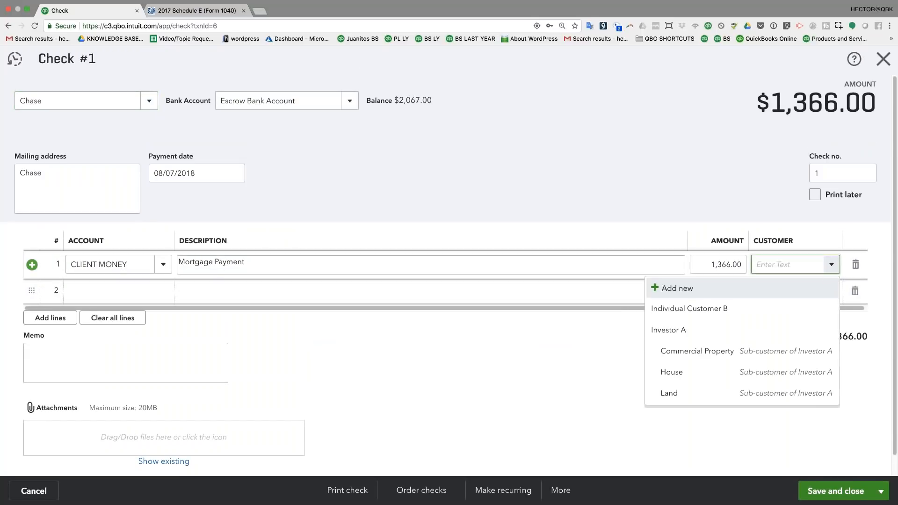
pyautogui.click(704, 313)
pyautogui.click(834, 491)
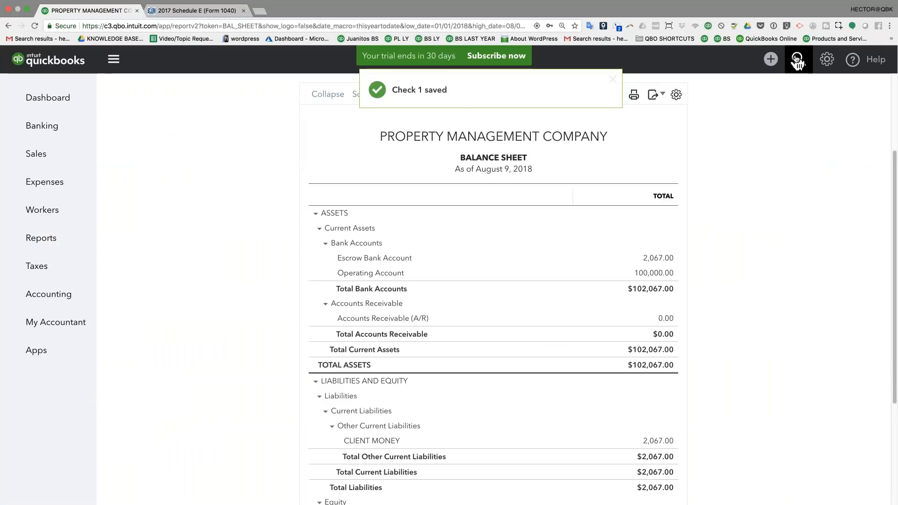
# - Reopen the Home Depot check, assign its repairs line to Investor A's Commercial Property sub-customer, and save and close it
pyautogui.click(798, 59)
pyautogui.click(419, 326)
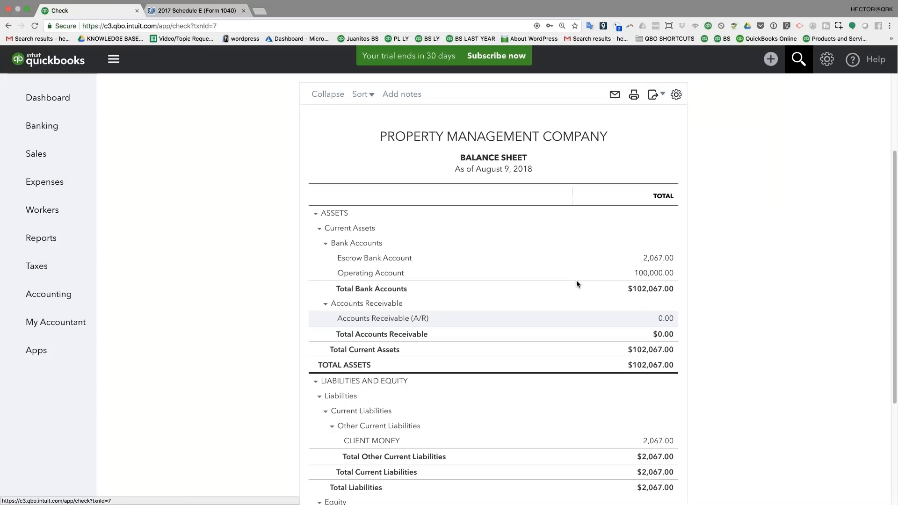
pyautogui.click(839, 262)
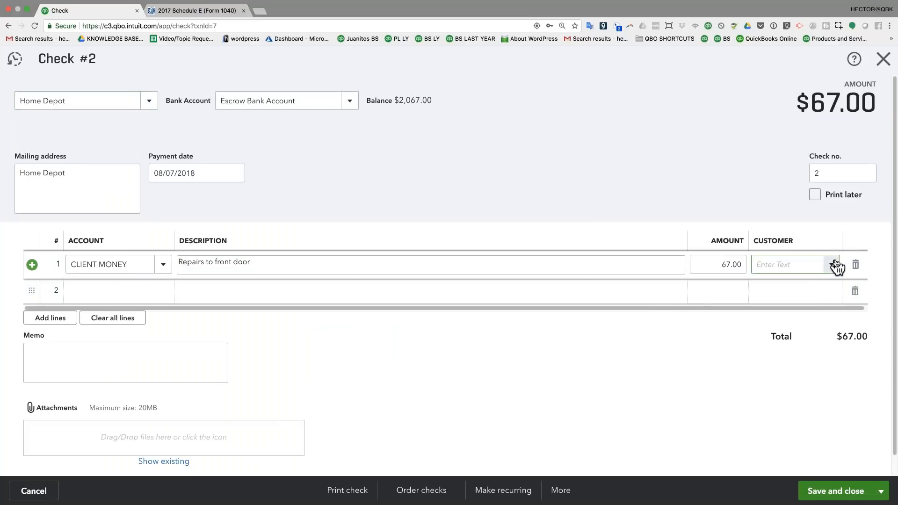
pyautogui.click(683, 353)
pyautogui.click(844, 491)
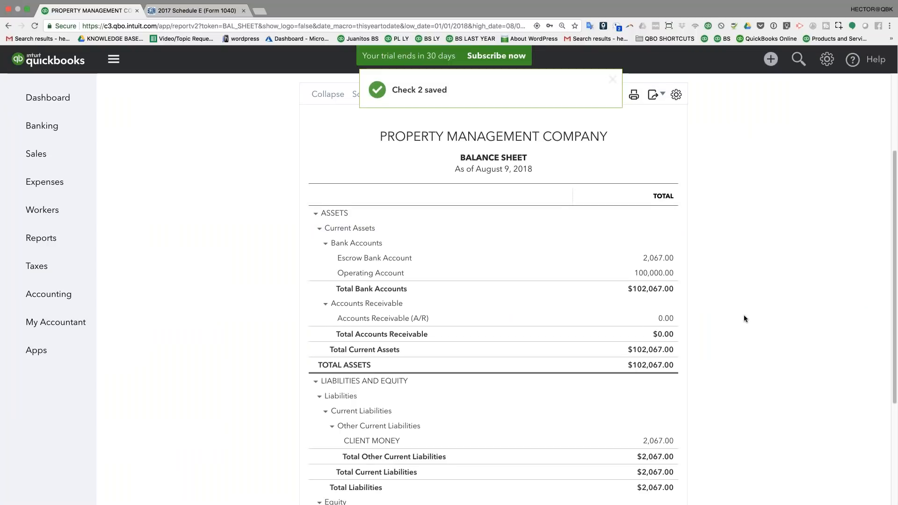
# - Review the balance sheet, comparing the Escrow Bank Account balance with the CLIENT MONEY liability
pyautogui.scroll(-5, 745, 317)
pyautogui.scroll(5, 754, 316)
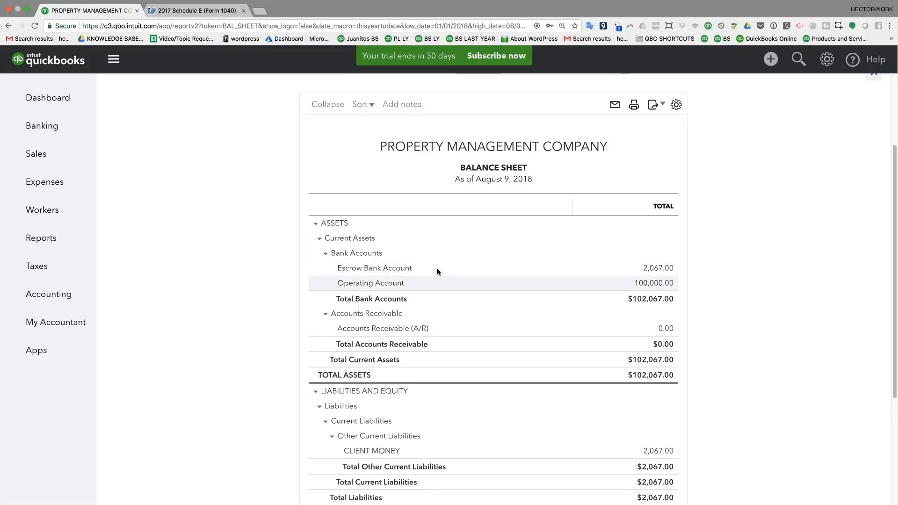
pyautogui.moveTo(644, 268); pyautogui.dragTo(675, 274)
pyautogui.scroll(-4, 664, 285)
pyautogui.scroll(7, 675, 274)
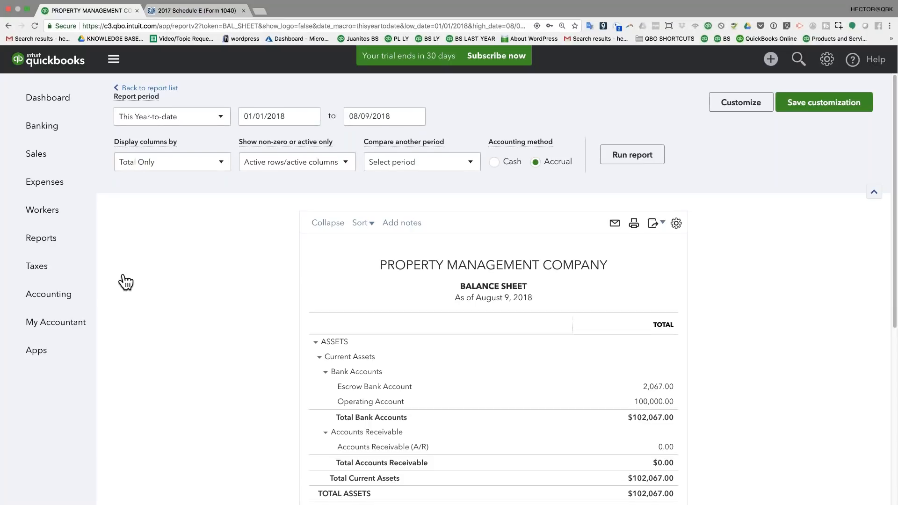
pyautogui.scroll(-5, 125, 282)
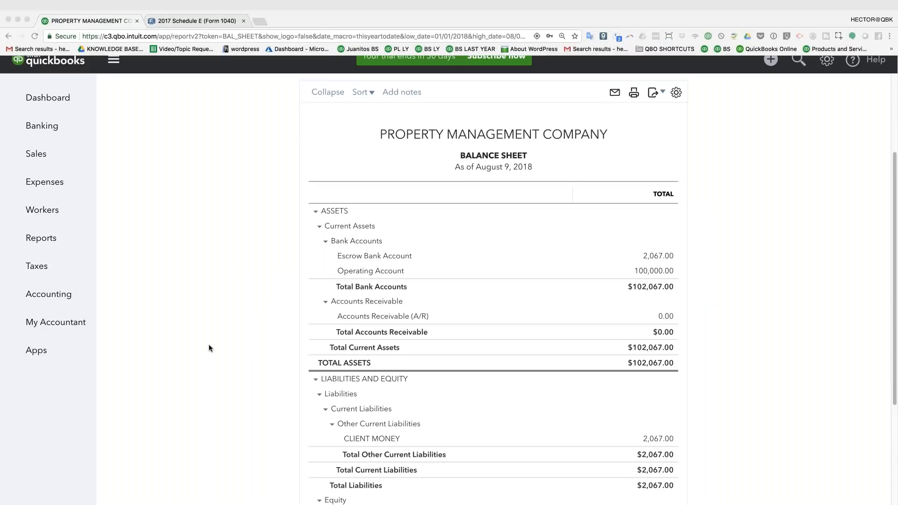
pyautogui.scroll(-1, 208, 348)
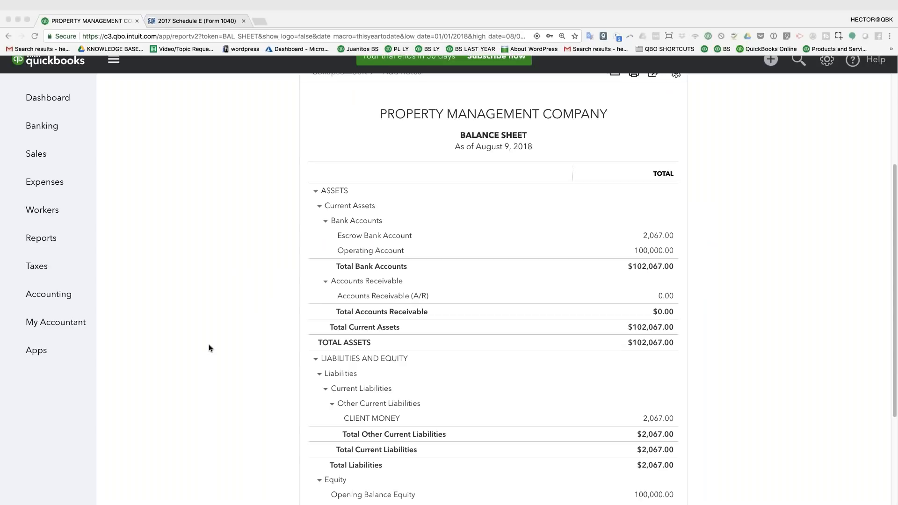
pyautogui.scroll(-2, 727, 386)
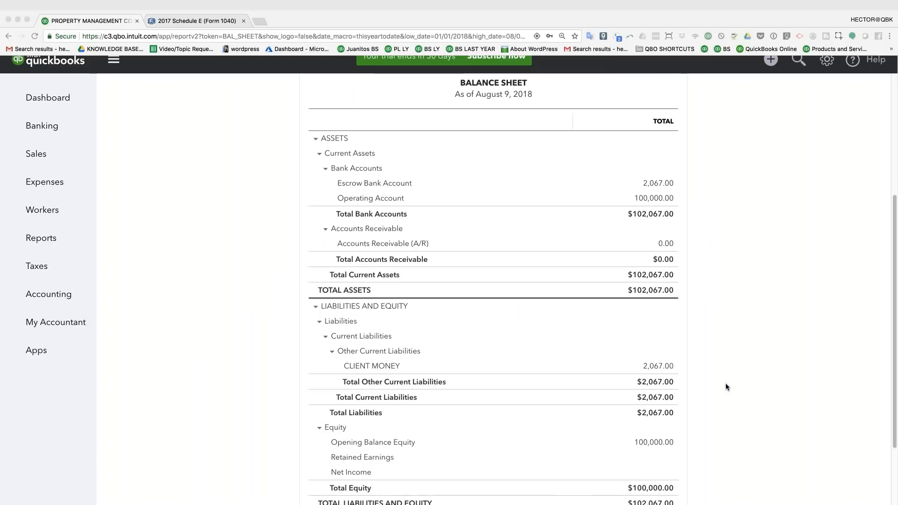
pyautogui.scroll(8, 773, 74)
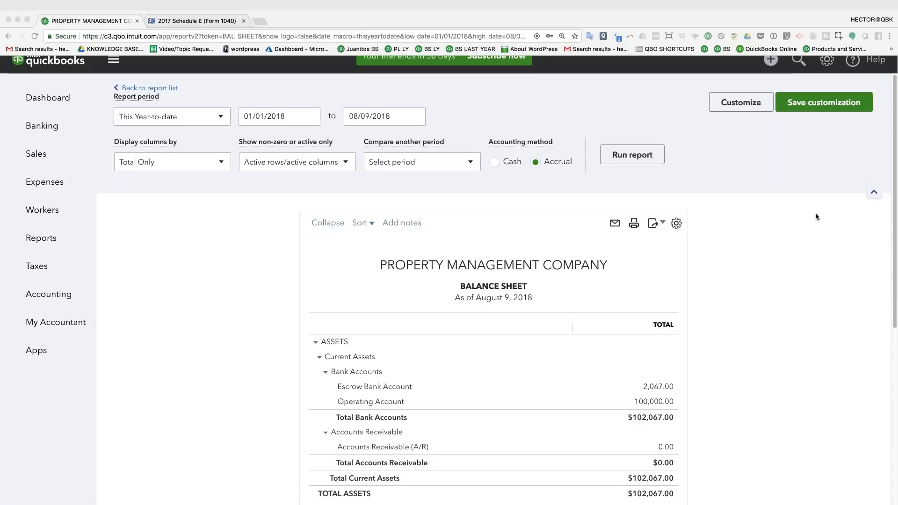
# - Start a new expense and set its bank account to Operating Account
pyautogui.click(771, 60)
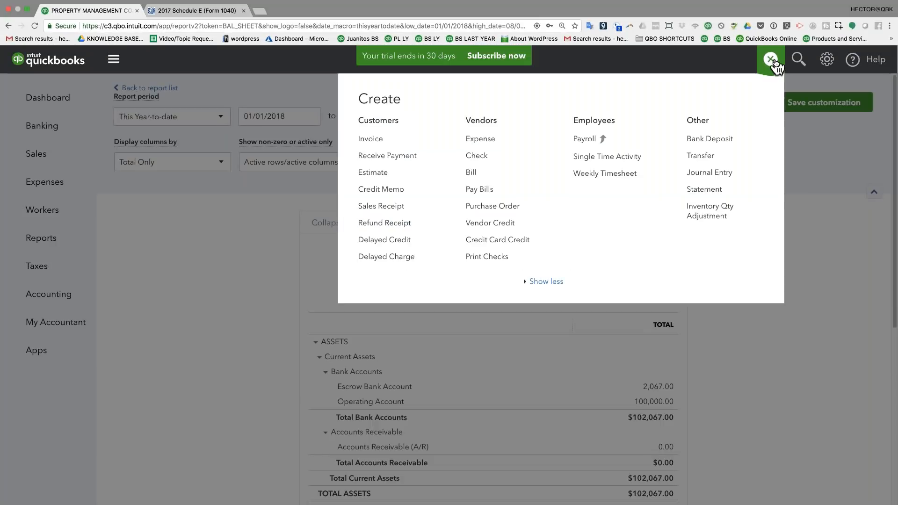
pyautogui.click(486, 143)
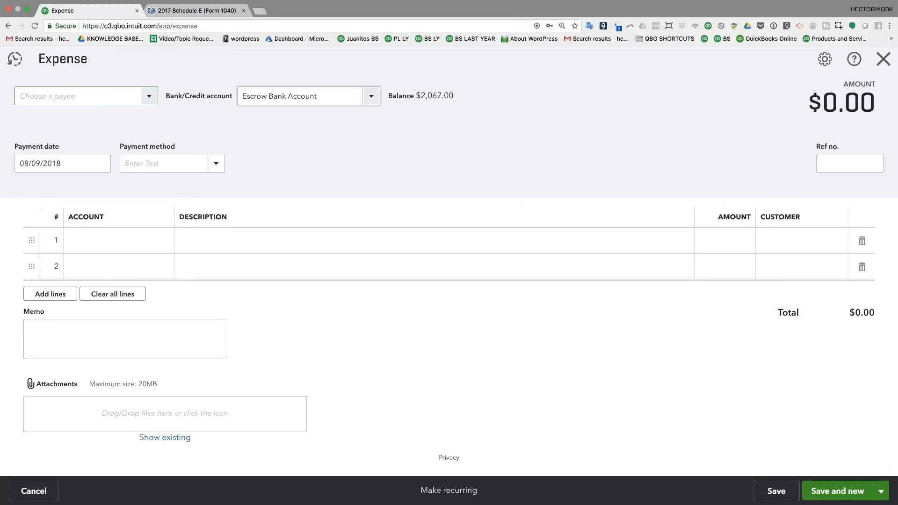
pyautogui.click(316, 96)
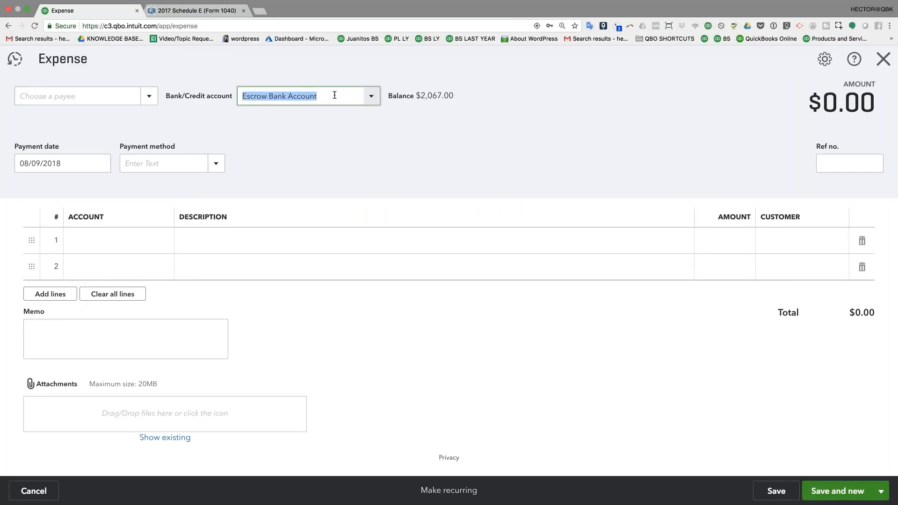
pyautogui.click(374, 97)
pyautogui.click(286, 164)
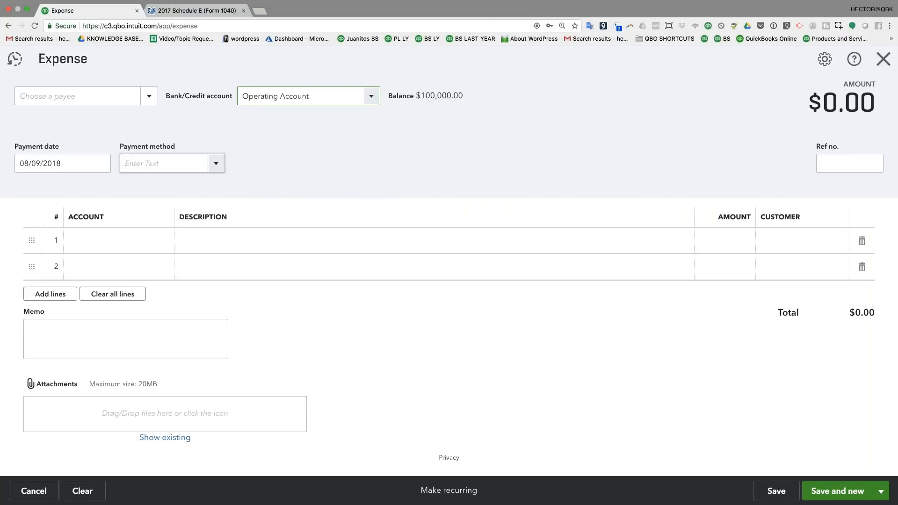
# - Add Contractor as a new payee for the expense
pyautogui.click(105, 99)
pyautogui.write('Contractor')
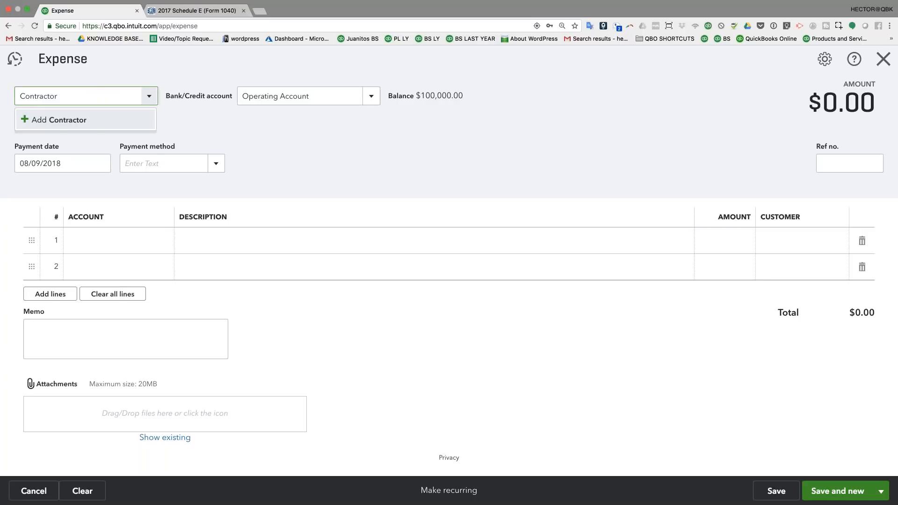
pyautogui.click(89, 121)
pyautogui.click(180, 247)
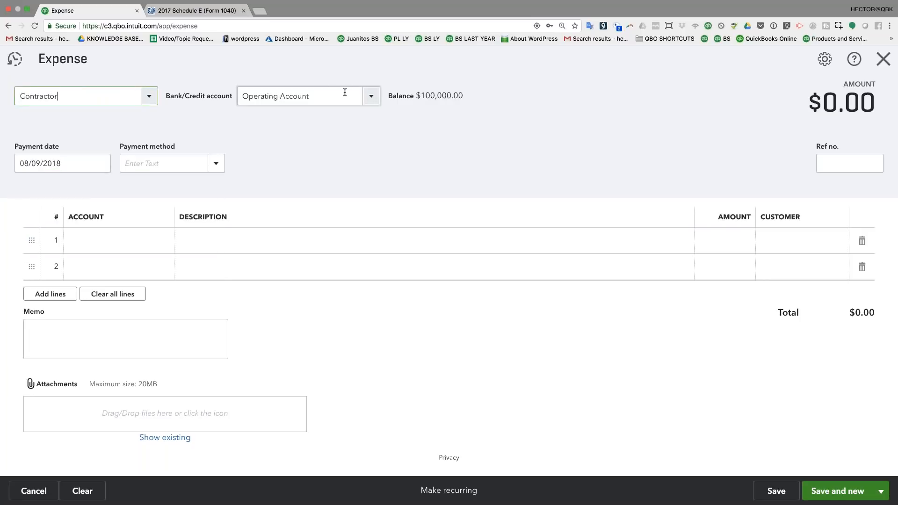
# - Assign the expense's first line to the CLIENT MONEY account and go to its description
pyautogui.click(345, 92)
pyautogui.click(84, 247)
pyautogui.write('clie')
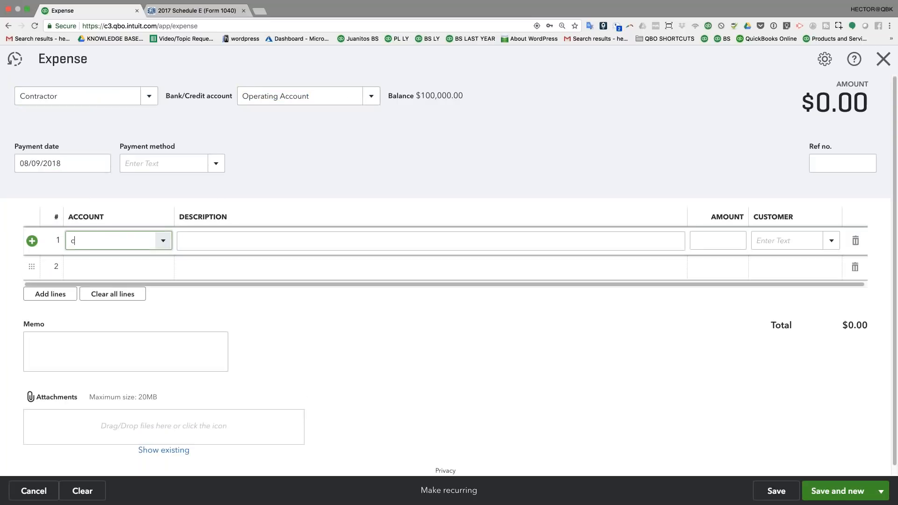
pyautogui.click(114, 286)
pyautogui.click(225, 240)
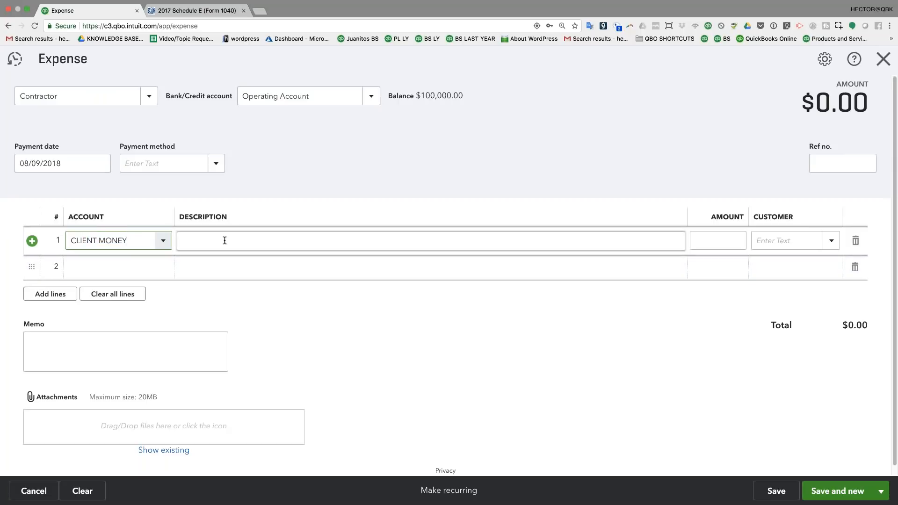
# - Complete the CLIENT MONEY line with the description "Contractor for Door Repair", amount 400 and customer Individual Customer B
pyautogui.write('Contractor for D')
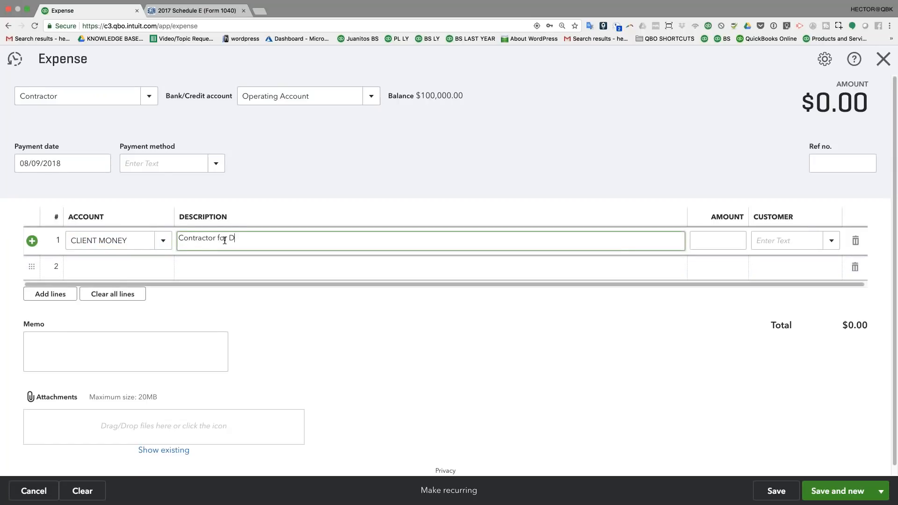
pyautogui.write('oor Repair')
pyautogui.hotkey('shift', 'Tab')
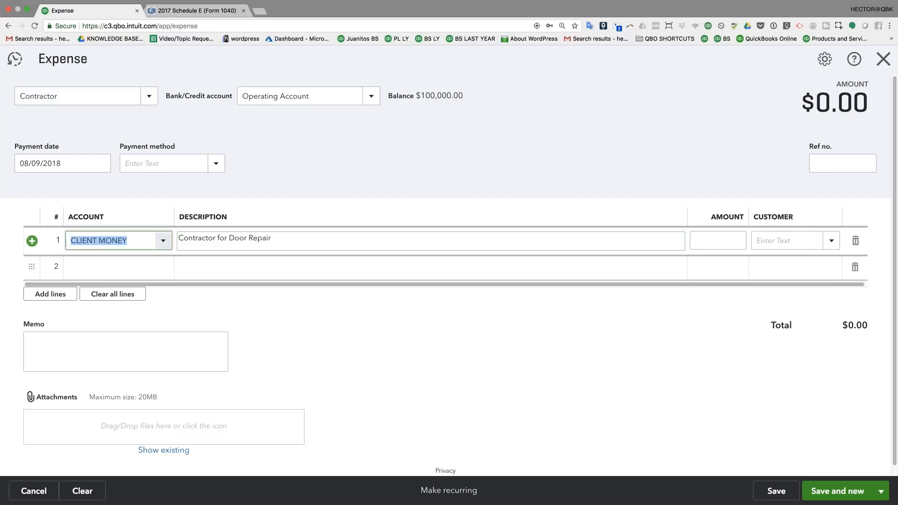
pyautogui.click(269, 238)
pyautogui.hotkey('shift', 'Home')
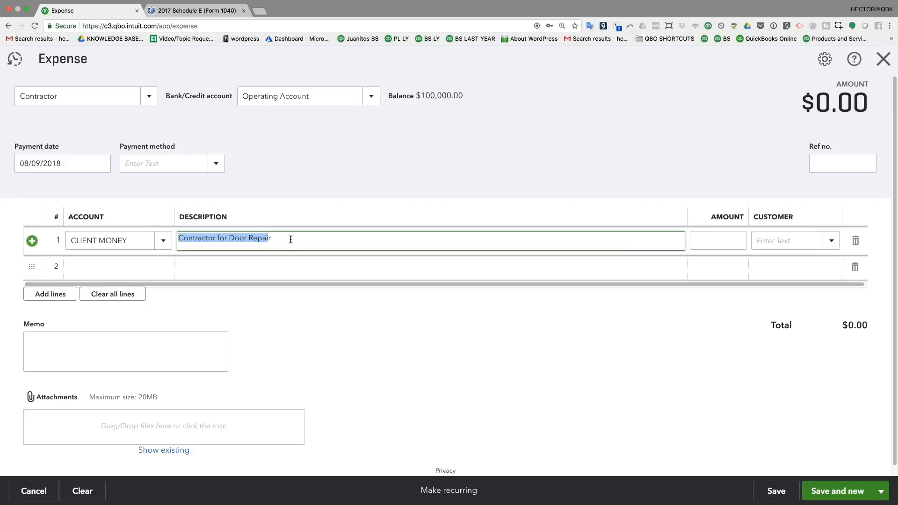
pyautogui.press('Tab')
pyautogui.write('400')
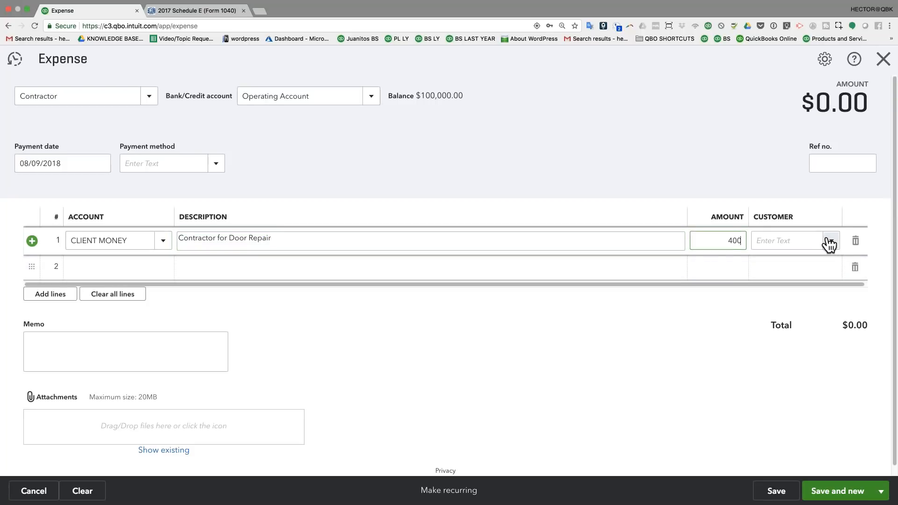
pyautogui.click(829, 244)
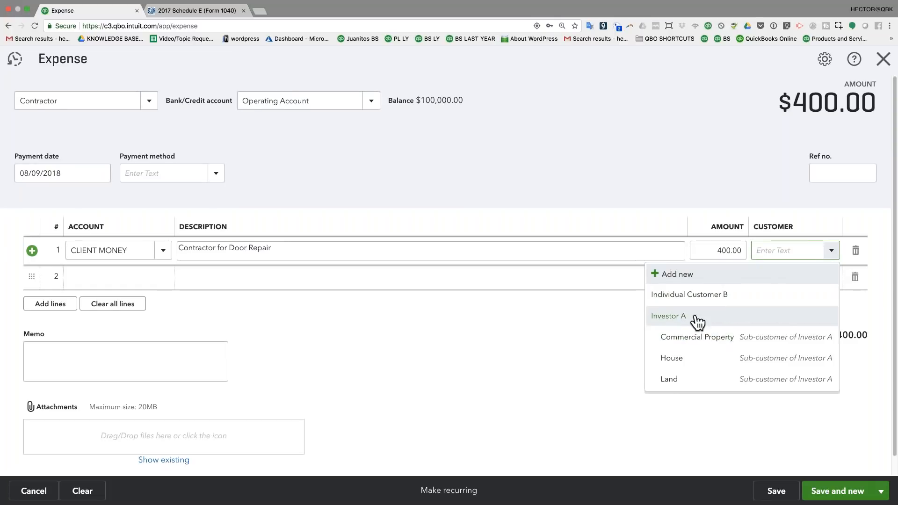
pyautogui.click(693, 296)
# - Check the expense's bank account and line account, save and close it, and look over the balance sheet
pyautogui.click(309, 101)
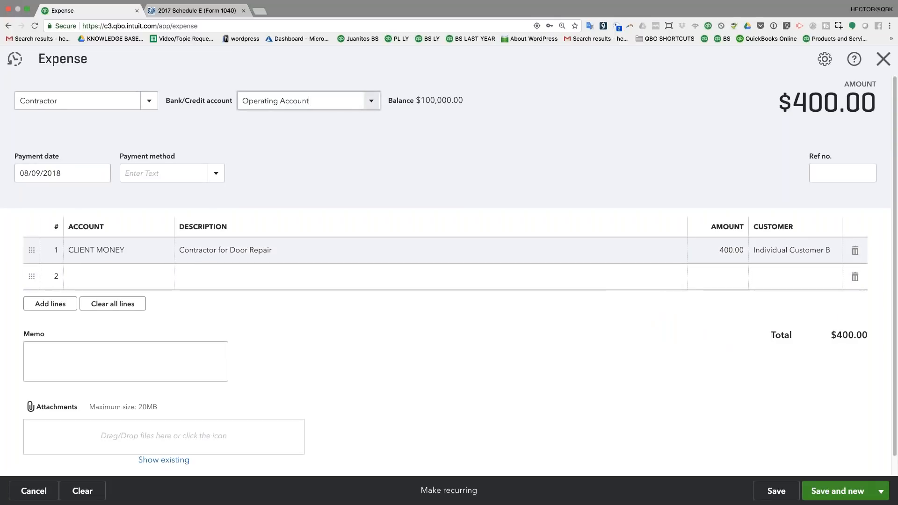
pyautogui.click(308, 101)
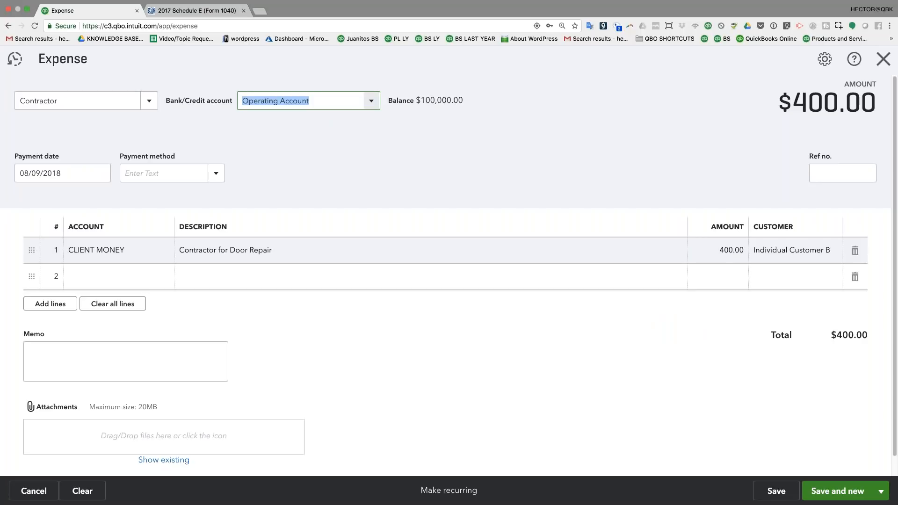
pyautogui.click(121, 255)
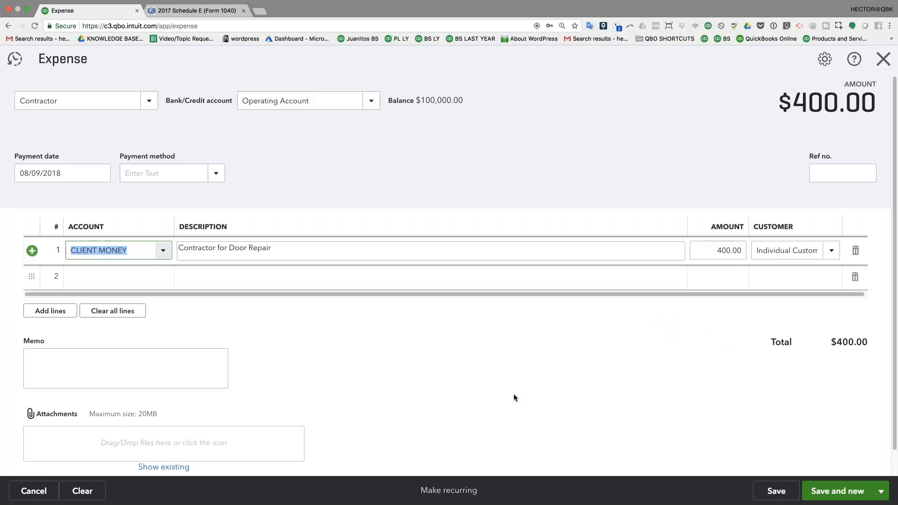
pyautogui.click(317, 105)
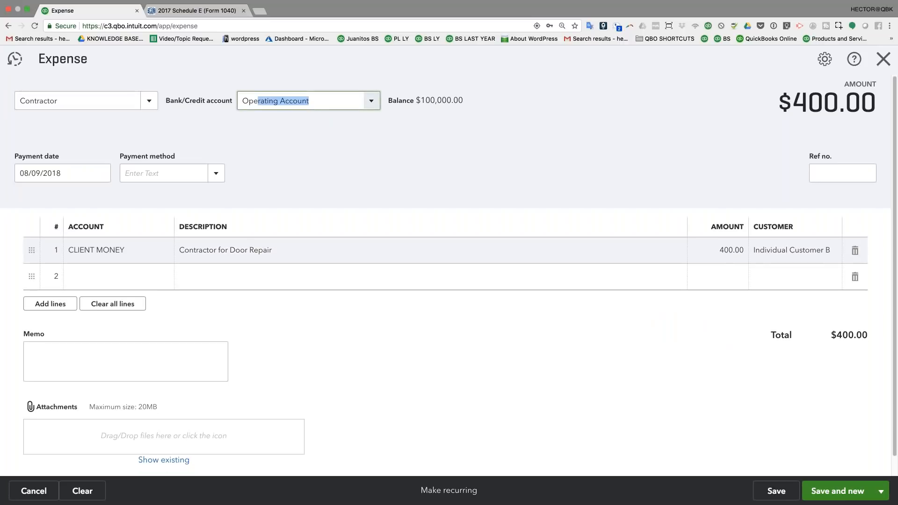
pyautogui.click(881, 491)
pyautogui.click(827, 472)
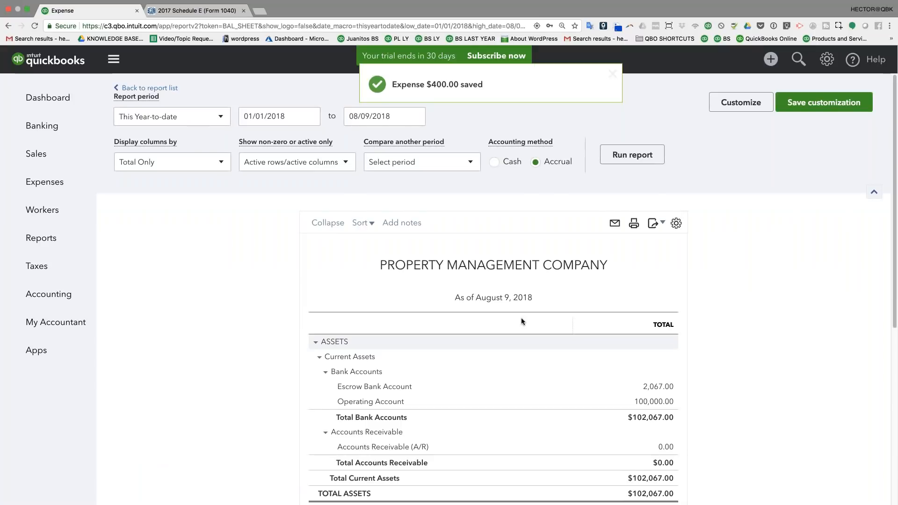
pyautogui.scroll(-5, 700, 376)
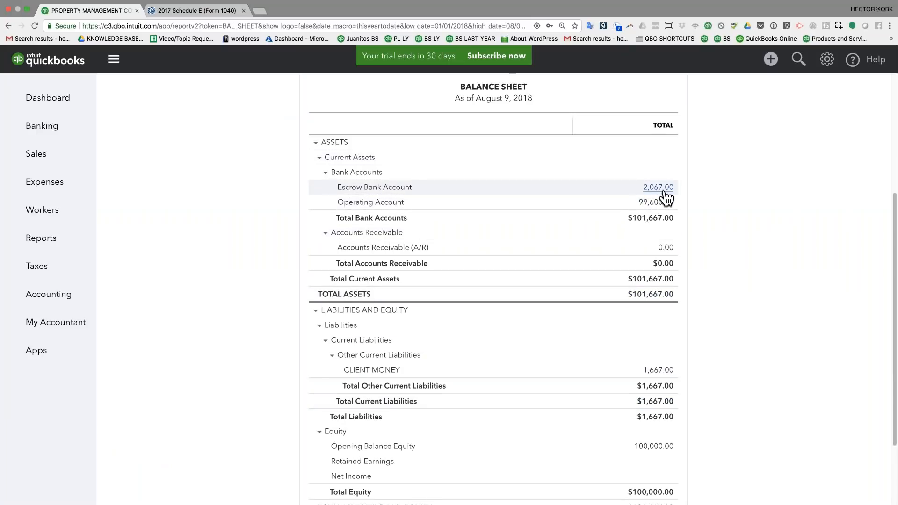
# - Start a transfer of 400 from the Escrow Bank Account to the Operating Account
pyautogui.click(827, 60)
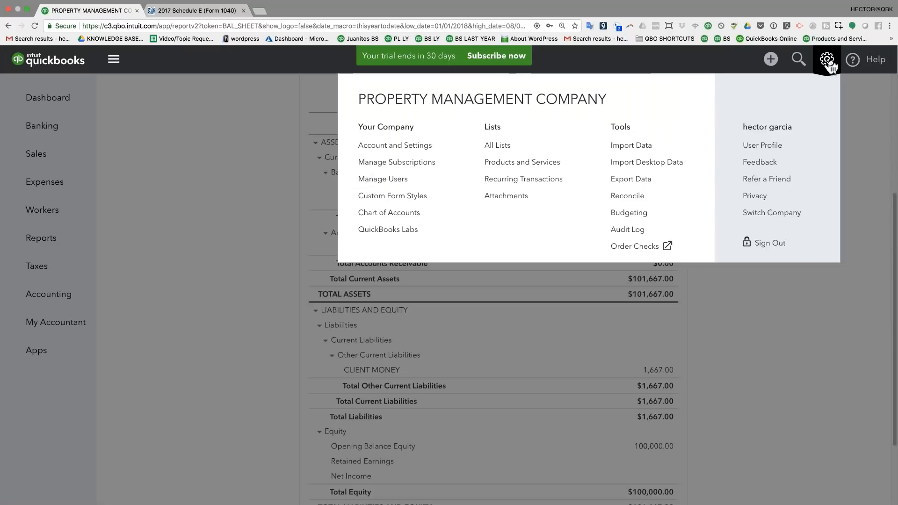
pyautogui.click(828, 63)
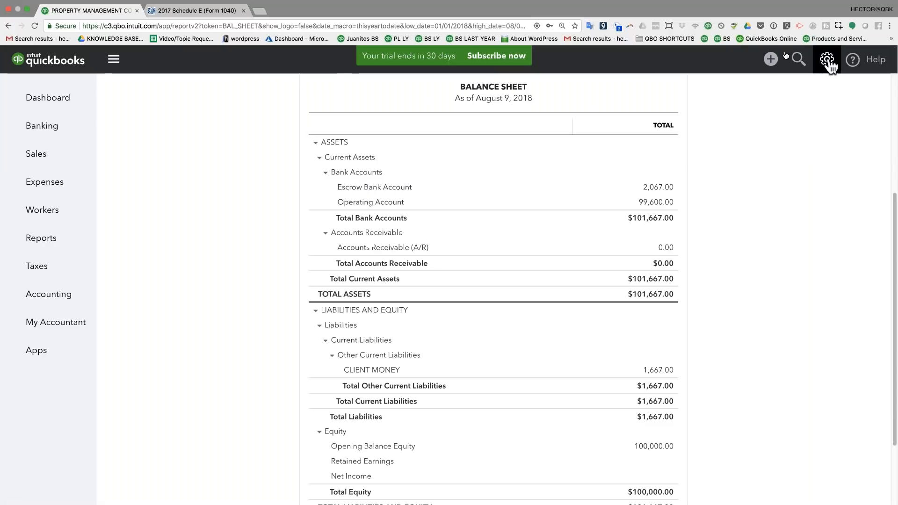
pyautogui.click(778, 60)
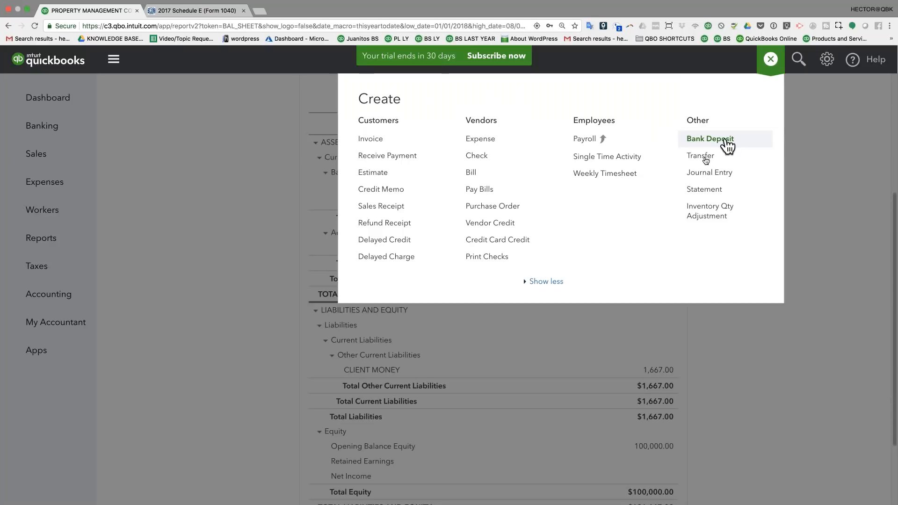
pyautogui.click(704, 157)
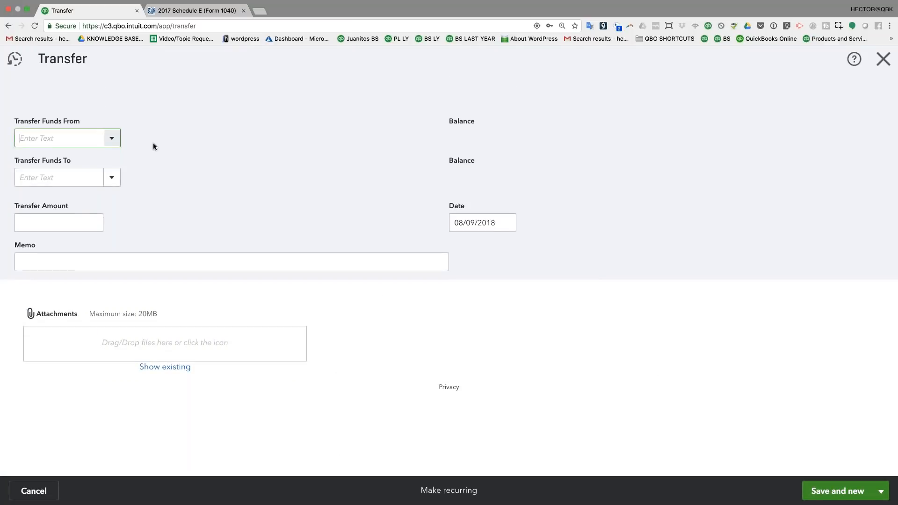
pyautogui.click(111, 138)
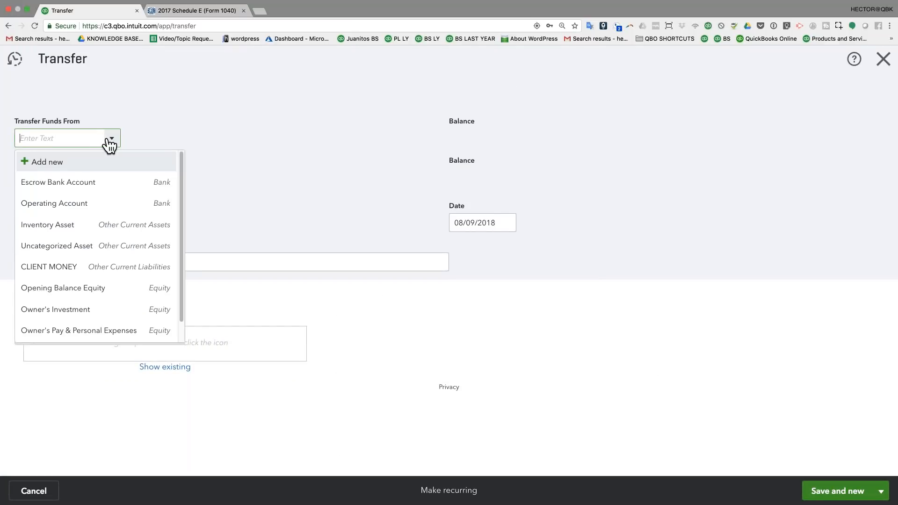
pyautogui.click(87, 187)
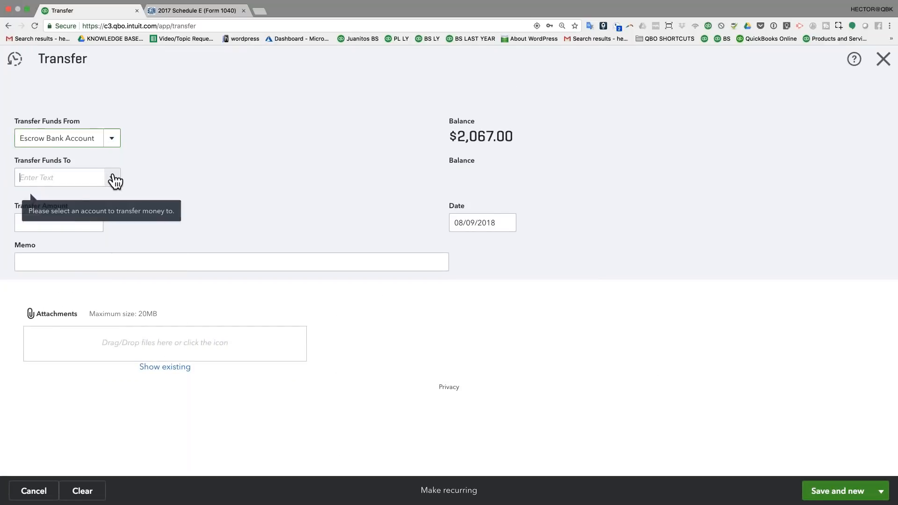
pyautogui.click(112, 178)
pyautogui.click(64, 251)
pyautogui.click(35, 221)
pyautogui.write('400')
pyautogui.press('Tab')
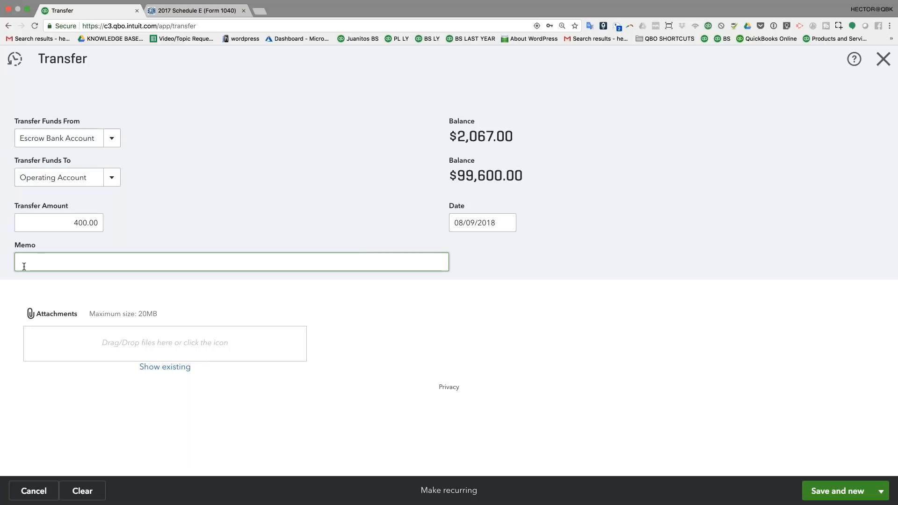
# - Enter the memo "paid contractor for property B my mistake" and save and close the transfer
pyautogui.write('paid contractor for property B mym')
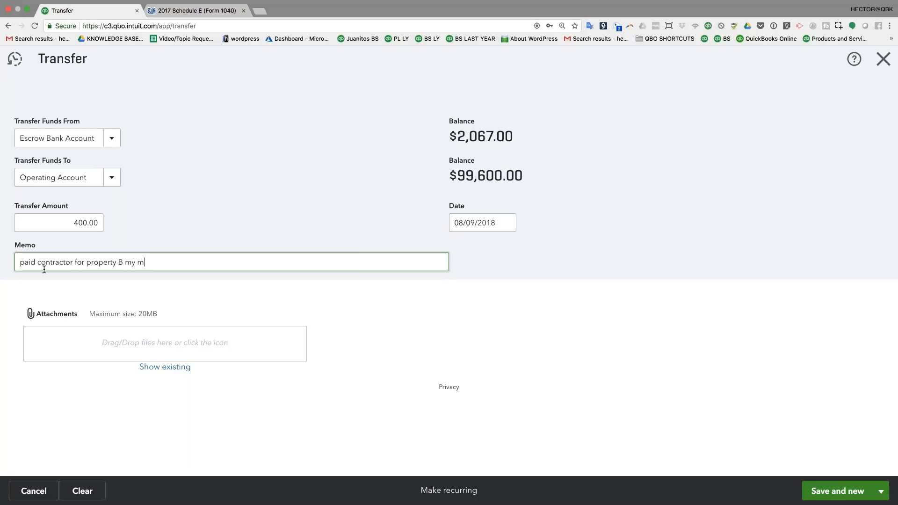
pyautogui.write('istake')
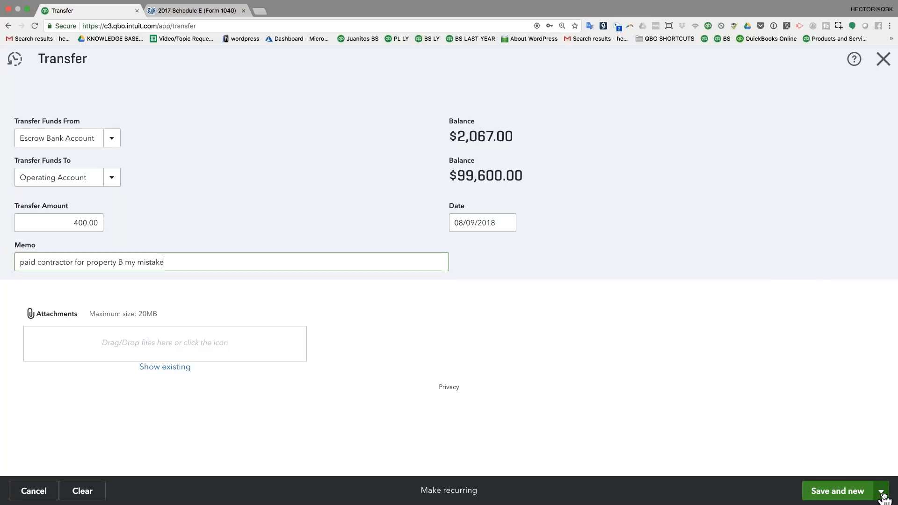
pyautogui.moveTo(827, 490)
pyautogui.click(835, 471)
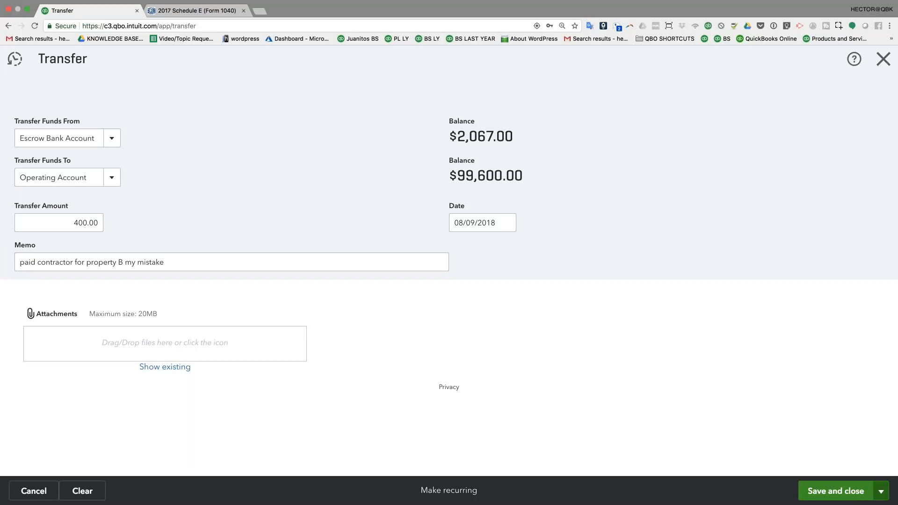
# - Compare the Escrow Bank Account balance with the CLIENT MONEY liability on the balance sheet
pyautogui.scroll(-2, 783, 303)
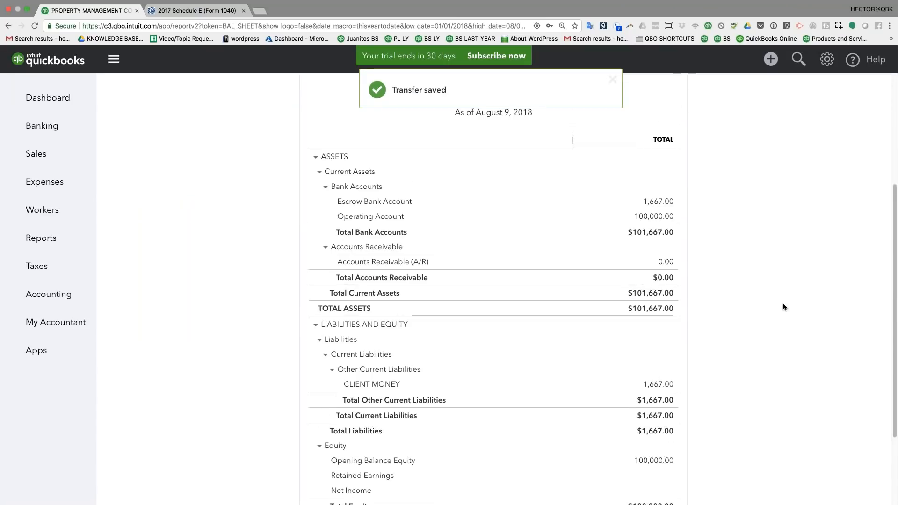
pyautogui.moveTo(644, 205); pyautogui.dragTo(663, 205)
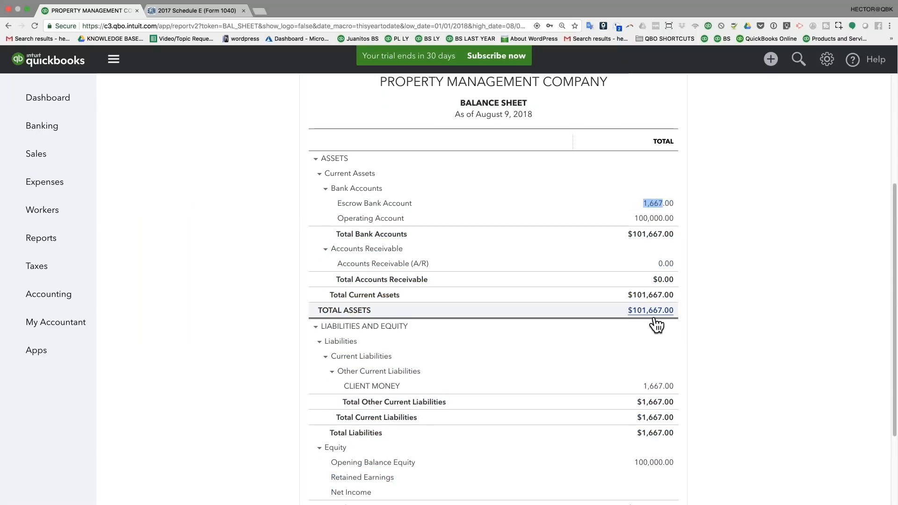
pyautogui.moveTo(644, 386); pyautogui.dragTo(707, 383)
pyautogui.click(706, 383)
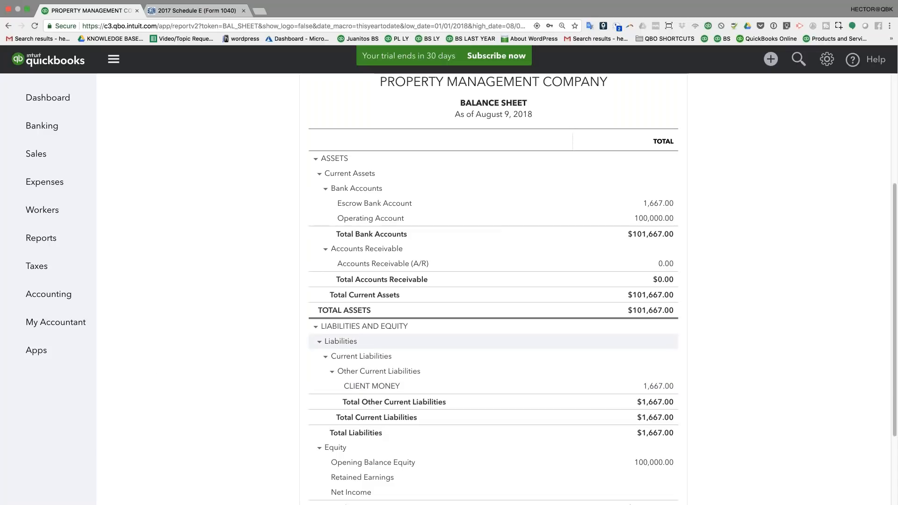
# - Open the transaction report behind the CLIENT MONEY balance and rerun it grouped by Customer
pyautogui.click(659, 387)
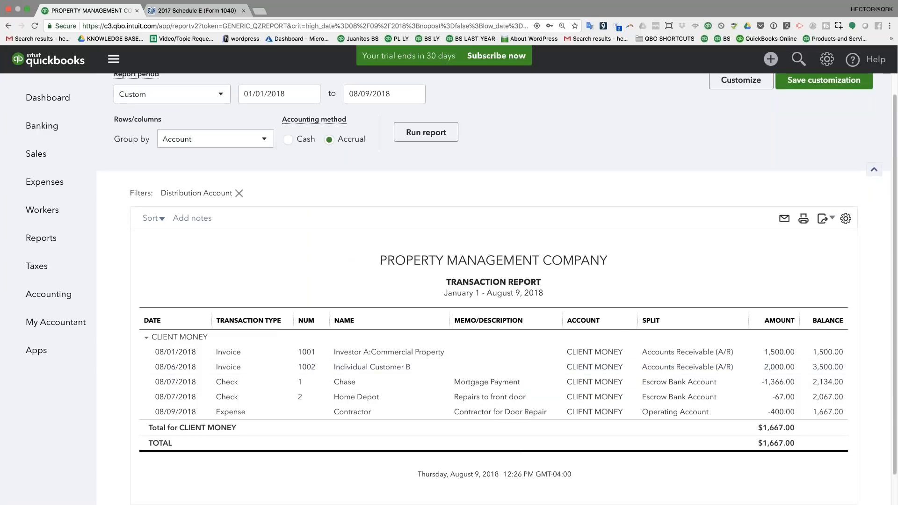
pyautogui.click(194, 141)
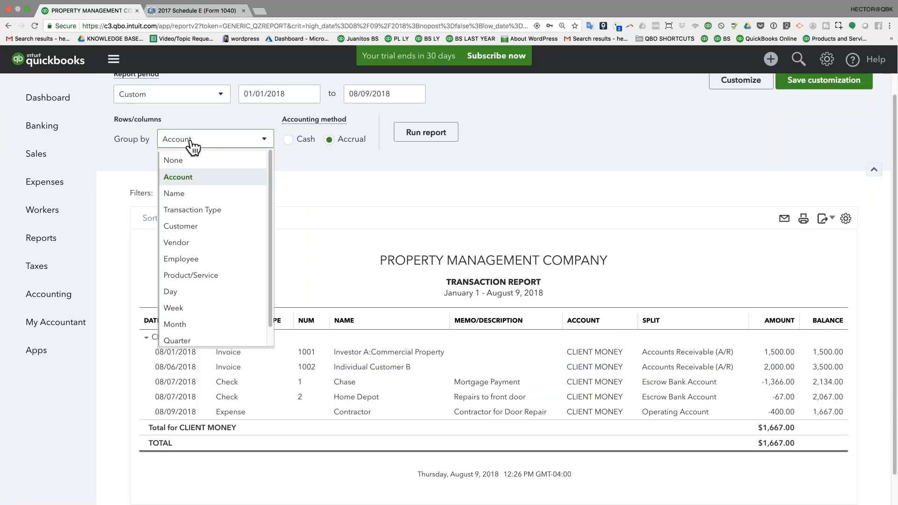
pyautogui.click(197, 231)
pyautogui.click(429, 140)
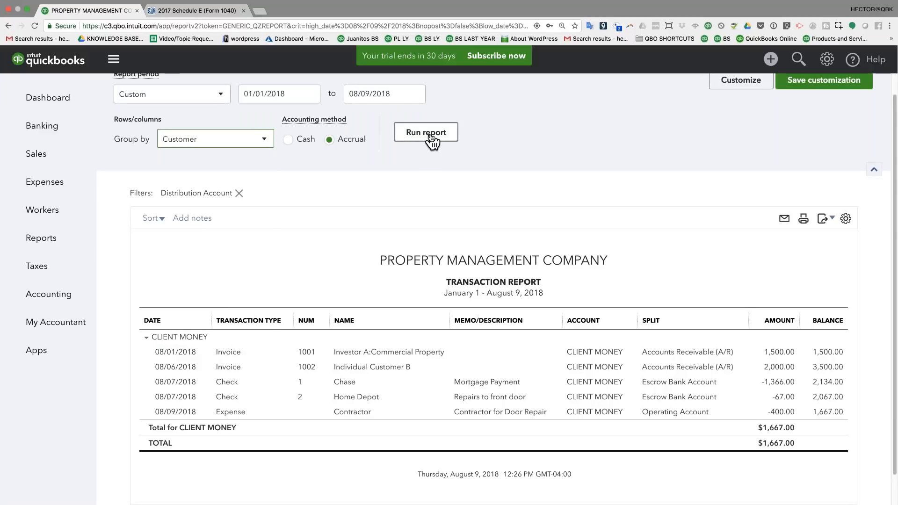
pyautogui.scroll(-5, 421, 233)
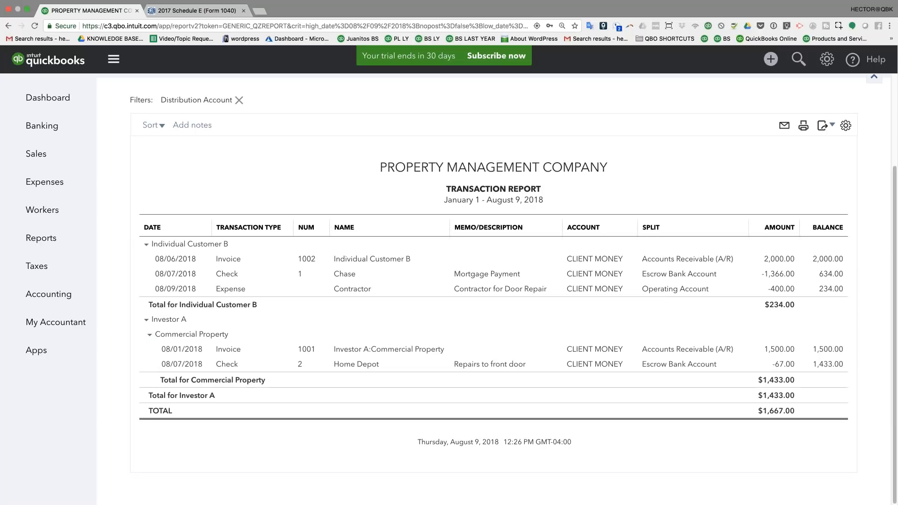
# - Examine the grouped client money transactions, focusing on the amounts and total for Individual Customer B
pyautogui.moveTo(175, 243); pyautogui.dragTo(813, 313)
pyautogui.click(813, 316)
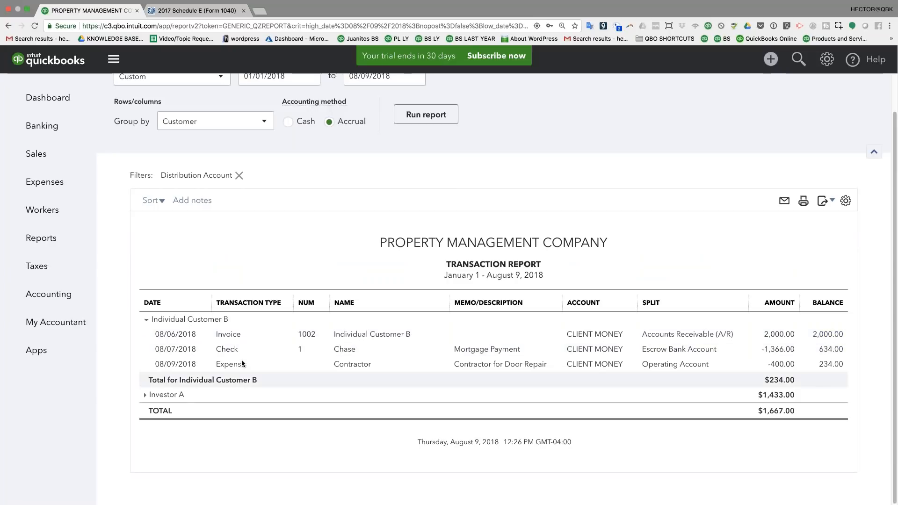
pyautogui.click(147, 394)
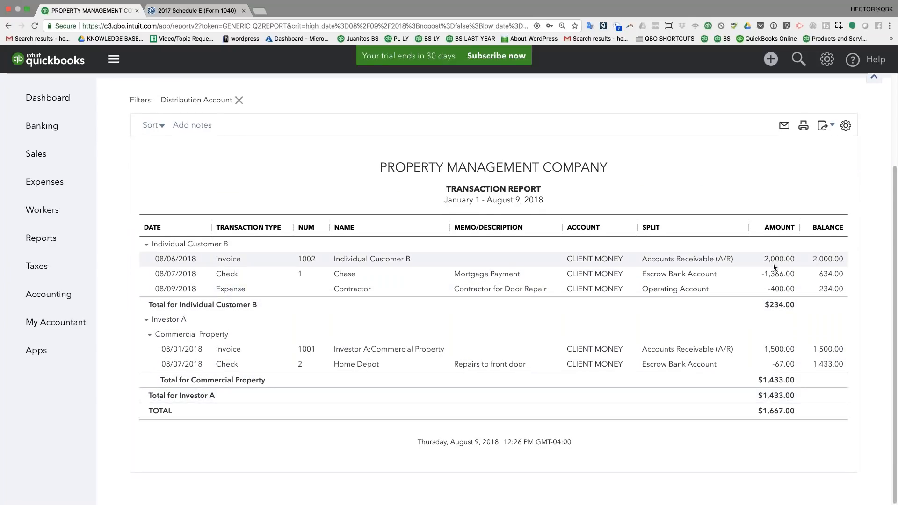
pyautogui.press('super+minus')
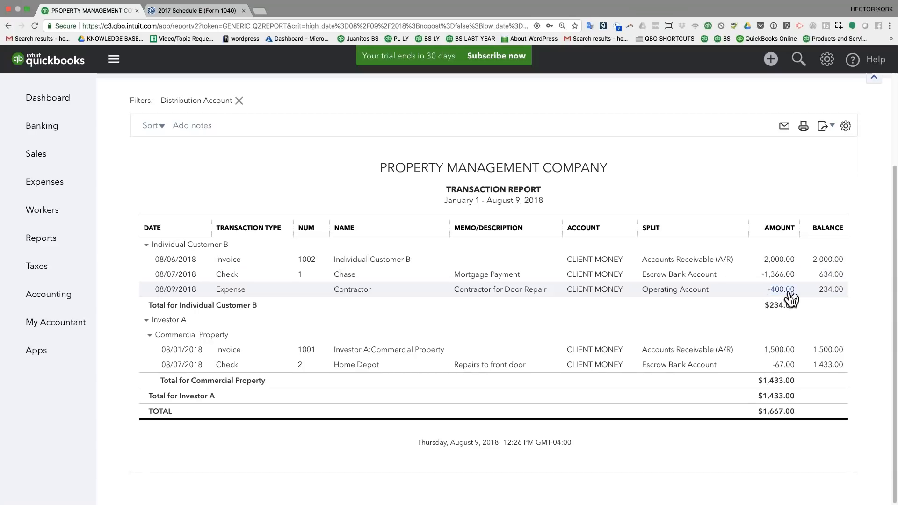
pyautogui.moveTo(764, 305); pyautogui.dragTo(796, 305)
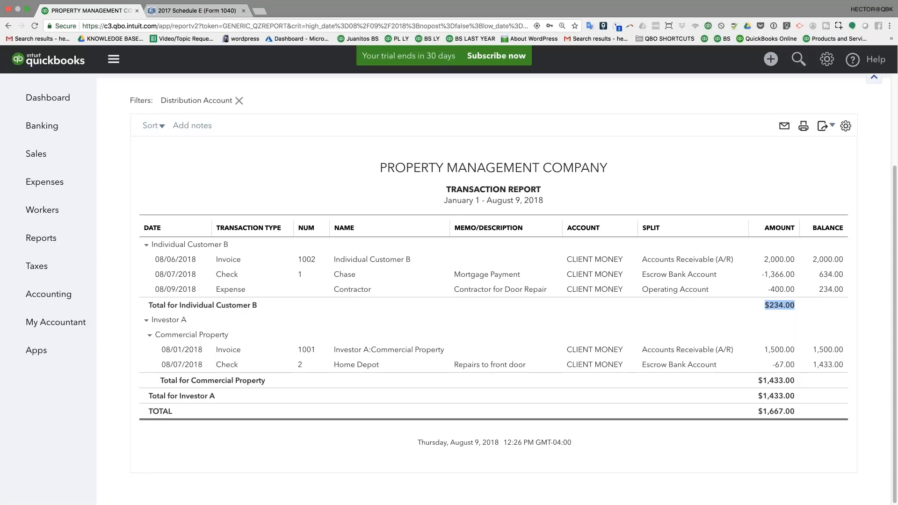
pyautogui.moveTo(770, 305); pyautogui.dragTo(801, 311)
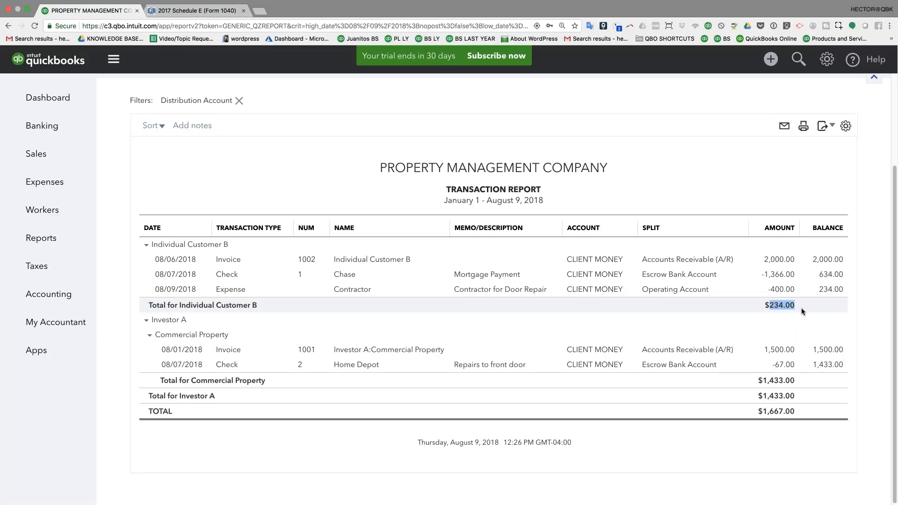
pyautogui.click(725, 194)
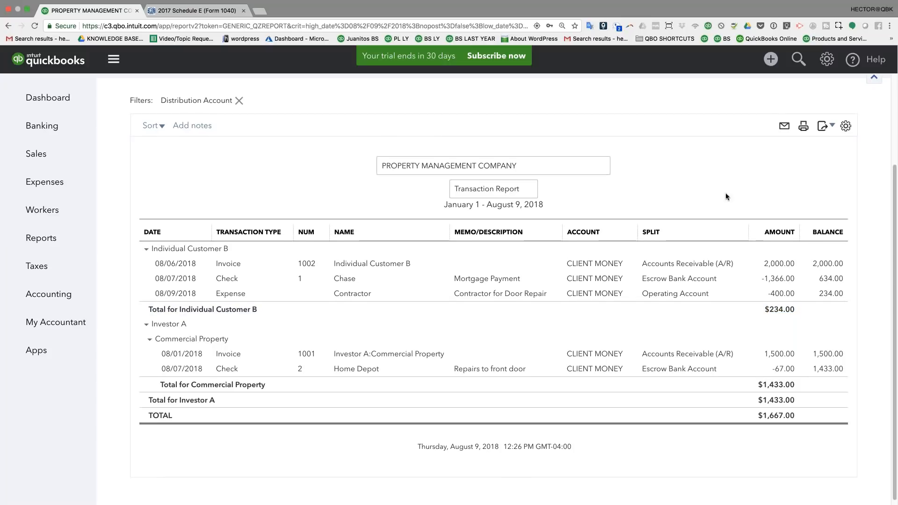
pyautogui.moveTo(764, 309); pyautogui.dragTo(795, 307)
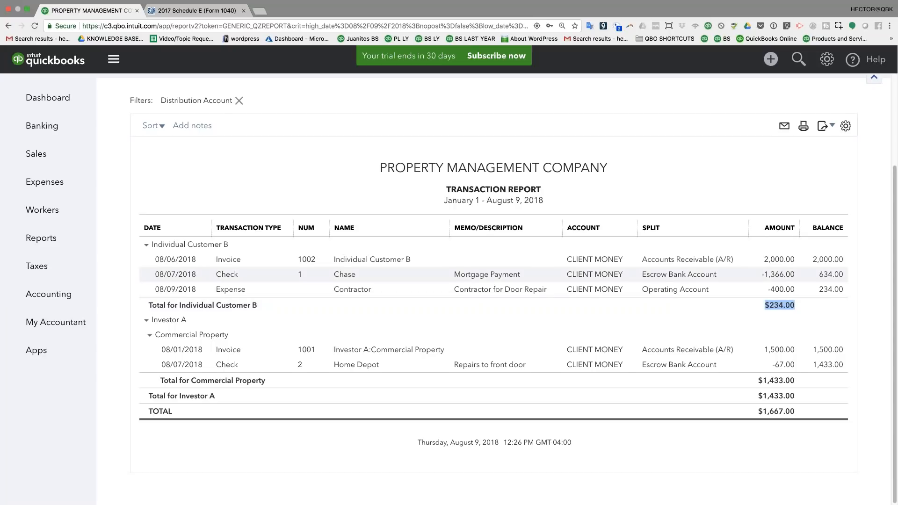
pyautogui.click(723, 165)
pyautogui.moveTo(767, 309); pyautogui.dragTo(790, 309)
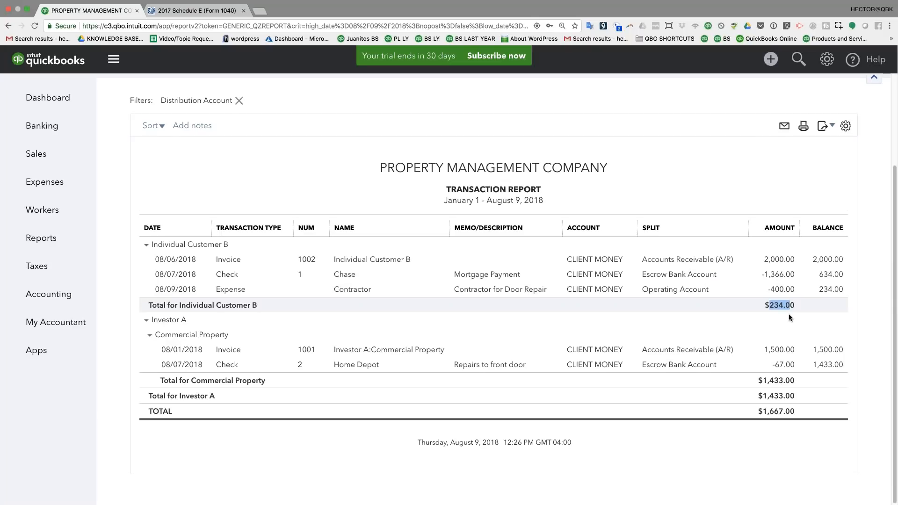
pyautogui.click(787, 306)
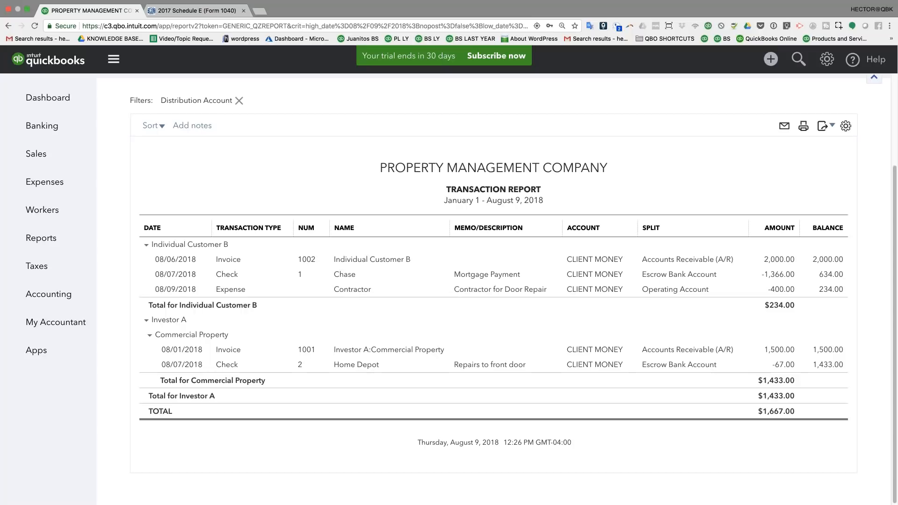
# - Start a new invoice for Investor A's Commercial Property sub-customer
pyautogui.click(770, 59)
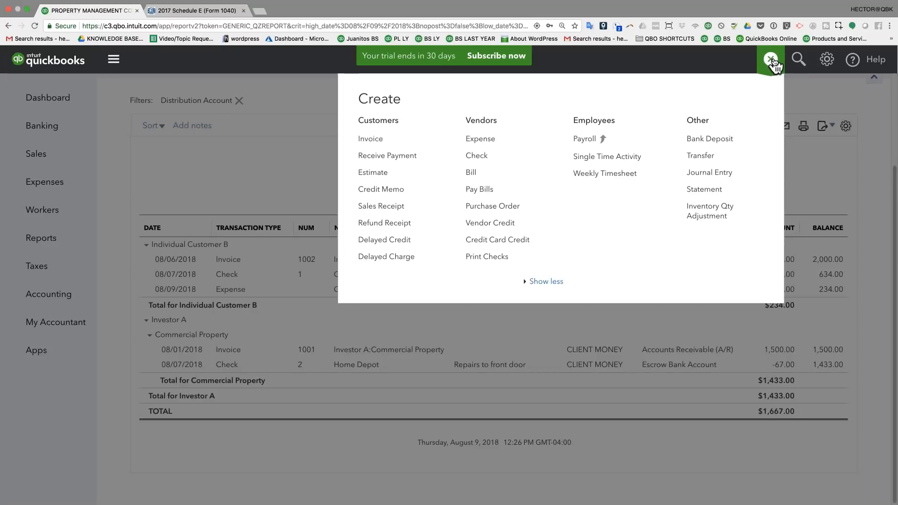
pyautogui.click(374, 139)
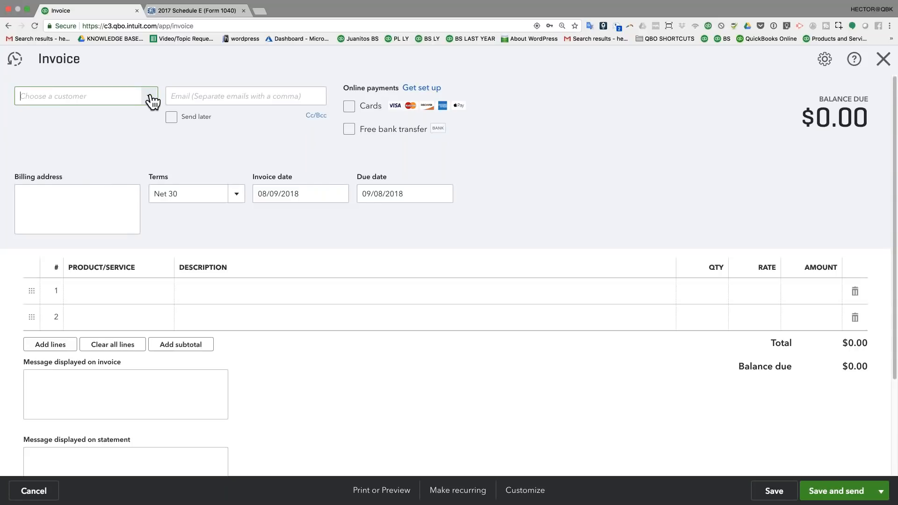
pyautogui.click(148, 96)
pyautogui.click(65, 186)
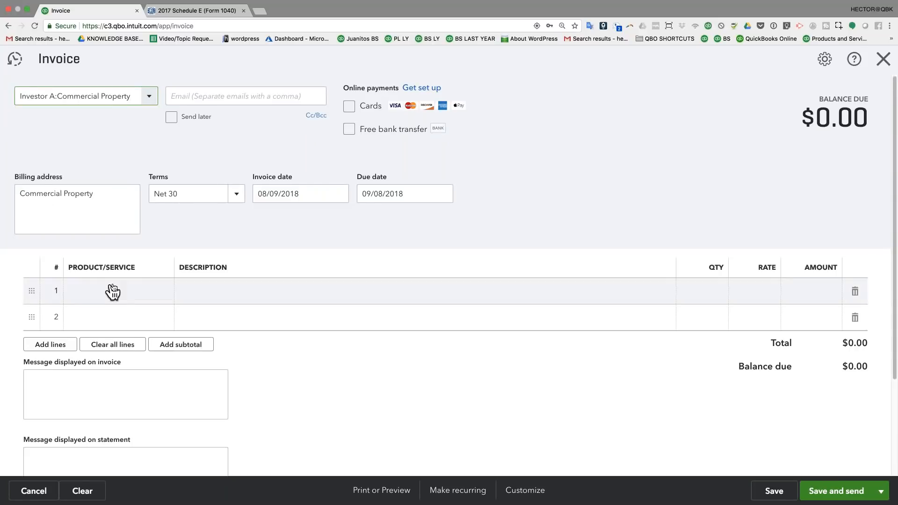
# - Create a service item named Property Management Fee on the invoice's first line, with Sales as its income account, and save it
pyautogui.click(130, 292)
pyautogui.write('Pr')
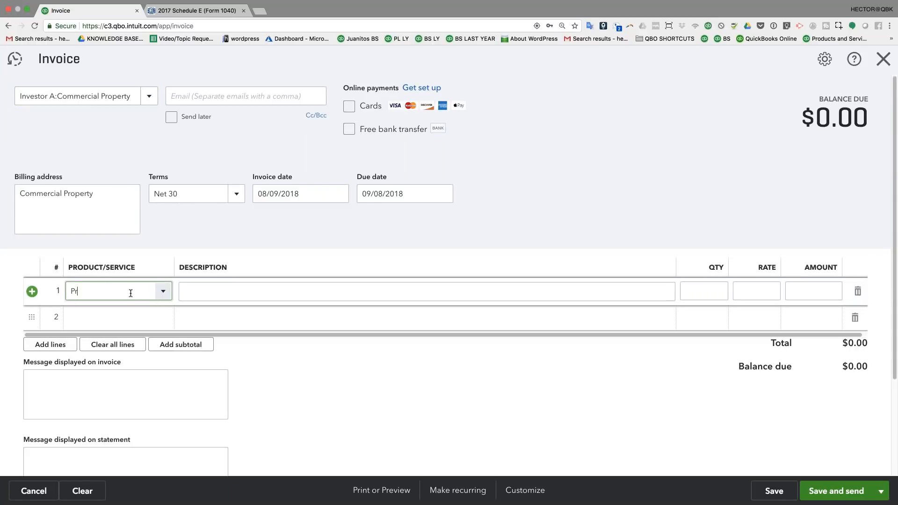
pyautogui.write('operty Mana')
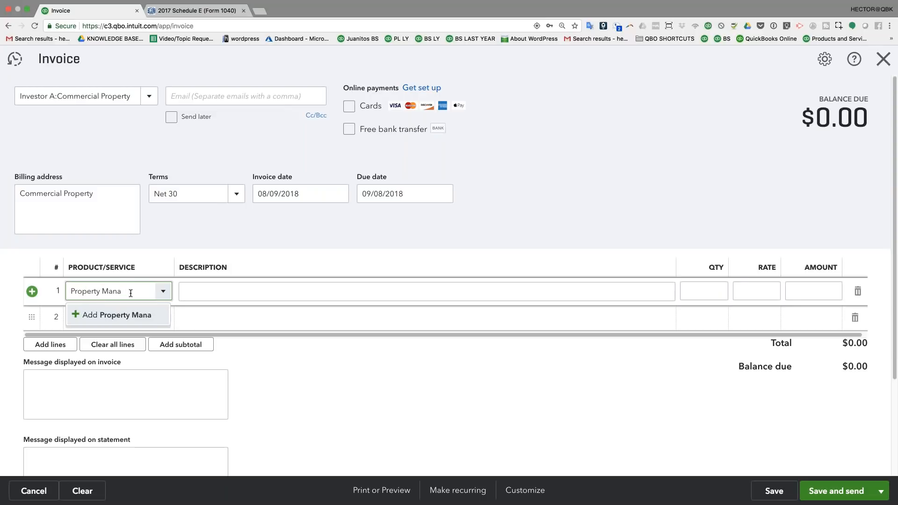
pyautogui.write('gement Fee')
pyautogui.click(125, 314)
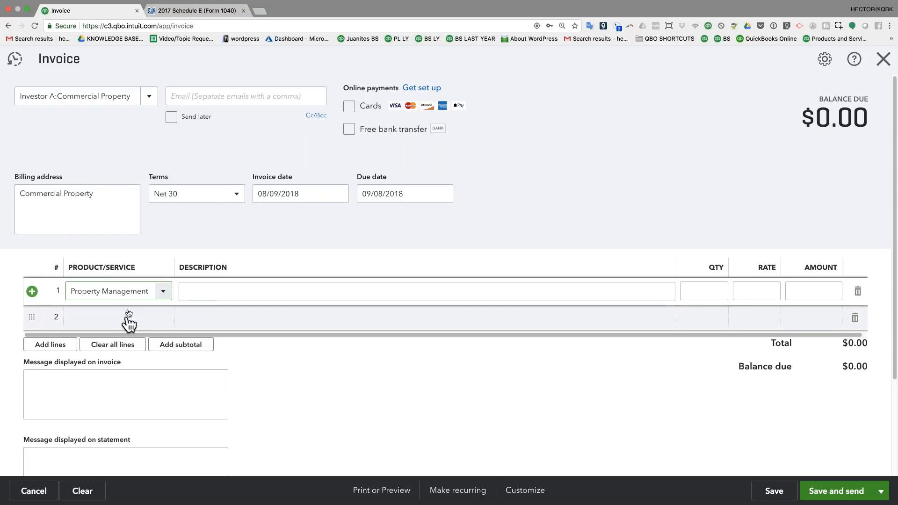
pyautogui.click(673, 185)
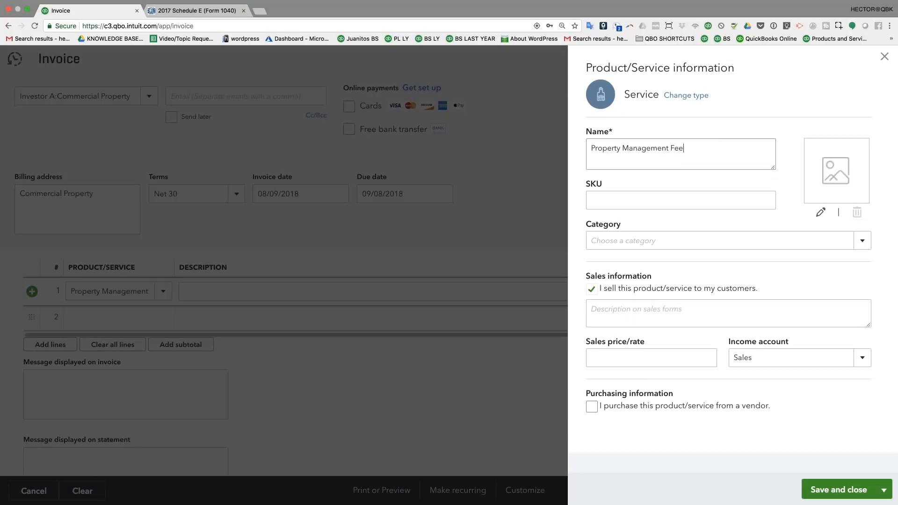
pyautogui.click(861, 360)
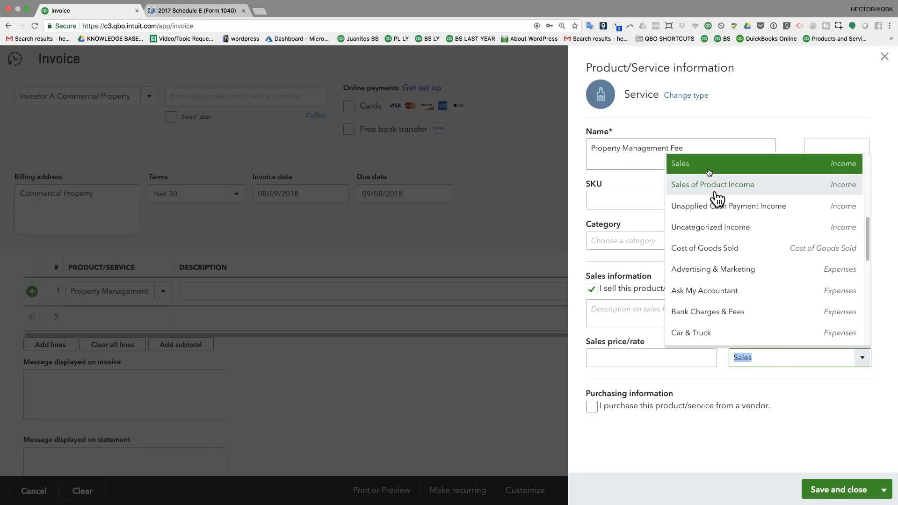
pyautogui.click(710, 169)
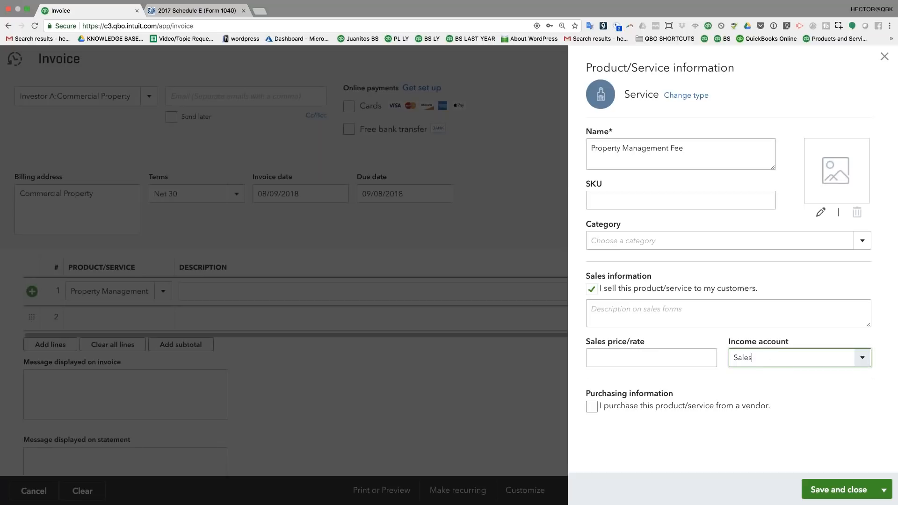
pyautogui.click(860, 497)
# - Switch the invoice to Individual Customer B and set the Property Management Fee line to quantity 0.2 at a rate of 2,000
pyautogui.click(144, 96)
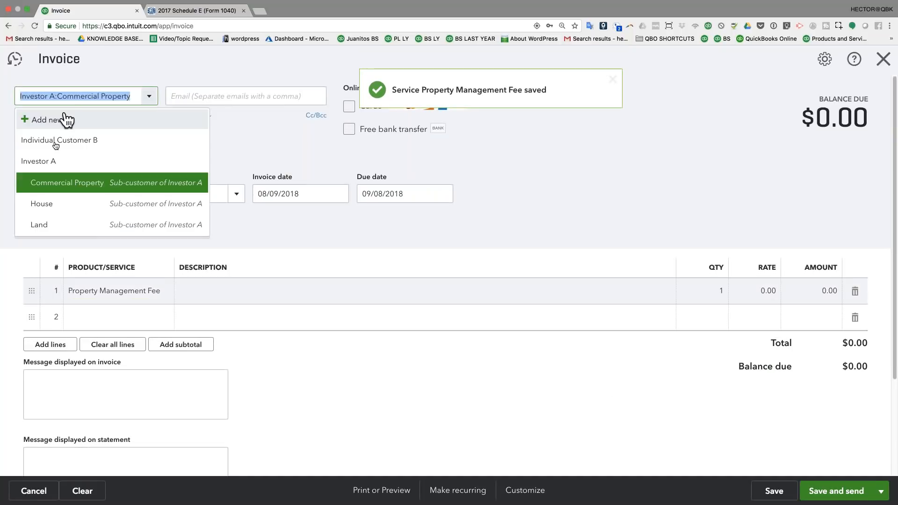
pyautogui.click(69, 141)
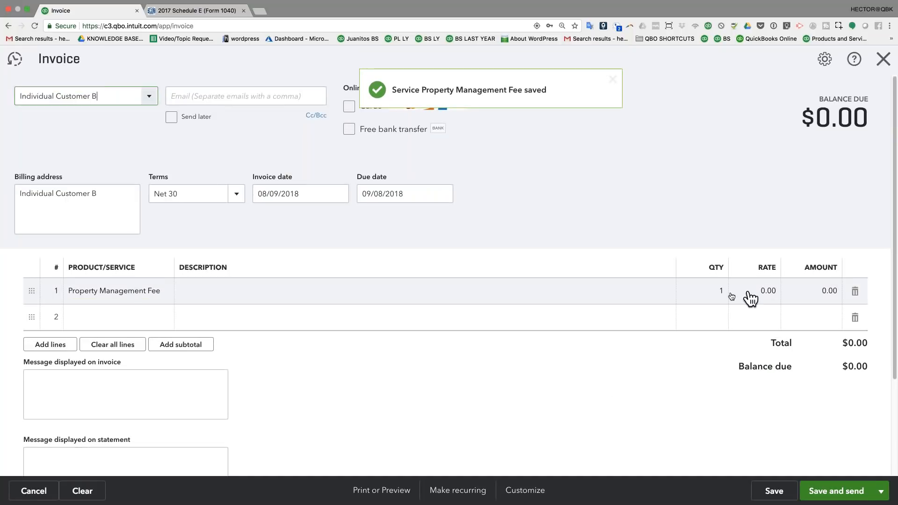
pyautogui.click(718, 295)
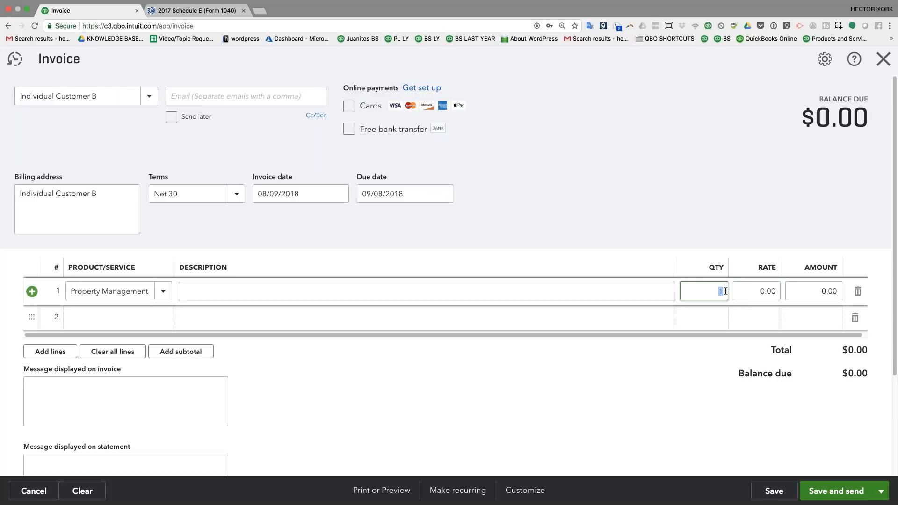
pyautogui.write('200')
pyautogui.press('BackSpace')
pyautogui.press('BackSpace')
pyautogui.press('BackSpace')
pyautogui.write('.2')
pyautogui.click(741, 289)
pyautogui.write('2,000')
pyautogui.click(628, 286)
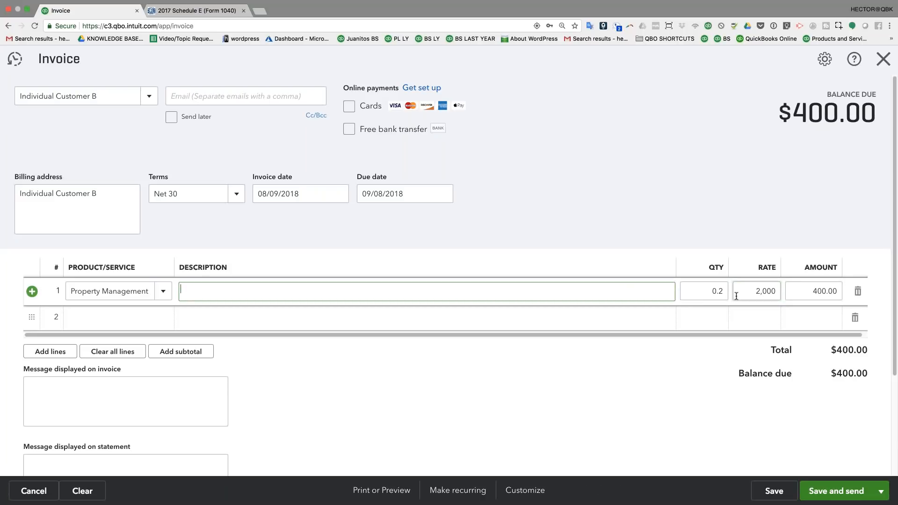
# - Correct the fee line's quantity to 0.1 and describe it as "Property Man. Fee for Aug. 2018"
pyautogui.click(704, 290)
pyautogui.write('0.1')
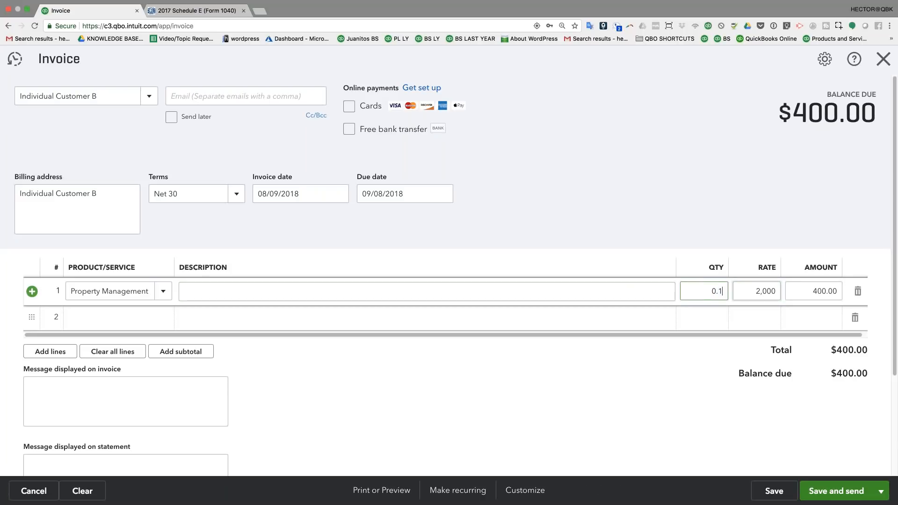
pyautogui.press('Tab')
pyautogui.click(222, 295)
pyautogui.write('P')
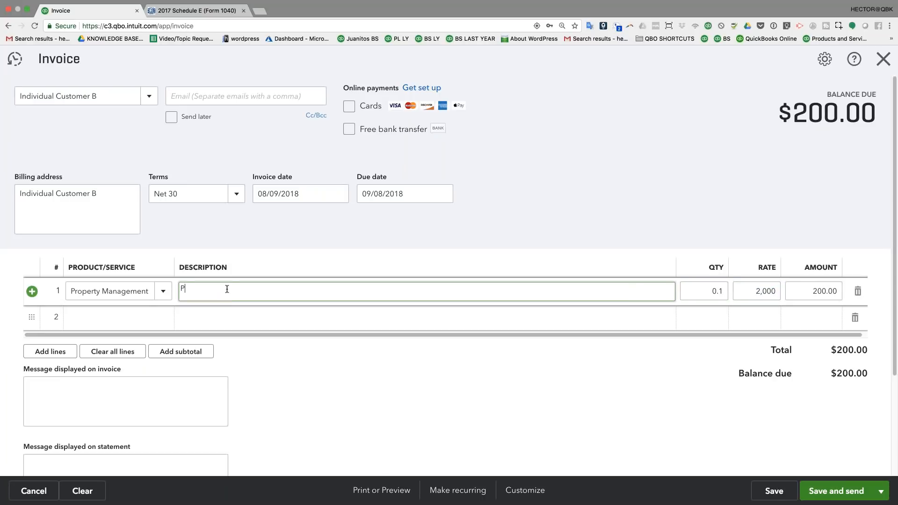
pyautogui.write('roperty Man. Fee for Aug. 2018')
# - Enter "Property Management Fee Paid with Client Funds" as a new product/service name on the invoice's second line
pyautogui.click(113, 323)
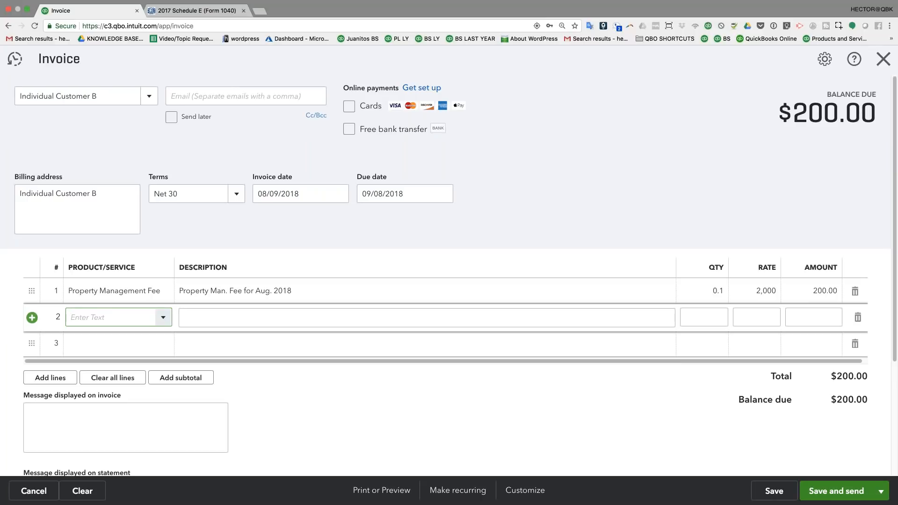
pyautogui.click(119, 314)
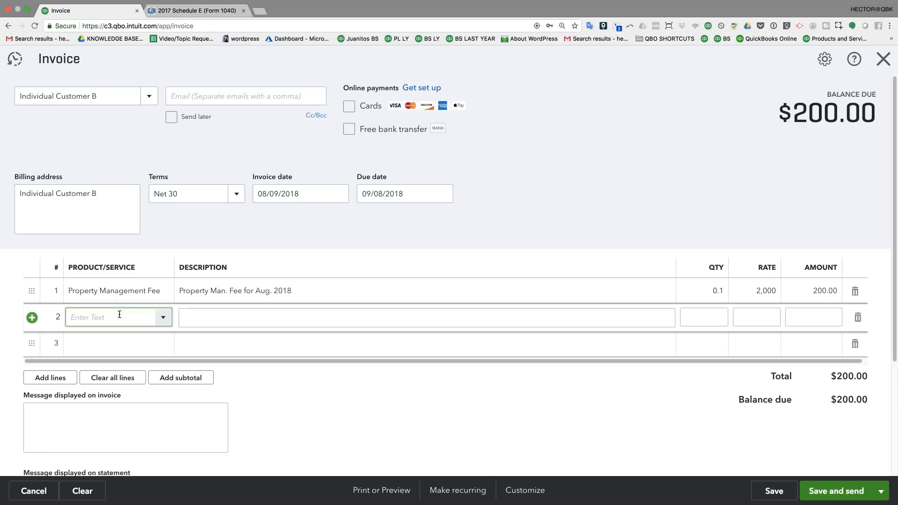
pyautogui.write('PRop')
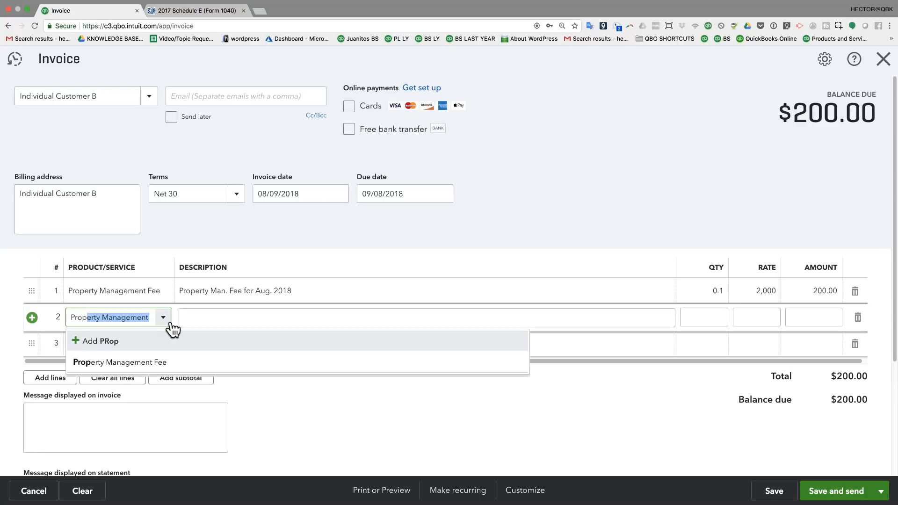
pyautogui.click(115, 362)
pyautogui.click(149, 317)
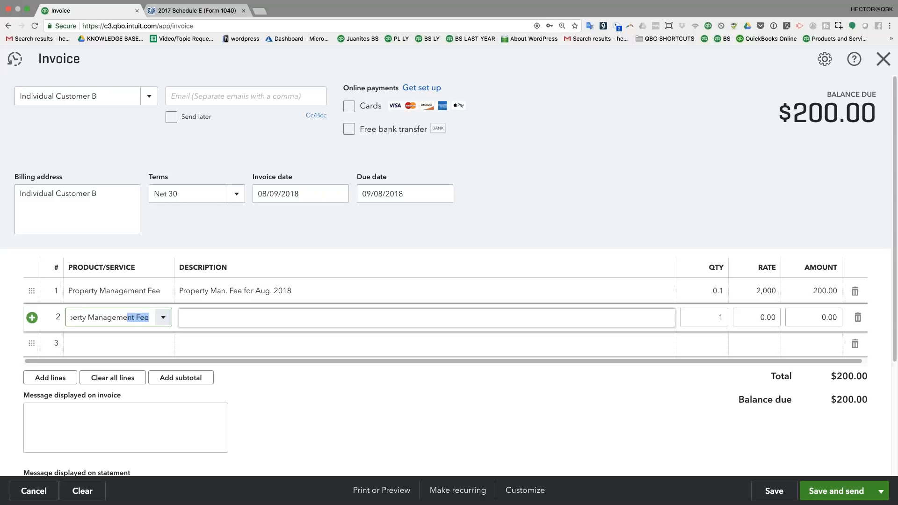
pyautogui.write('Paid')
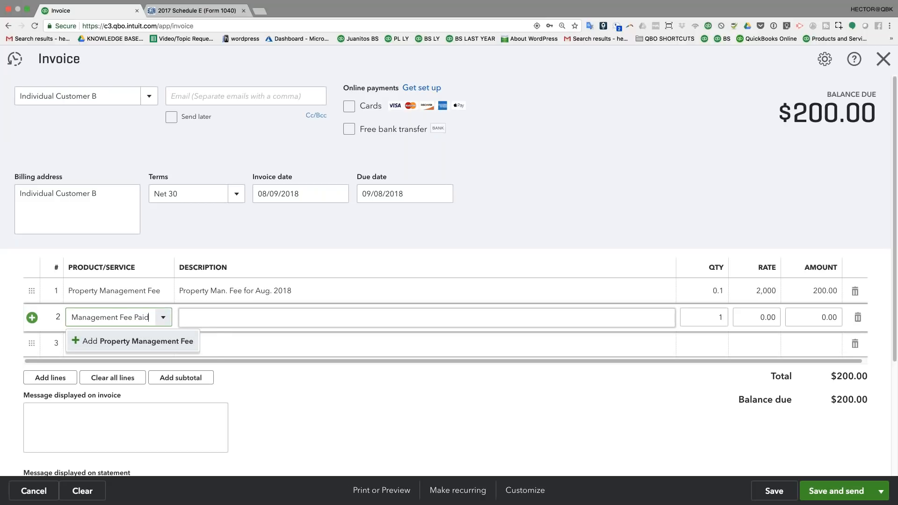
pyautogui.write(' with C')
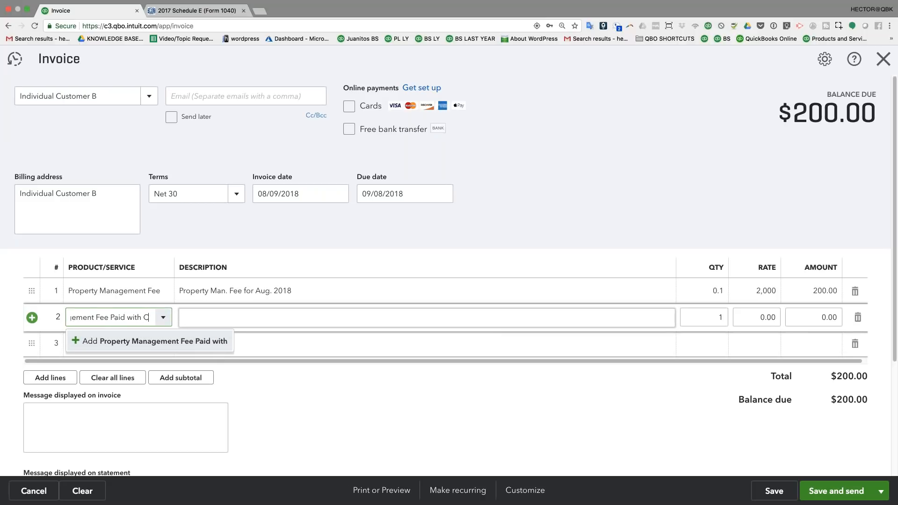
pyautogui.write('lient Funds')
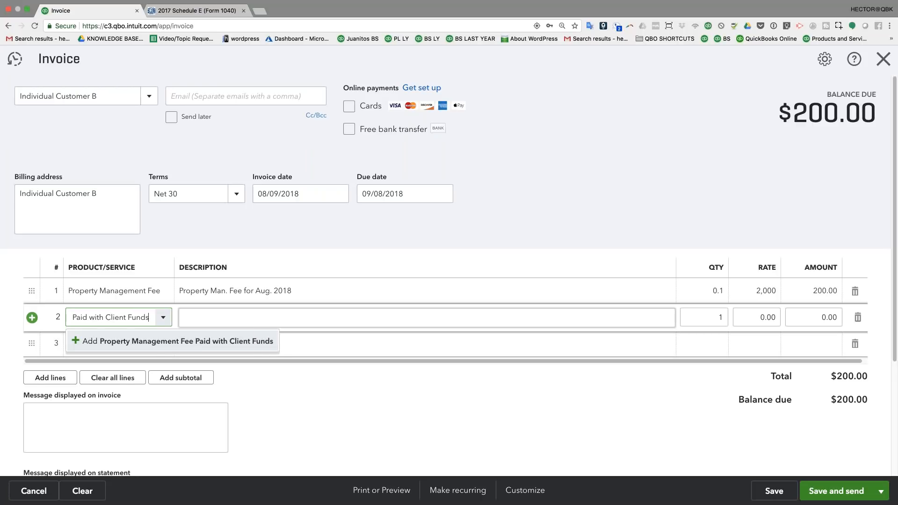
# - Add the newly named item as a Service with CLIENT MONEY as its income account and save it
pyautogui.click(150, 341)
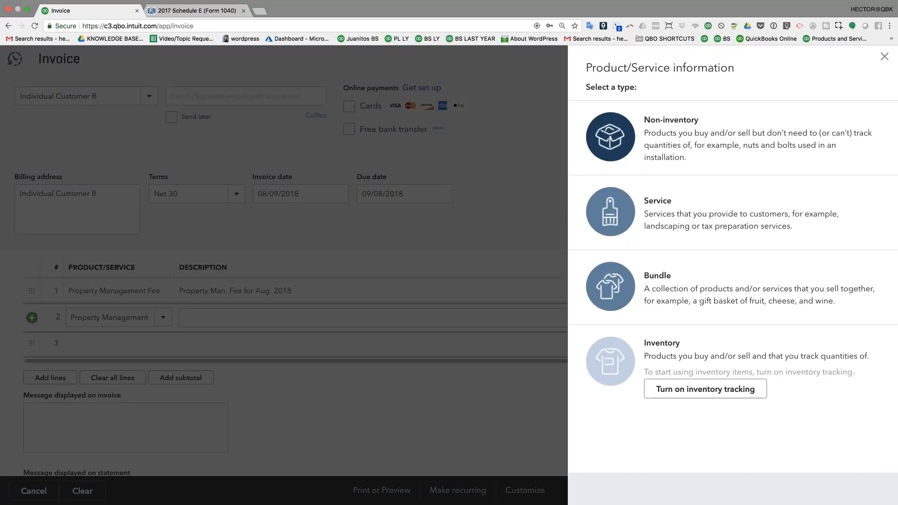
pyautogui.click(700, 220)
pyautogui.moveTo(589, 149); pyautogui.dragTo(767, 151)
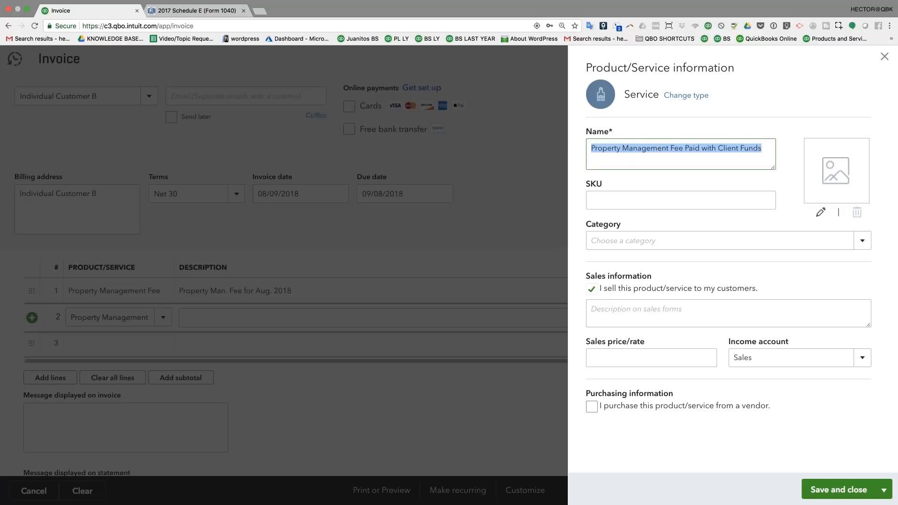
pyautogui.click(821, 357)
pyautogui.write('cli')
pyautogui.press('Return')
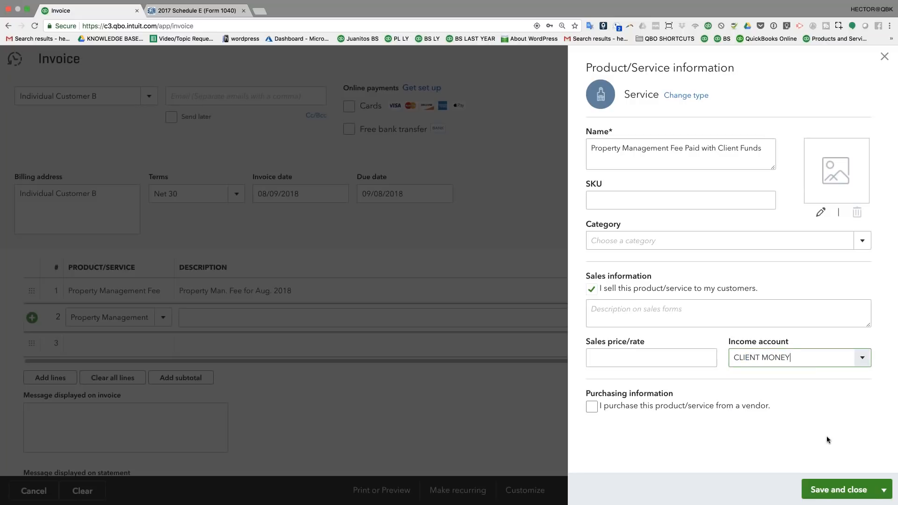
pyautogui.click(845, 493)
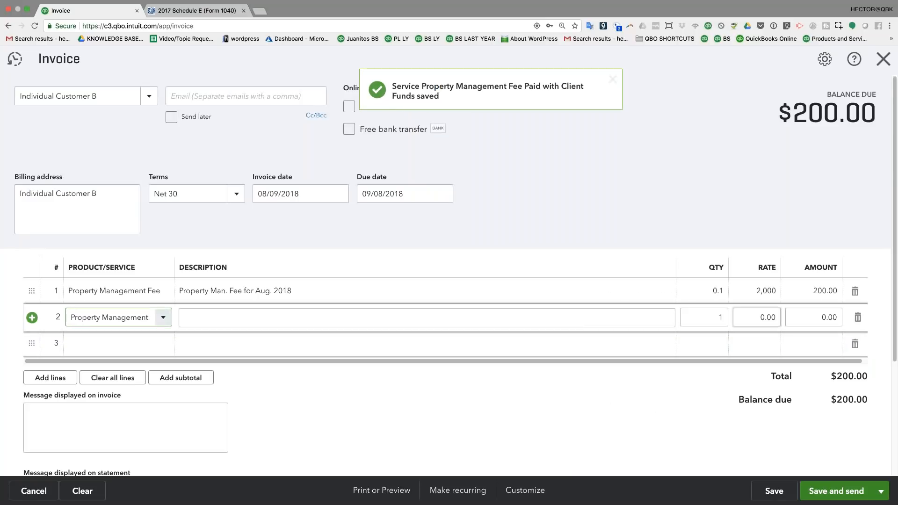
# - Set the amount of the client-funds payment line to -200
pyautogui.click(753, 316)
pyautogui.click(814, 317)
pyautogui.moveTo(815, 317); pyautogui.dragTo(867, 318)
pyautogui.write('-')
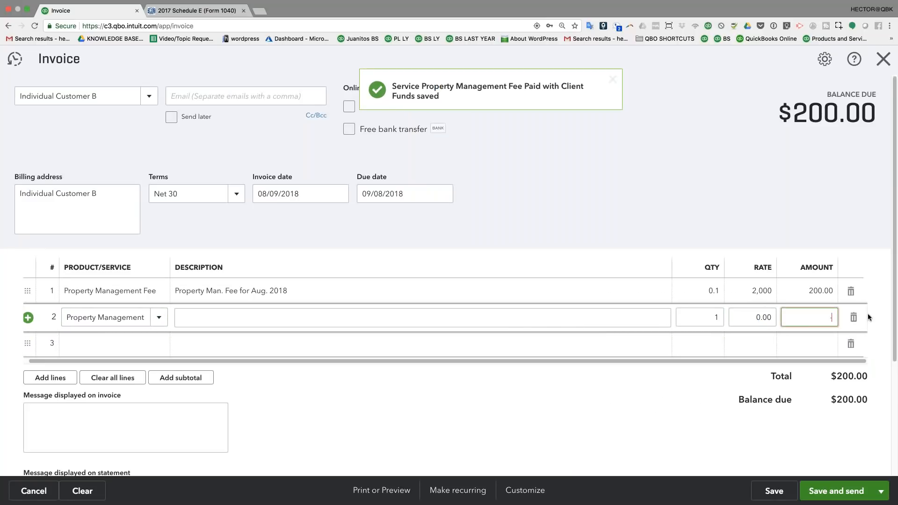
pyautogui.write('200')
# - Copy the first line's description, "Property Man. Fee for Aug. 2018", into the client-funds payment line
pyautogui.click(808, 292)
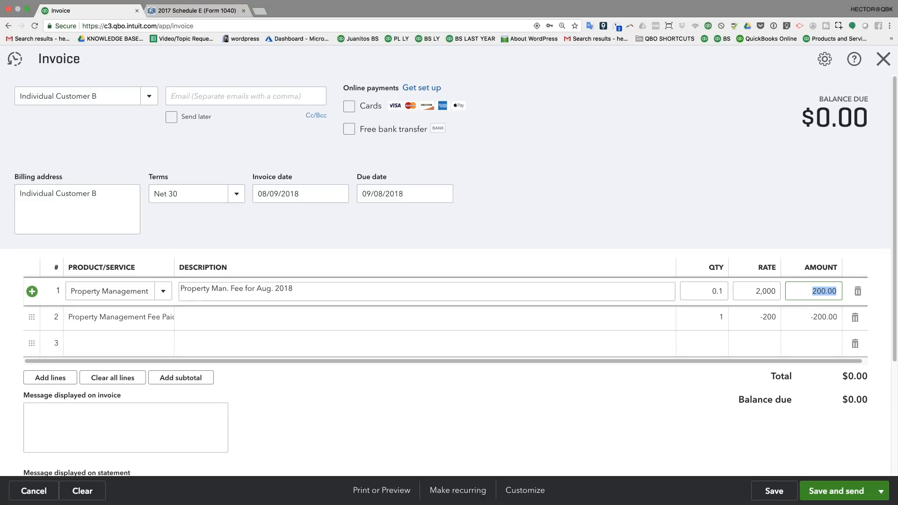
pyautogui.hotkey('shift', 'Tab')
pyautogui.hotkey('shift', 'Tab')
pyautogui.hotkey('shift', 'Tab')
pyautogui.rightClick(202, 284)
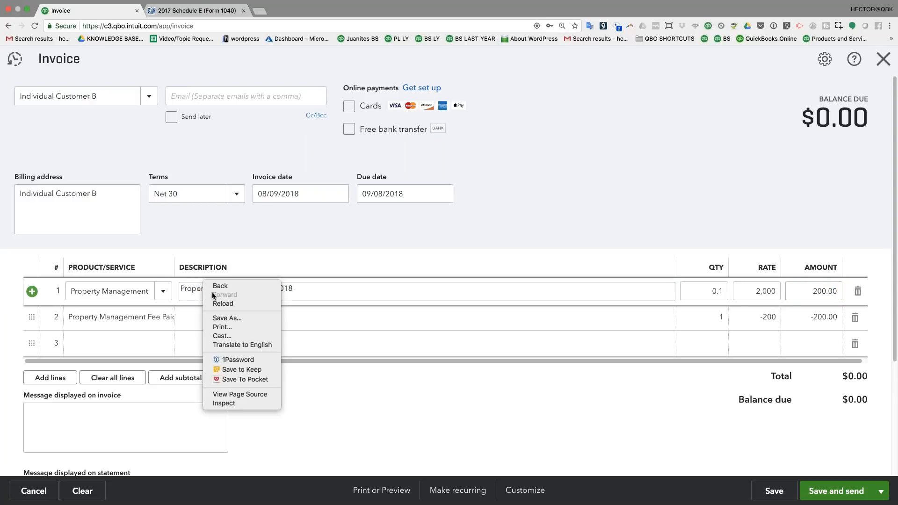
pyautogui.press('Escape')
pyautogui.rightClick(279, 288)
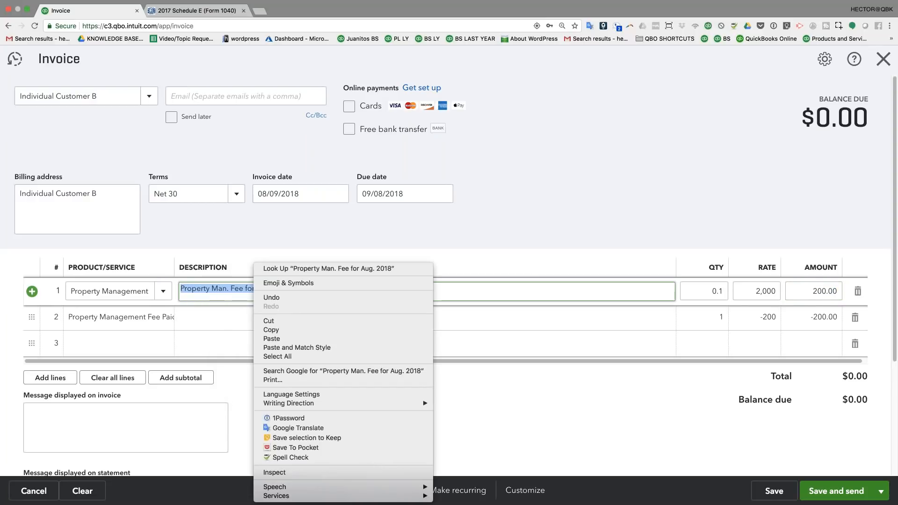
pyautogui.click(267, 330)
pyautogui.click(180, 318)
pyautogui.rightClick(211, 315)
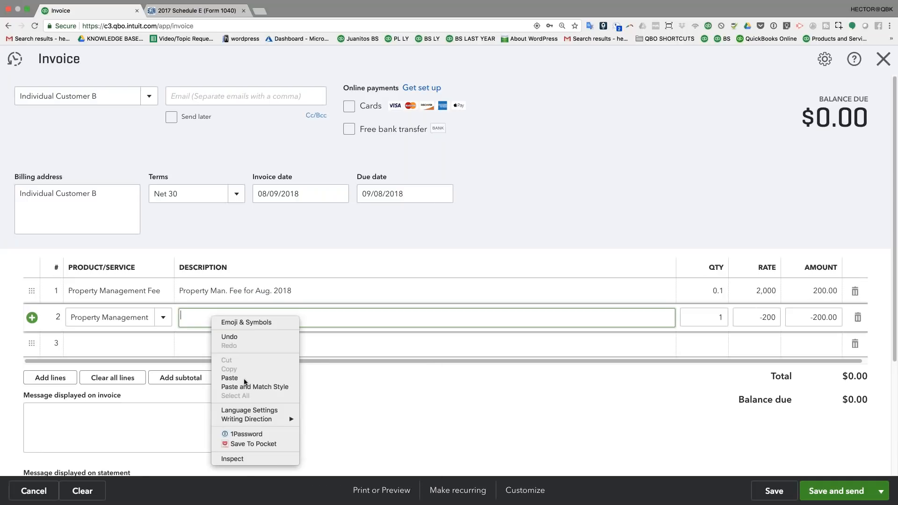
pyautogui.click(234, 379)
# - Check the products/services chosen on the invoice's management fee line and its client-funds payment line
pyautogui.click(808, 294)
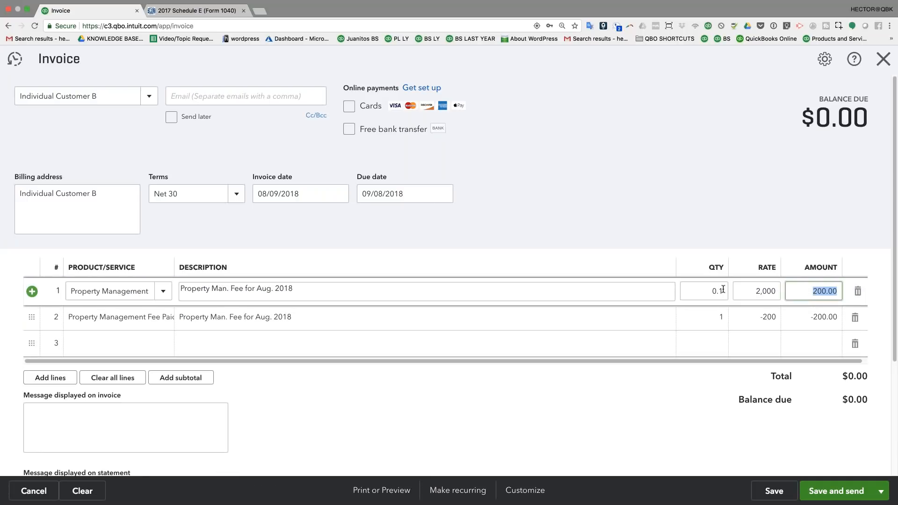
pyautogui.click(165, 295)
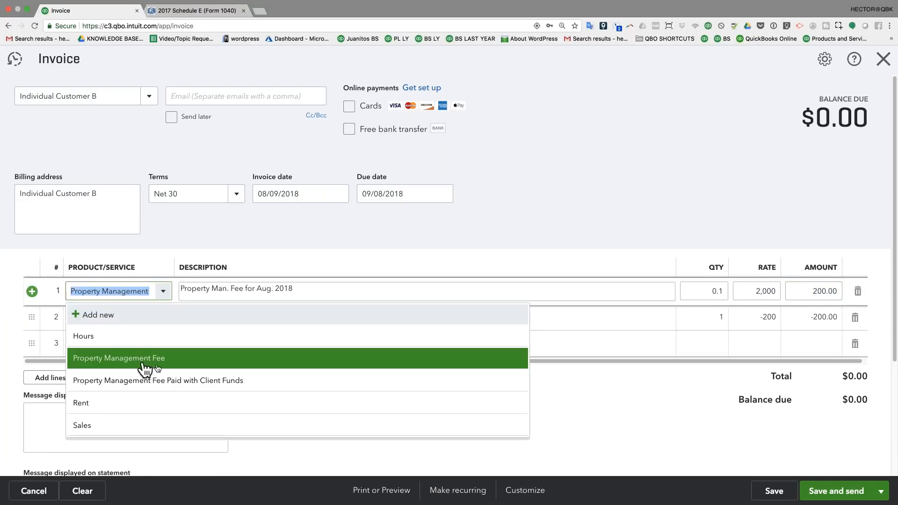
pyautogui.click(152, 359)
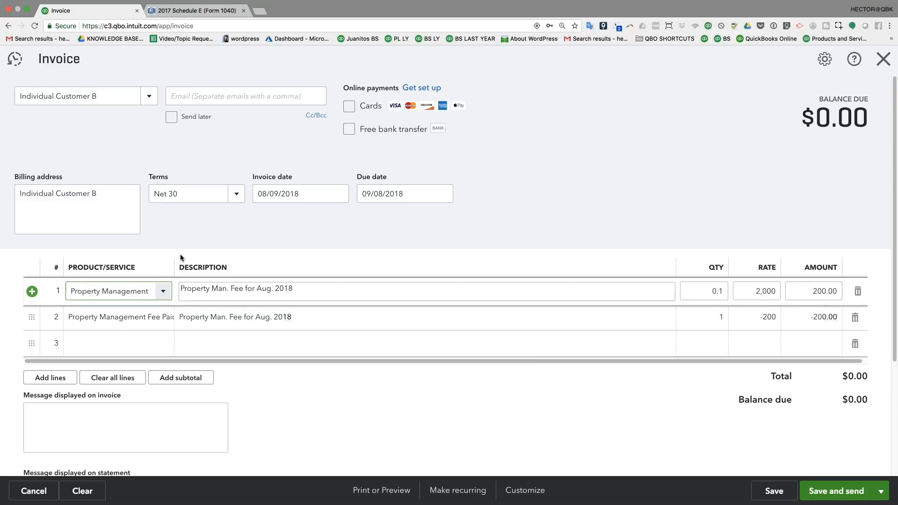
pyautogui.click(168, 322)
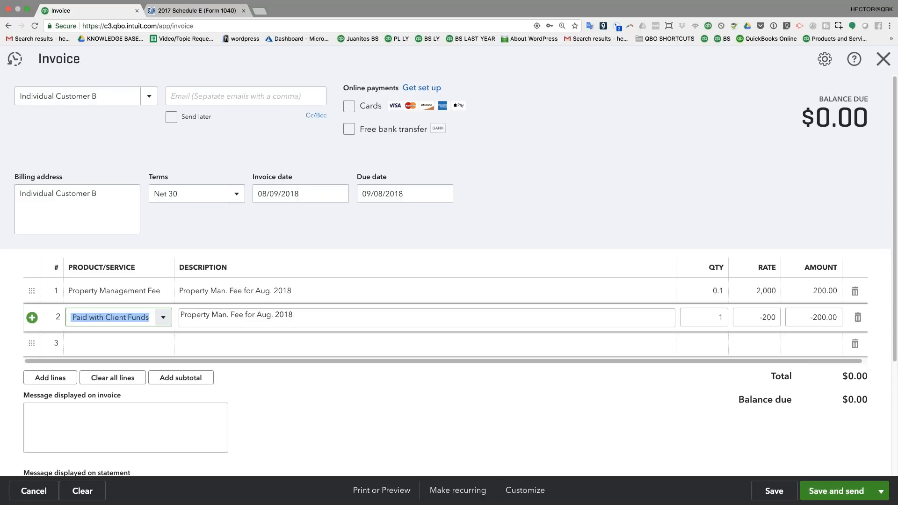
# - Save the management fee invoice for Individual Customer B and close it
pyautogui.click(878, 489)
pyautogui.click(765, 450)
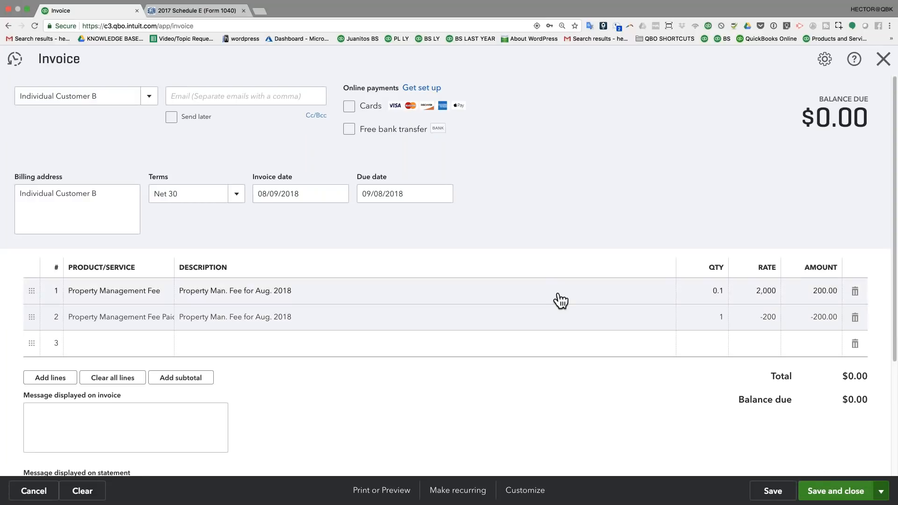
pyautogui.click(882, 60)
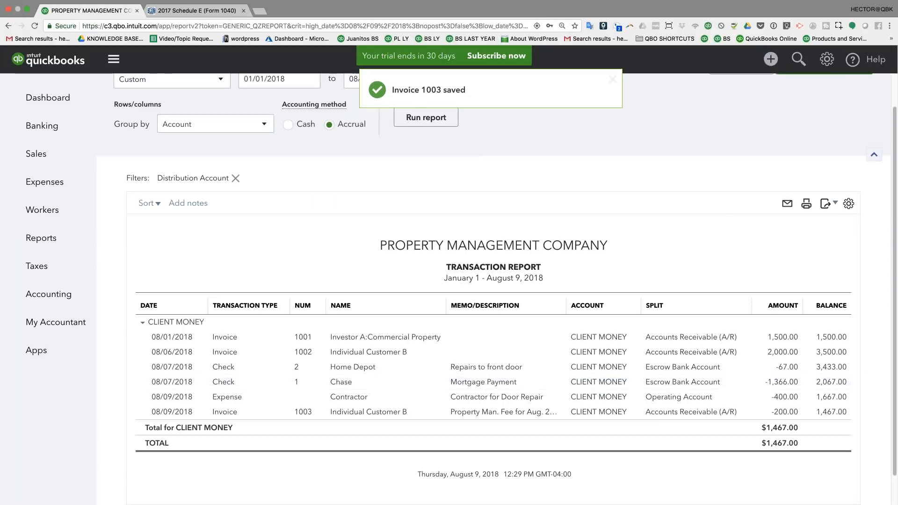
# - Return to the balance sheet and open the transaction report behind the CLIENT MONEY amount
pyautogui.scroll(2, 208, 204)
pyautogui.click(141, 88)
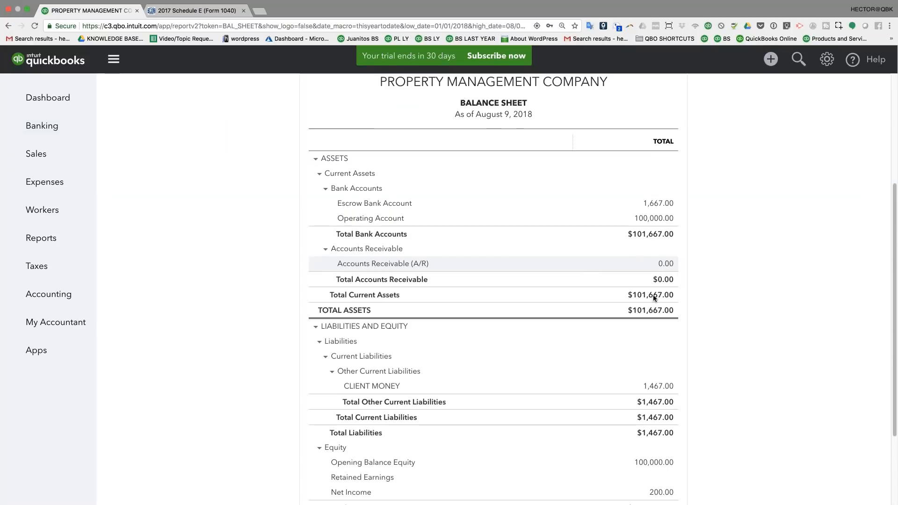
pyautogui.click(656, 385)
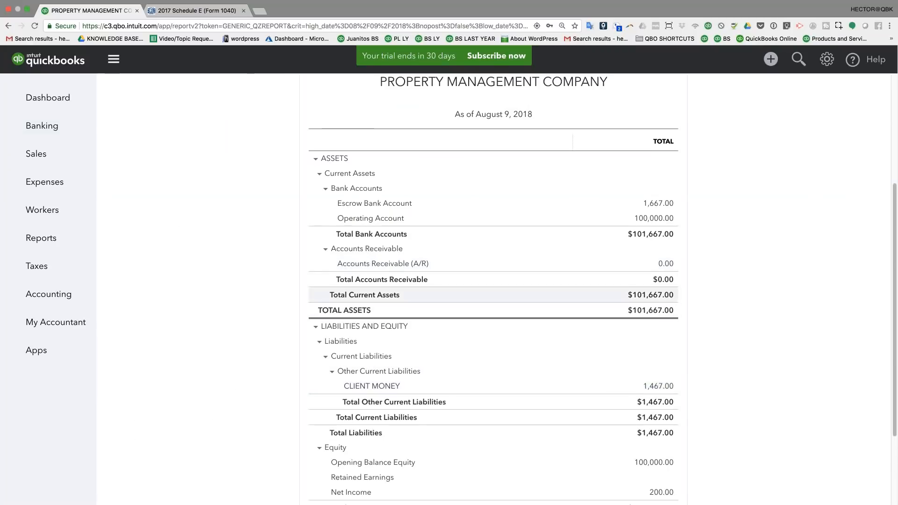
# - Group the CLIENT MONEY transaction report by Customer and run it again
pyautogui.click(196, 125)
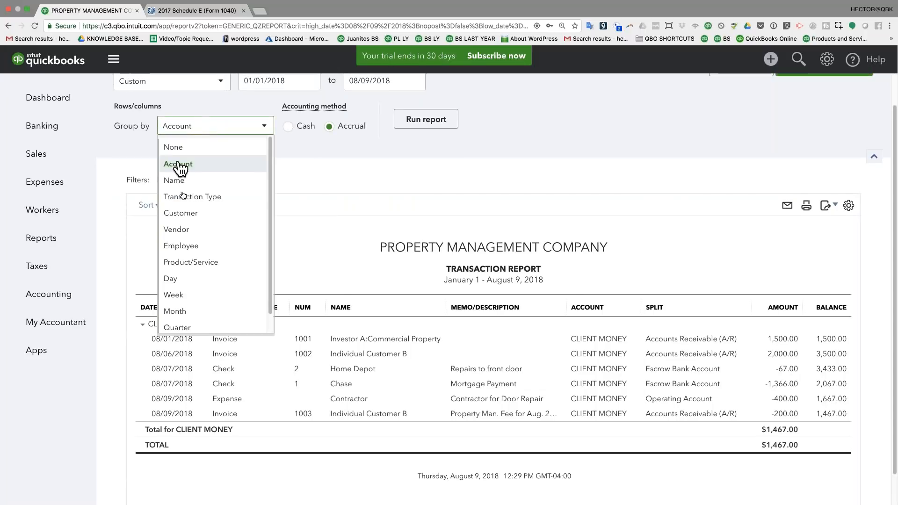
pyautogui.click(183, 213)
pyautogui.click(425, 122)
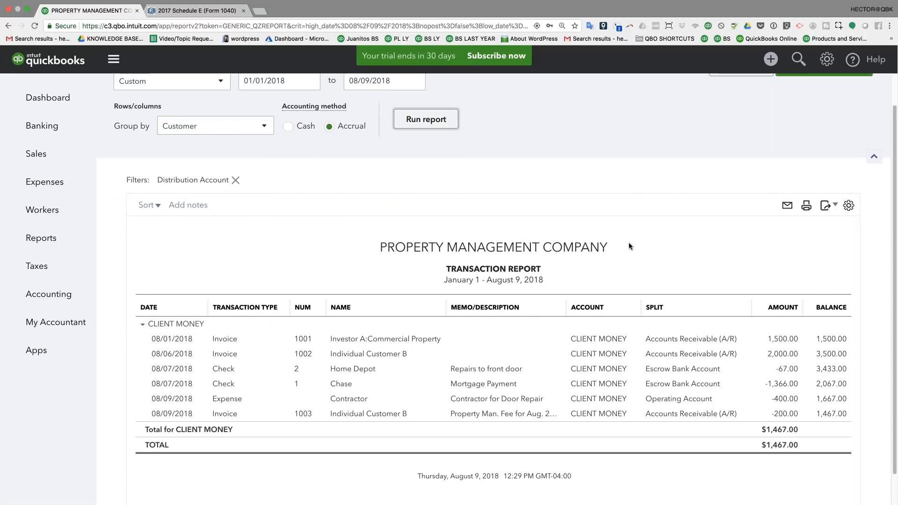
pyautogui.scroll(-2, 654, 234)
pyautogui.scroll(-1, 692, 304)
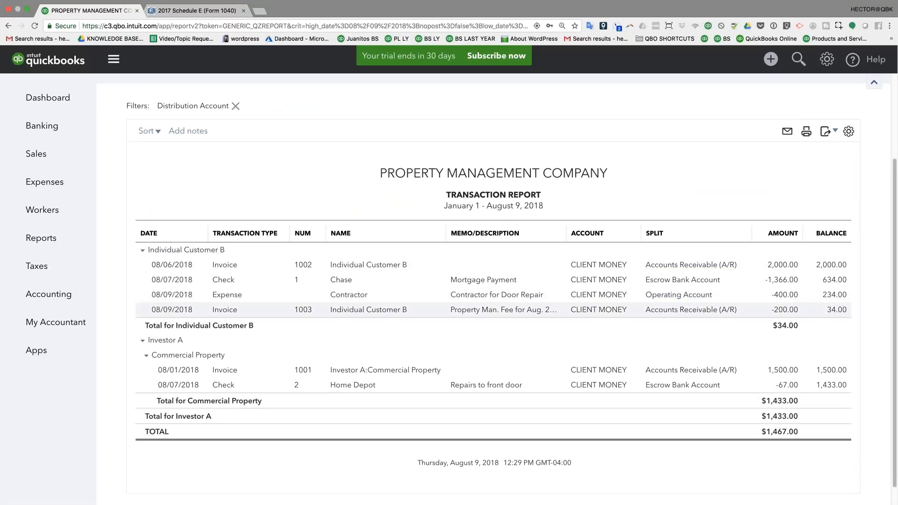
# - Examine the transactions and the remaining client money total listed under Individual Customer B
pyautogui.moveTo(774, 326); pyautogui.dragTo(799, 326)
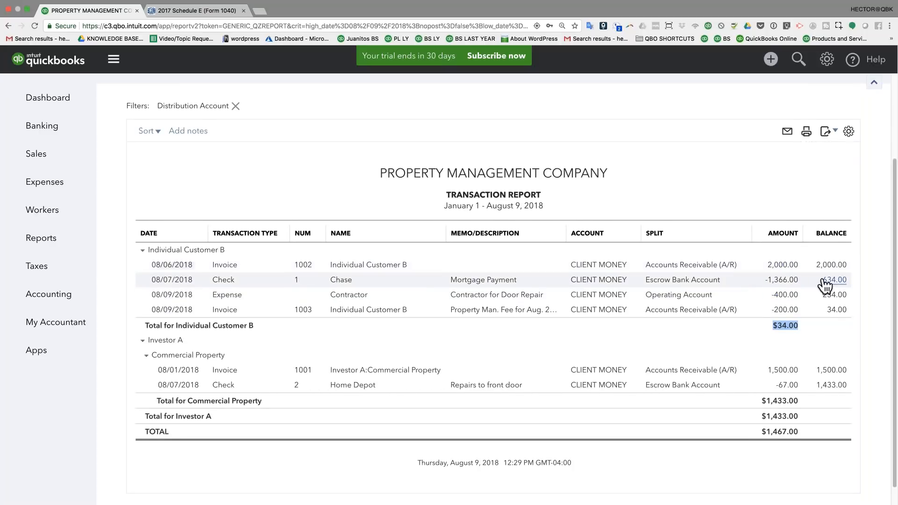
pyautogui.scroll(5, 767, 262)
pyautogui.scroll(-5, 775, 264)
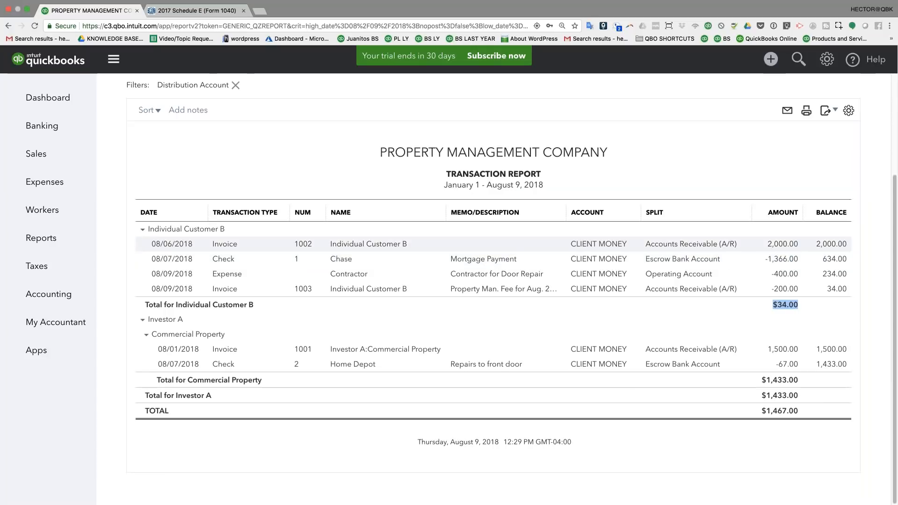
pyautogui.click(777, 263)
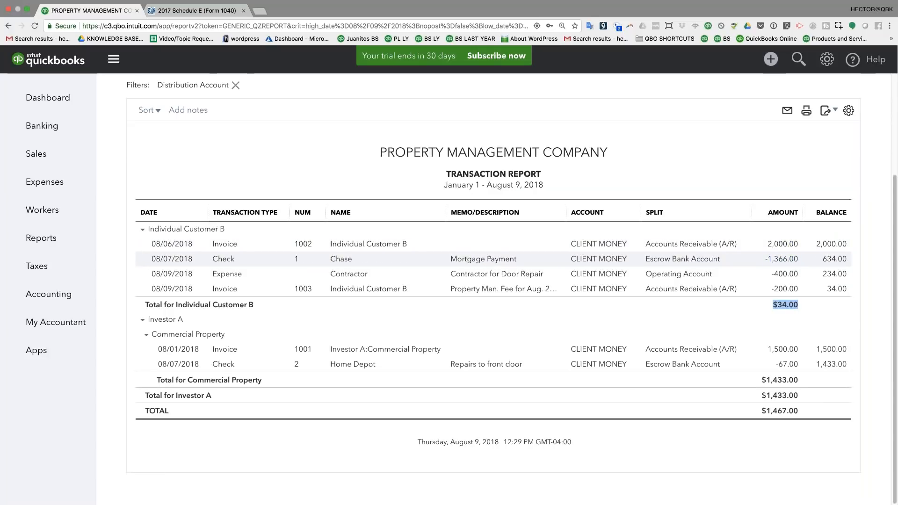
pyautogui.scroll(5, 507, 267)
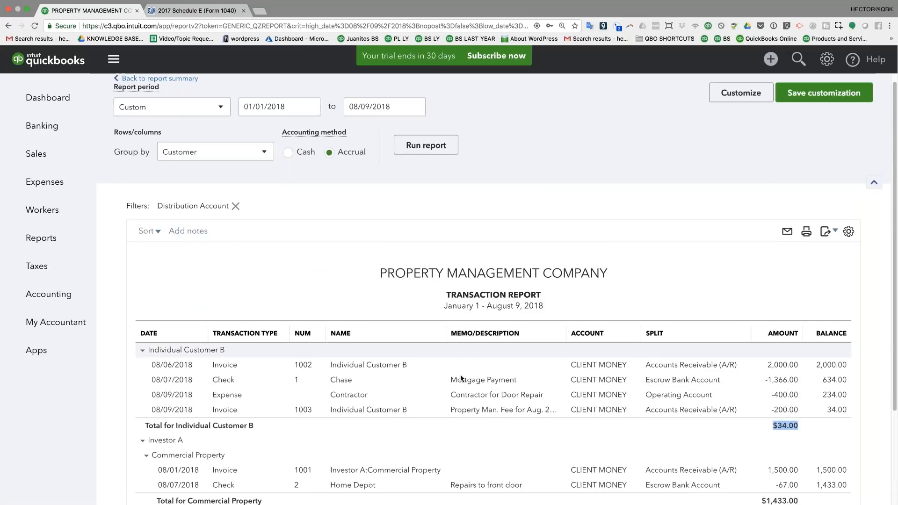
pyautogui.scroll(-1, 461, 411)
pyautogui.click(789, 401)
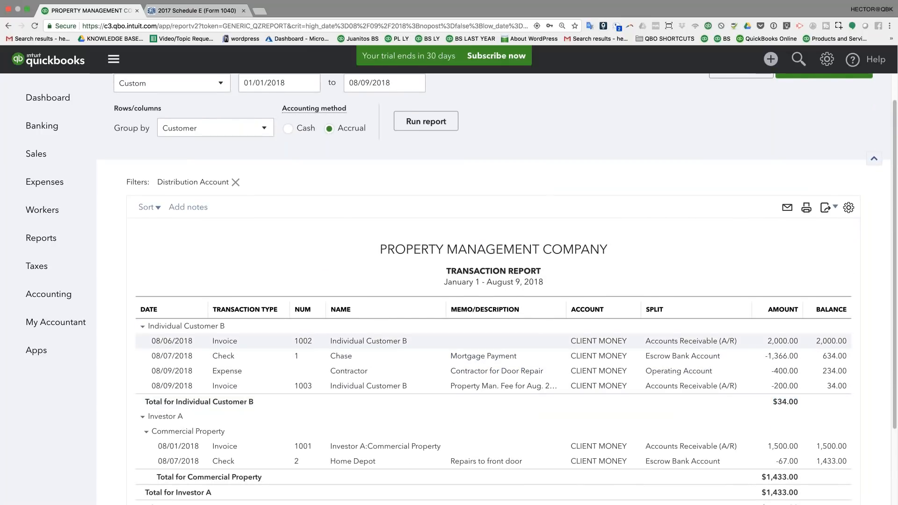
# - Create a new check from the Escrow Bank Account with Individual Customer B as payee
pyautogui.click(771, 59)
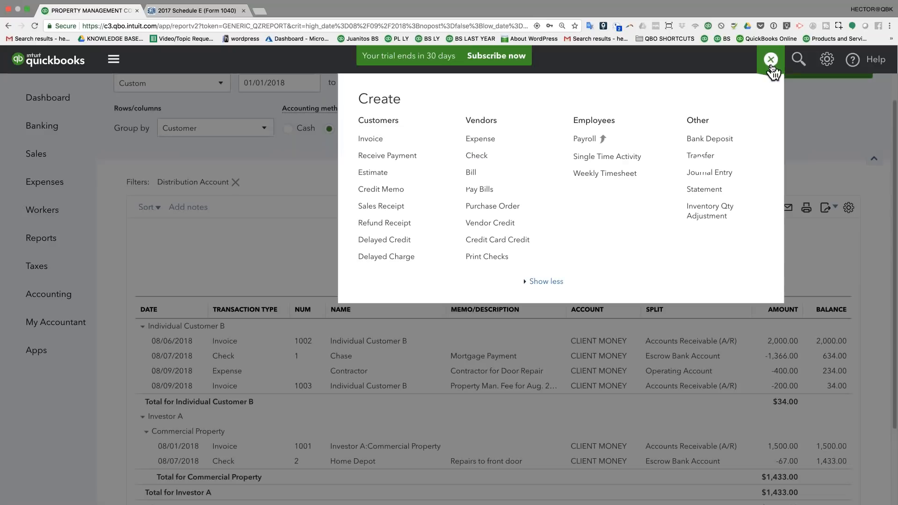
pyautogui.click(476, 155)
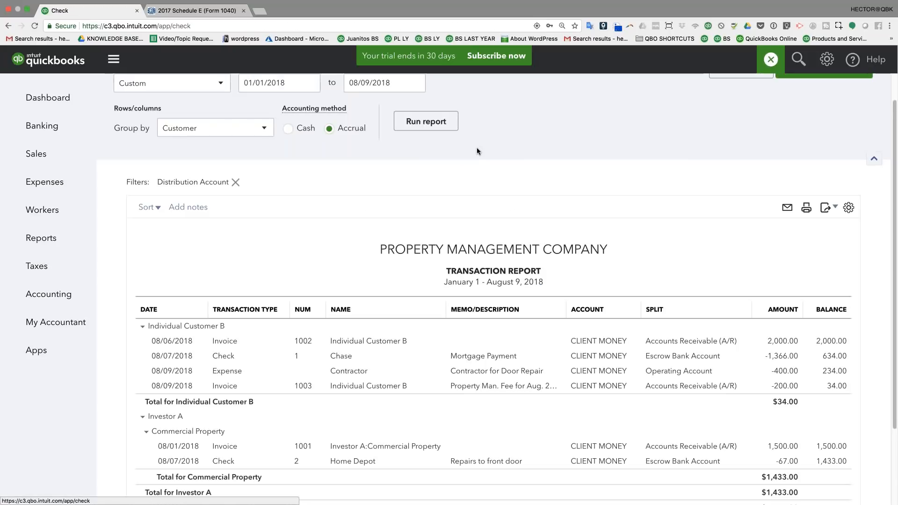
pyautogui.click(149, 98)
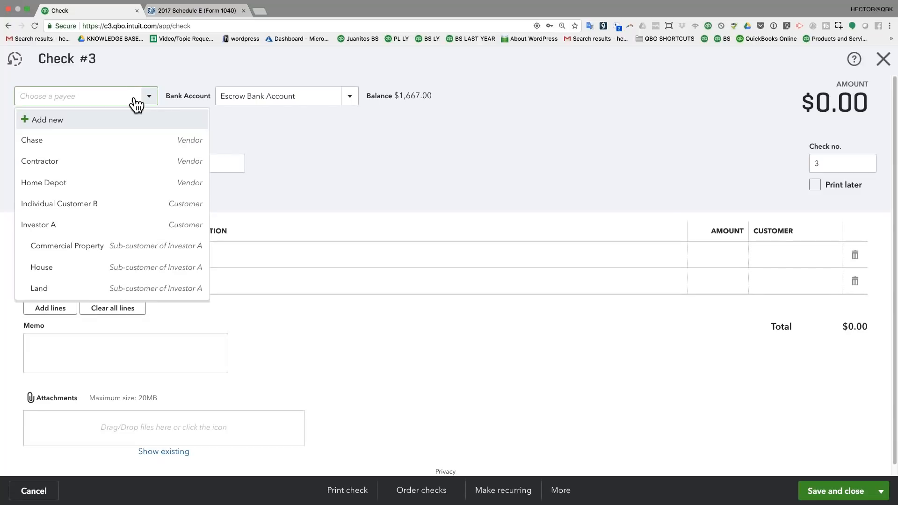
pyautogui.click(85, 210)
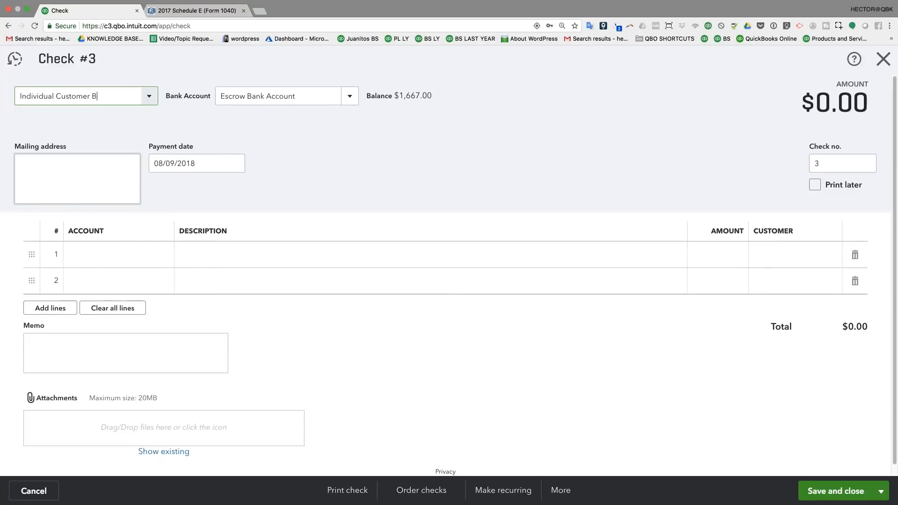
# - Fill the check's first line with the CLIENT MONEY account and the description "August Payout"
pyautogui.click(130, 258)
pyautogui.write('cli')
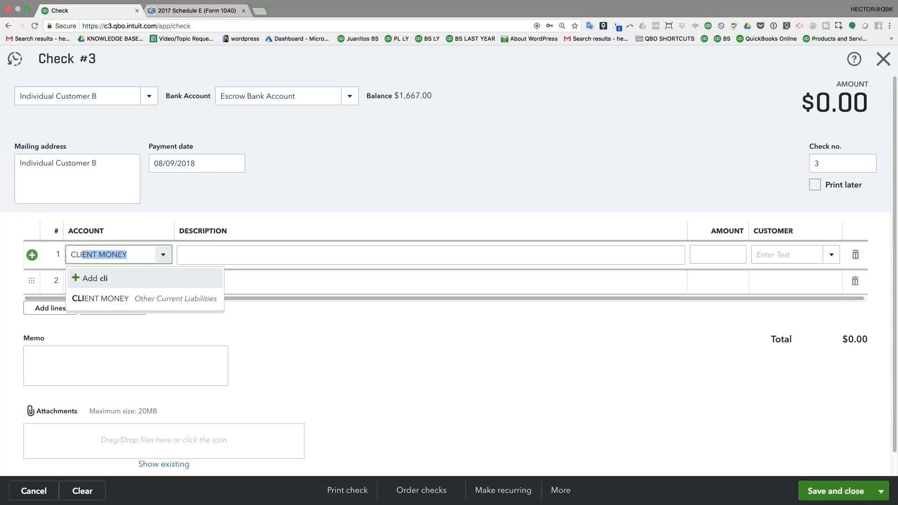
pyautogui.click(116, 304)
pyautogui.click(208, 254)
pyautogui.write('August Pay')
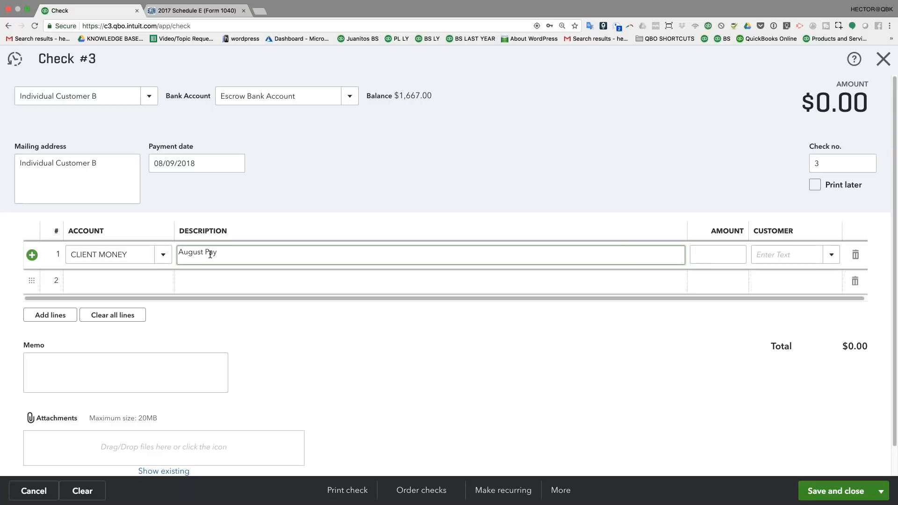
pyautogui.press('Tab')
pyautogui.press('Tab')
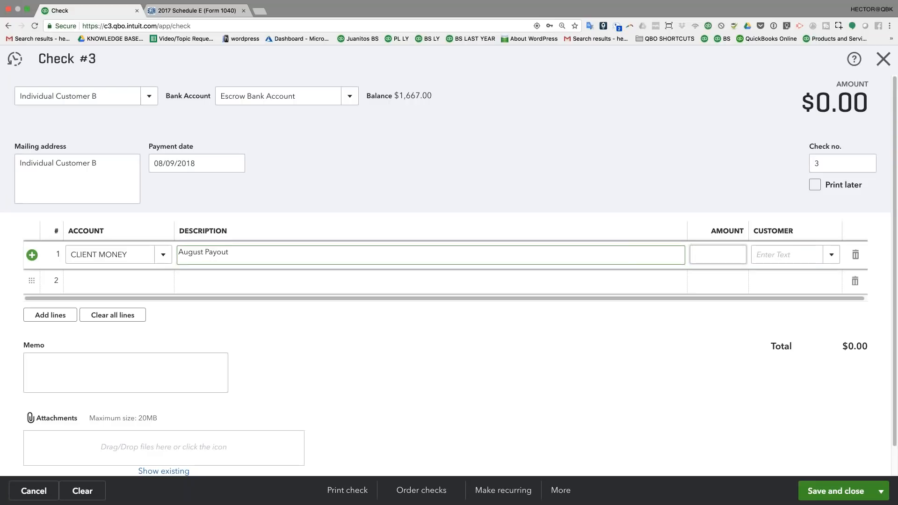
# - Assign the payout line to Individual Customer B and set its amount to 34
pyautogui.click(831, 255)
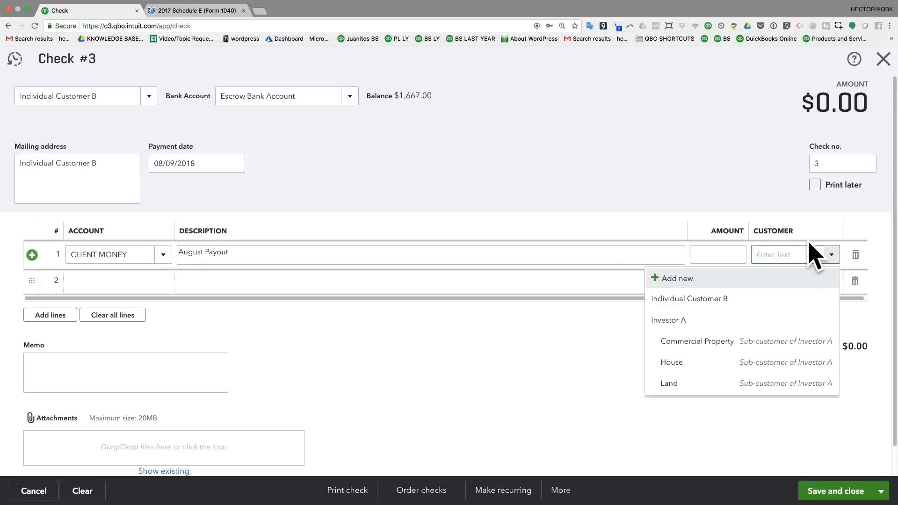
pyautogui.click(716, 301)
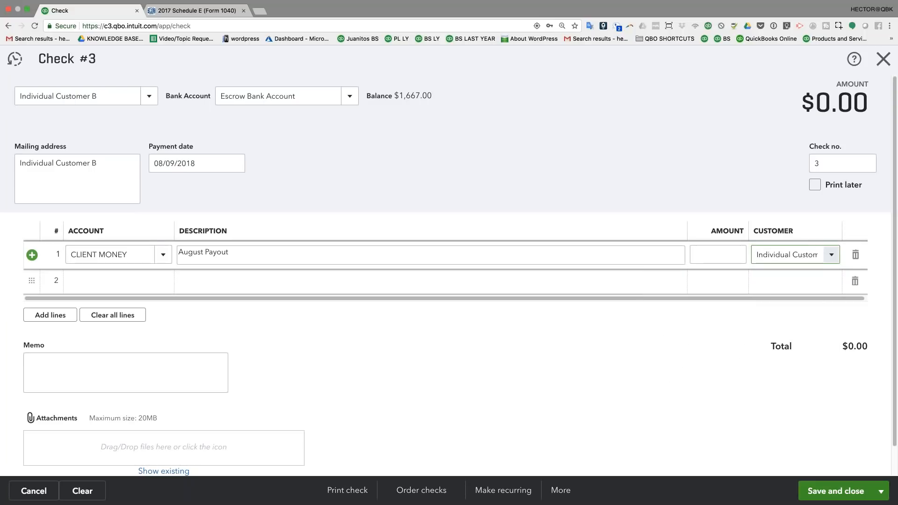
pyautogui.click(730, 254)
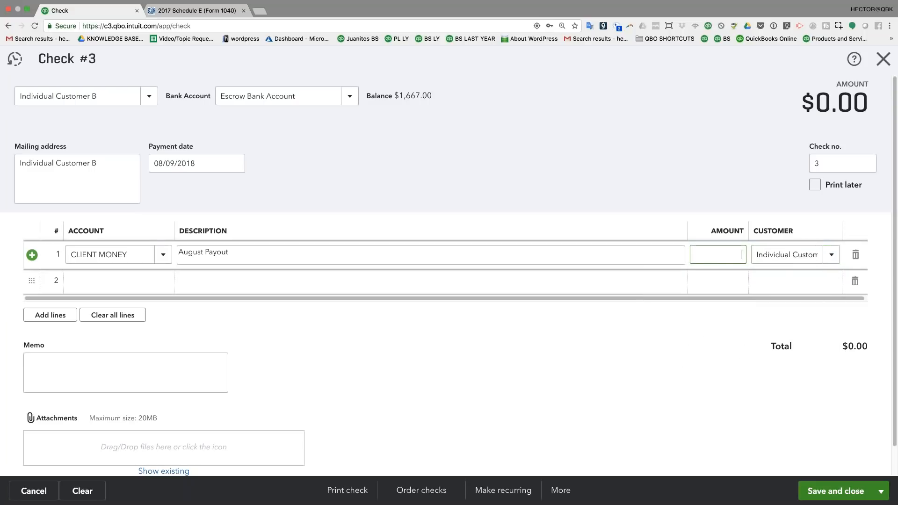
pyautogui.write('34')
# - Review the check's bank account, line account and amount, and save and close the check
pyautogui.click(313, 96)
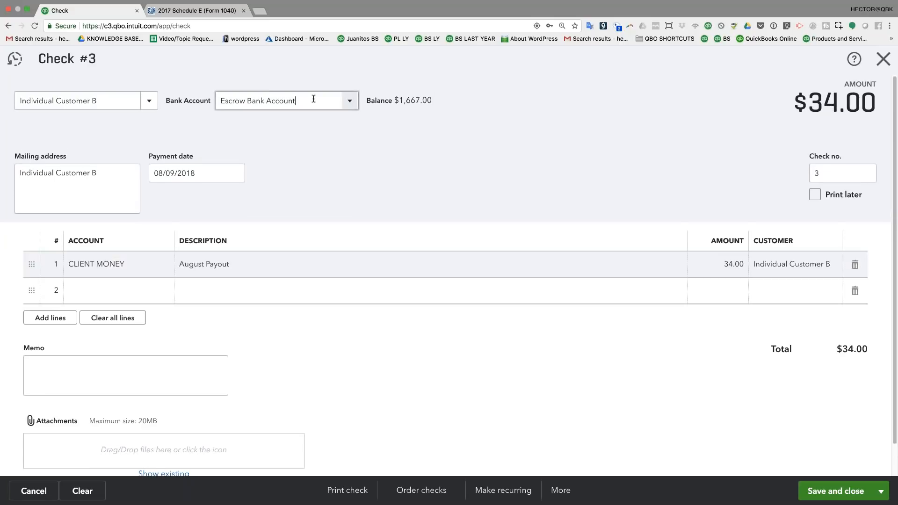
pyautogui.moveTo(314, 99); pyautogui.dragTo(85, 138)
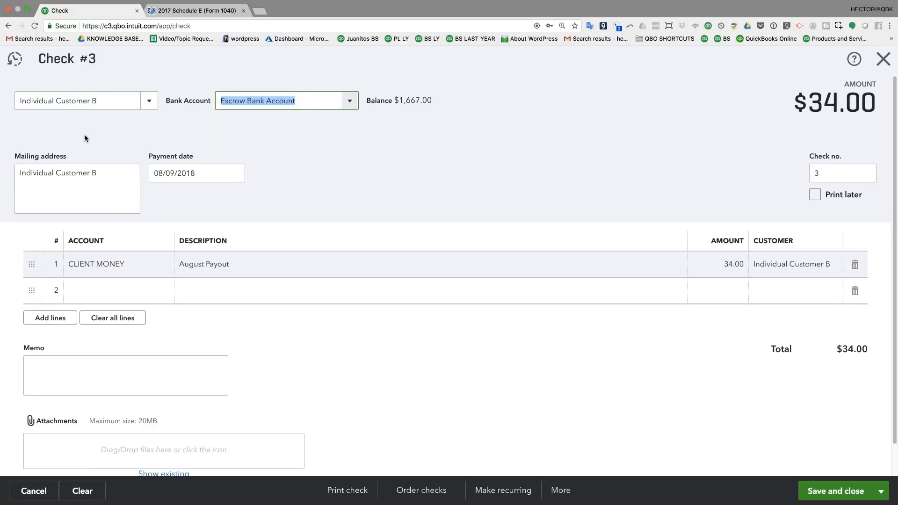
pyautogui.click(90, 265)
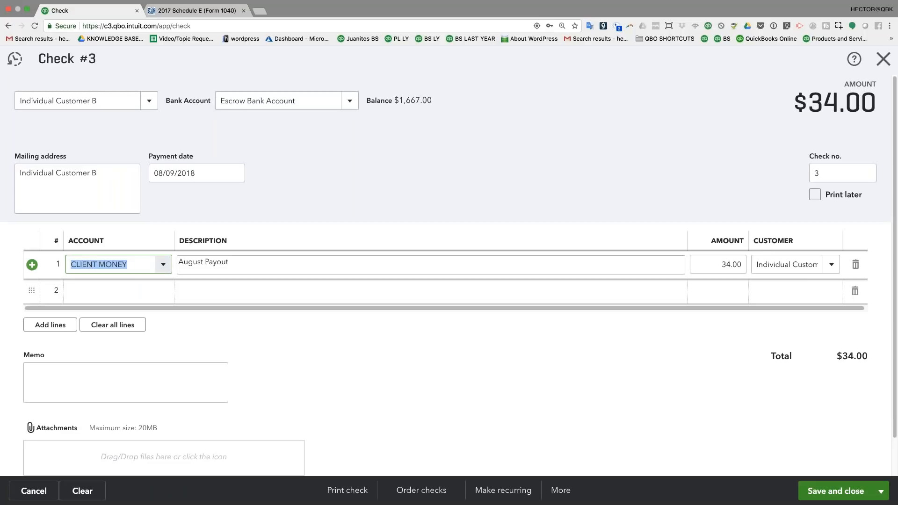
pyautogui.click(740, 265)
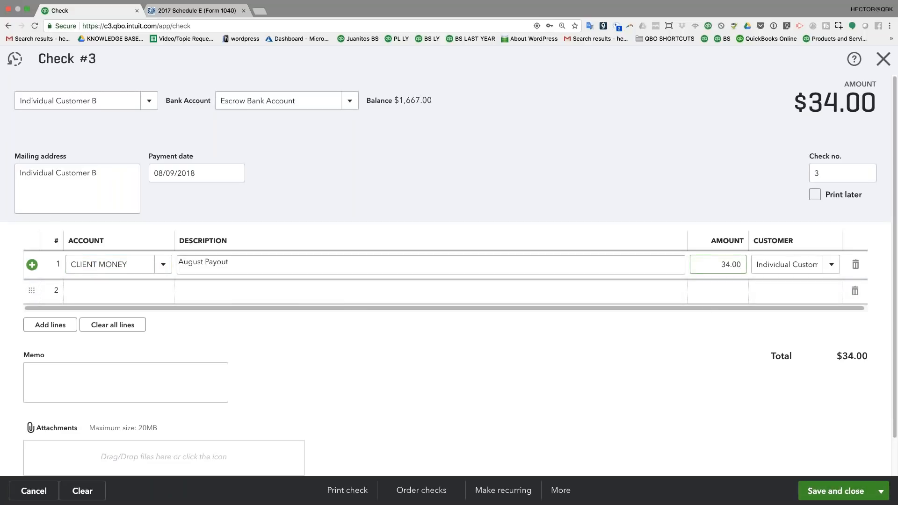
pyautogui.click(849, 497)
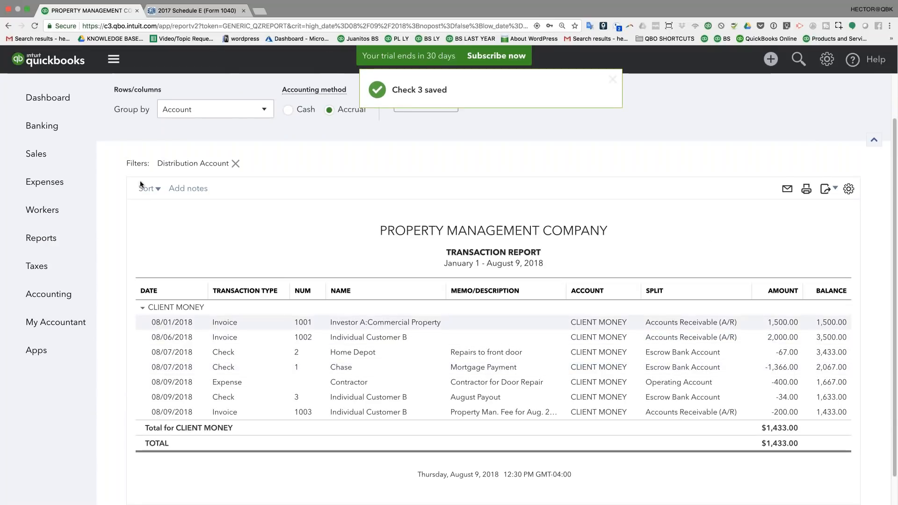
# - Rerun the CLIENT MONEY transaction report grouped by Customer and check the total for Individual Customer B
pyautogui.click(184, 115)
pyautogui.click(180, 196)
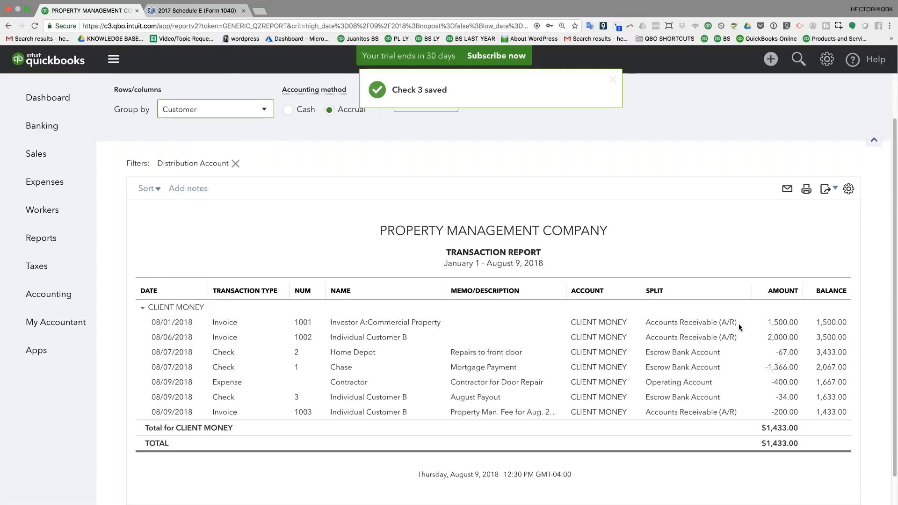
pyautogui.click(426, 104)
pyautogui.scroll(-2, 807, 356)
pyautogui.moveTo(794, 341); pyautogui.dragTo(777, 337)
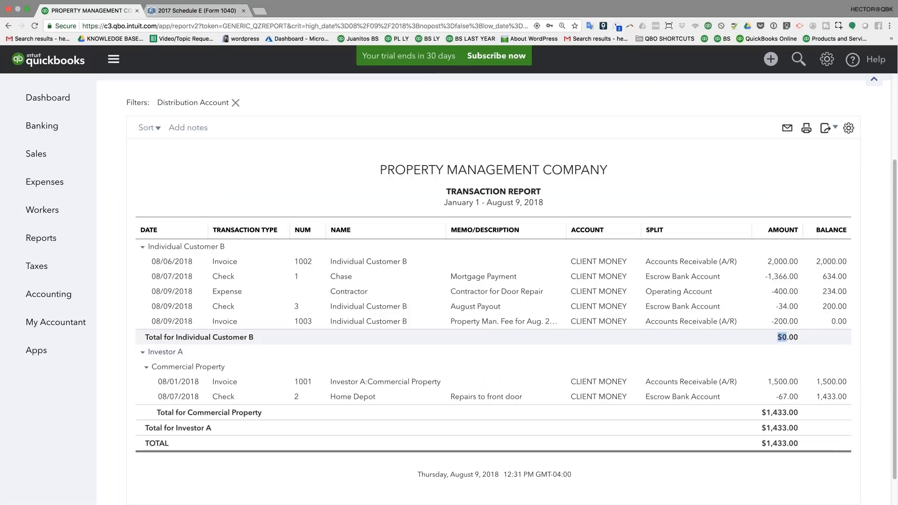
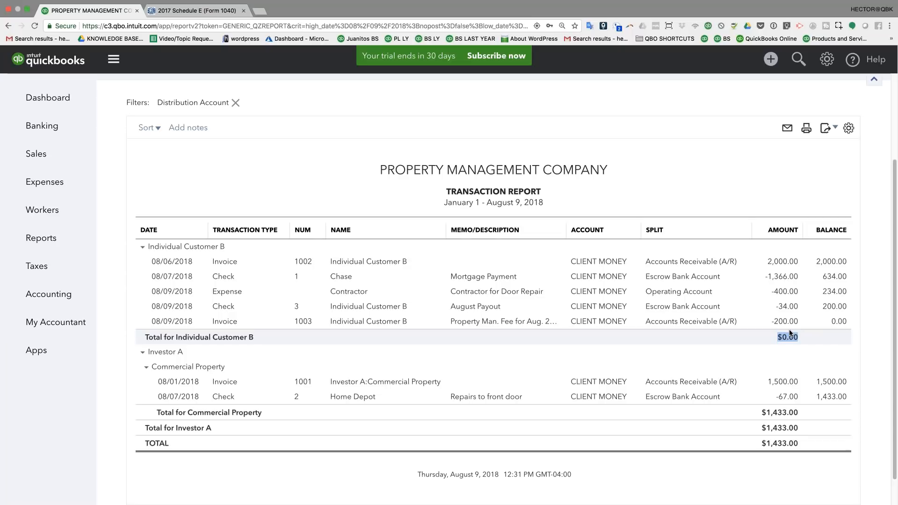
pyautogui.click(793, 336)
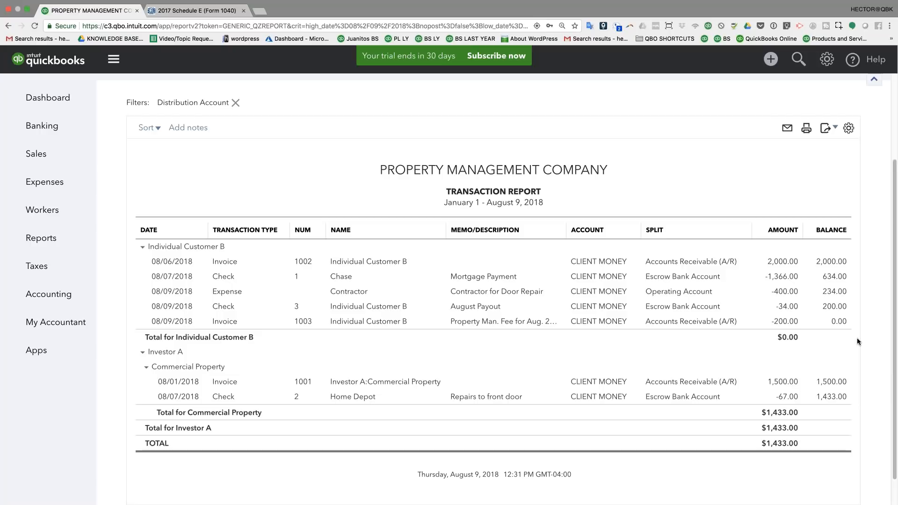
# - Delete the August Payout check made out to Individual Customer B and confirm the deletion
pyautogui.click(223, 307)
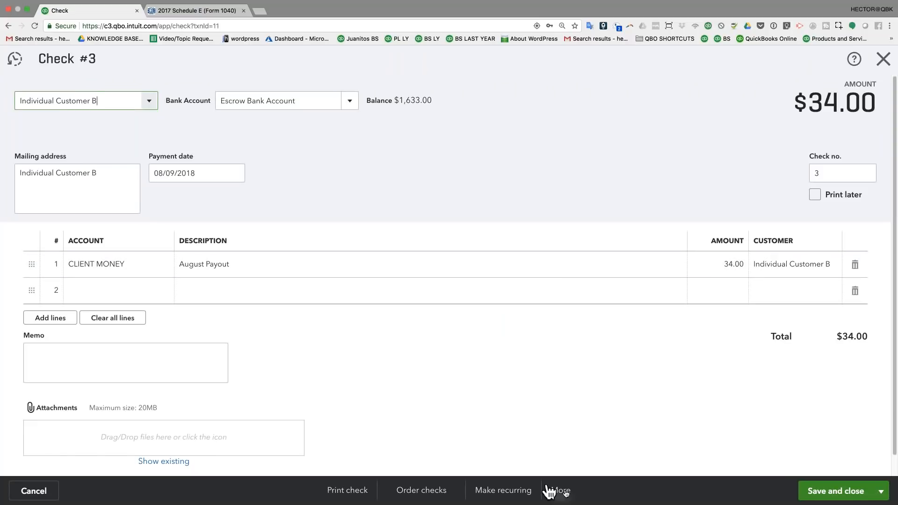
pyautogui.click(564, 492)
pyautogui.click(541, 411)
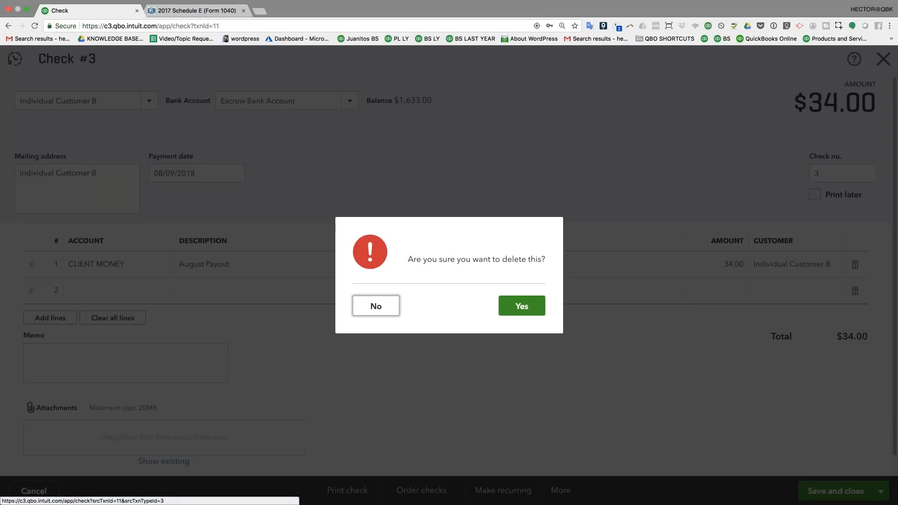
pyautogui.click(522, 306)
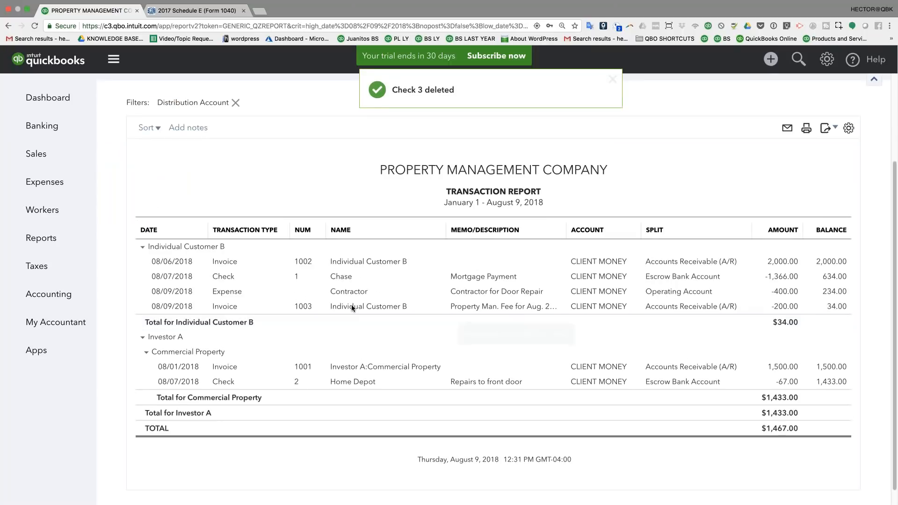
# - Void management fee invoice 1003 for Individual Customer B and check that customer's CLIENT MONEY total in the report
pyautogui.click(367, 307)
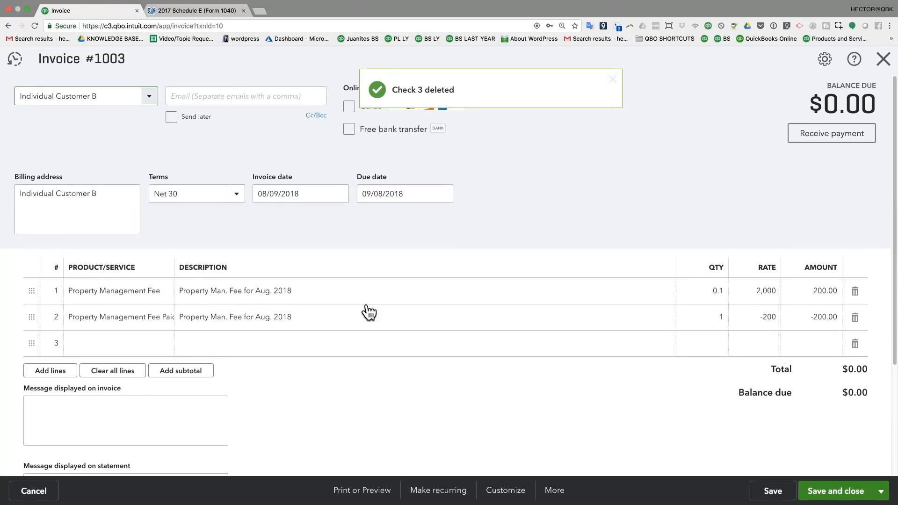
pyautogui.click(553, 490)
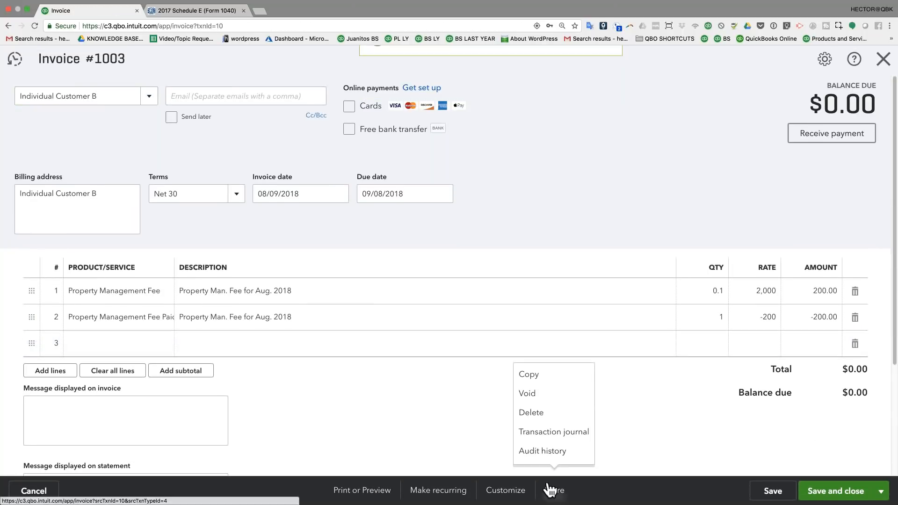
pyautogui.click(528, 393)
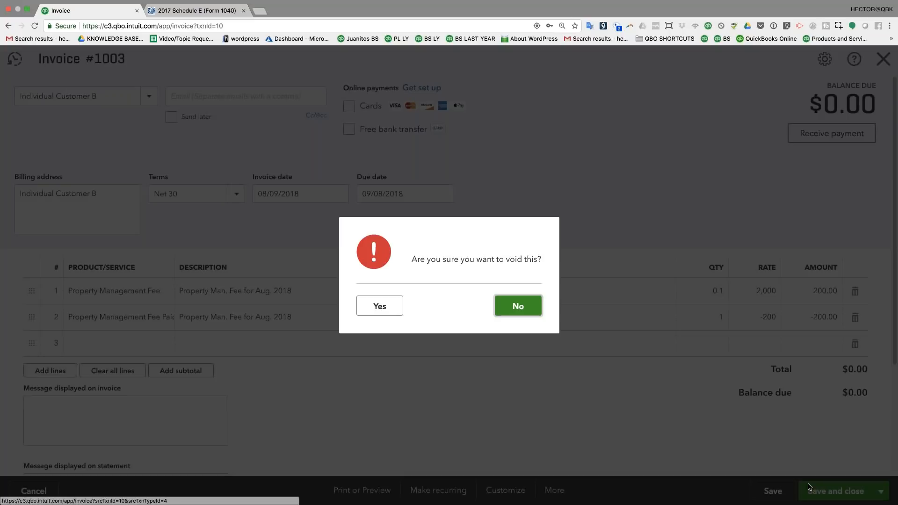
pyautogui.click(367, 305)
pyautogui.click(450, 309)
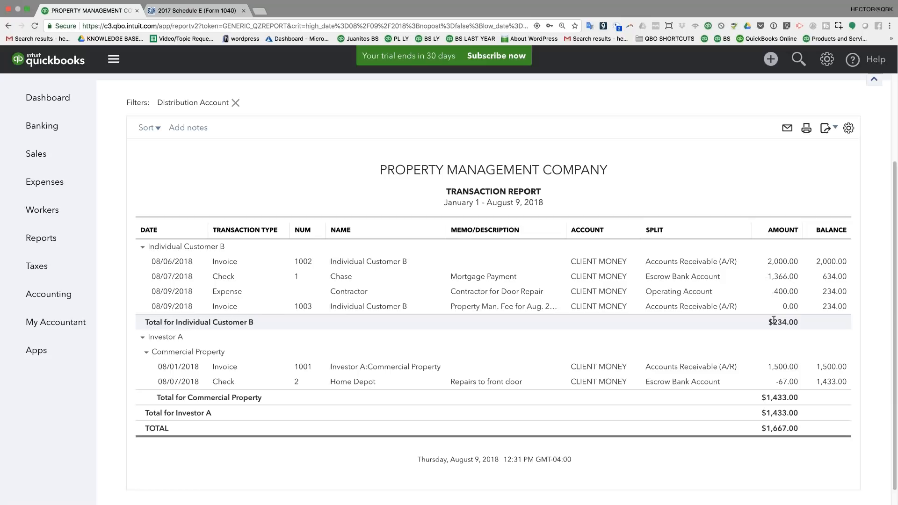
pyautogui.moveTo(768, 321); pyautogui.dragTo(801, 328)
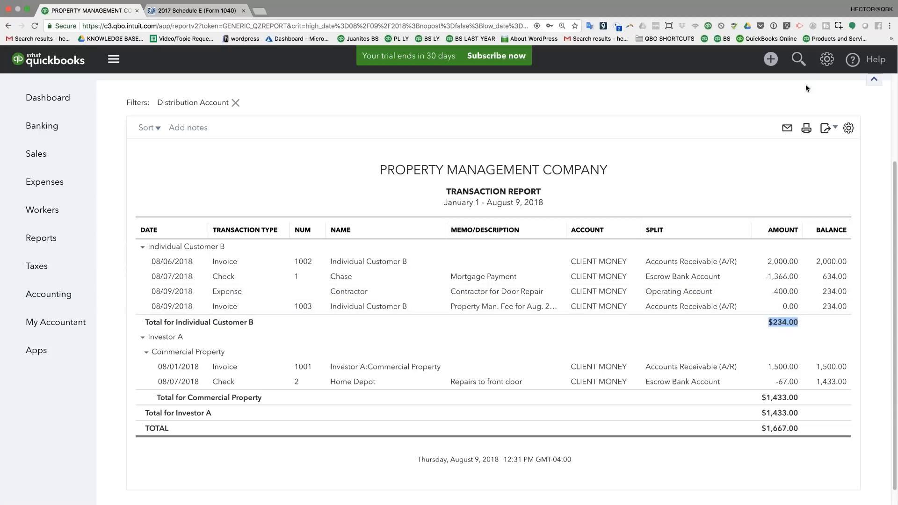
# - Reopen voided invoice 1003 and set its Property Management Fee line to quantity 1 at a rate of 260
pyautogui.click(798, 59)
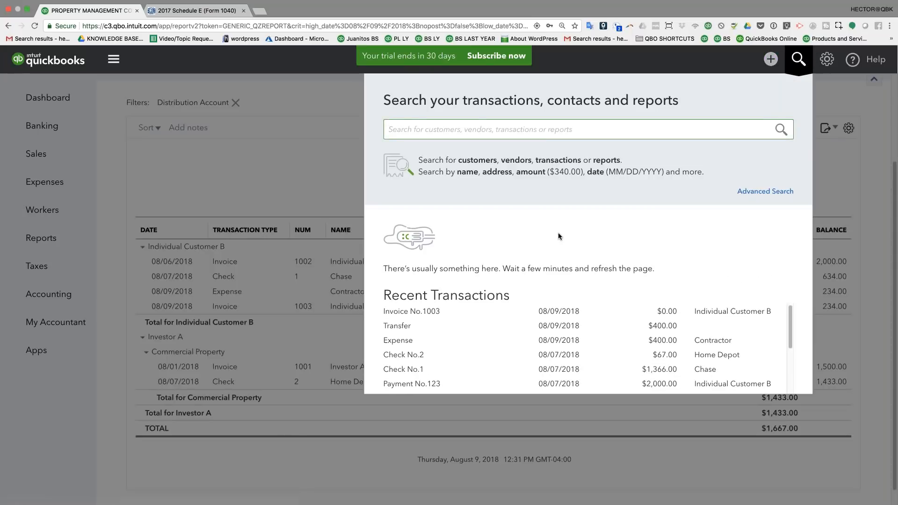
pyautogui.click(567, 313)
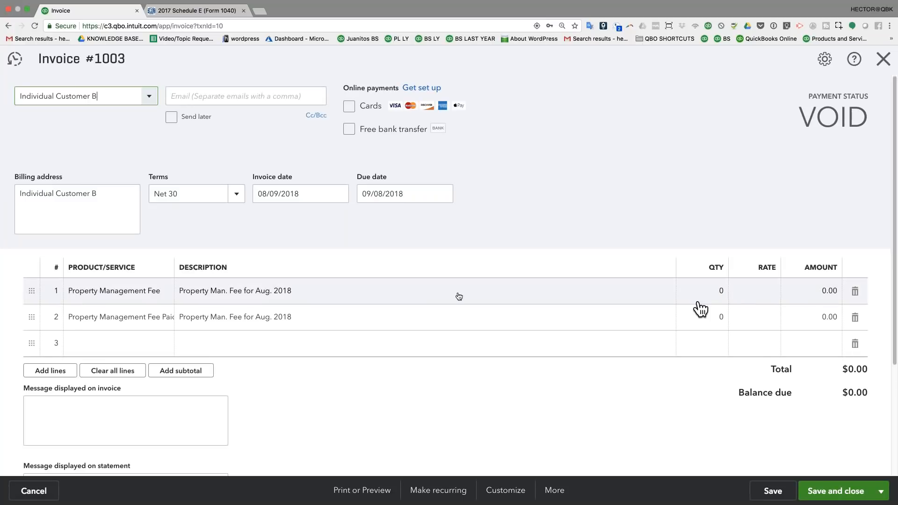
pyautogui.click(719, 295)
pyautogui.press('Tab')
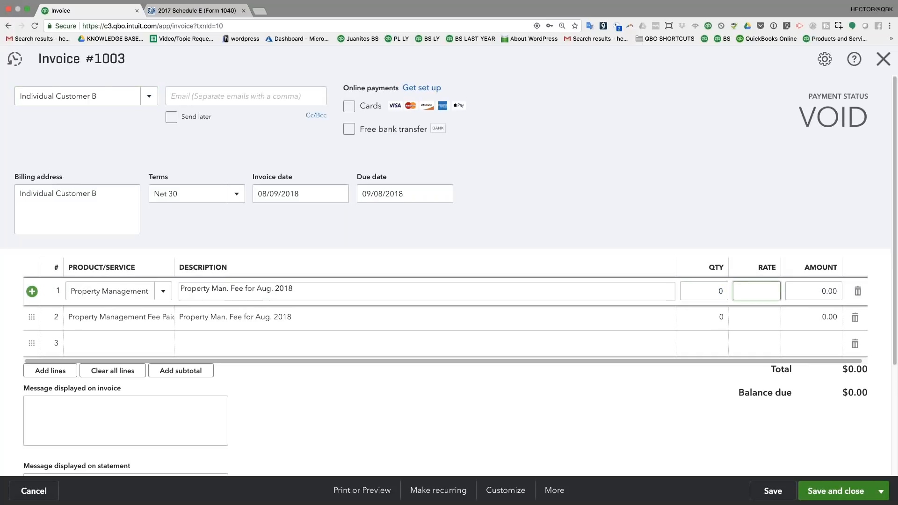
pyautogui.write('260')
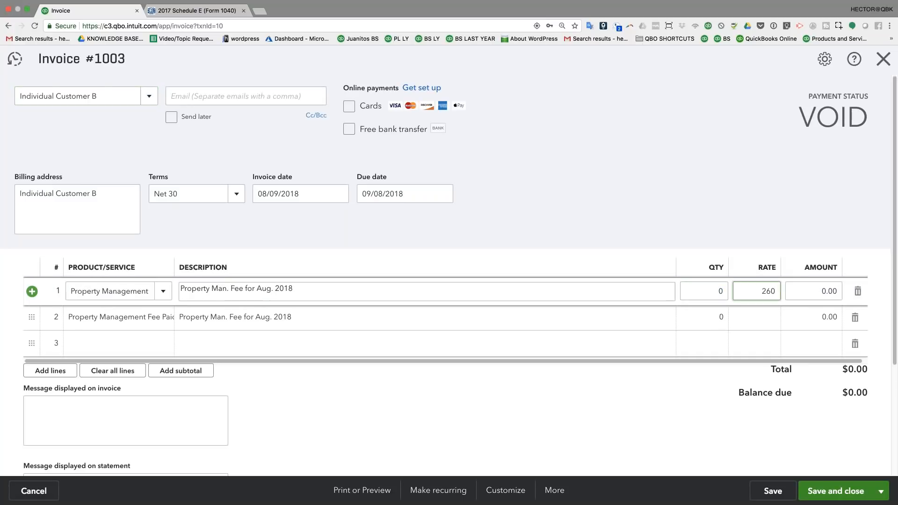
pyautogui.click(748, 315)
pyautogui.click(719, 294)
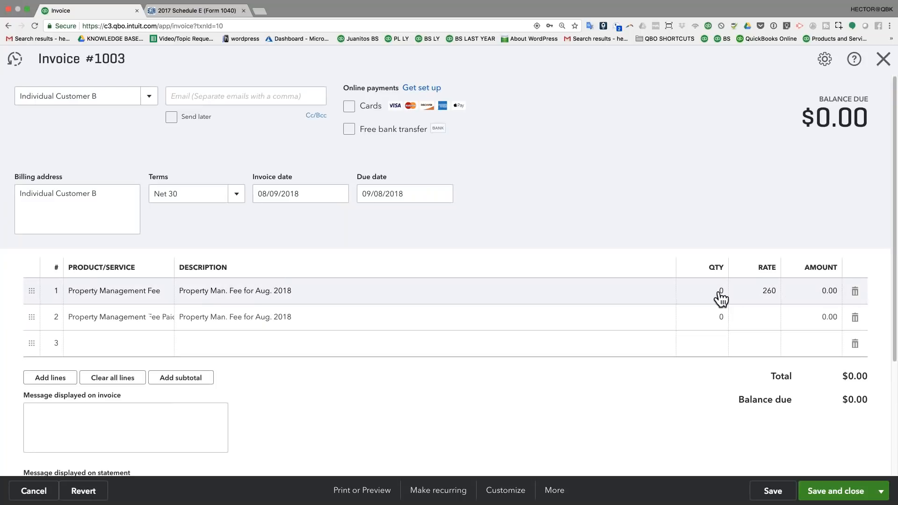
# - Set the amount of the invoice's second line, the paid management fee, to -234
pyautogui.click(820, 321)
pyautogui.press('Tab')
pyautogui.write('-')
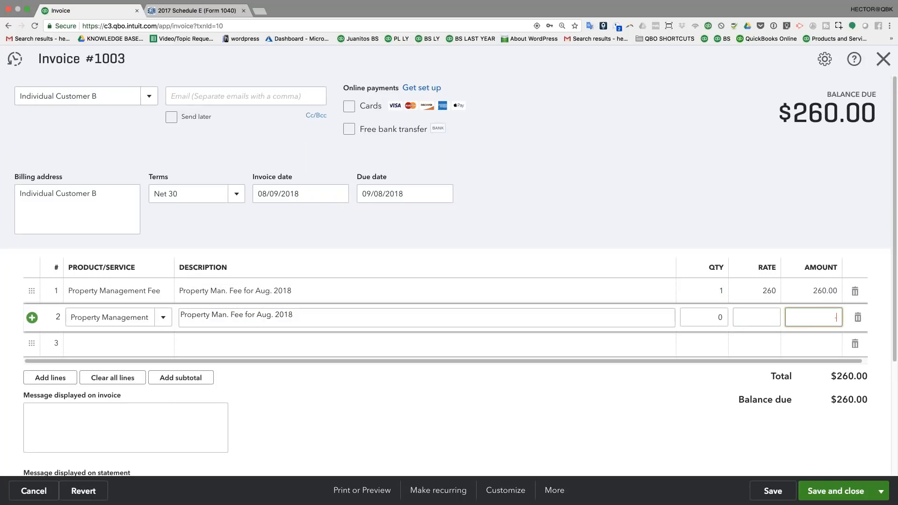
pyautogui.write('234')
# - Append "(Available Balance)" to the second line's description and review its amount against the invoice's balance due
pyautogui.tripleClick(334, 314)
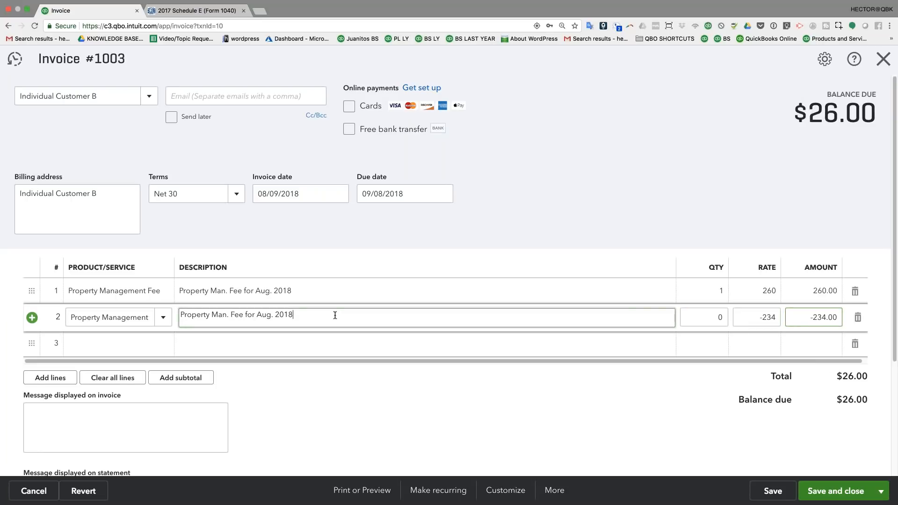
pyautogui.click(325, 314)
pyautogui.write('(Available V')
pyautogui.write('alance)')
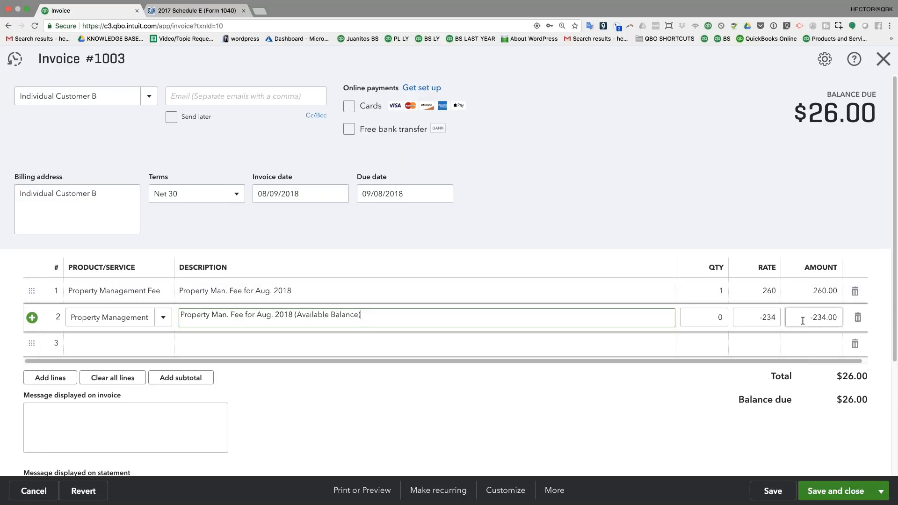
pyautogui.moveTo(792, 316); pyautogui.dragTo(840, 316)
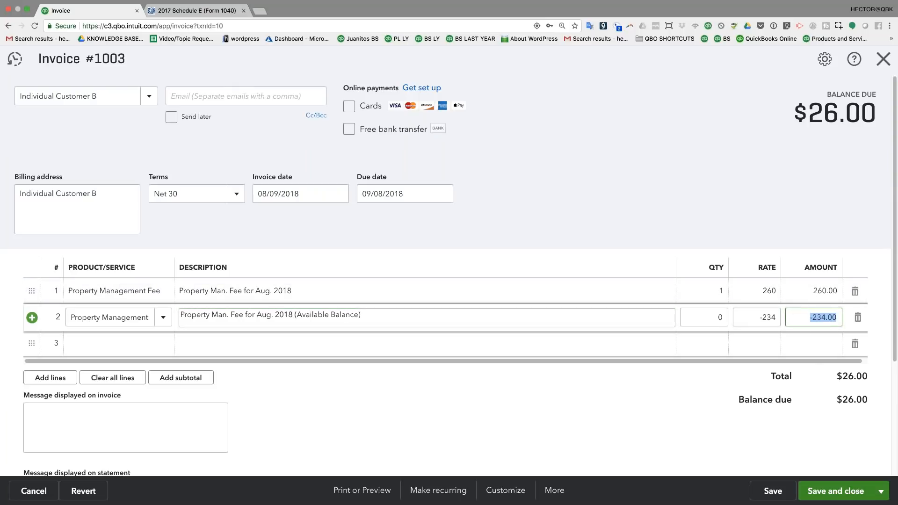
pyautogui.click(850, 398)
pyautogui.tripleClick(850, 398)
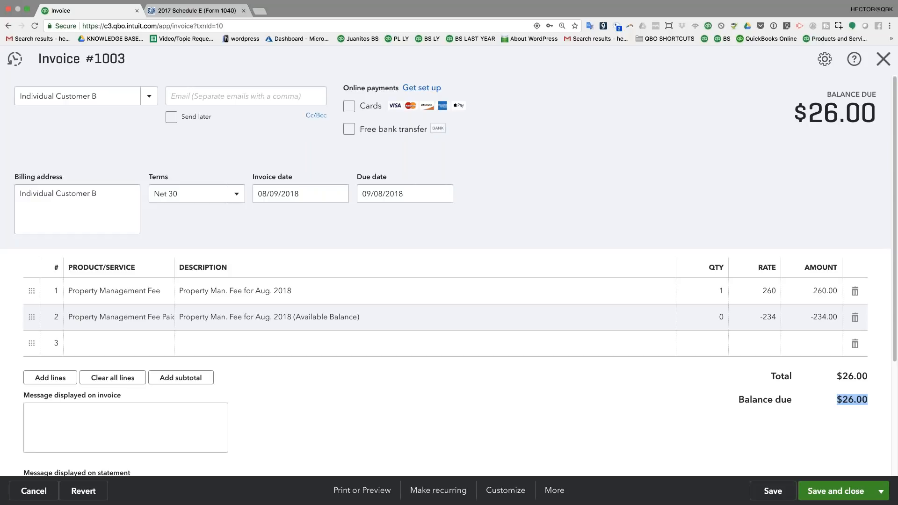
# - Change the second line's amount to -260, and save and close the invoice
pyautogui.click(807, 319)
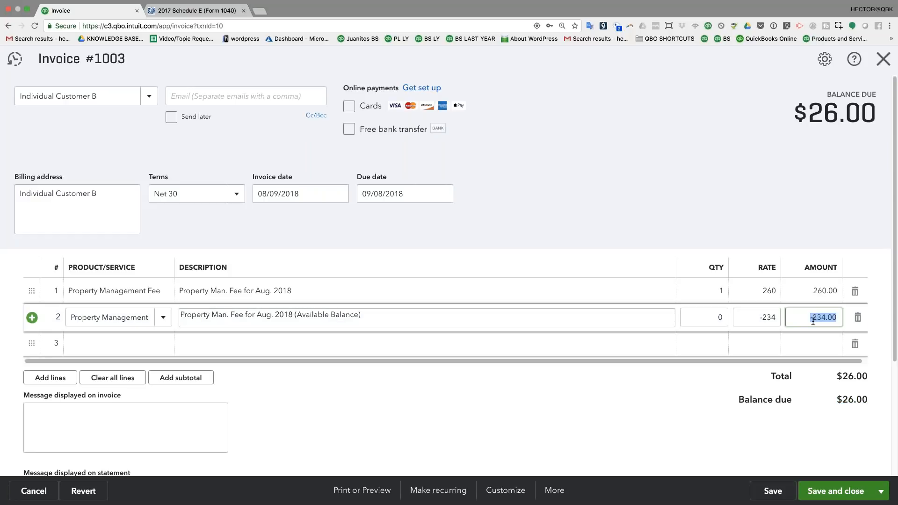
pyautogui.press('BackSpace')
pyautogui.write('-260')
pyautogui.click(812, 342)
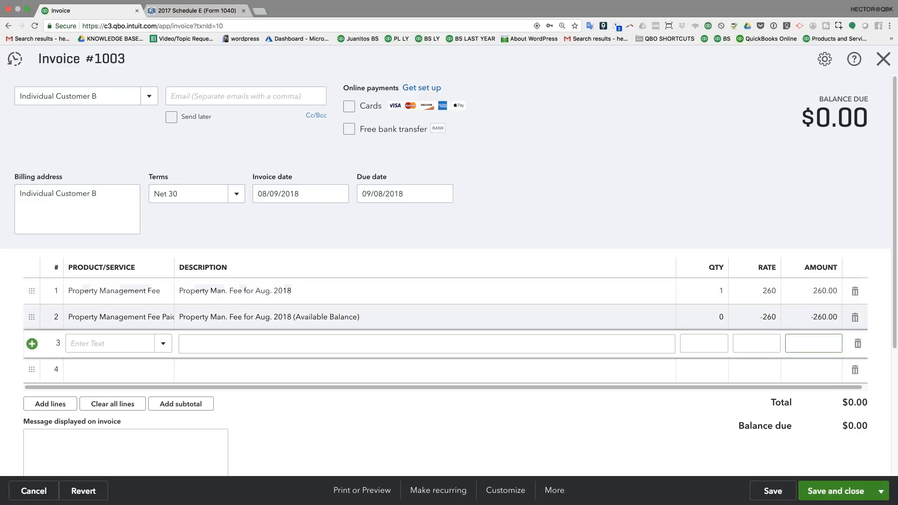
pyautogui.click(848, 491)
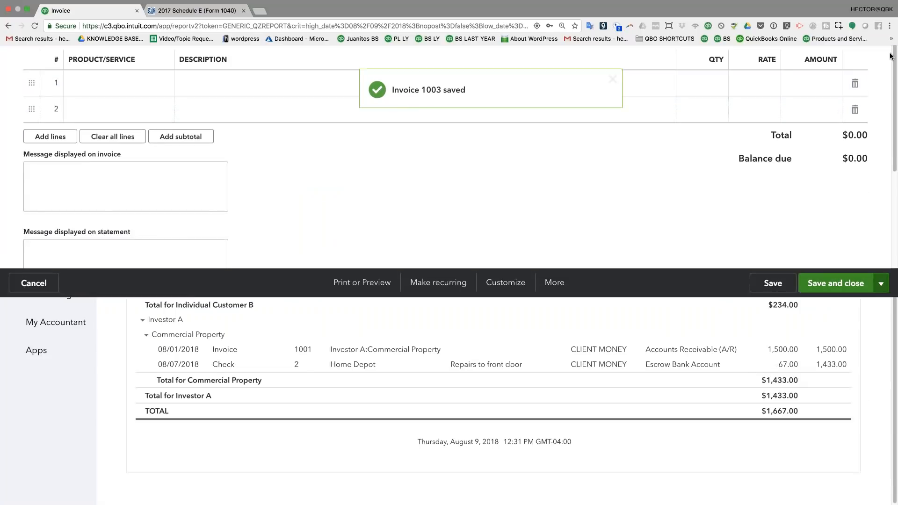
# - Rerun the CLIENT MONEY transaction report grouped by Customer and examine the total for Individual Customer B
pyautogui.click(187, 133)
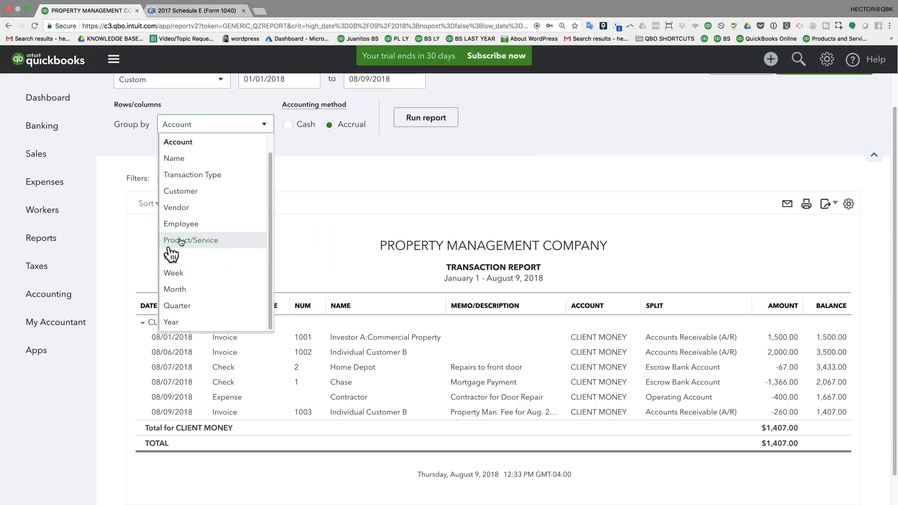
pyautogui.click(181, 211)
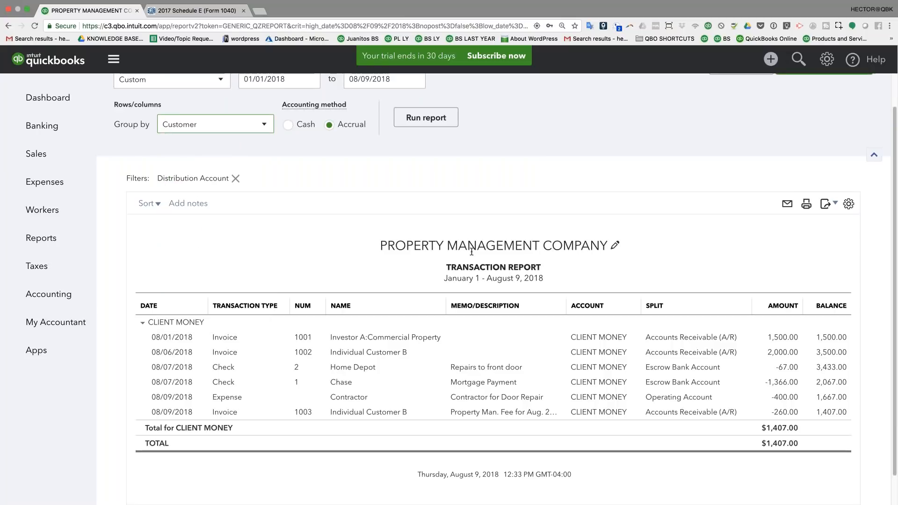
pyautogui.click(439, 122)
pyautogui.scroll(-3, 795, 327)
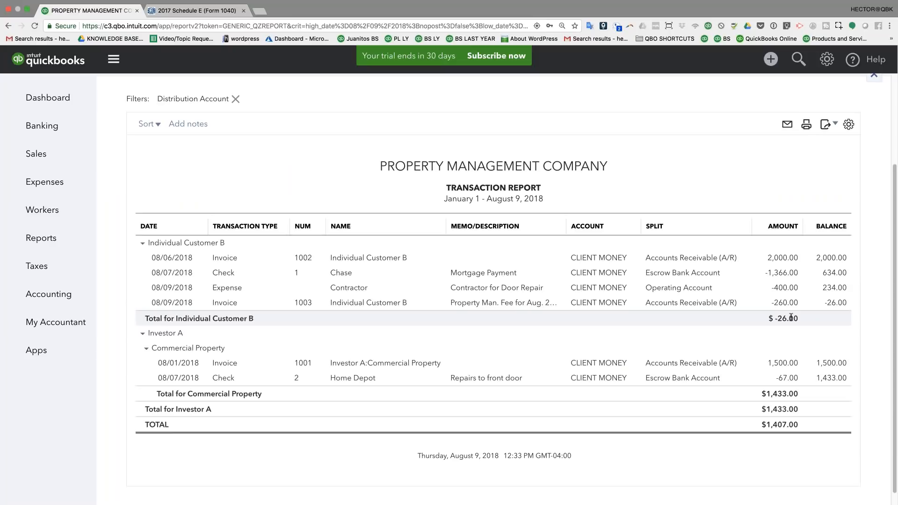
pyautogui.moveTo(775, 319); pyautogui.dragTo(798, 318)
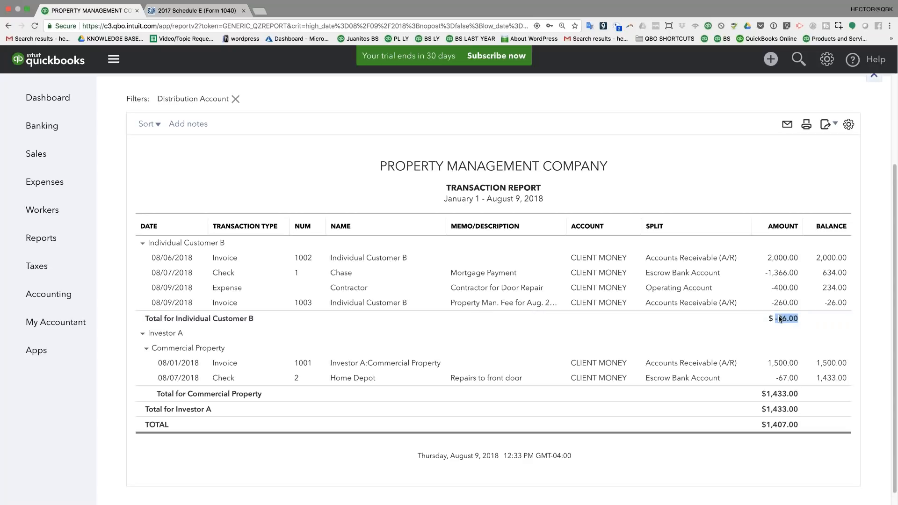
# - Open the Balance Sheet report and compare the Escrow Bank Account balance with the CLIENT MONEY liability
pyautogui.click(37, 157)
pyautogui.click(36, 239)
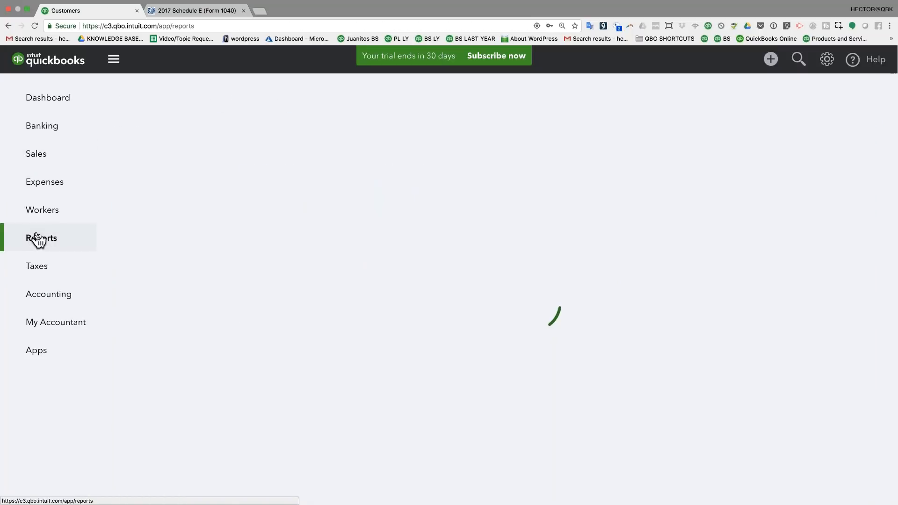
pyautogui.click(156, 257)
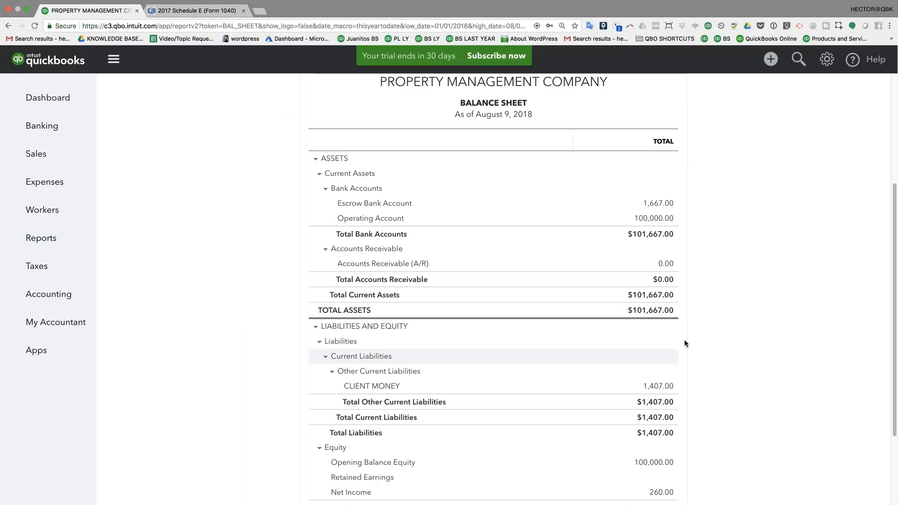
pyautogui.scroll(-3, 650, 232)
pyautogui.scroll(4, 650, 232)
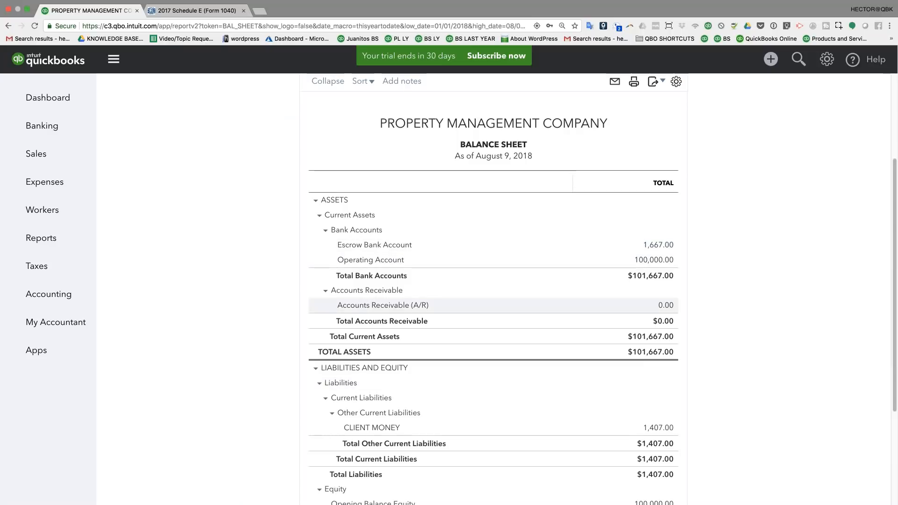
pyautogui.click(664, 430)
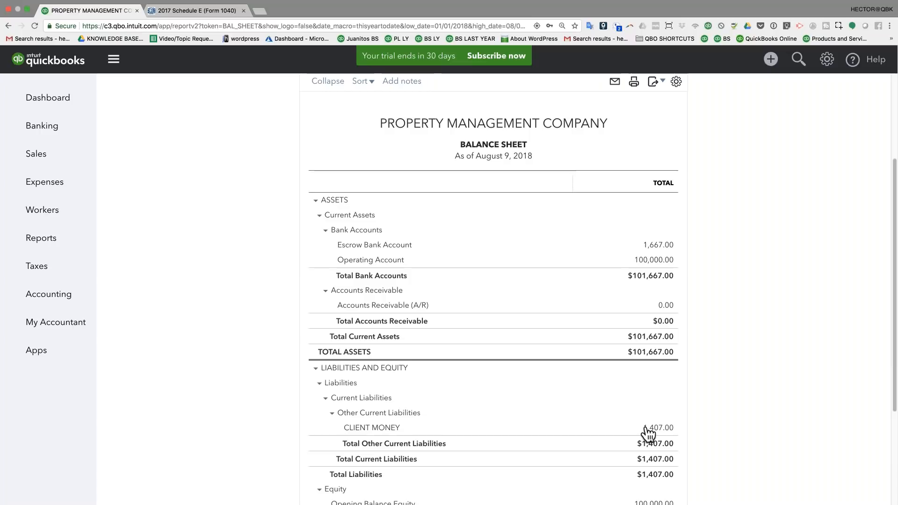
# - Record a transfer of 260 from Escrow Bank Account to Operating Account, dated 08/09/2018, and save and close it
pyautogui.click(771, 59)
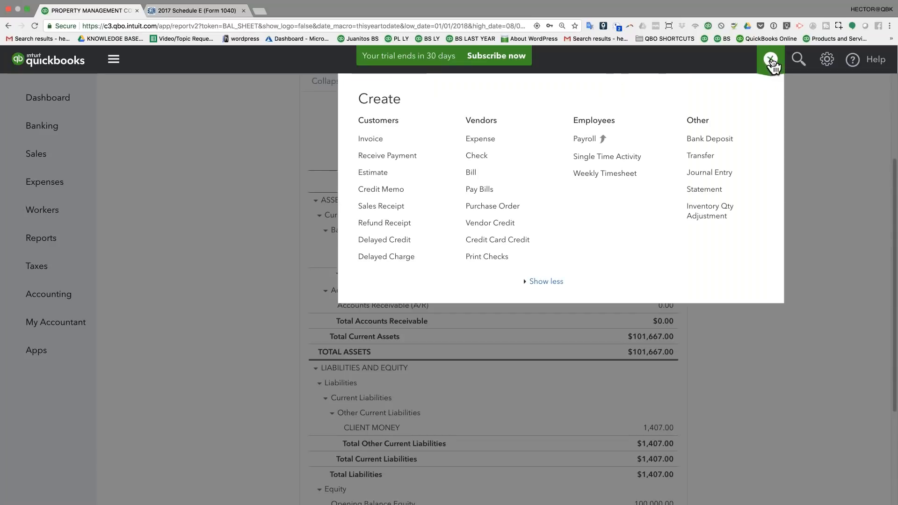
pyautogui.click(704, 157)
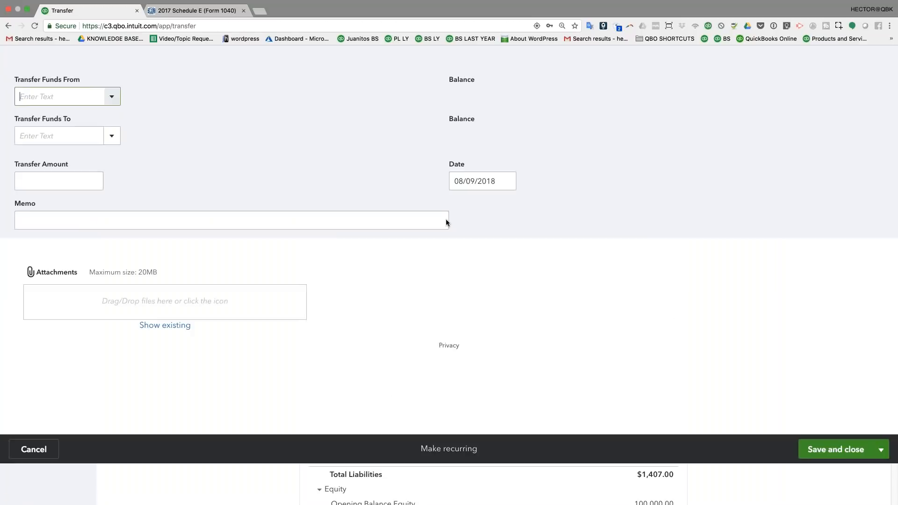
pyautogui.click(112, 138)
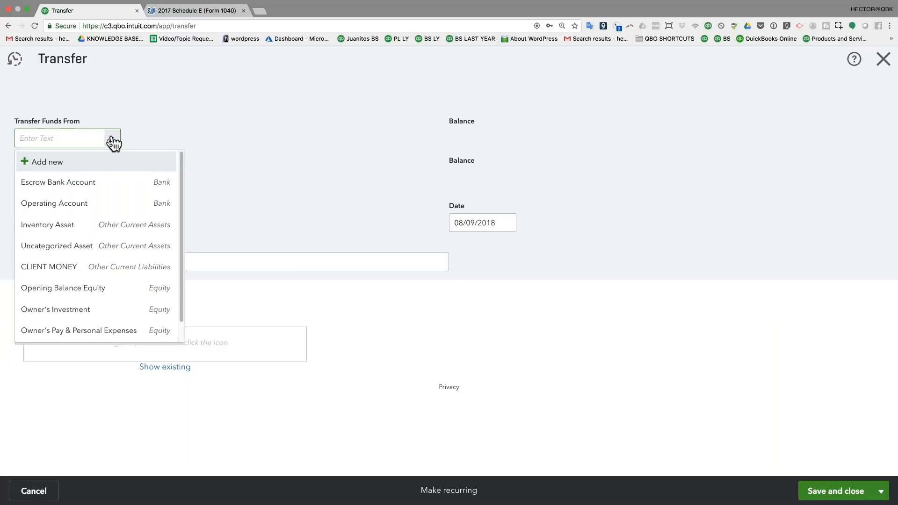
pyautogui.click(68, 186)
pyautogui.click(111, 179)
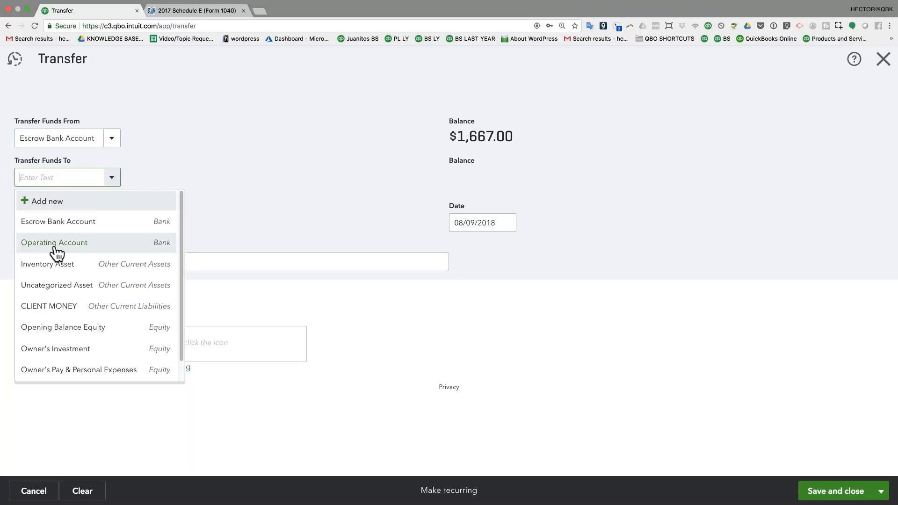
pyautogui.click(54, 248)
pyautogui.click(49, 223)
pyautogui.write('260')
pyautogui.click(56, 262)
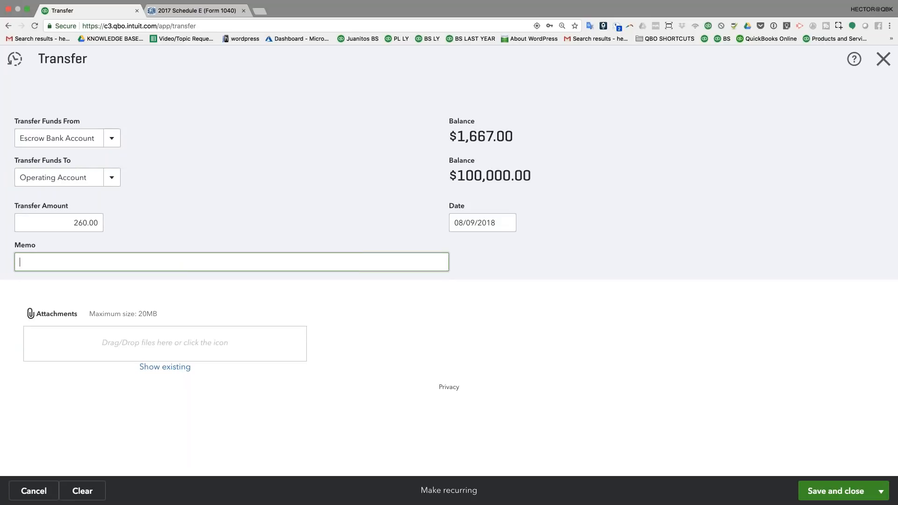
pyautogui.hotkey('shift', 'Tab')
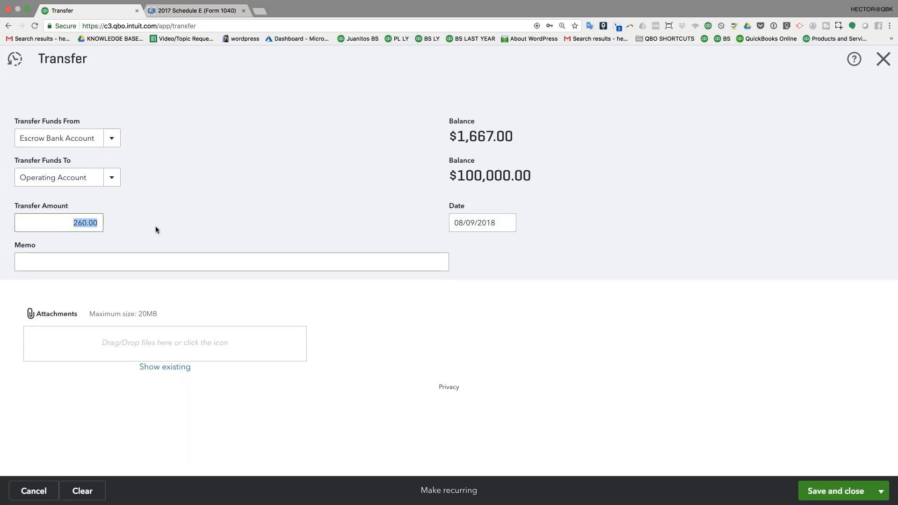
pyautogui.click(826, 491)
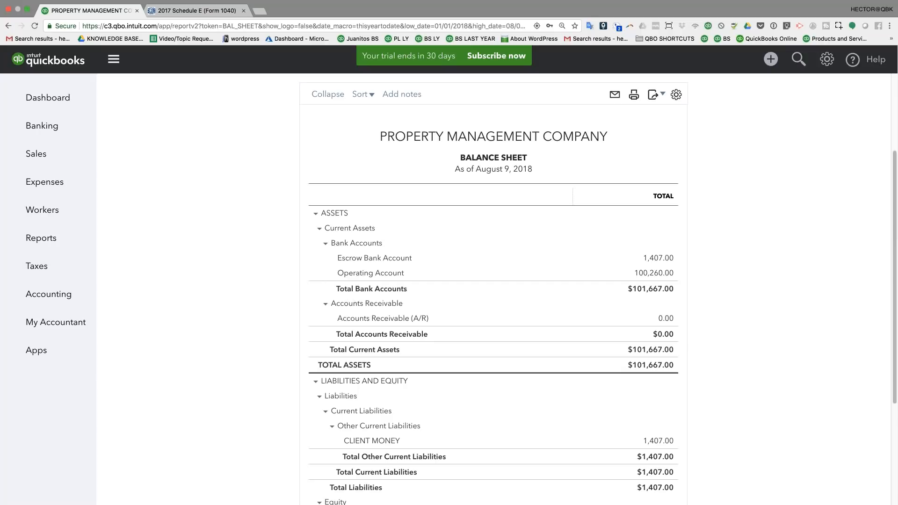
# - Review the Balance Sheet's escrow balance against the CLIENT MONEY liability, and open the Profit and Loss report to examine income
pyautogui.scroll(-2, 716, 316)
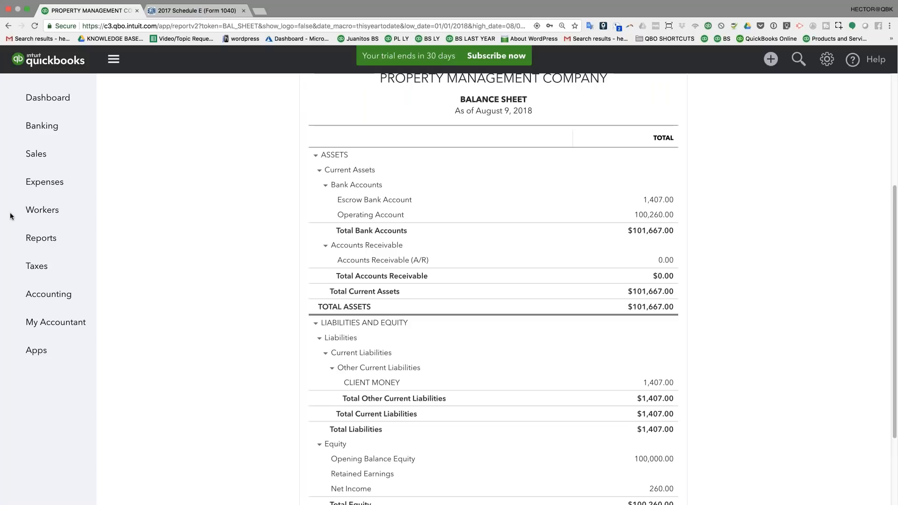
pyautogui.click(41, 241)
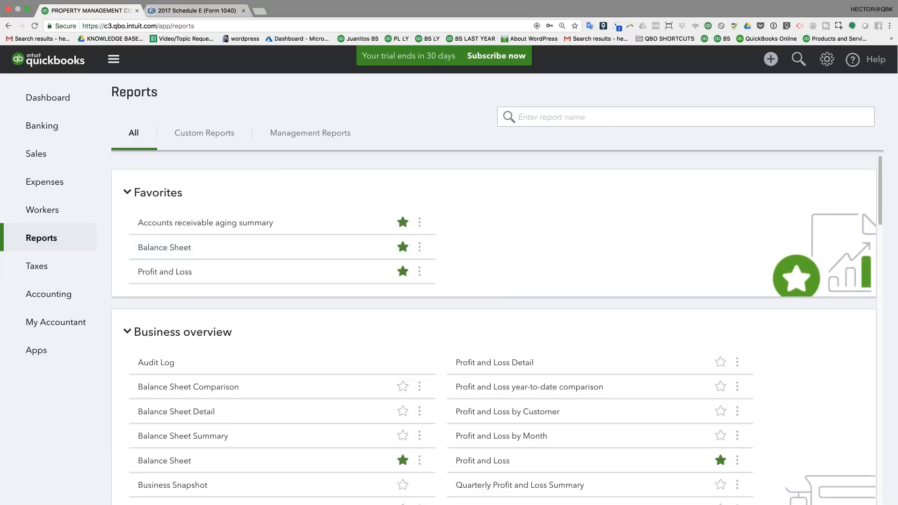
pyautogui.click(170, 272)
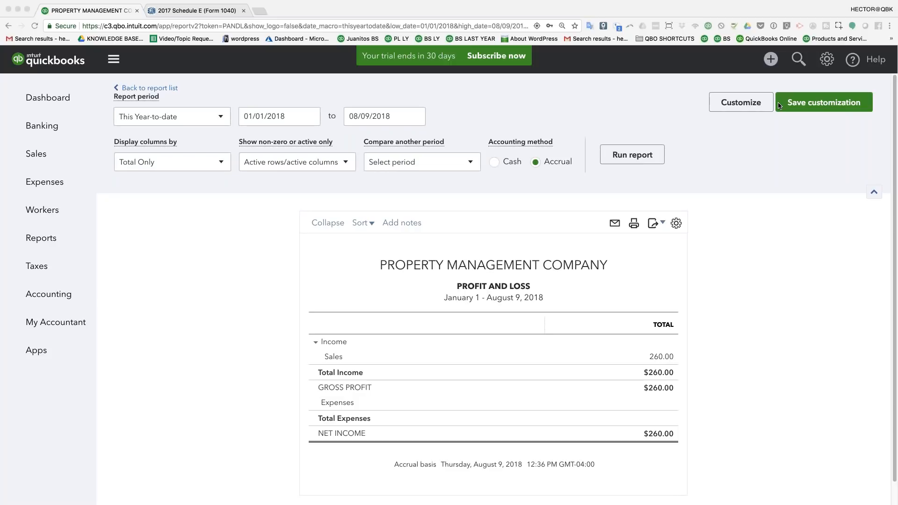
# - Open the company's Account and Settings
pyautogui.click(826, 60)
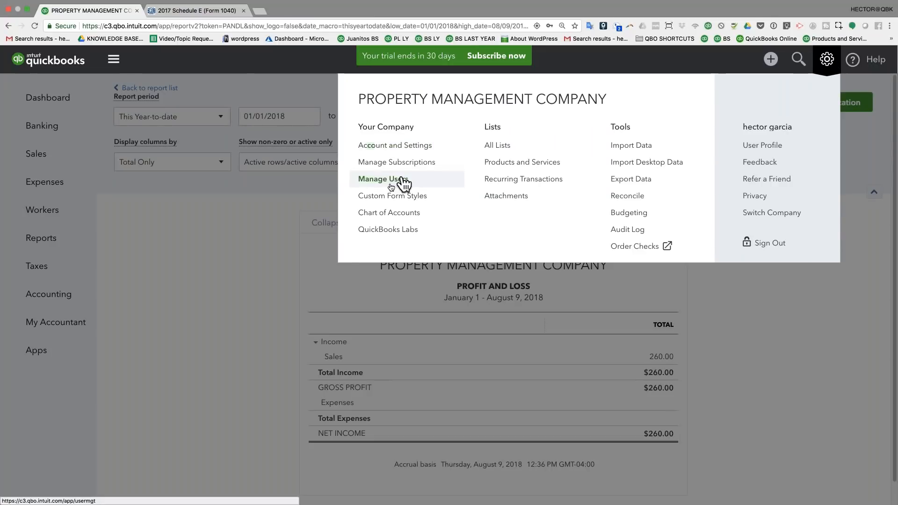
pyautogui.click(399, 146)
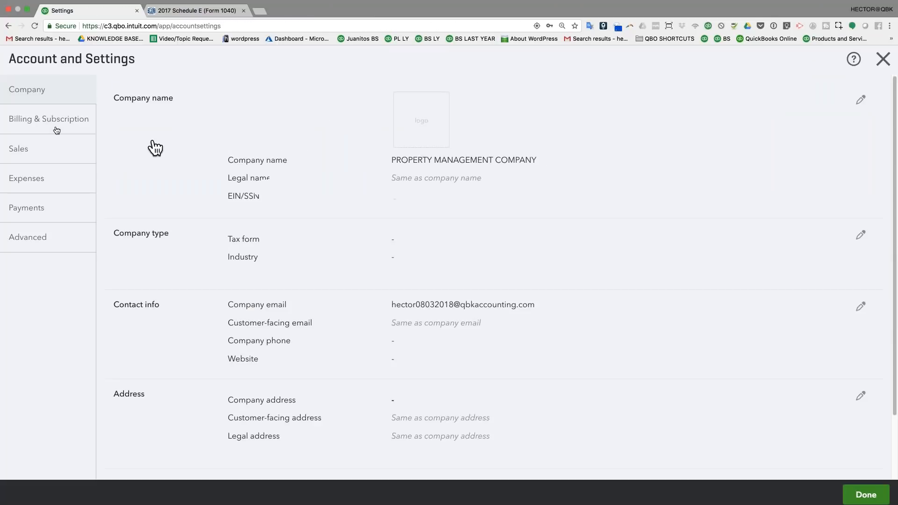
# - Turn on class tracking in the advanced company settings, save it, and close the settings
pyautogui.click(28, 237)
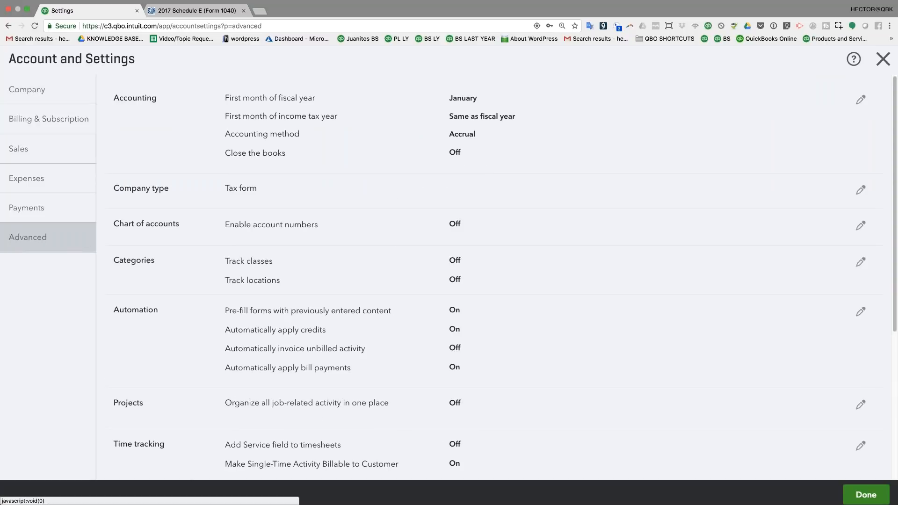
pyautogui.click(368, 270)
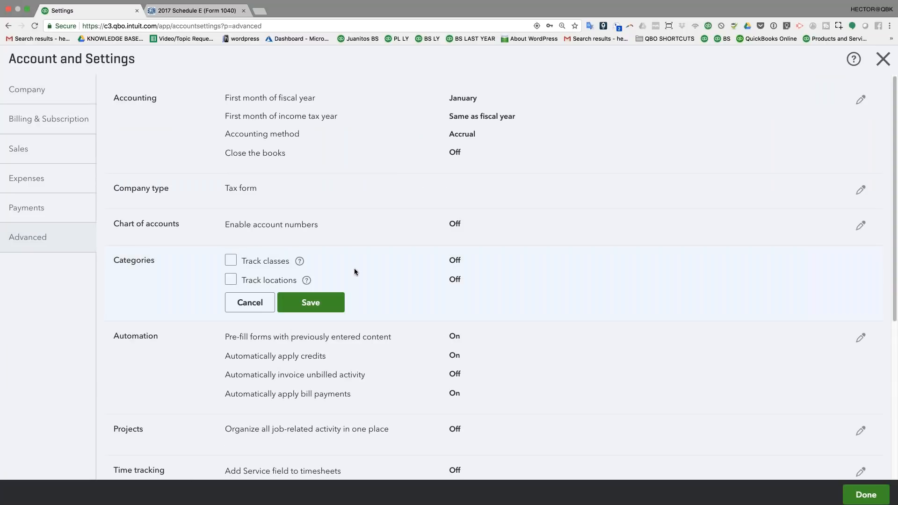
pyautogui.click(230, 260)
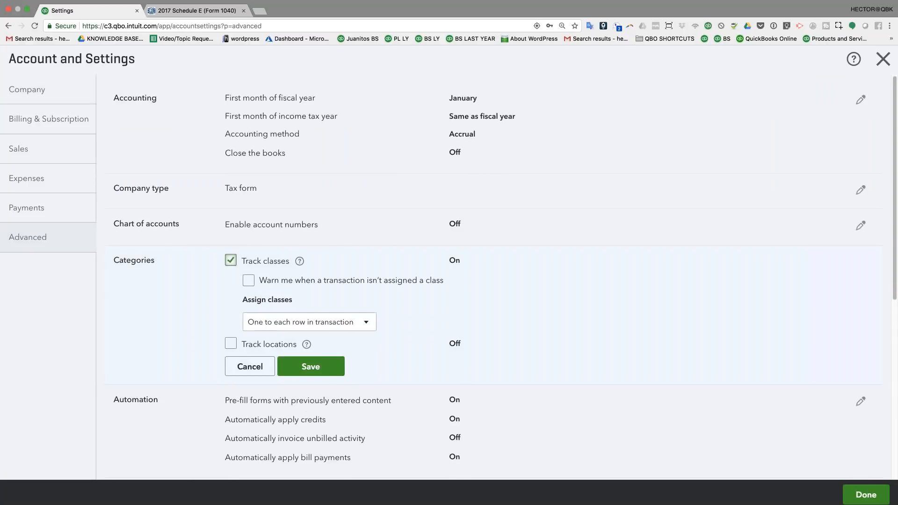
pyautogui.click(321, 367)
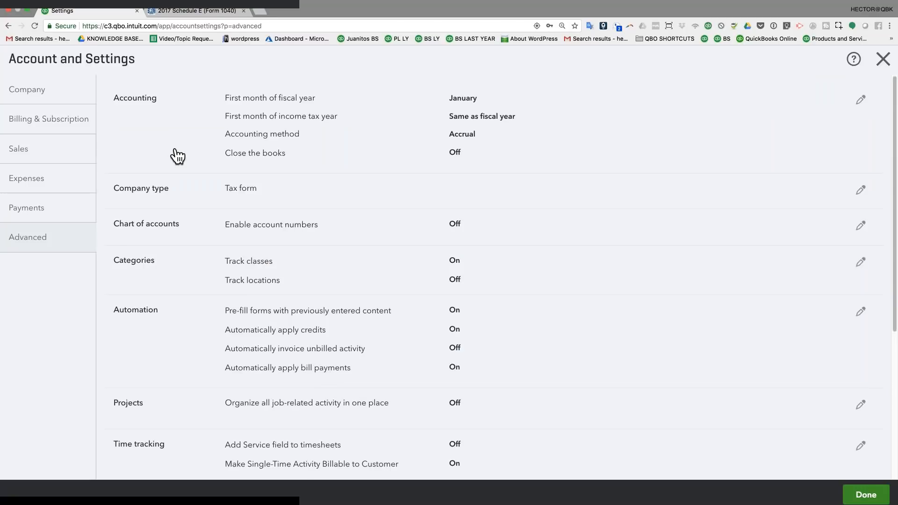
pyautogui.click(883, 60)
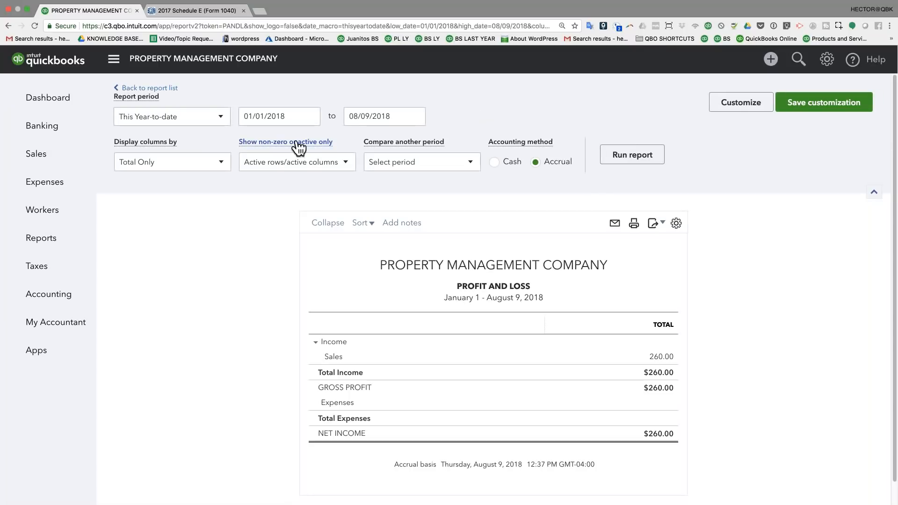
# - Open the company's chart of accounts and look through the existing account list
pyautogui.click(831, 61)
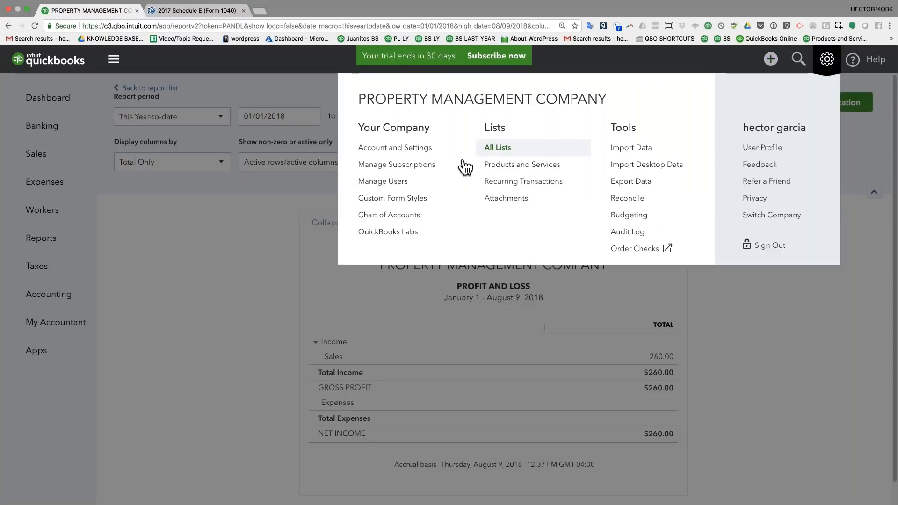
pyautogui.click(396, 221)
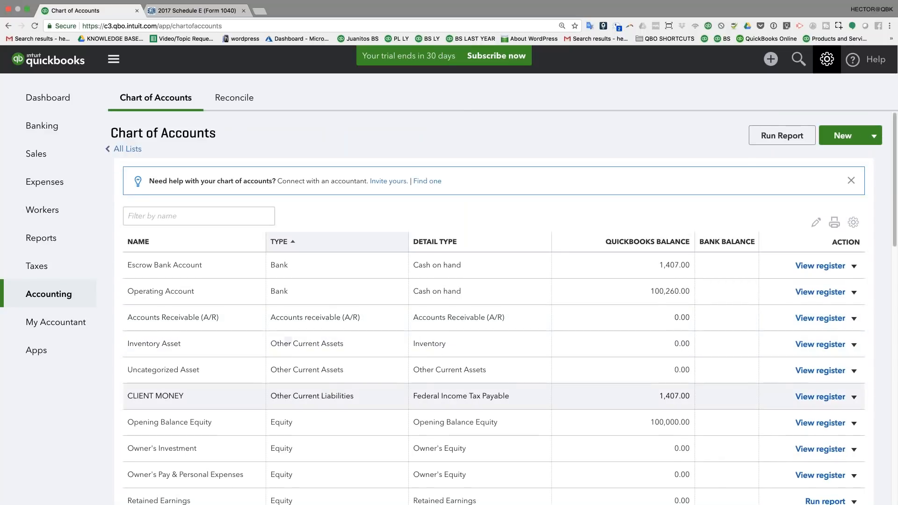
pyautogui.scroll(-6, 138, 395)
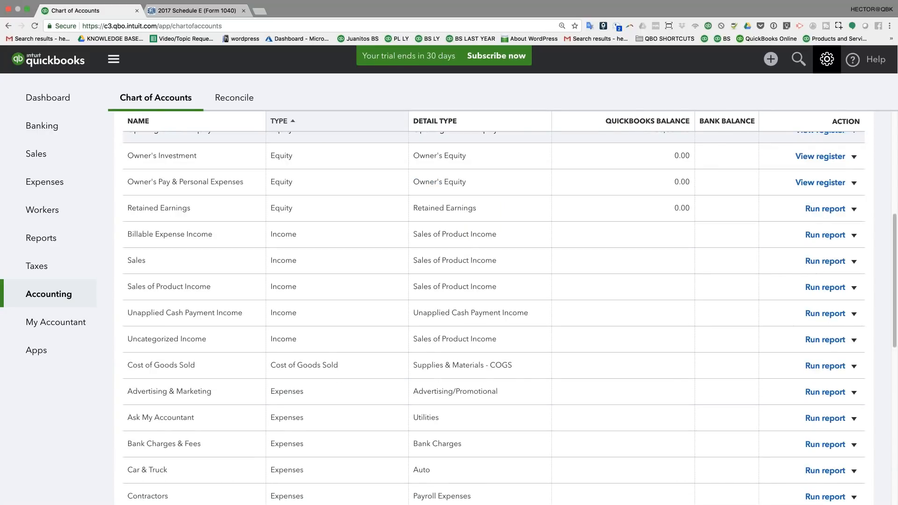
pyautogui.scroll(-10, 391, 328)
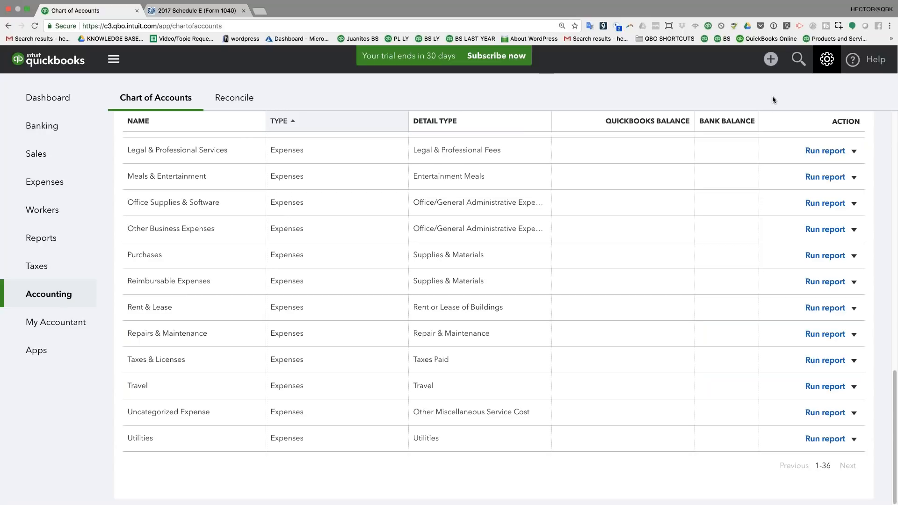
pyautogui.scroll(15, 783, 125)
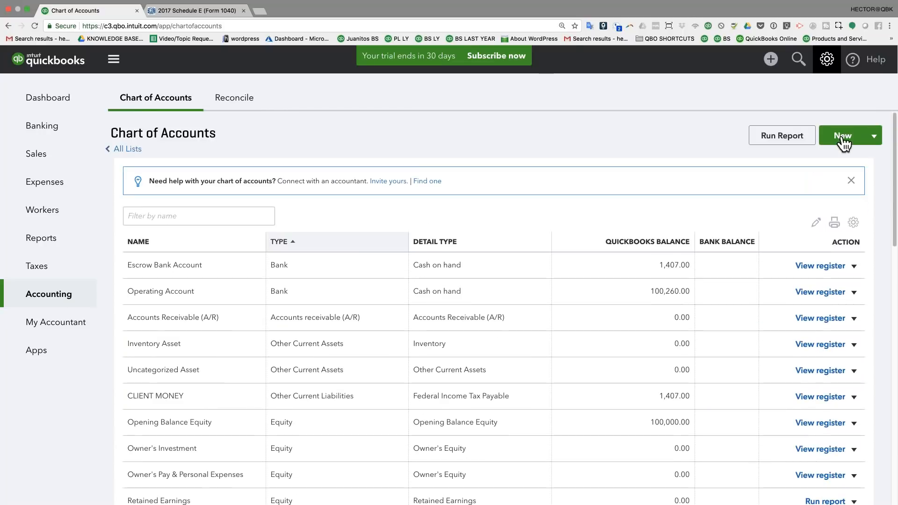
# - Start a new account with the account type Other Income and name it Rents Collected
pyautogui.click(842, 135)
pyautogui.click(270, 146)
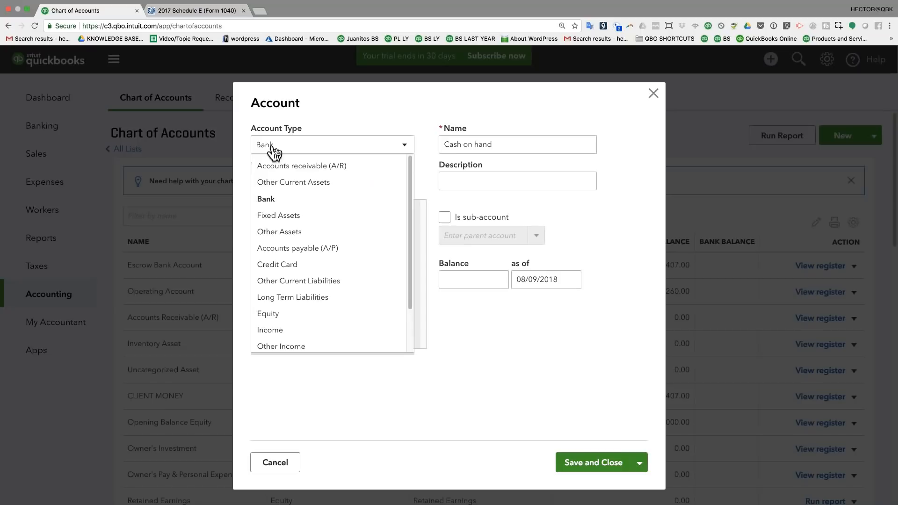
pyautogui.click(309, 346)
pyautogui.click(510, 146)
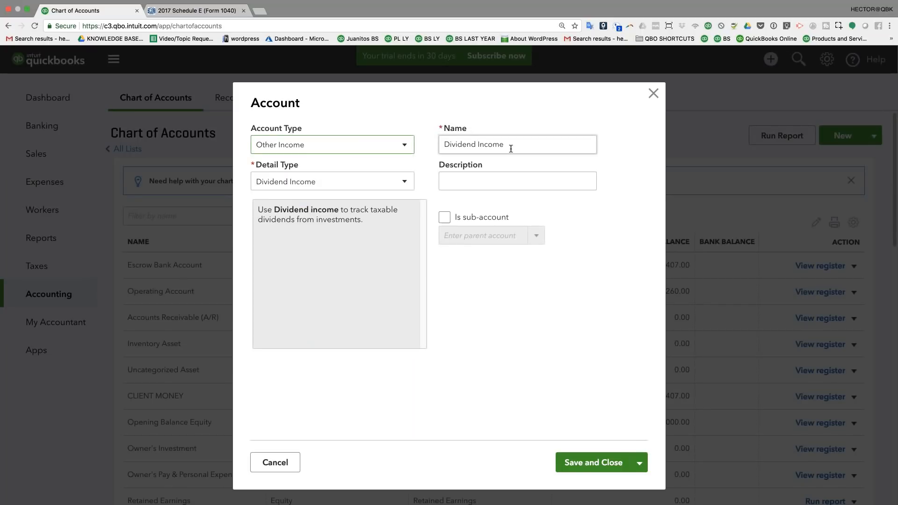
pyautogui.moveTo(505, 144); pyautogui.dragTo(407, 150)
pyautogui.write('Re')
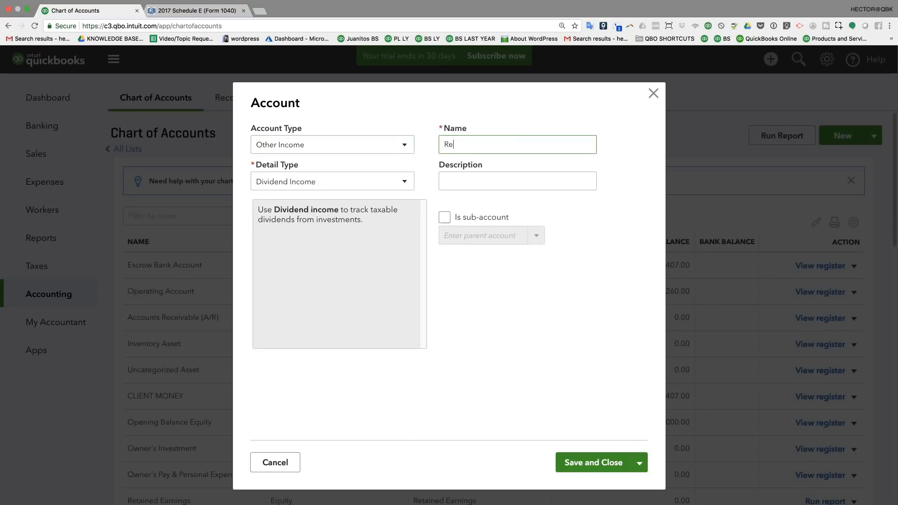
pyautogui.write('nts Collected')
# - Keep Other Income as the account type, save the Rents Collected account, and start another blank account
pyautogui.click(308, 145)
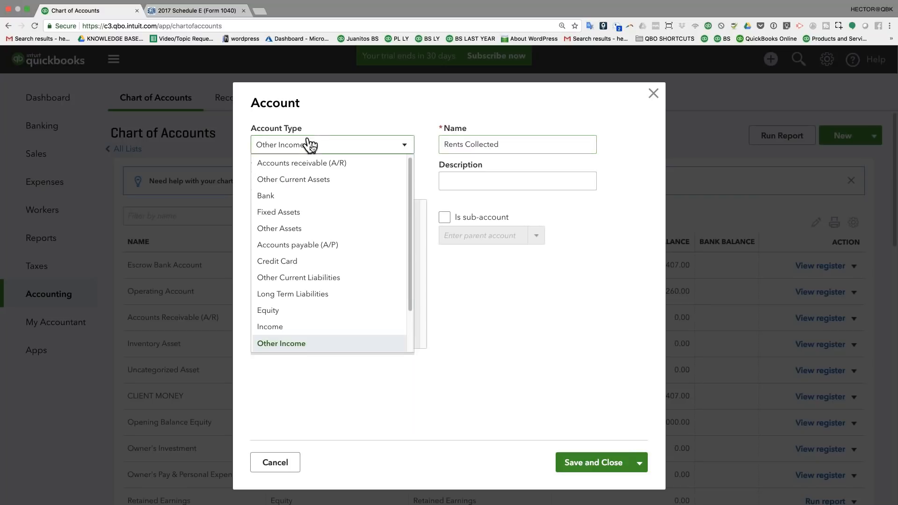
pyautogui.click(517, 150)
pyautogui.moveTo(517, 149); pyautogui.dragTo(426, 150)
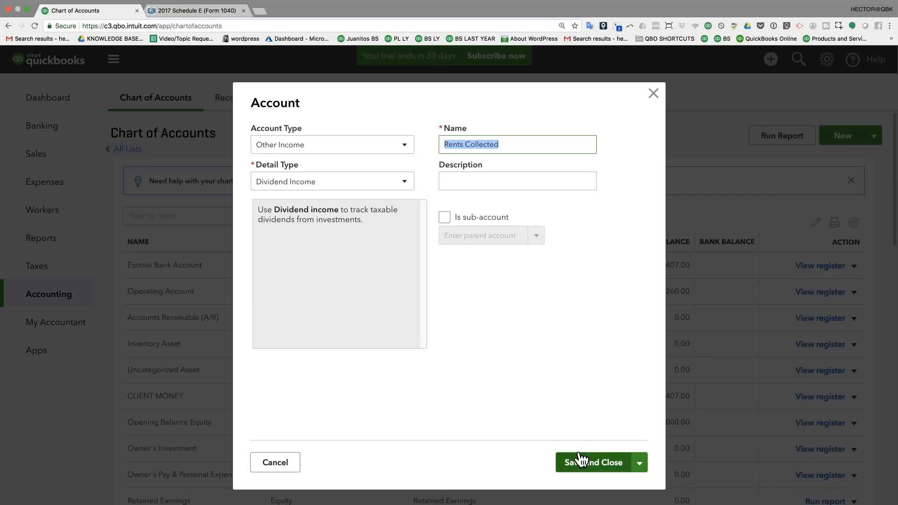
pyautogui.click(281, 146)
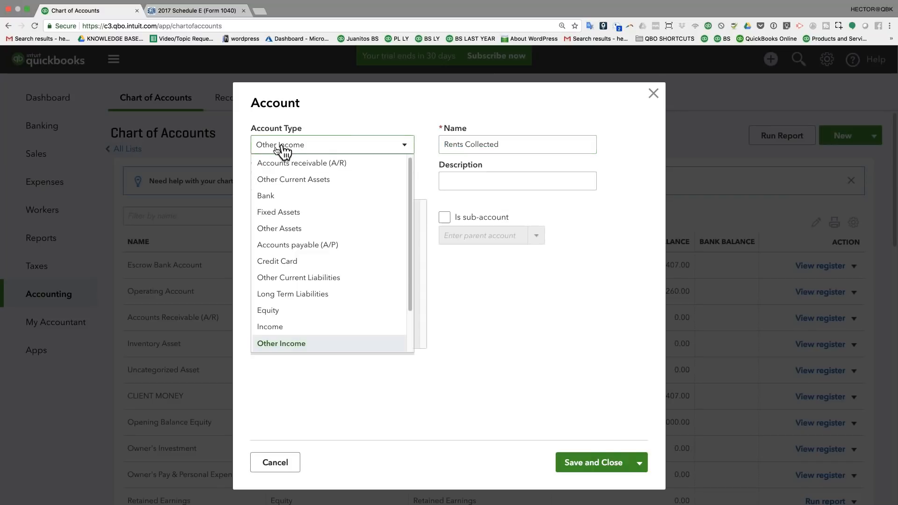
pyautogui.click(310, 149)
pyautogui.click(527, 143)
pyautogui.click(641, 463)
pyautogui.click(590, 485)
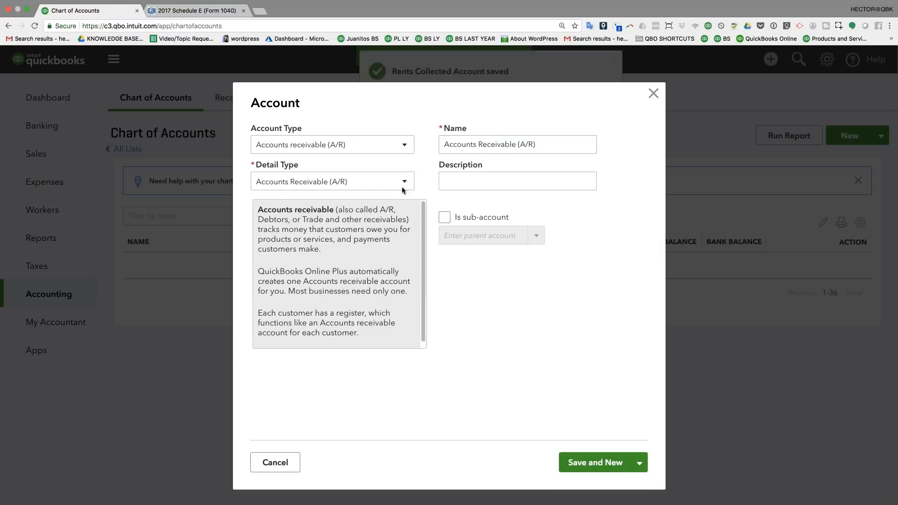
# - Add an Other Income account named Other Fees Collected and save it, continuing with a new account
pyautogui.click(344, 148)
pyautogui.scroll(-2, 307, 290)
pyautogui.click(300, 294)
pyautogui.click(517, 144)
pyautogui.write('Other ')
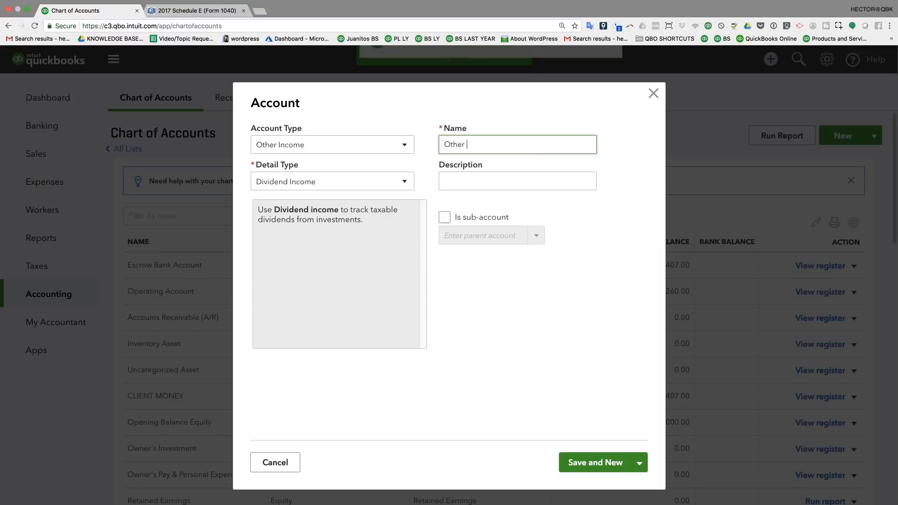
pyautogui.write('Fees Collected')
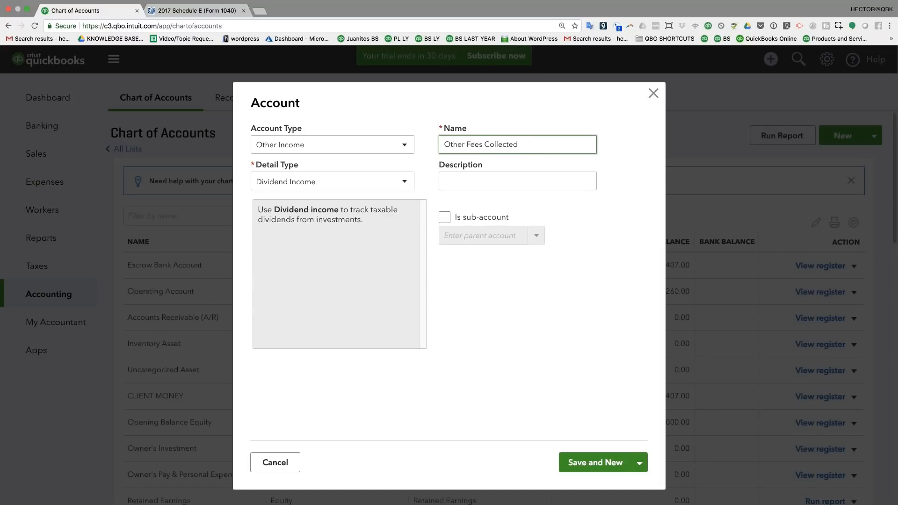
pyautogui.press('Tab')
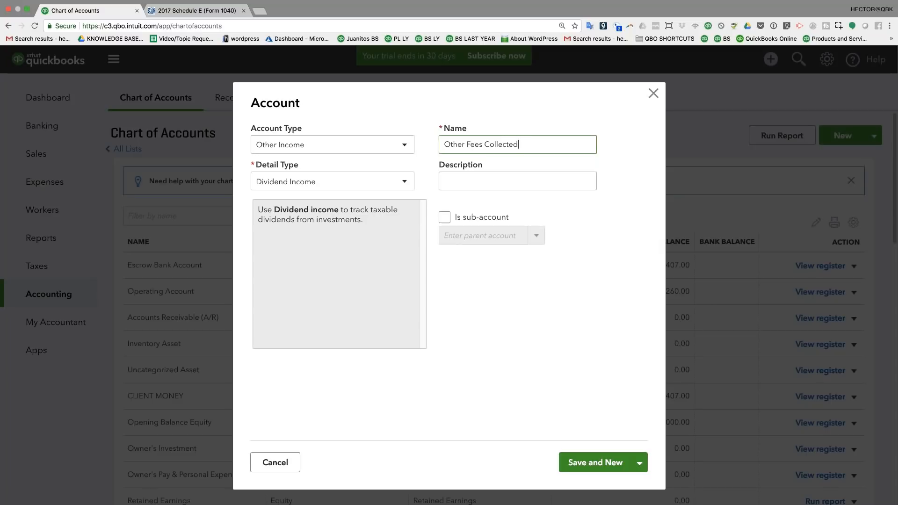
pyautogui.click(608, 468)
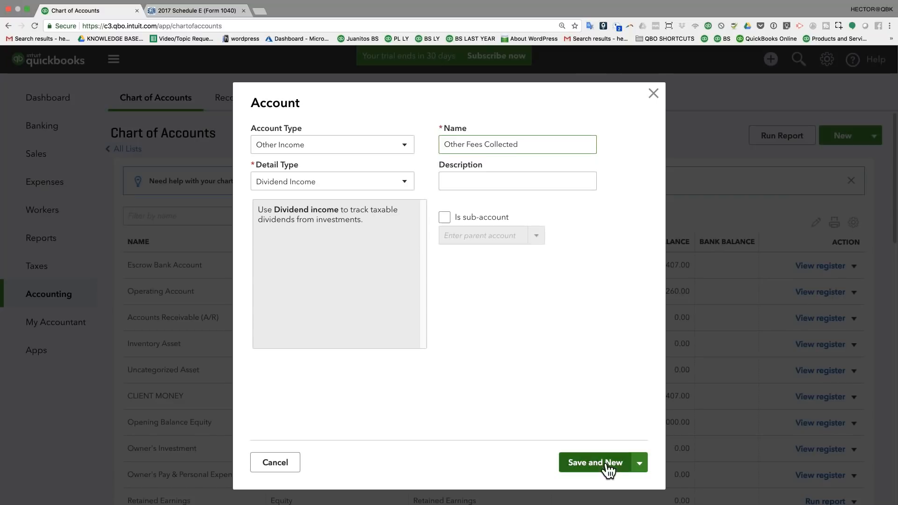
# - Add an Other Expense account named Property Operating Expenses and save it, continuing with a new account
pyautogui.click(333, 148)
pyautogui.scroll(-2, 308, 328)
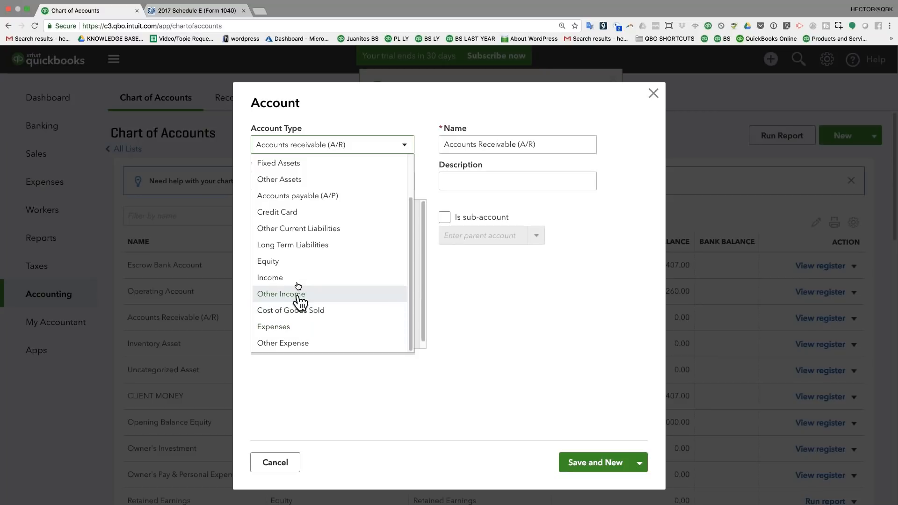
pyautogui.click(306, 346)
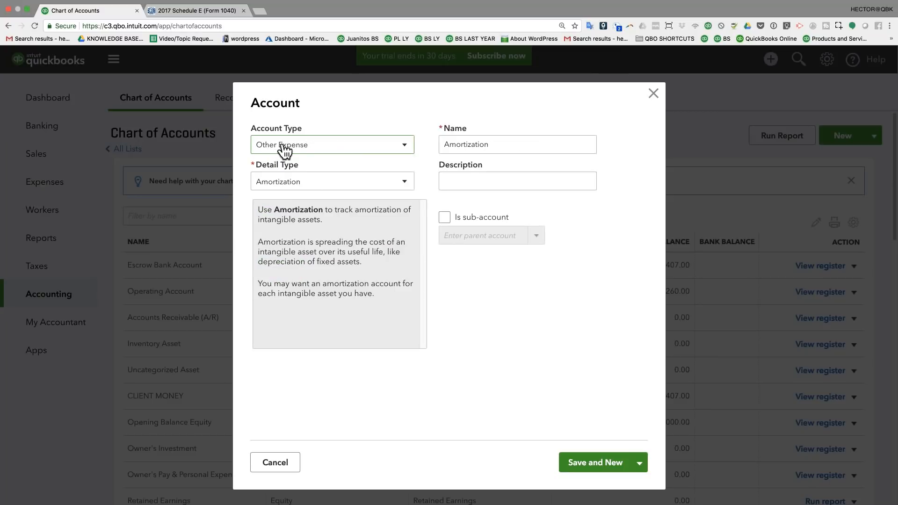
pyautogui.doubleClick(463, 145)
pyautogui.write('O')
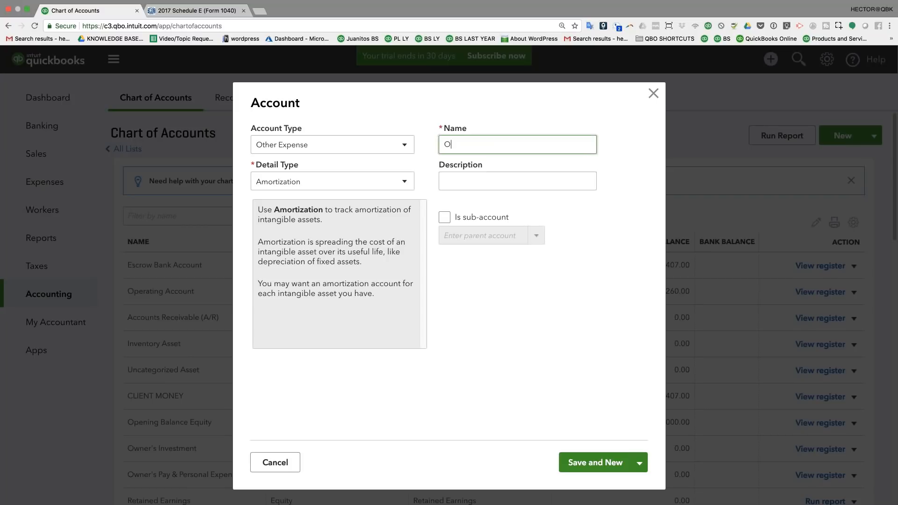
pyautogui.press('BackSpace')
pyautogui.write('Property Operating Expenses')
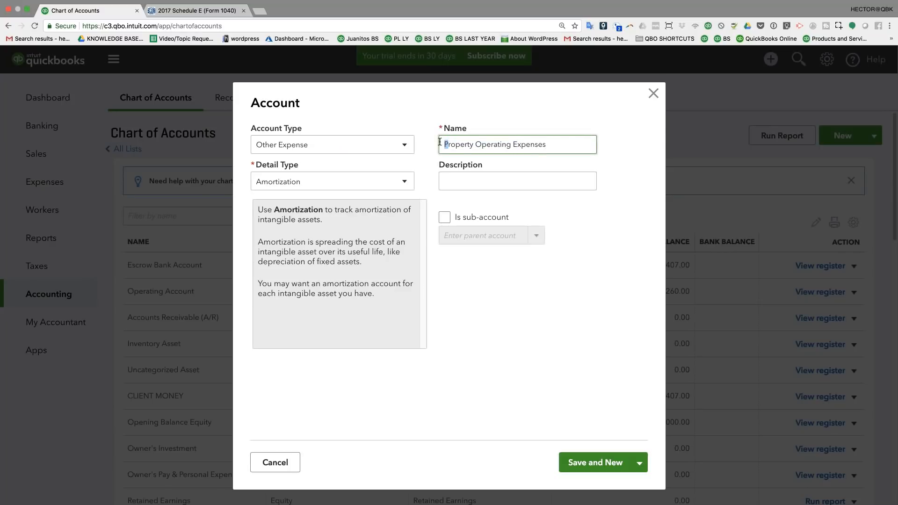
pyautogui.moveTo(444, 144); pyautogui.dragTo(554, 144)
pyautogui.click(293, 144)
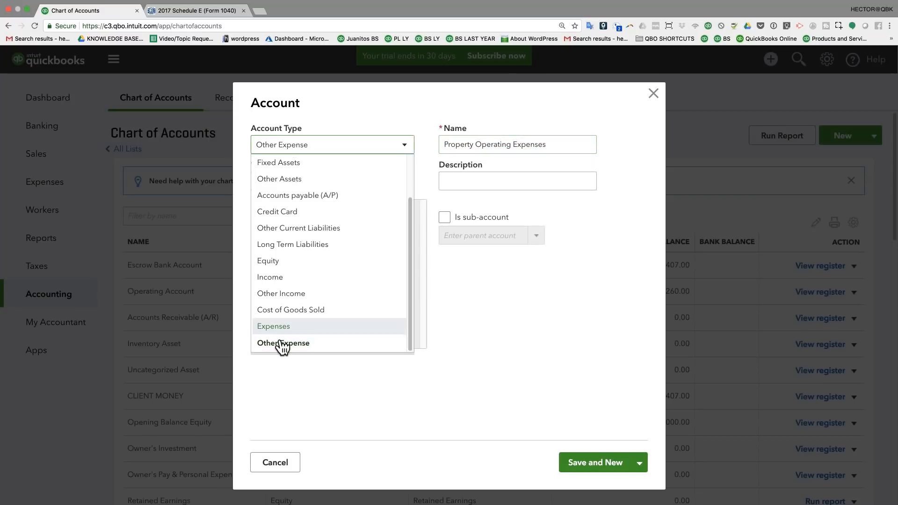
pyautogui.click(568, 463)
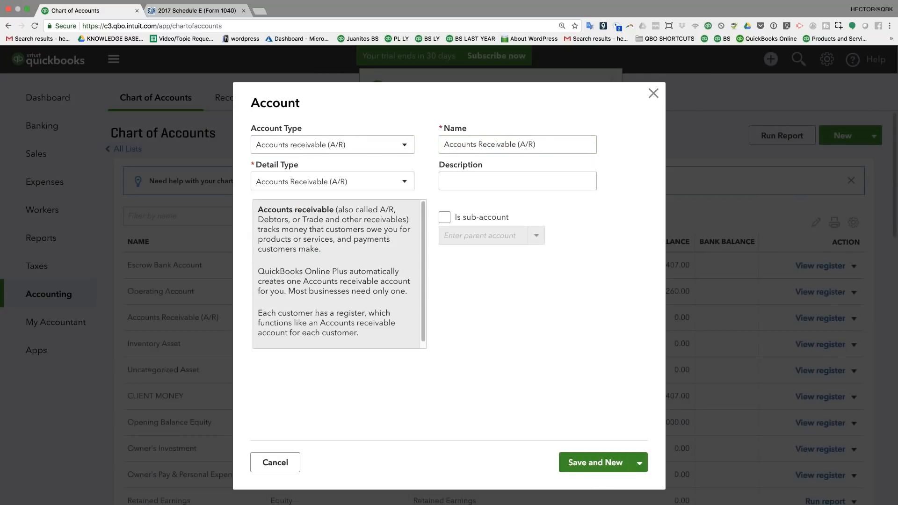
# - Set the new account's type to Other Expense and name it Balance Related Expense
pyautogui.click(327, 145)
pyautogui.click(301, 344)
pyautogui.doubleClick(506, 148)
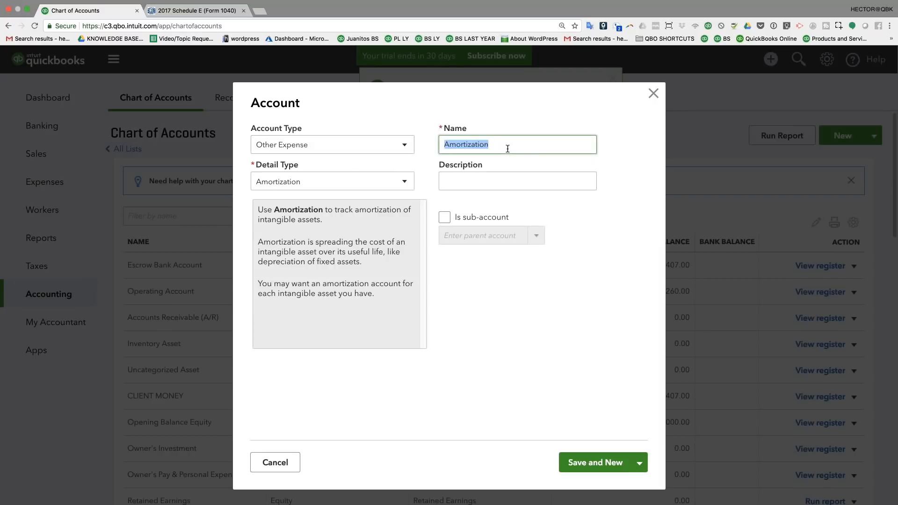
pyautogui.write('Balance')
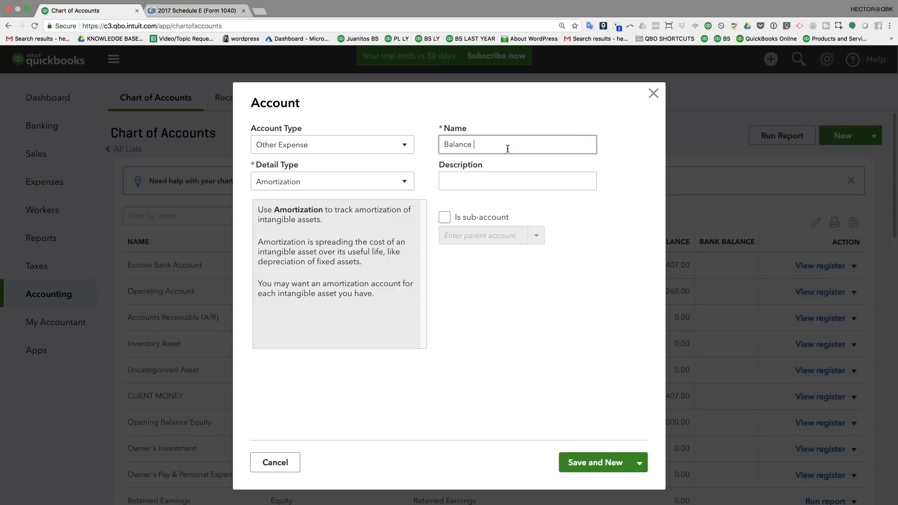
pyautogui.write(' Related Expense')
pyautogui.moveTo(476, 148); pyautogui.dragTo(387, 158)
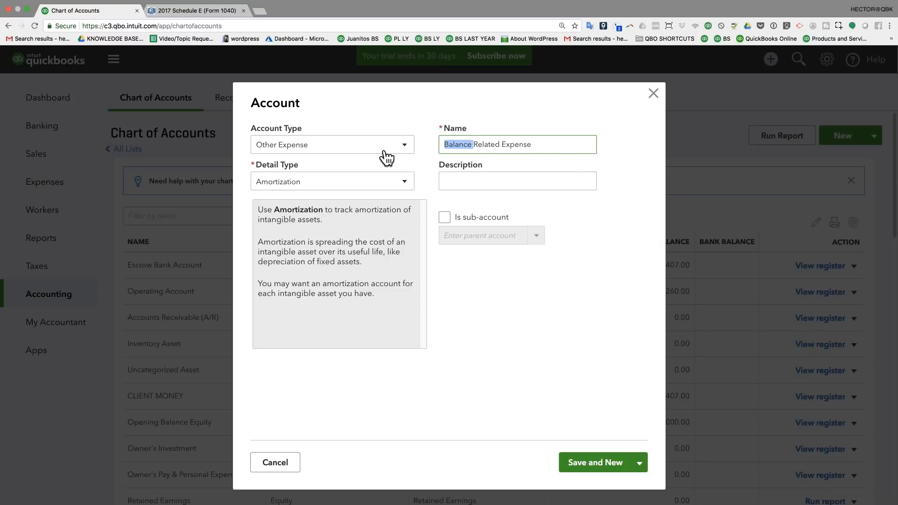
pyautogui.click(451, 145)
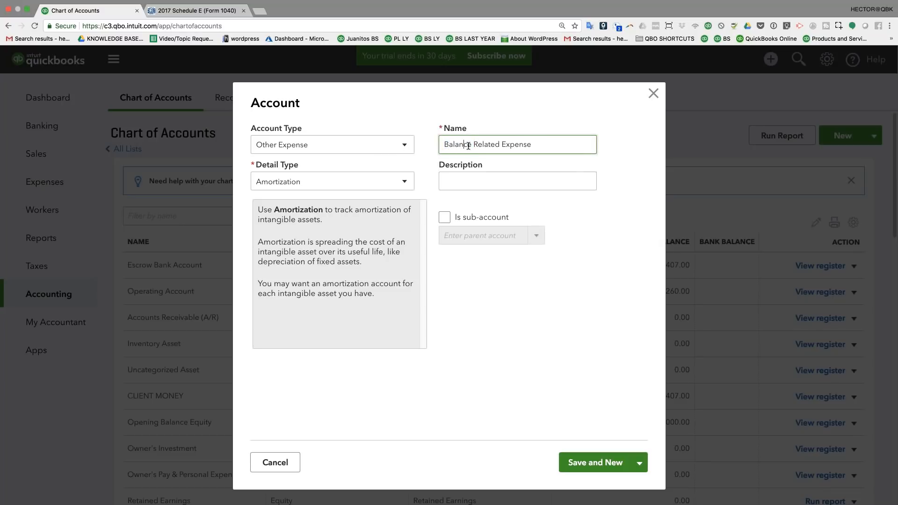
pyautogui.moveTo(442, 145); pyautogui.dragTo(471, 146)
pyautogui.doubleClick(444, 144)
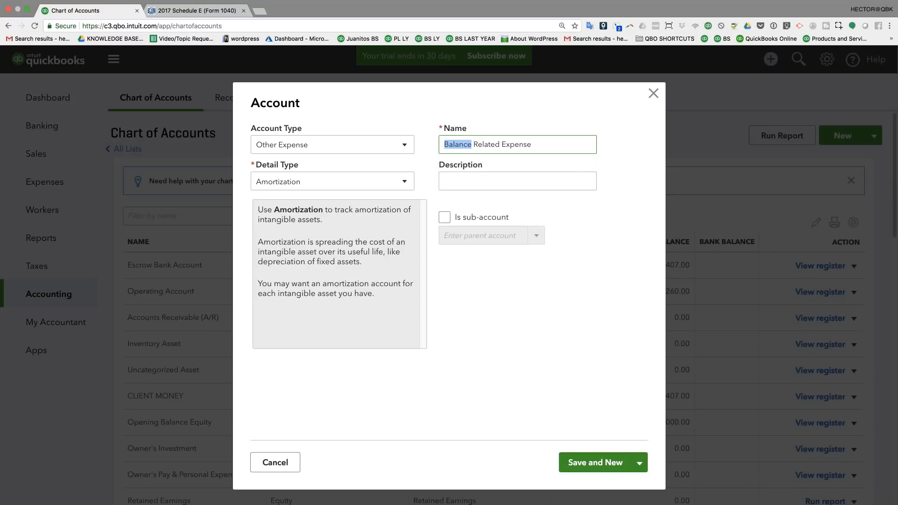
pyautogui.click(296, 182)
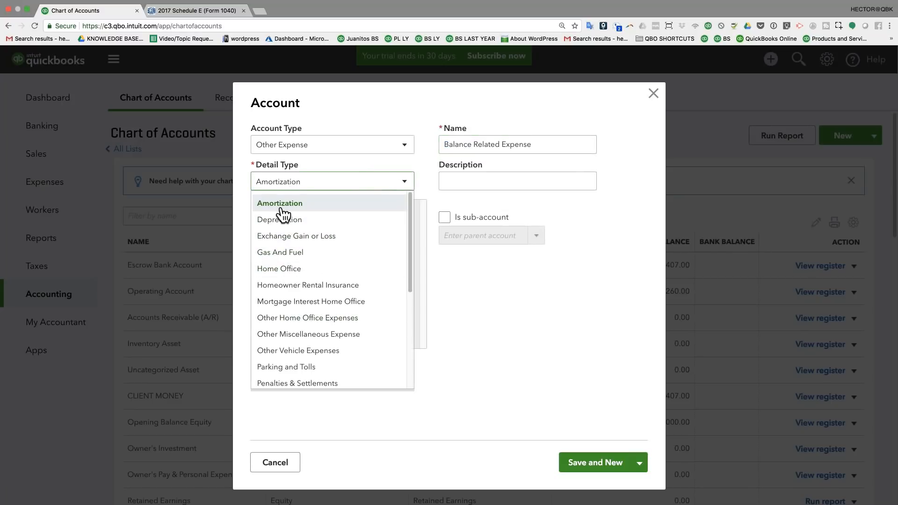
pyautogui.click(306, 203)
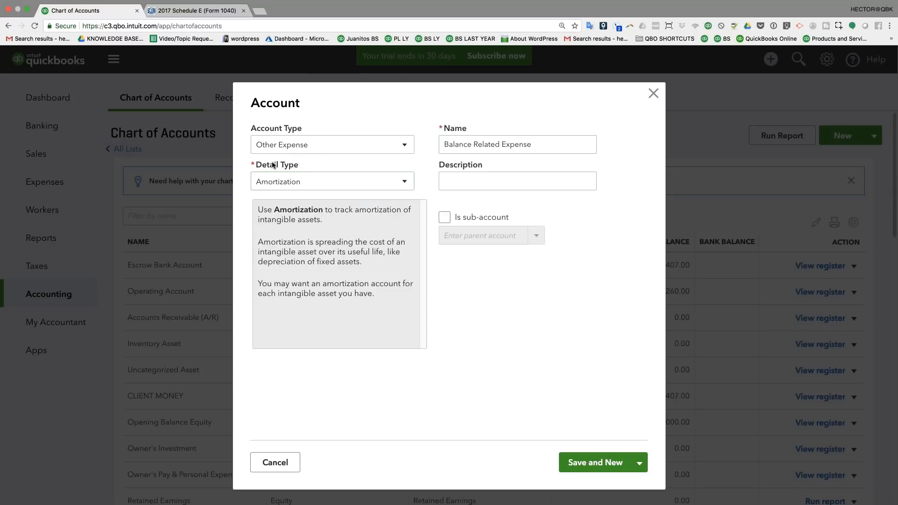
pyautogui.moveTo(256, 165); pyautogui.dragTo(348, 173)
pyautogui.click(308, 169)
pyautogui.moveTo(251, 164); pyautogui.dragTo(301, 168)
pyautogui.click(254, 165)
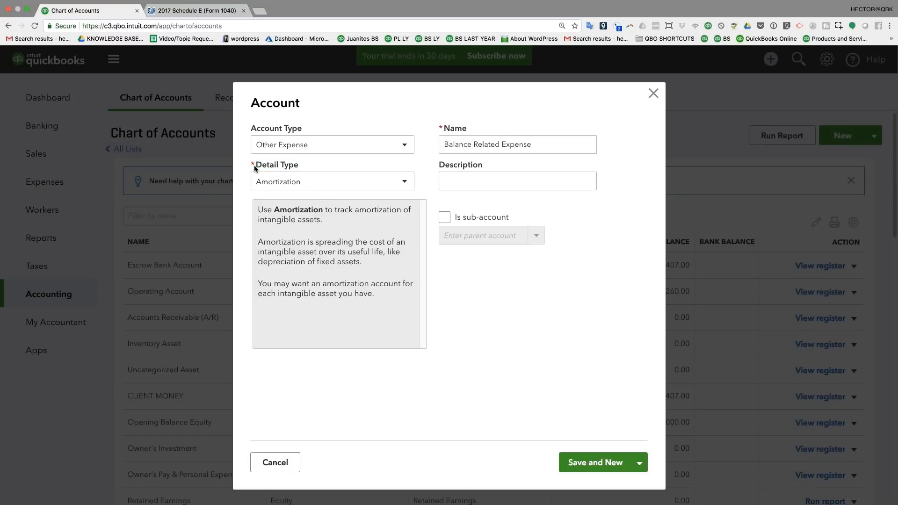
# - Keep Other Expense as the account type, save the Balance Related Expense account, and continue with a new account
pyautogui.click(323, 192)
pyautogui.click(321, 186)
pyautogui.click(302, 145)
pyautogui.click(280, 145)
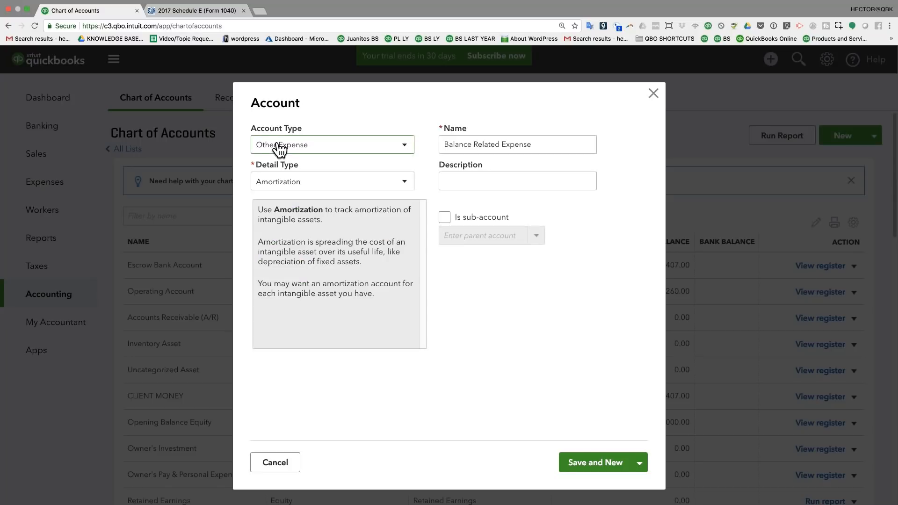
pyautogui.tripleClick(495, 144)
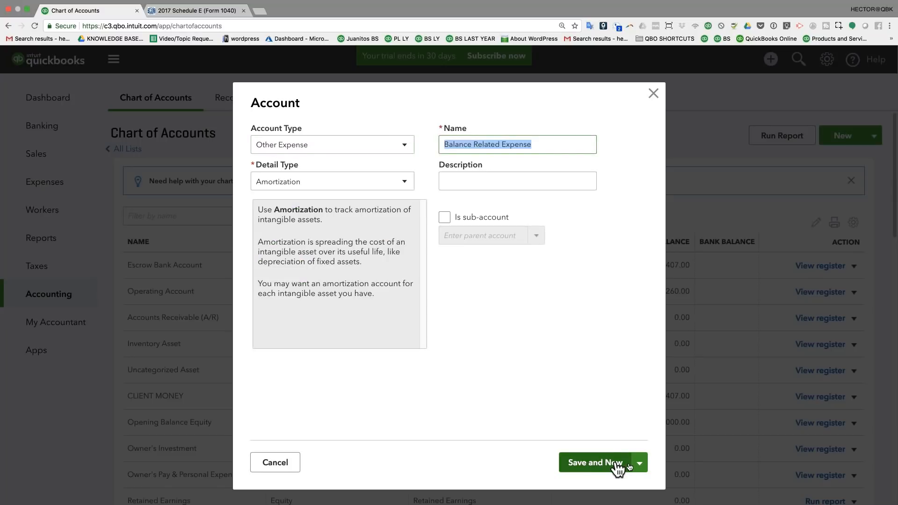
pyautogui.click(640, 463)
pyautogui.click(621, 482)
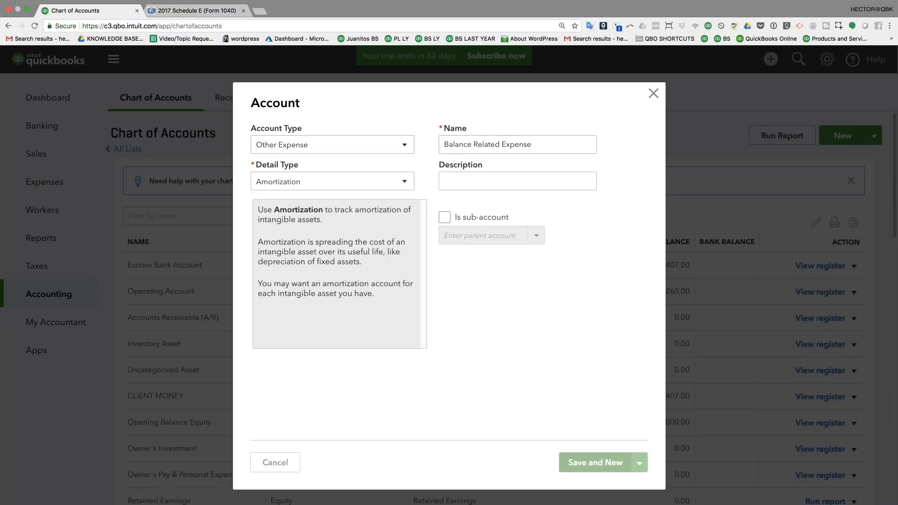
# - Set the new account's type to Other Expense and name it Property Repairs
pyautogui.click(330, 146)
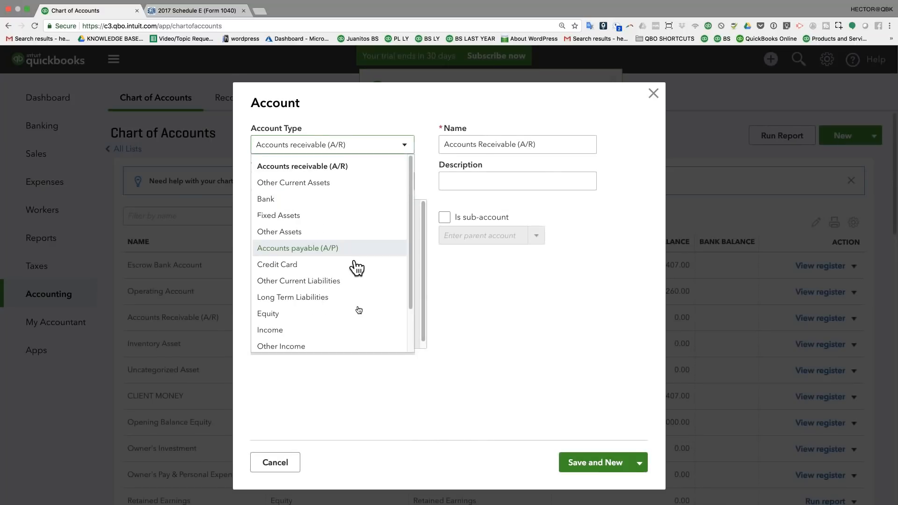
pyautogui.scroll(-3, 357, 268)
pyautogui.click(311, 346)
pyautogui.click(521, 146)
pyautogui.press('super+a')
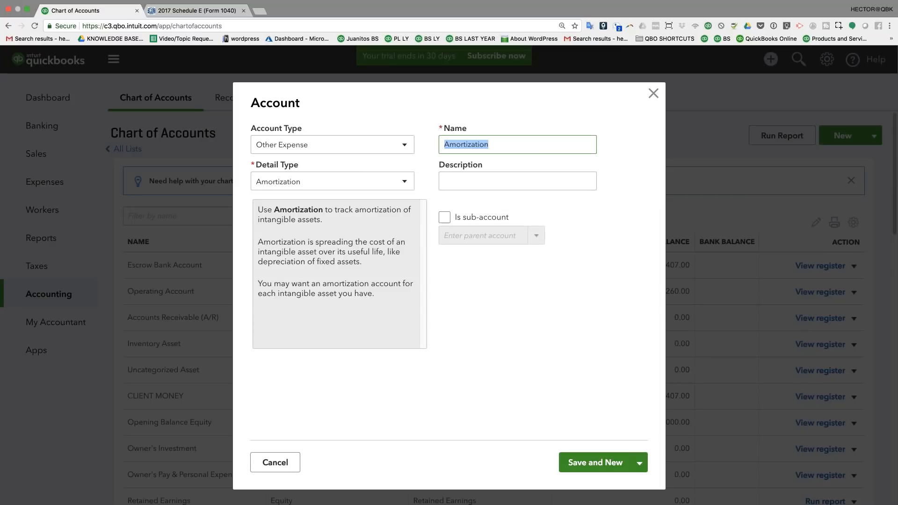
pyautogui.press('super+Tab')
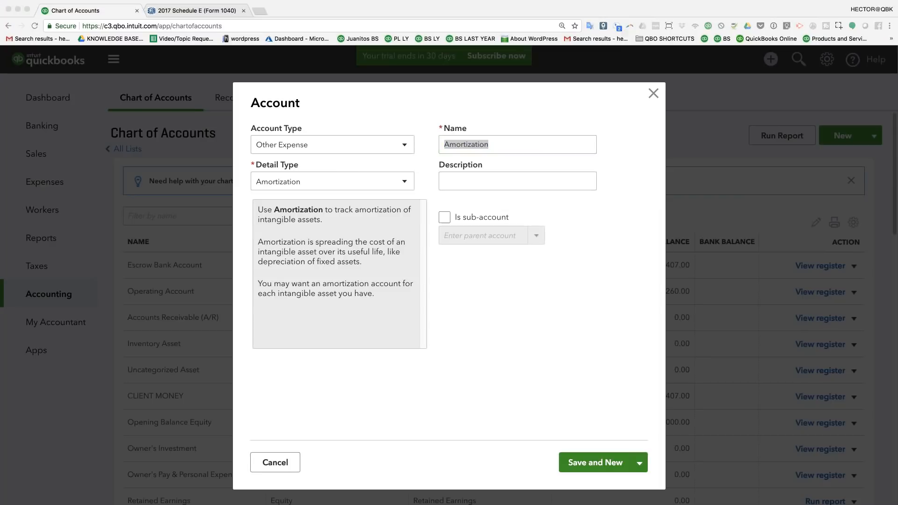
pyautogui.press('super+Tab')
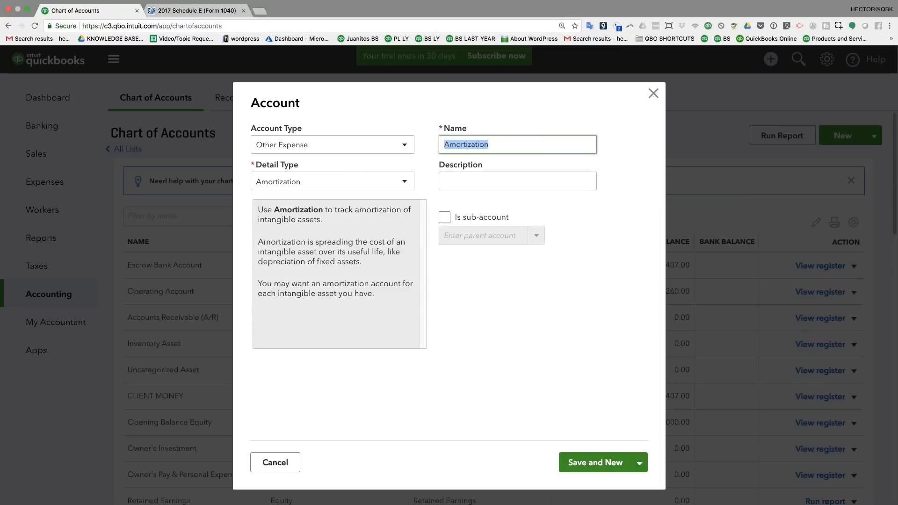
pyautogui.write('Property MReapirs')
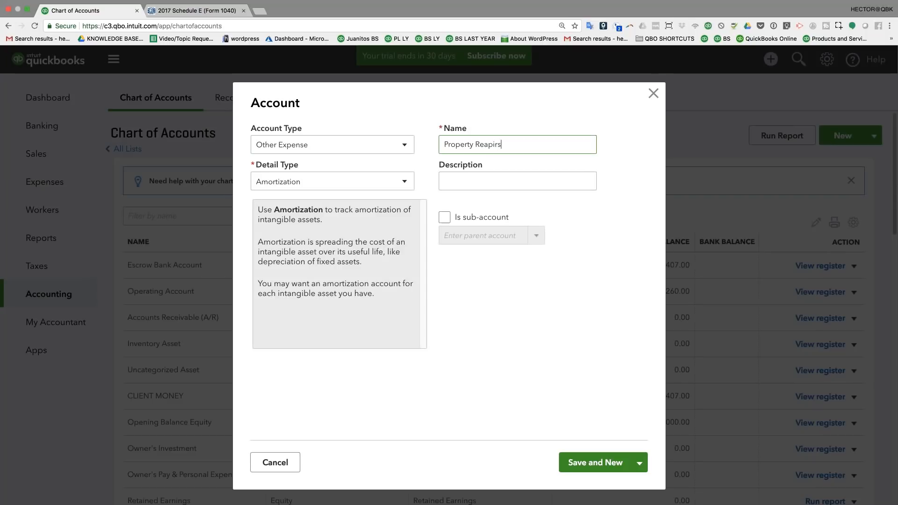
pyautogui.press('BackSpace')
pyautogui.press('BackSpace')
pyautogui.press('BackSpace')
pyautogui.press('BackSpace')
pyautogui.write('pairs')
# - Make Property Repairs a sub-account of Property Operating Expenses and save it, continuing with a new account
pyautogui.click(444, 218)
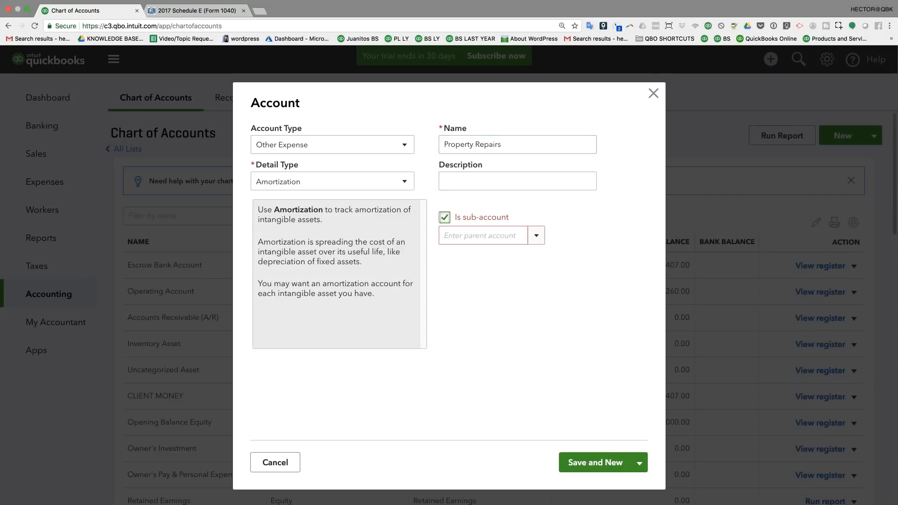
pyautogui.click(536, 236)
pyautogui.write('pro')
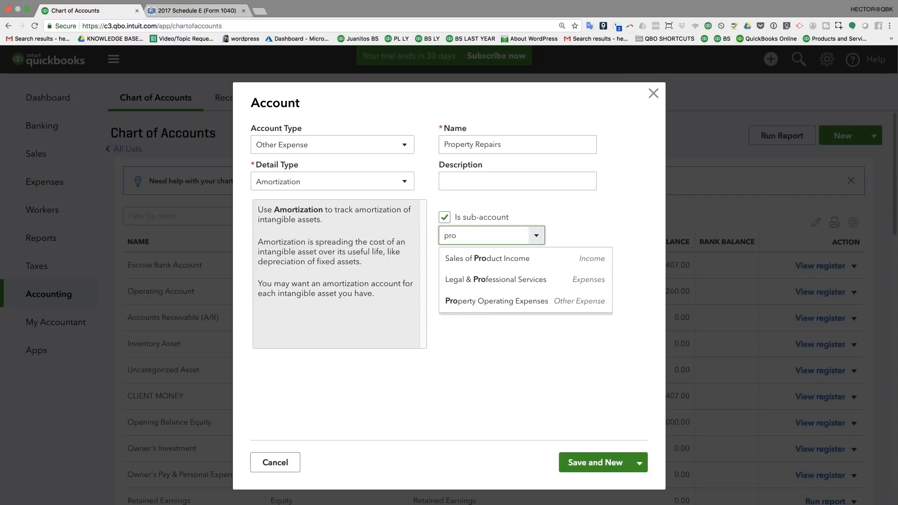
pyautogui.click(514, 301)
pyautogui.click(304, 146)
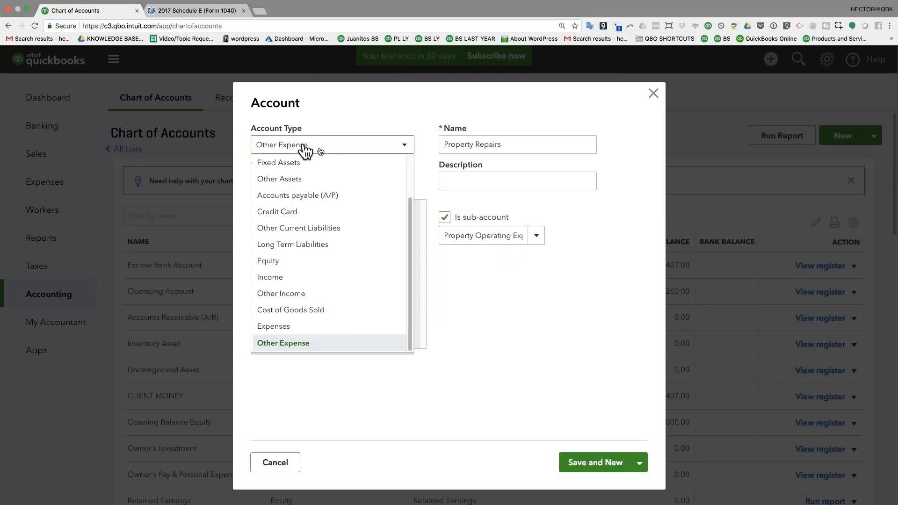
pyautogui.click(318, 149)
pyautogui.click(537, 235)
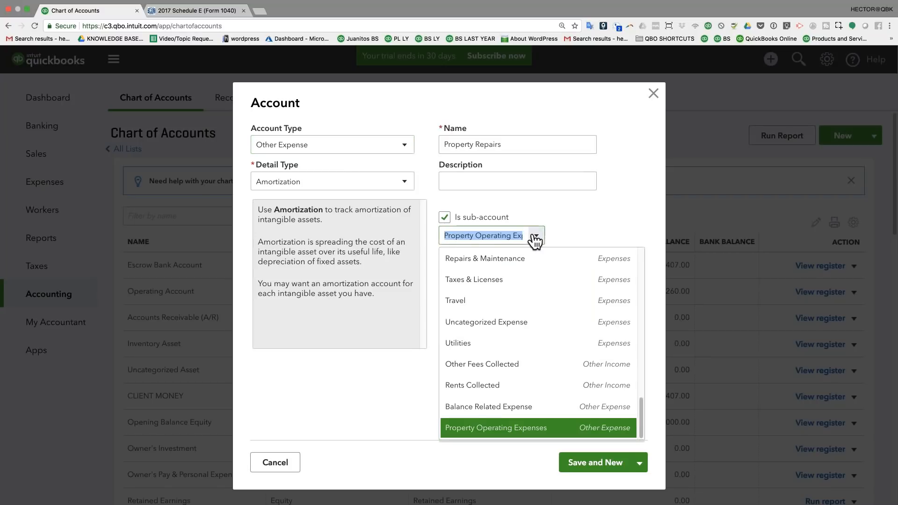
pyautogui.click(505, 429)
pyautogui.click(615, 463)
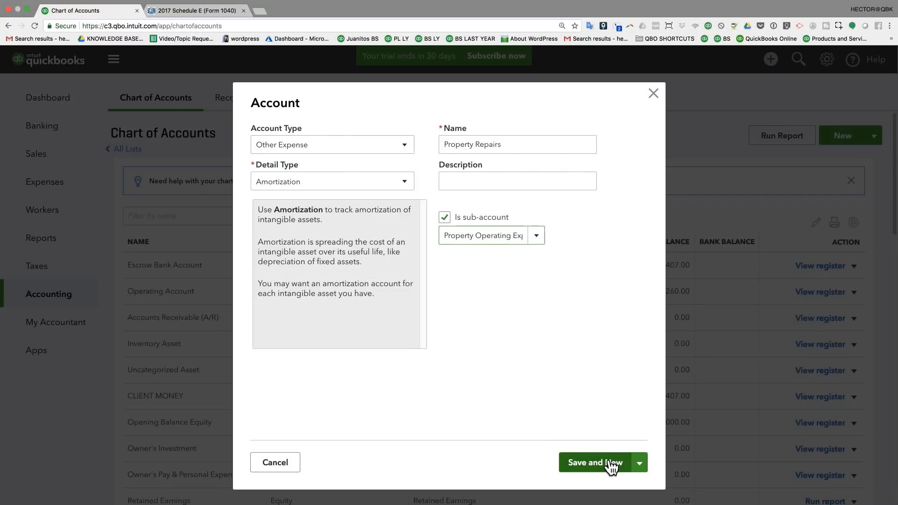
# - Set the new account's type to Other Expense and name it Management Fee
pyautogui.click(343, 148)
pyautogui.scroll(-3, 303, 341)
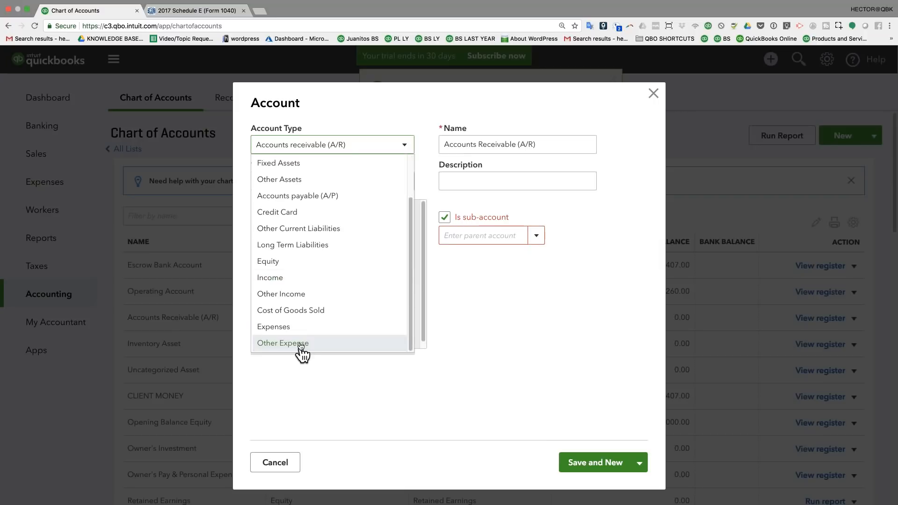
pyautogui.click(301, 345)
pyautogui.moveTo(503, 144); pyautogui.dragTo(426, 140)
pyautogui.write('Management Fee')
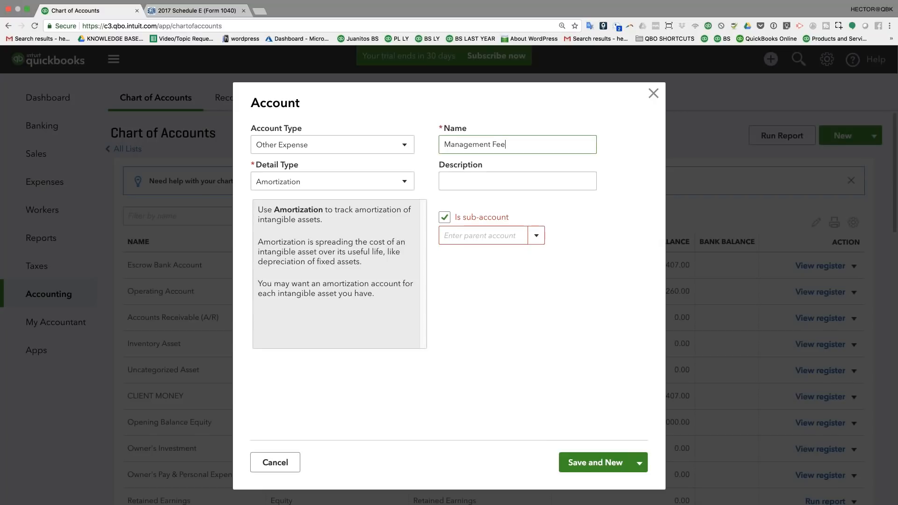
# - Assign Property Operating Expenses as the parent of Management Fee and save it, continuing with a new account
pyautogui.click(481, 235)
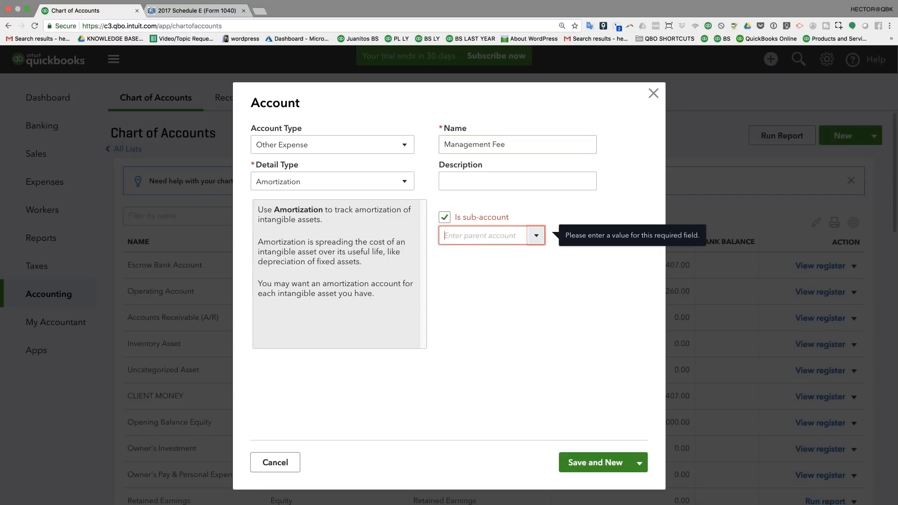
pyautogui.write('Other')
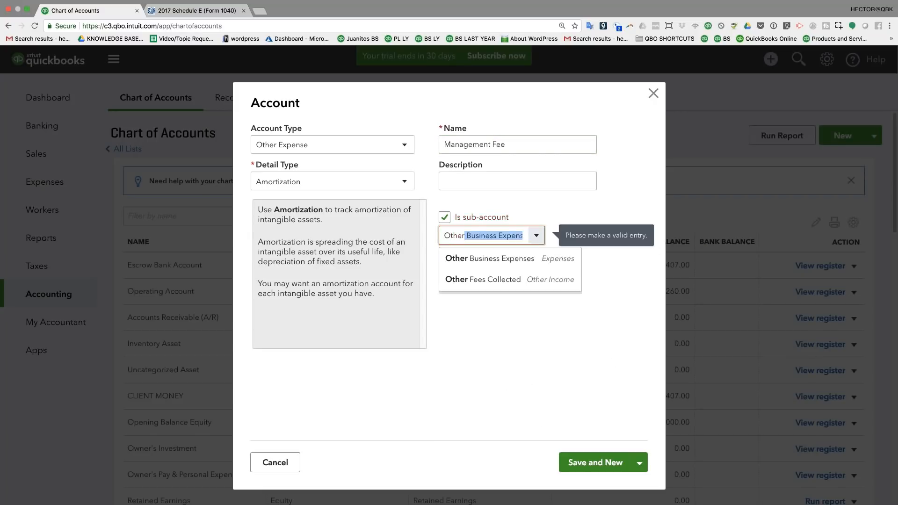
pyautogui.press('BackSpace')
pyautogui.press('BackSpace')
pyautogui.press('BackSpace')
pyautogui.press('BackSpace')
pyautogui.press('BackSpace')
pyautogui.write('p')
pyautogui.press('BackSpace')
pyautogui.press('BackSpace')
pyautogui.press('BackSpace')
pyautogui.write('pro')
pyautogui.click(571, 300)
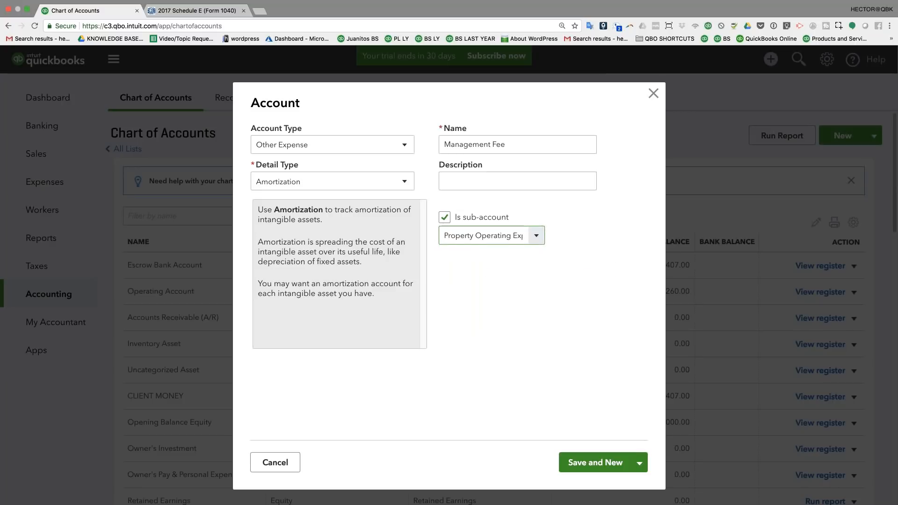
pyautogui.click(604, 461)
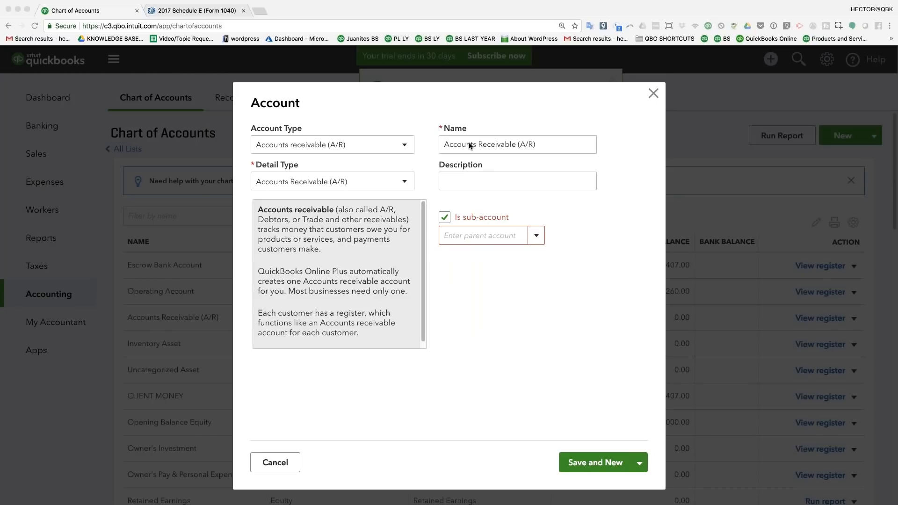
# - Set the new account's type to Other Expense and name it Mortgage Interest
pyautogui.click(307, 149)
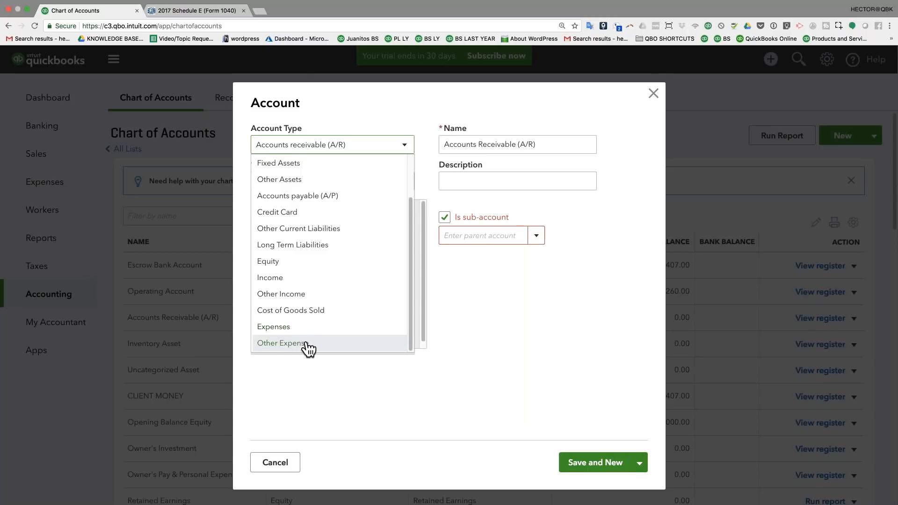
pyautogui.click(306, 345)
pyautogui.press('Tab')
pyautogui.write('Mortgage')
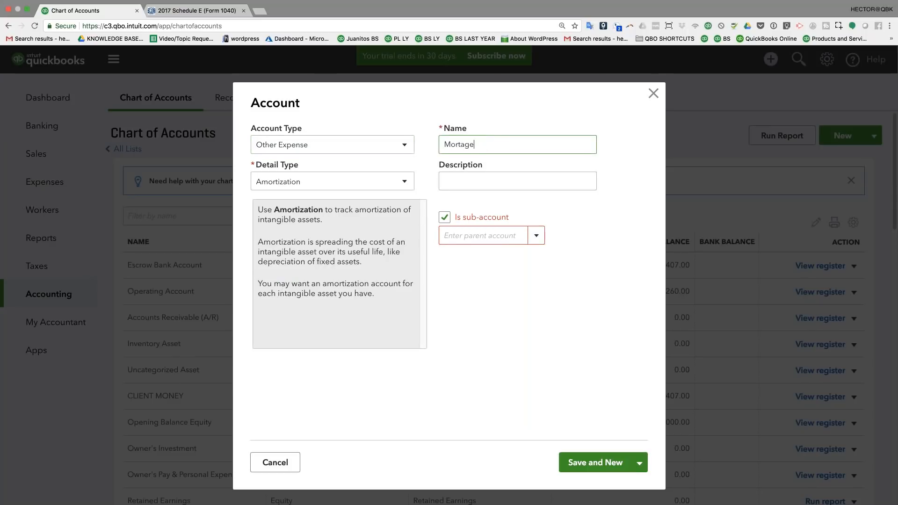
pyautogui.write(' Interest')
pyautogui.click(466, 144)
pyautogui.write('g')
# - Assign Property Operating Expenses as the parent of Mortgage Interest and save it, continuing with a new account
pyautogui.click(494, 235)
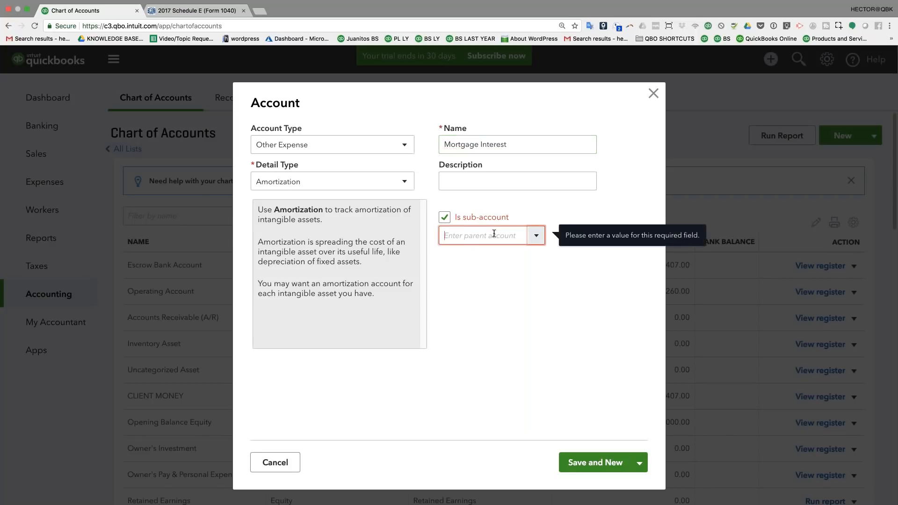
pyautogui.write('pro')
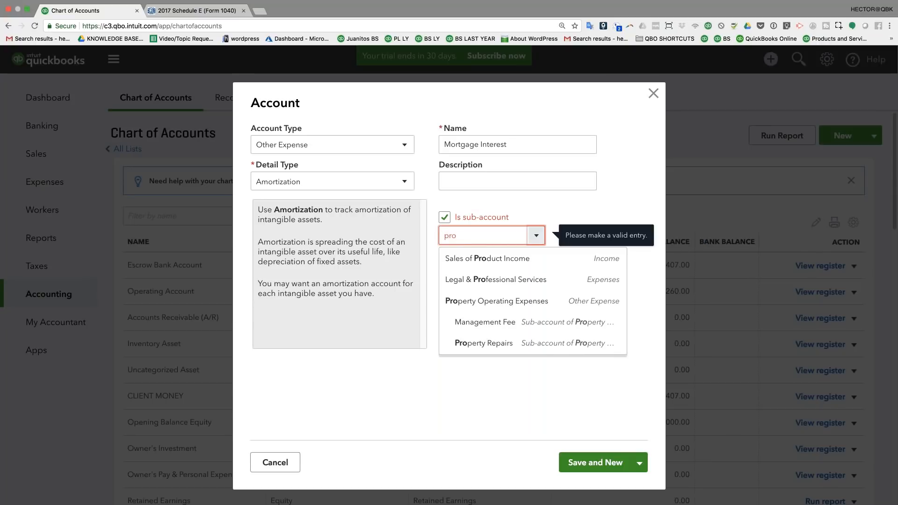
pyautogui.click(505, 307)
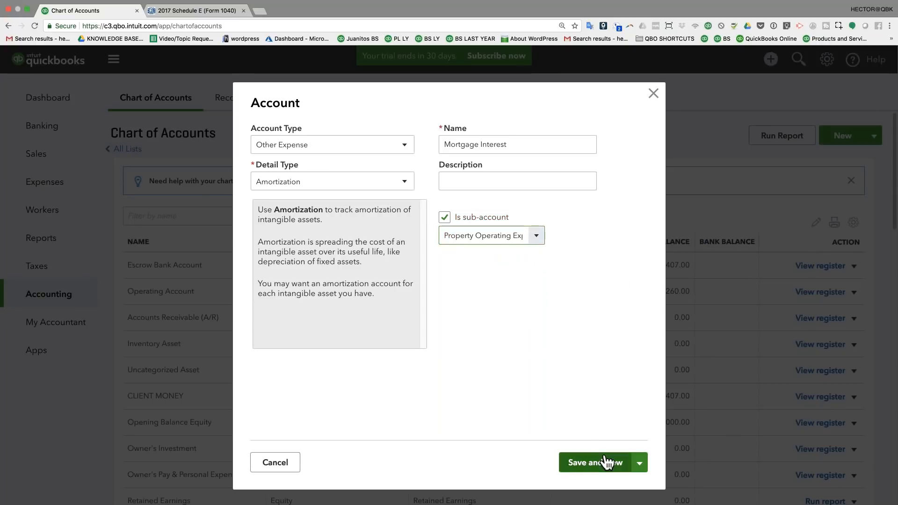
pyautogui.click(639, 465)
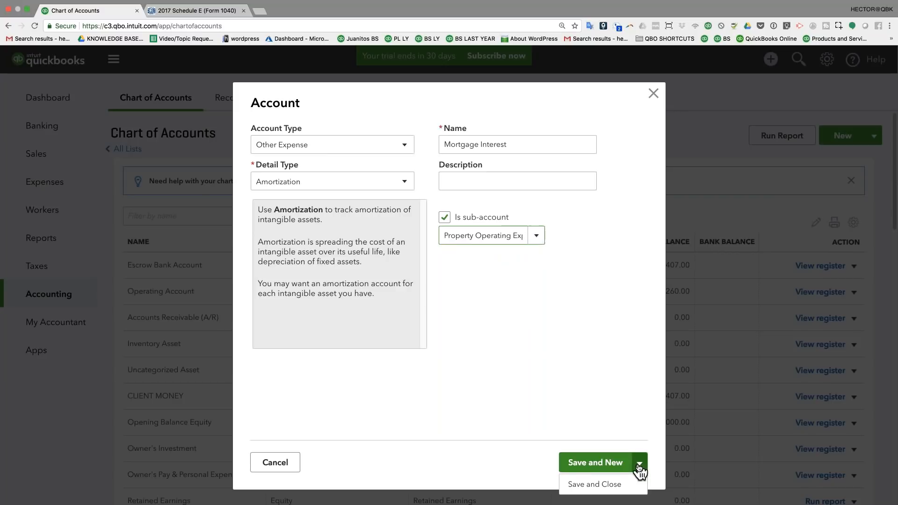
pyautogui.click(607, 486)
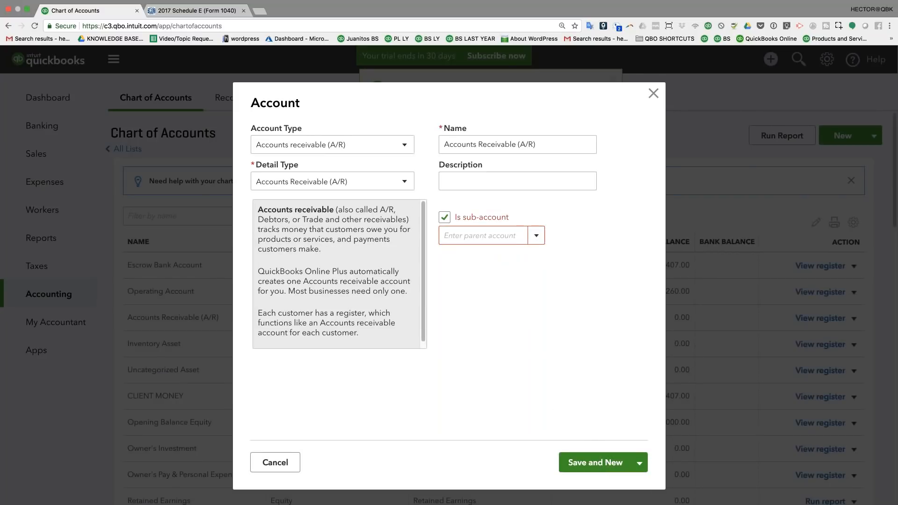
# - Set the new account's type to Other Expense and name it Mortgage Principal
pyautogui.click(303, 146)
pyautogui.scroll(-3, 311, 280)
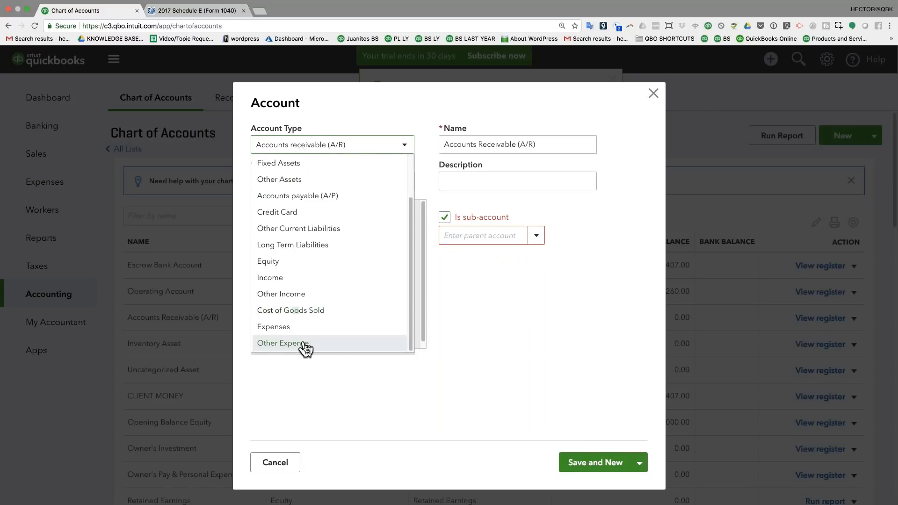
pyautogui.click(304, 344)
pyautogui.doubleClick(466, 144)
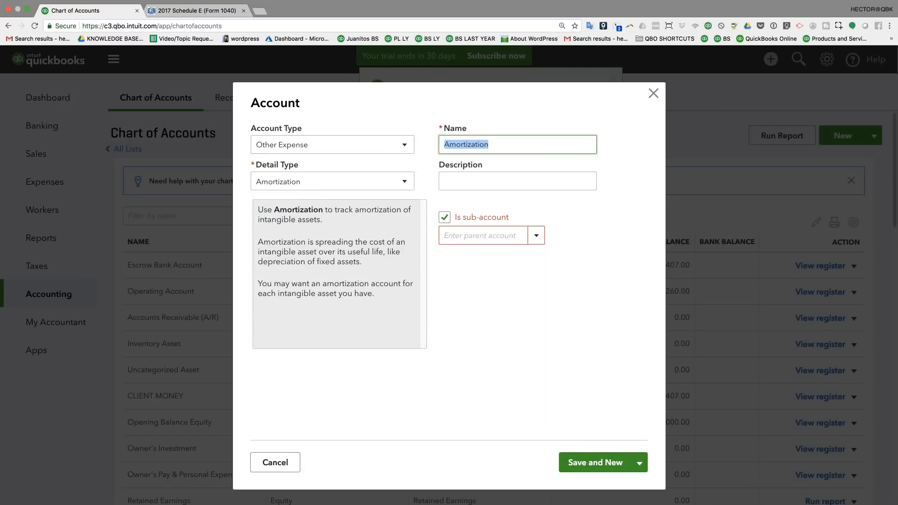
pyautogui.write('M')
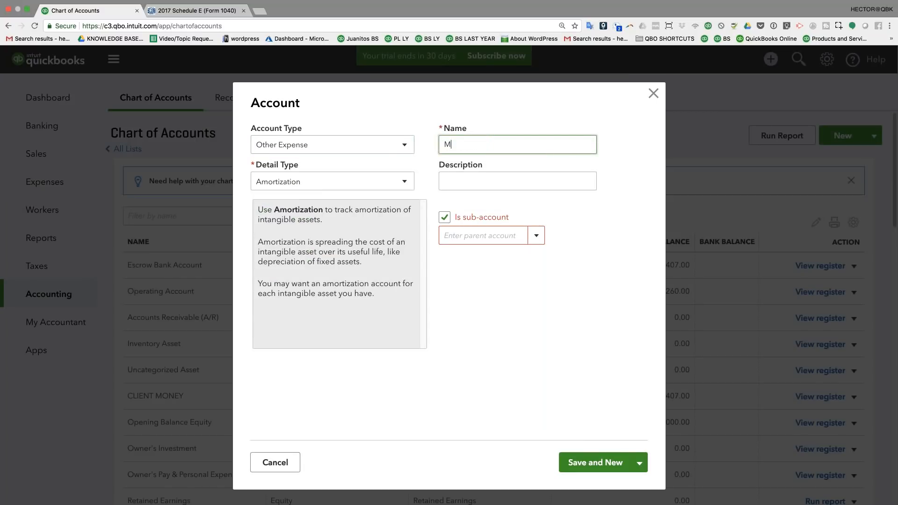
pyautogui.write('ortag')
pyautogui.rightClick(458, 147)
pyautogui.click(487, 150)
pyautogui.write('rincip')
# - Assign Balance Related Expense as the parent of Mortgage Principal and save it, continuing with a new account
pyautogui.click(485, 233)
pyautogui.write('ort')
pyautogui.press('BackSpace')
pyautogui.press('BackSpace')
pyautogui.write('Obal')
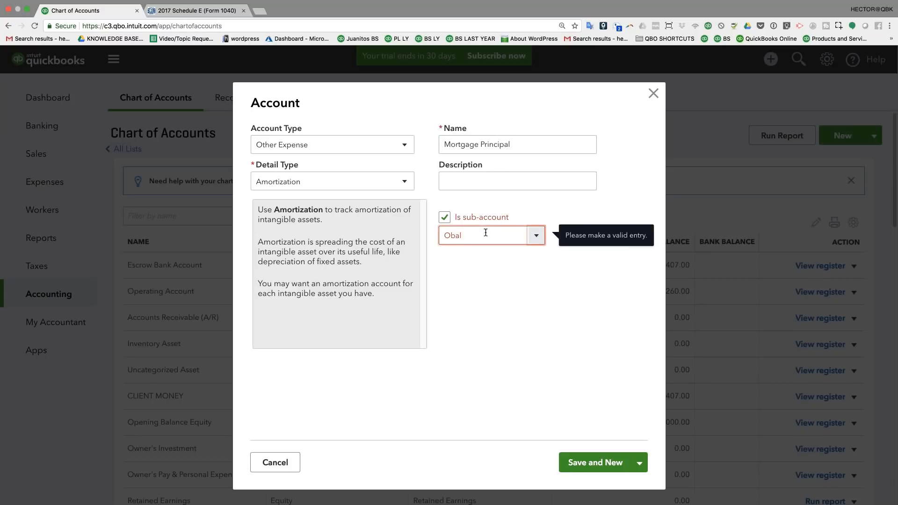
pyautogui.press('BackSpace')
pyautogui.press('BackSpace')
pyautogui.press('BackSpace')
pyautogui.press('BackSpace')
pyautogui.write('bal')
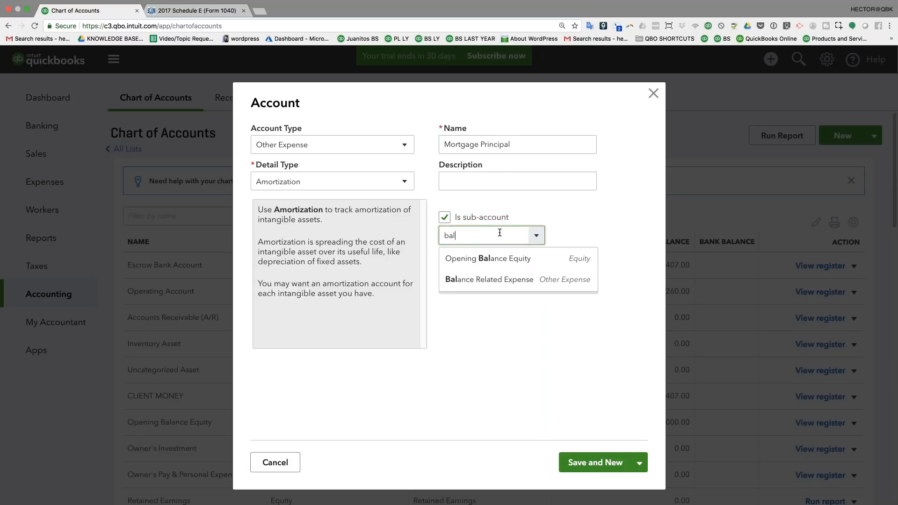
pyautogui.click(501, 286)
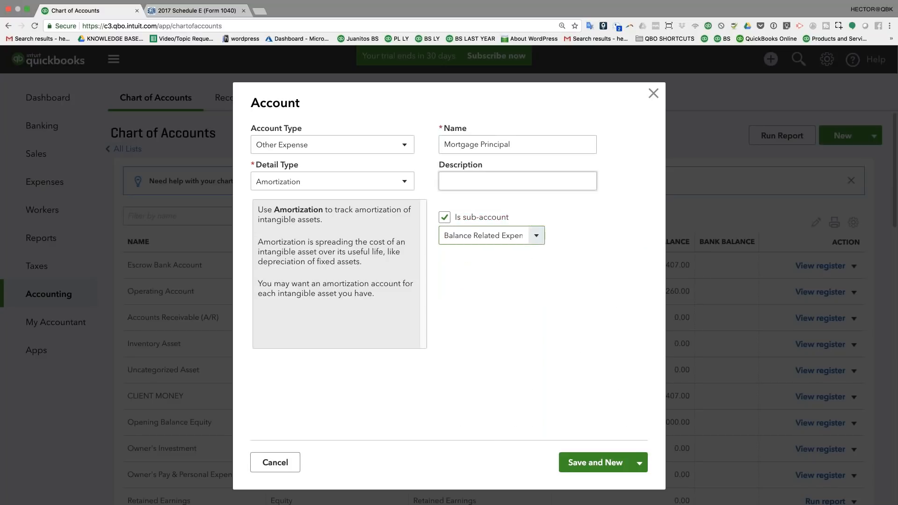
pyautogui.click(607, 463)
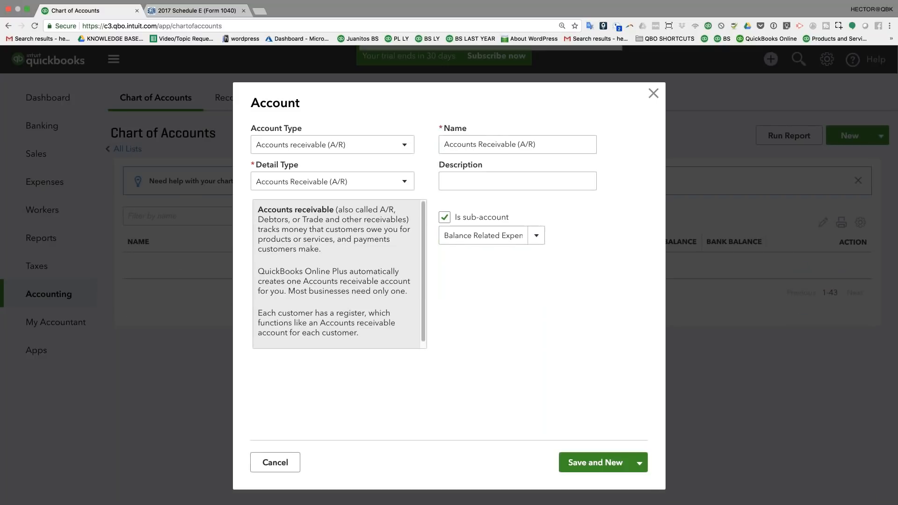
# - Set the new account's type to Other Expense and name it Property Improvements
pyautogui.click(311, 146)
pyautogui.scroll(-2, 304, 327)
pyautogui.click(297, 348)
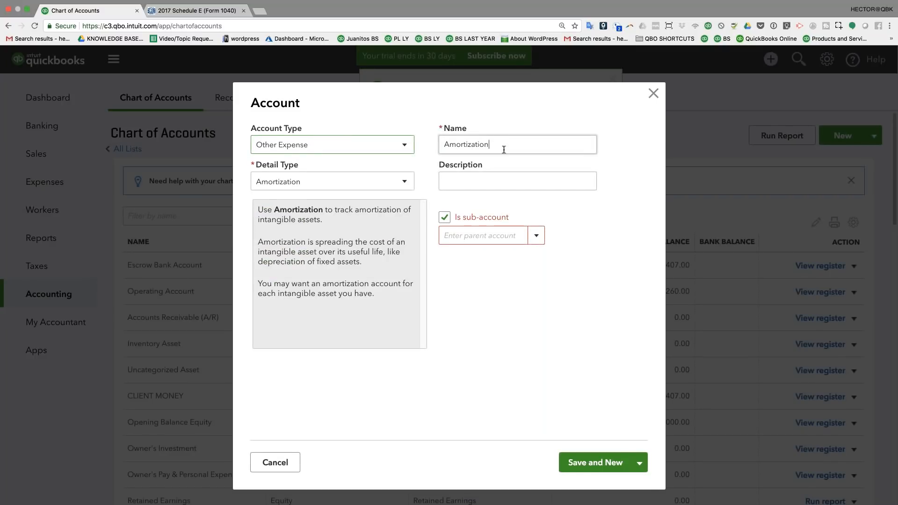
pyautogui.doubleClick(504, 149)
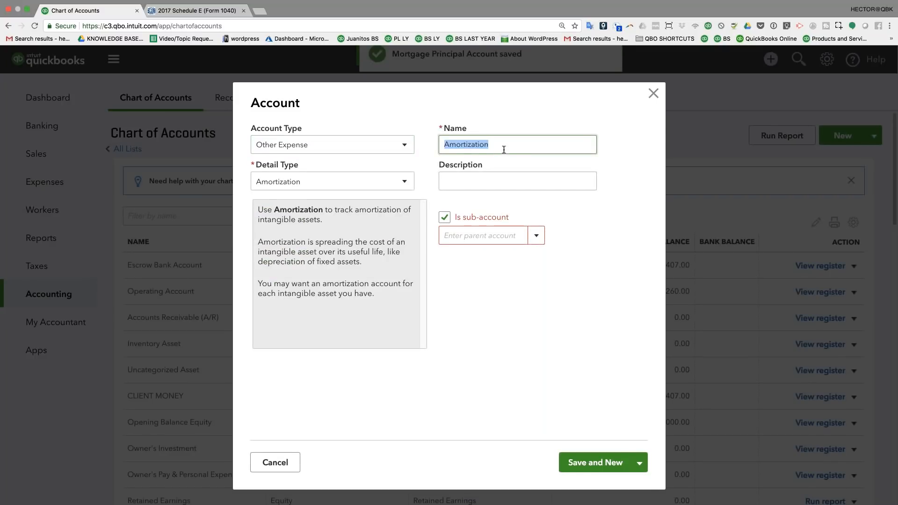
pyautogui.write('P')
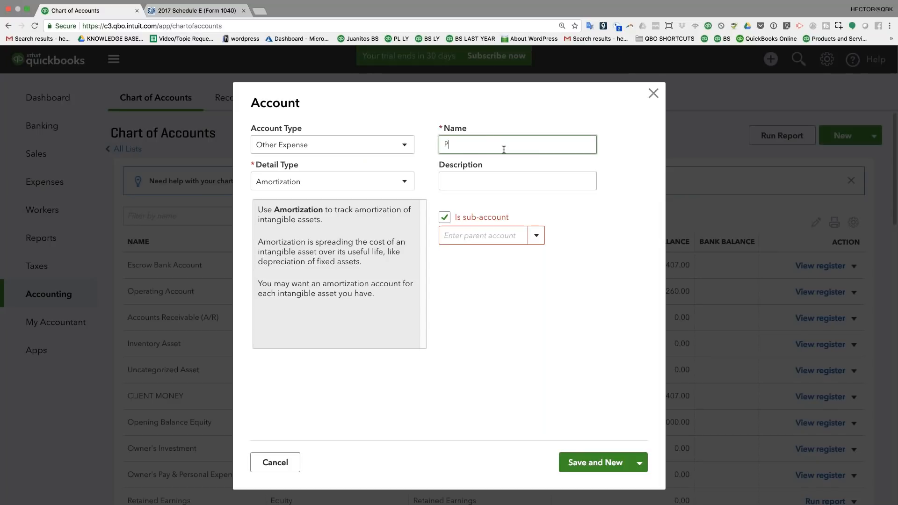
pyautogui.write('roperty Improvements')
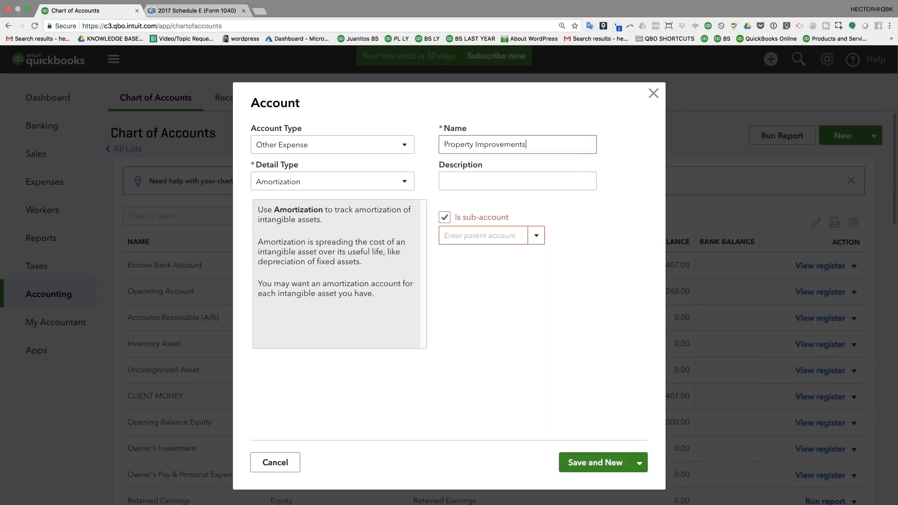
# - Assign Balance Related Expense as the parent of Property Improvements and save it, continuing with a new account
pyautogui.click(489, 233)
pyautogui.write('bala')
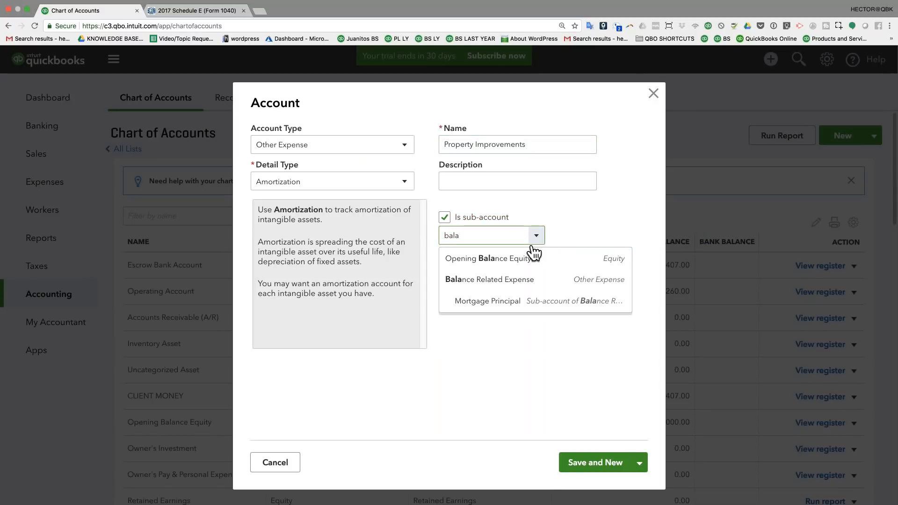
pyautogui.click(517, 280)
pyautogui.click(604, 467)
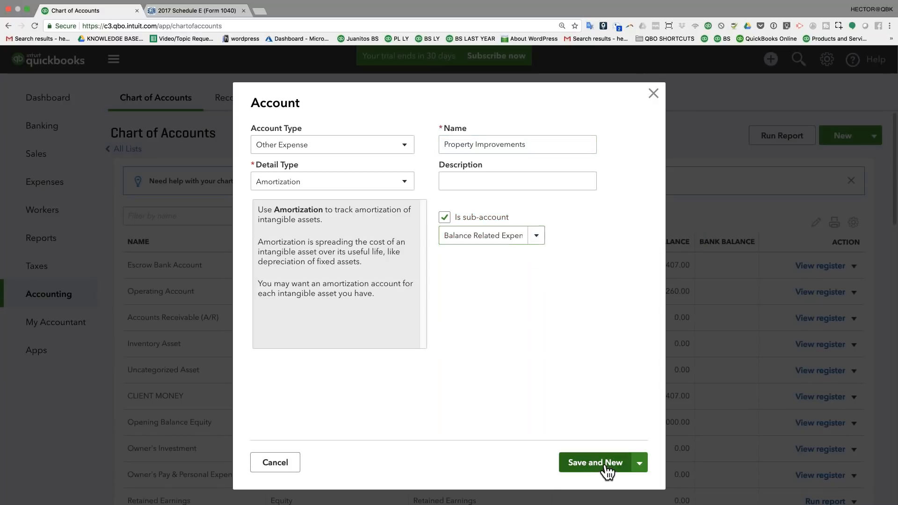
# - Set the new account's type to Other Expense and name it Security Deposits
pyautogui.click(311, 145)
pyautogui.scroll(-1, 318, 328)
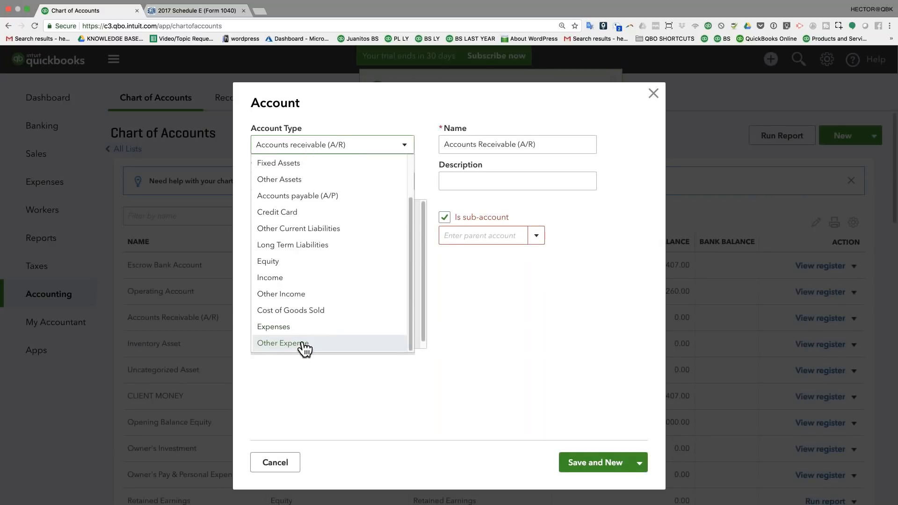
pyautogui.click(305, 344)
pyautogui.write('Security Deposits')
# - Assign Balance Related Expense as the parent of Security Deposits, then save the account and close the form
pyautogui.press('Tab')
pyautogui.press('Tab')
pyautogui.press('Tab')
pyautogui.write('bala')
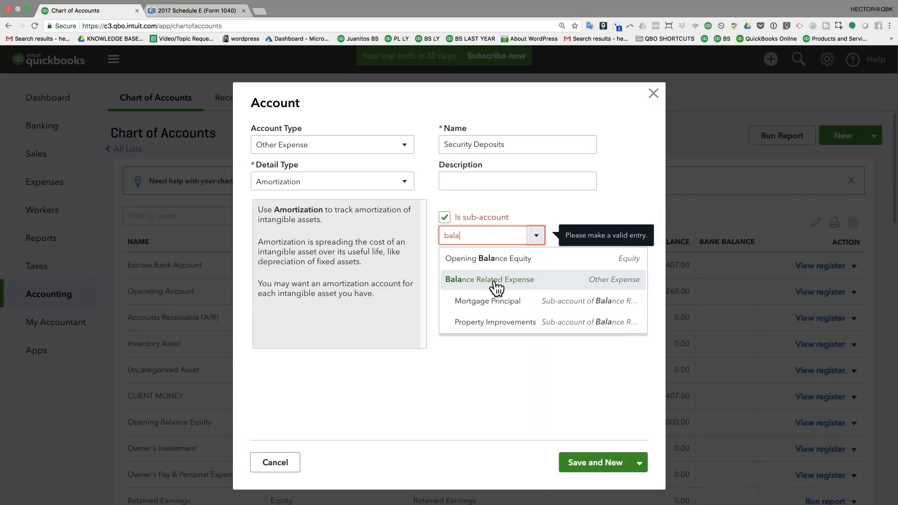
pyautogui.click(492, 281)
pyautogui.click(639, 462)
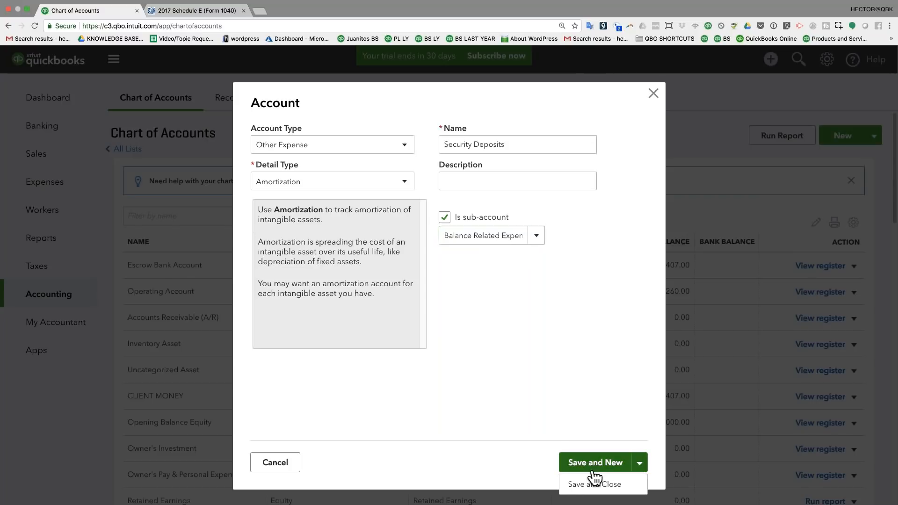
pyautogui.click(595, 486)
# - Review the Other Income and Other Expense accounts and their sub-accounts at the end of the chart of accounts
pyautogui.scroll(-15, 405, 356)
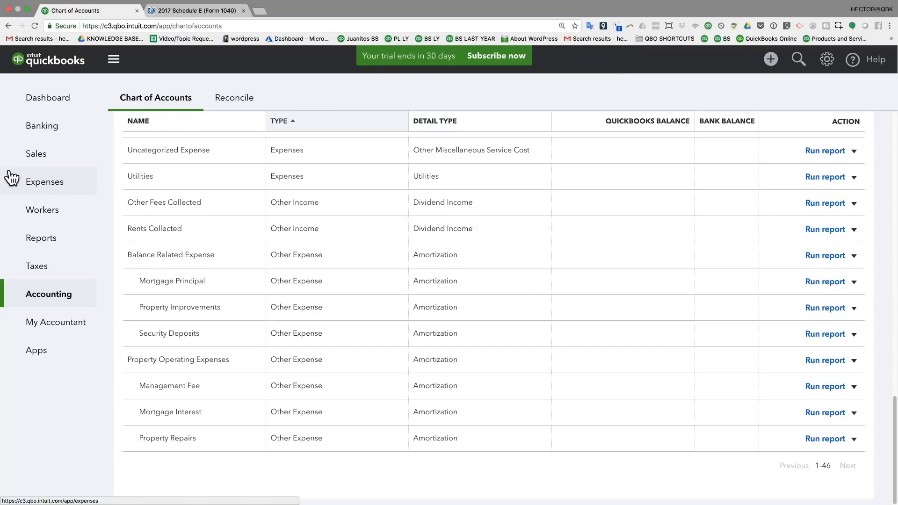
pyautogui.press('super+Tab')
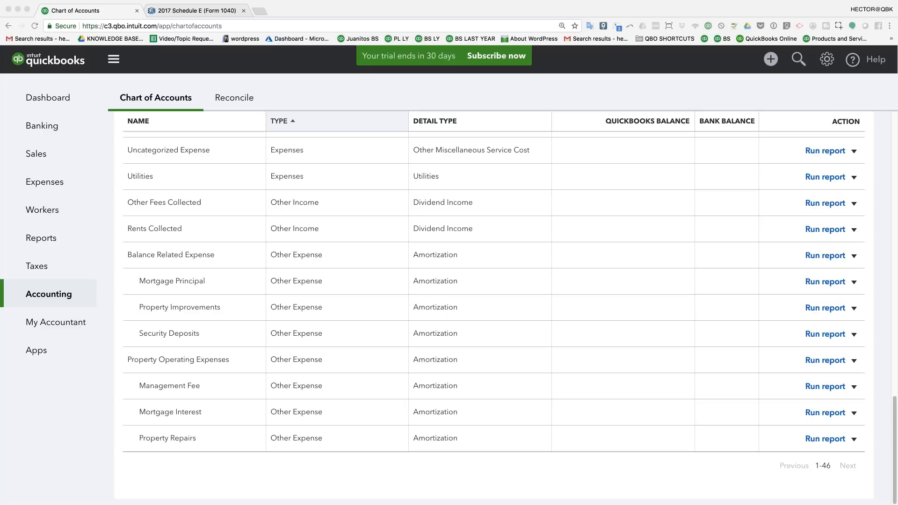
pyautogui.click(208, 212)
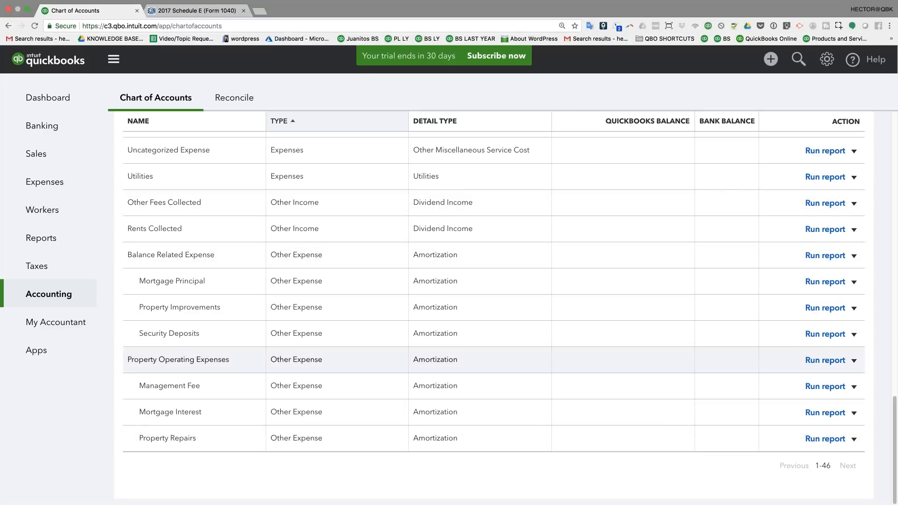
pyautogui.moveTo(128, 202); pyautogui.dragTo(213, 202)
pyautogui.moveTo(128, 229); pyautogui.dragTo(182, 229)
pyautogui.moveTo(209, 256); pyautogui.dragTo(215, 258)
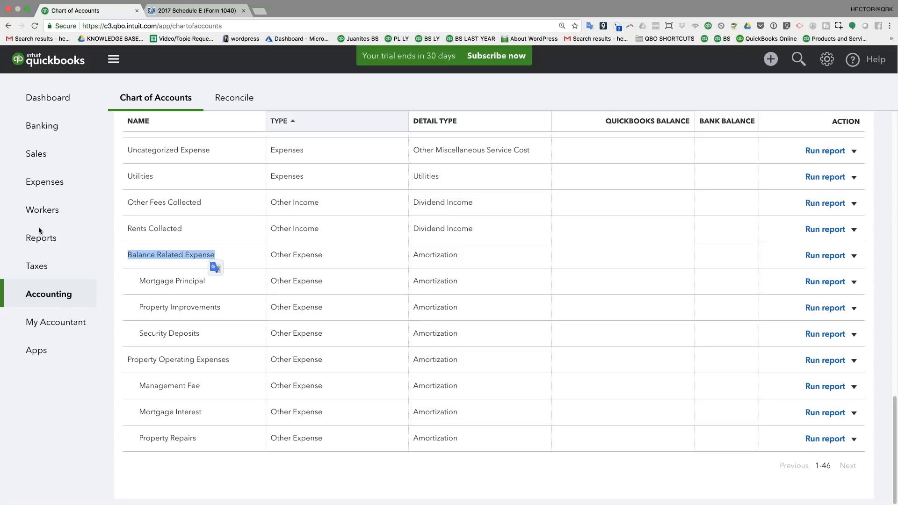
pyautogui.moveTo(146, 281); pyautogui.dragTo(206, 282)
pyautogui.click(141, 307)
pyautogui.moveTo(146, 307); pyautogui.dragTo(207, 307)
pyautogui.moveTo(138, 333); pyautogui.dragTo(215, 336)
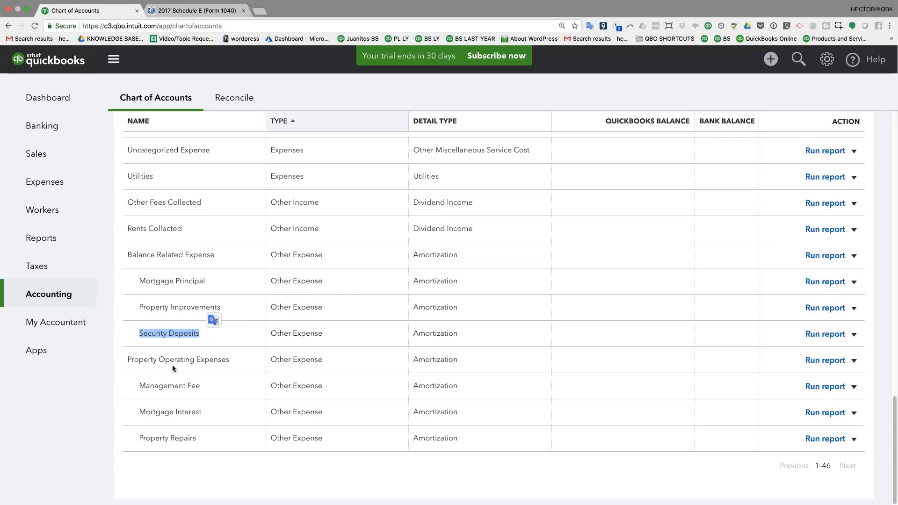
pyautogui.moveTo(143, 359); pyautogui.dragTo(229, 359)
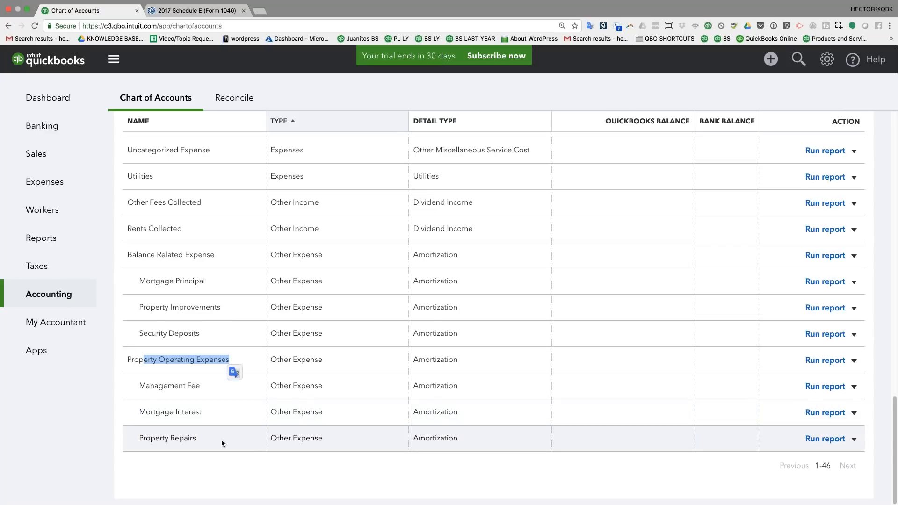
pyautogui.click(201, 470)
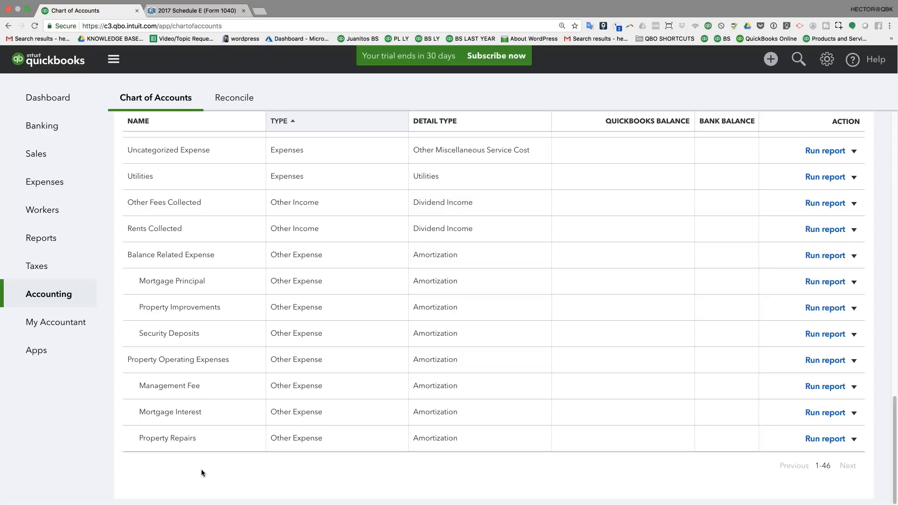
pyautogui.moveTo(127, 228)
pyautogui.mouseDown()
pyautogui.moveTo(177, 226)
pyautogui.moveTo(177, 235)
pyautogui.mouseUp()
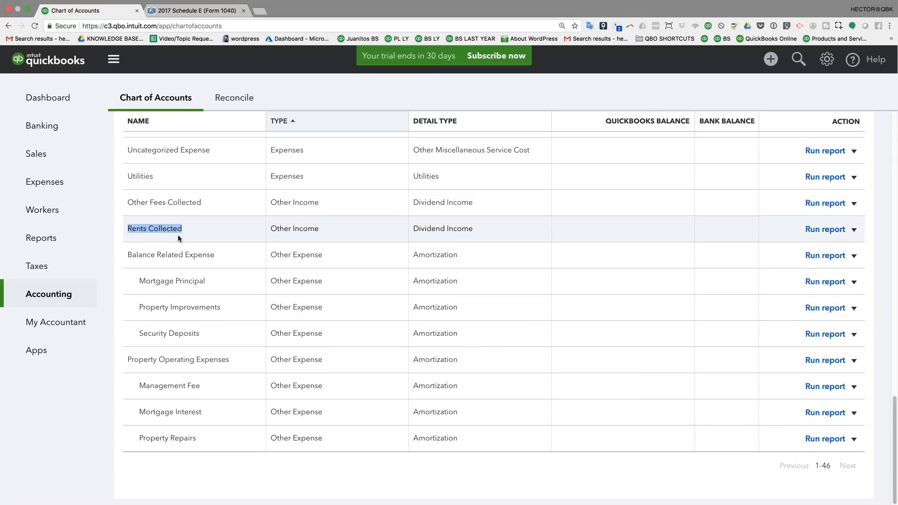
pyautogui.moveTo(126, 202); pyautogui.dragTo(210, 207)
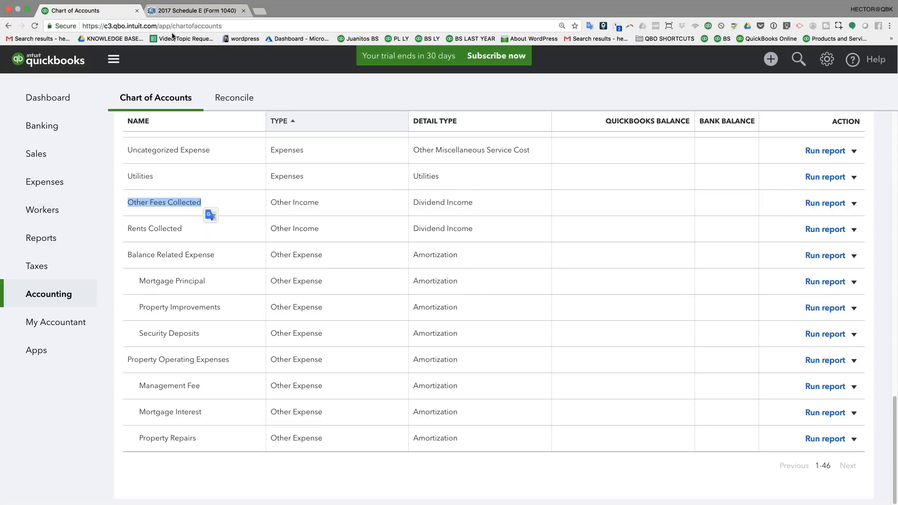
# - Create a new invoice for the House sub-customer of Investor A
pyautogui.click(771, 59)
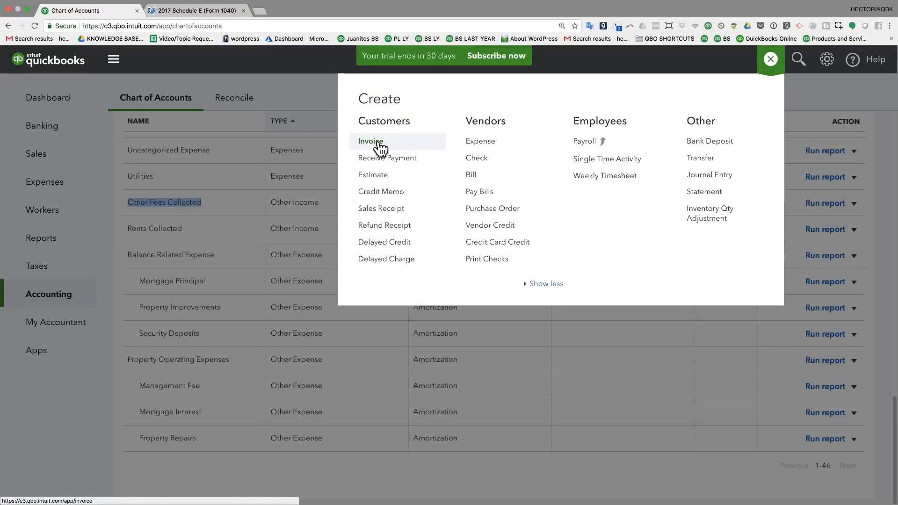
pyautogui.click(397, 147)
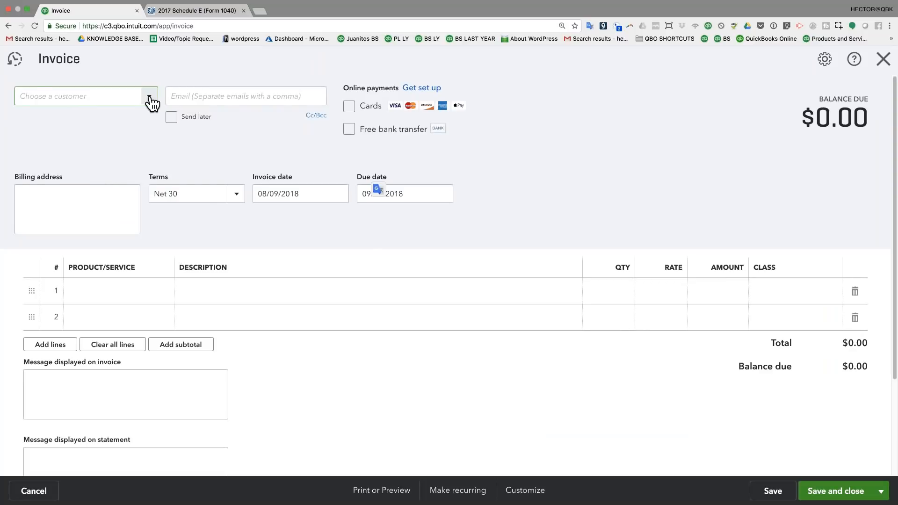
pyautogui.click(149, 97)
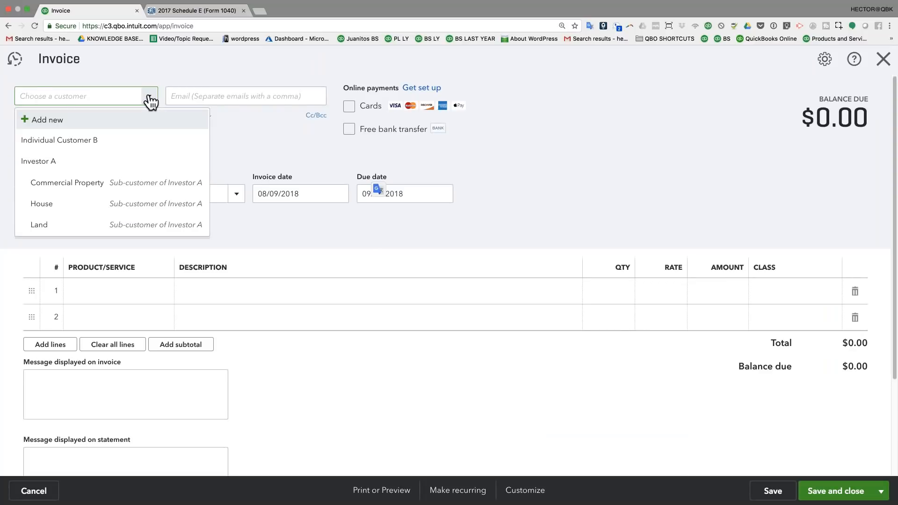
pyautogui.click(55, 207)
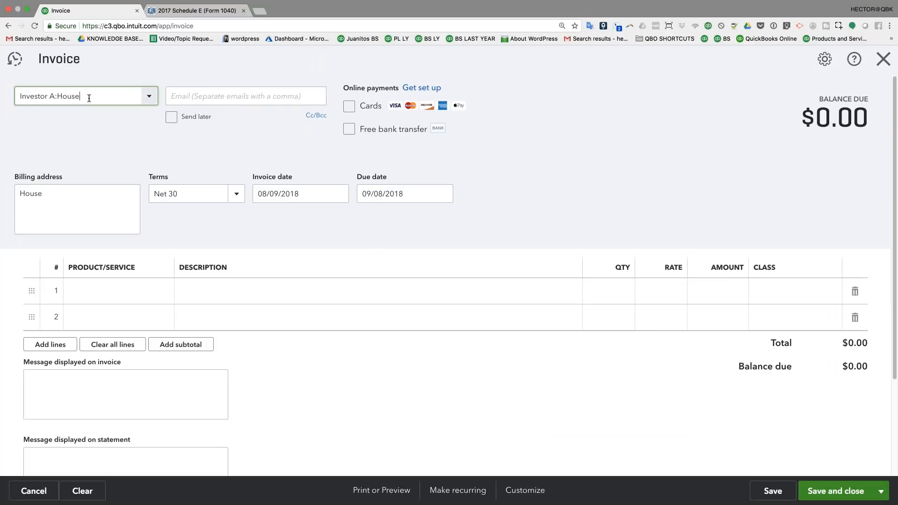
# - Create a service item named Rents Collected on the first invoice line, using the Rents Collected income account, and save it
pyautogui.click(112, 294)
pyautogui.write('Rent')
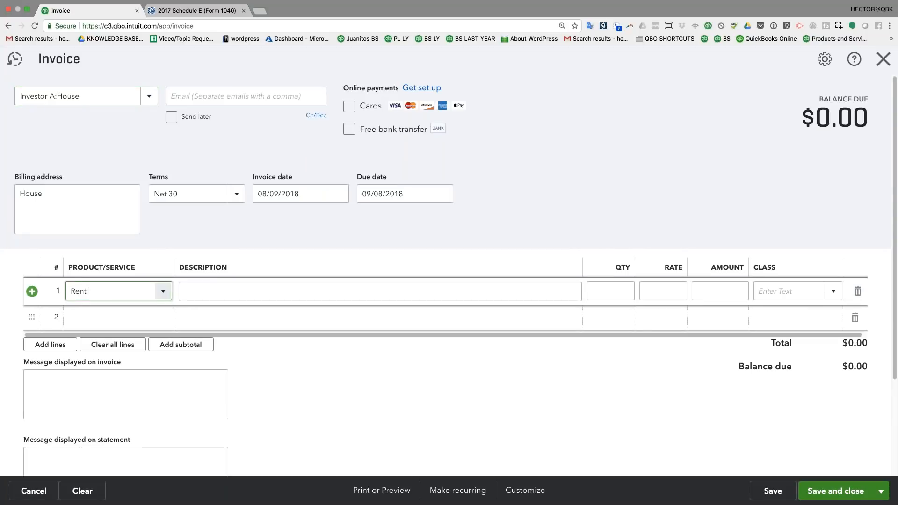
pyautogui.write('s Collected')
pyautogui.click(122, 317)
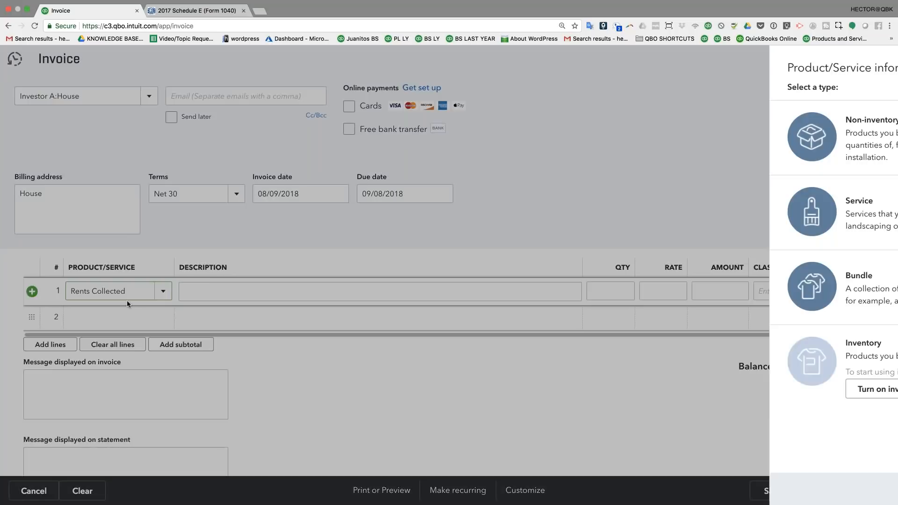
pyautogui.click(714, 210)
pyautogui.click(774, 398)
pyautogui.write('rent')
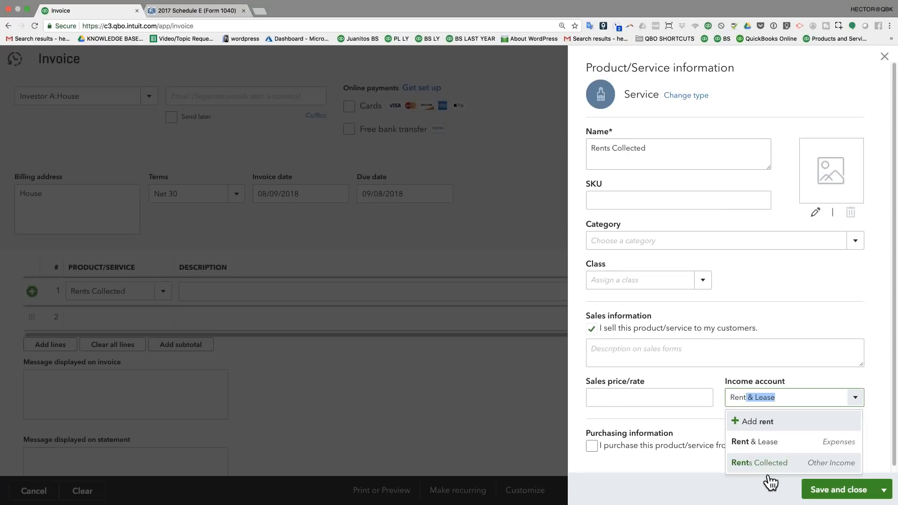
pyautogui.click(799, 467)
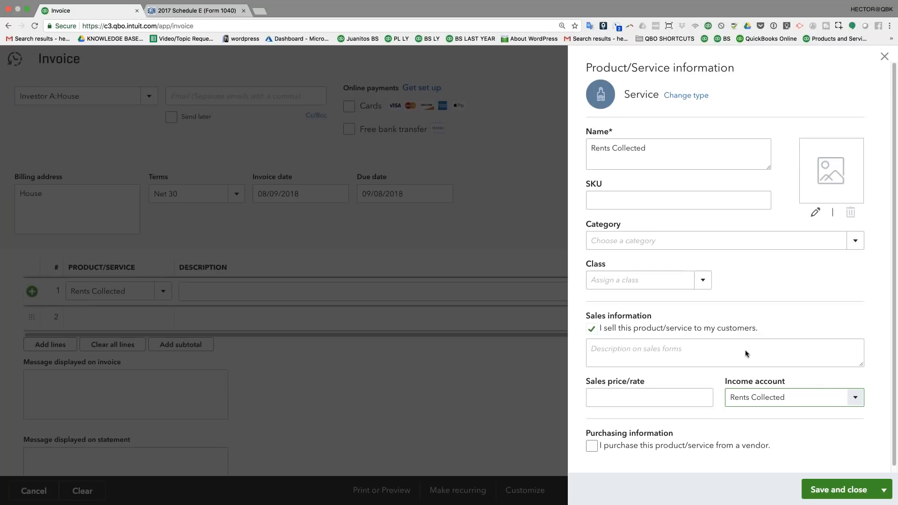
pyautogui.click(848, 489)
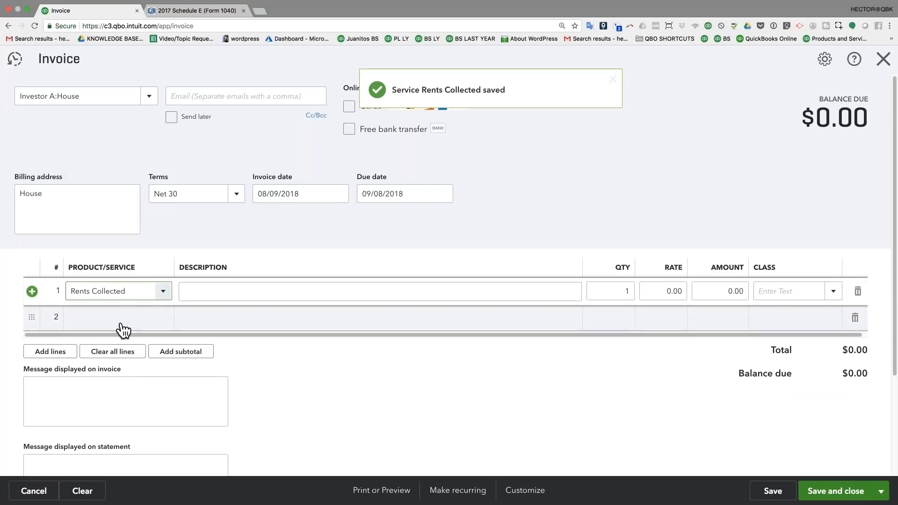
# - Set the amount of the Rents Collected invoice line to 2,500
pyautogui.press('Tab')
pyautogui.write('2')
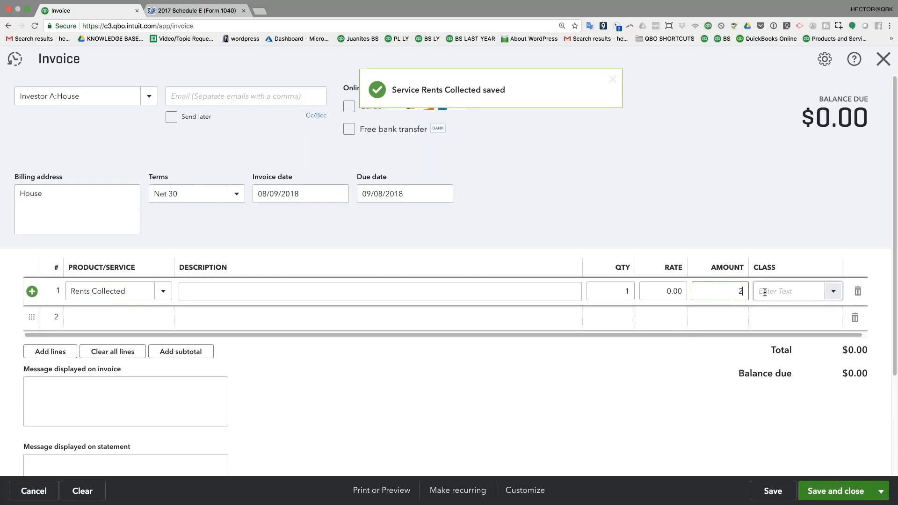
pyautogui.write(',500')
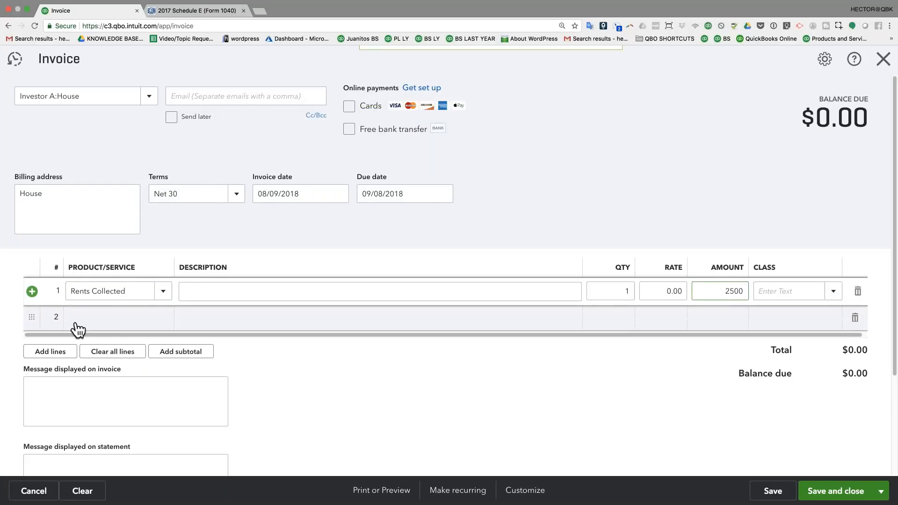
# - Add a new service item named Security Deposit from the second invoice line
pyautogui.click(76, 325)
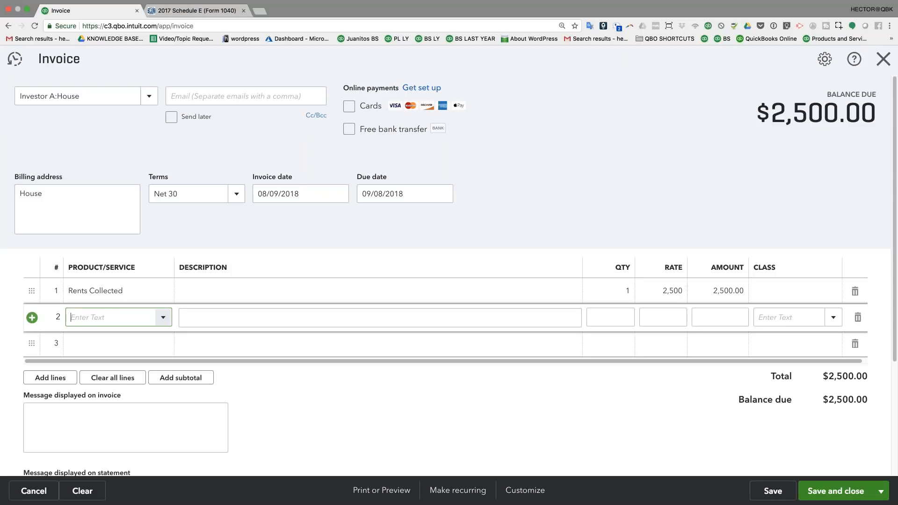
pyautogui.write('S')
pyautogui.write('ecutiyy')
pyautogui.press('BackSpace')
pyautogui.press('BackSpace')
pyautogui.write('rity Depsoit')
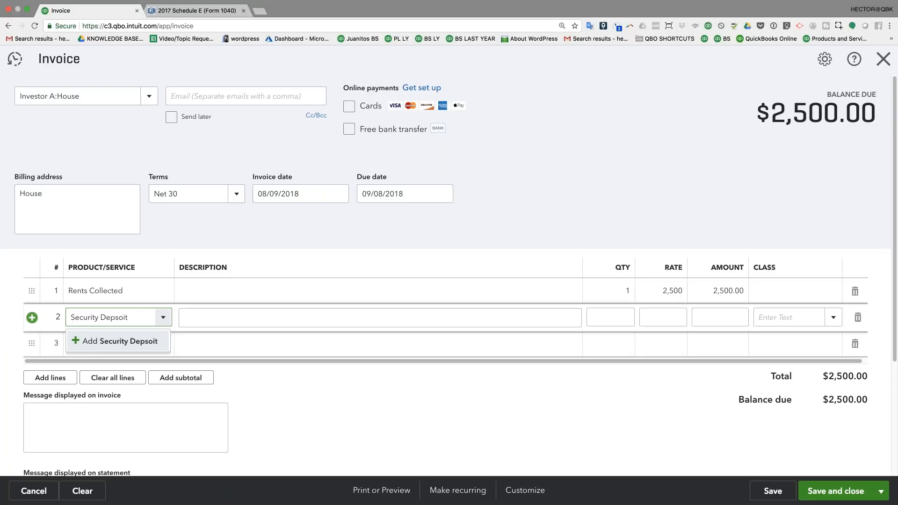
pyautogui.press('BackSpace')
pyautogui.press('BackSpace')
pyautogui.press('BackSpace')
pyautogui.write('osit')
pyautogui.click(140, 345)
pyautogui.click(683, 214)
# - Set the Security Deposit item's income account to Security Deposits under Balance Related Expense
pyautogui.click(761, 398)
pyautogui.write('se')
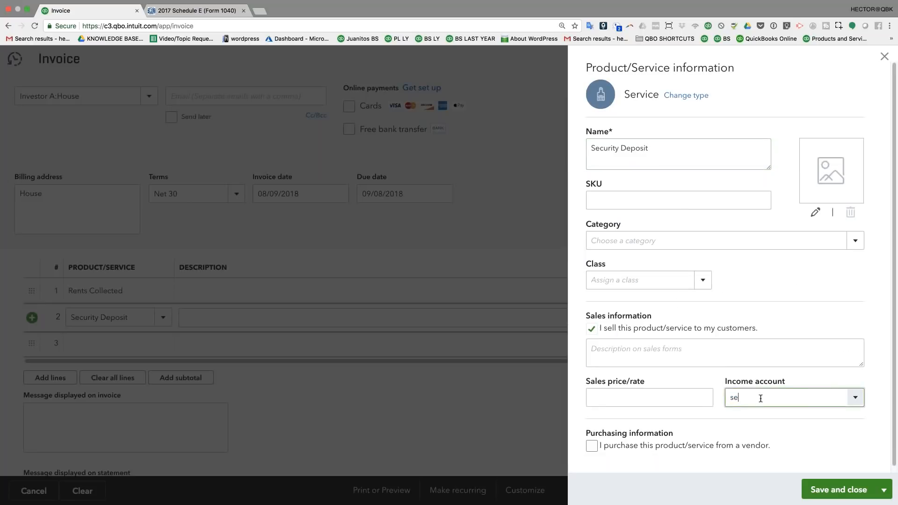
pyautogui.write(':Sece Related Expense:Securi')
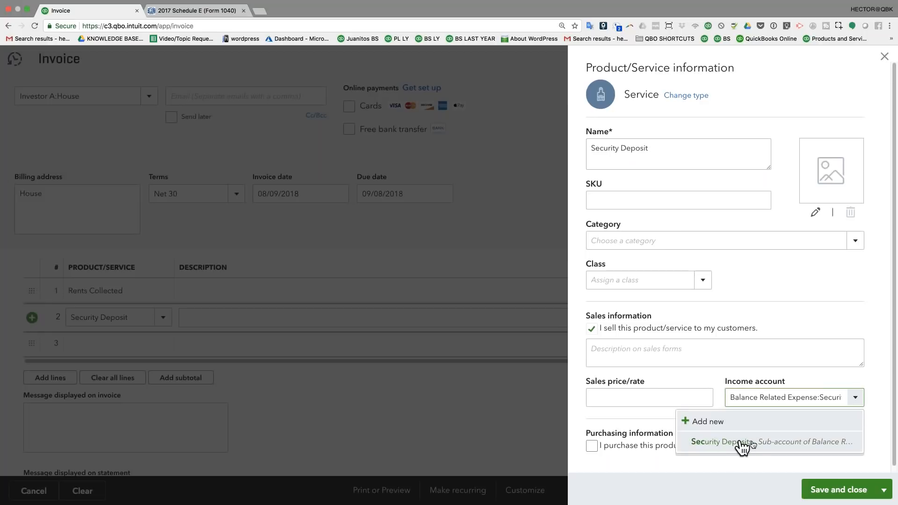
pyautogui.click(762, 445)
pyautogui.click(855, 399)
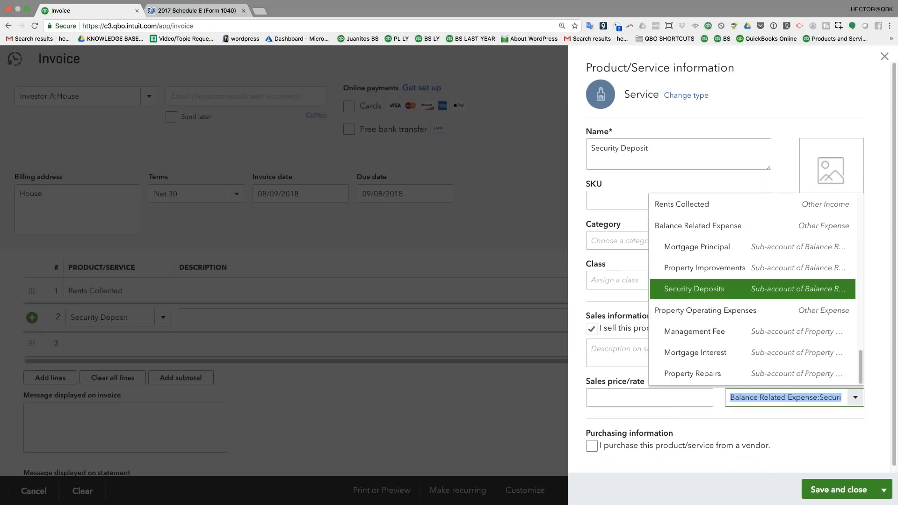
pyautogui.click(710, 293)
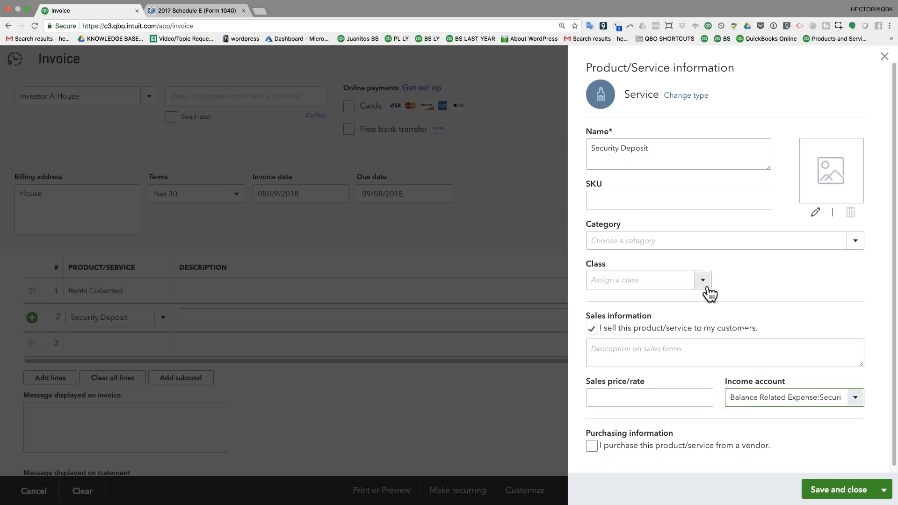
# - Save the Security Deposit item with a rate of 5,000 on its invoice line, and save and close the invoice
pyautogui.click(838, 490)
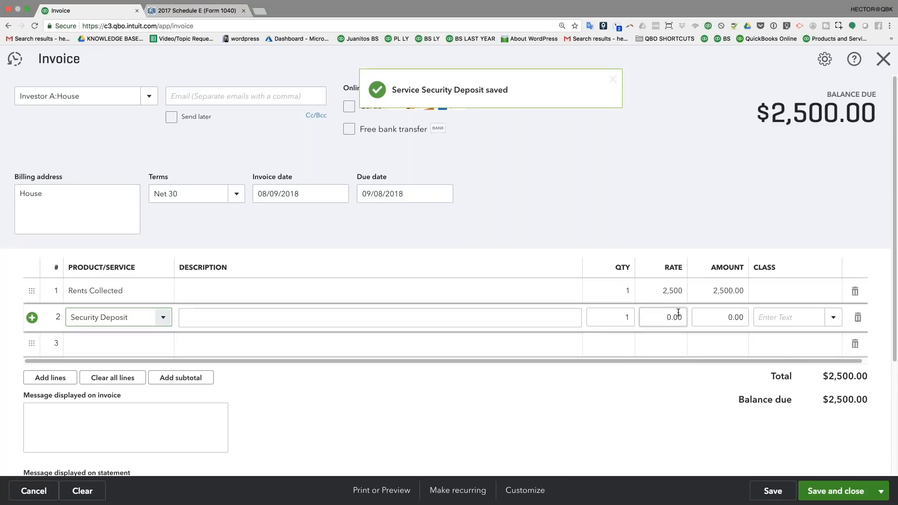
pyautogui.click(678, 315)
pyautogui.write('5')
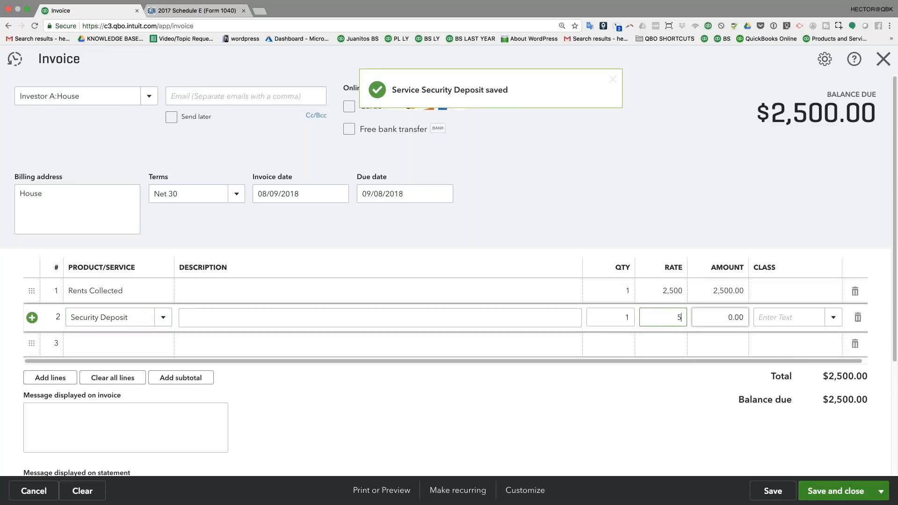
pyautogui.write(',000')
pyautogui.press('Tab')
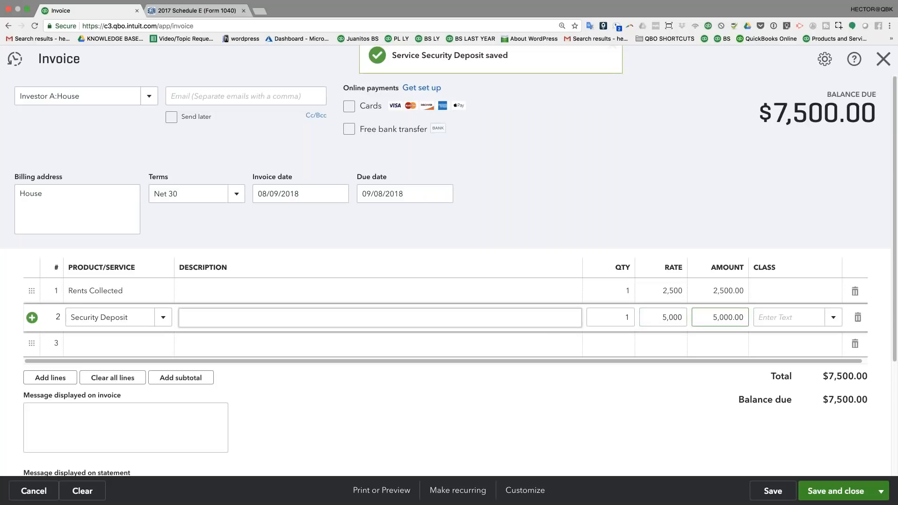
pyautogui.click(848, 492)
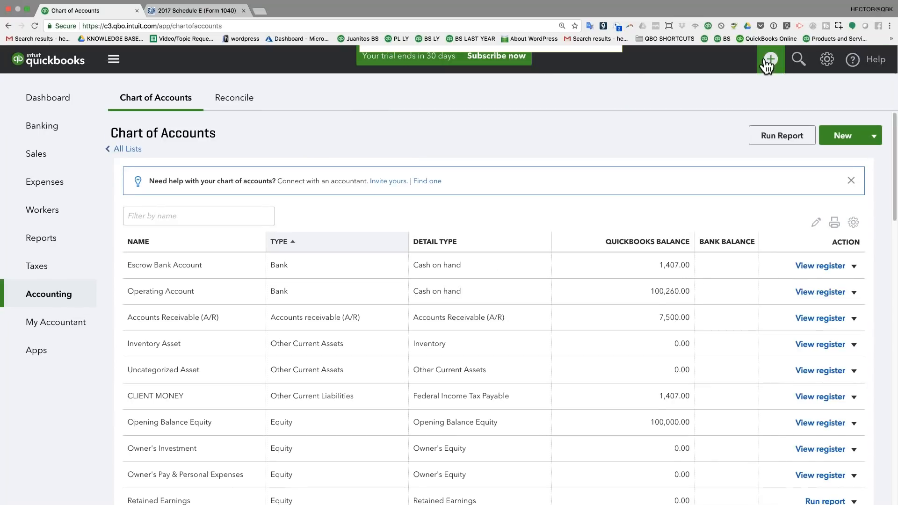
# - Start a new expense and choose the vendor Home Depot as its payee
pyautogui.click(768, 60)
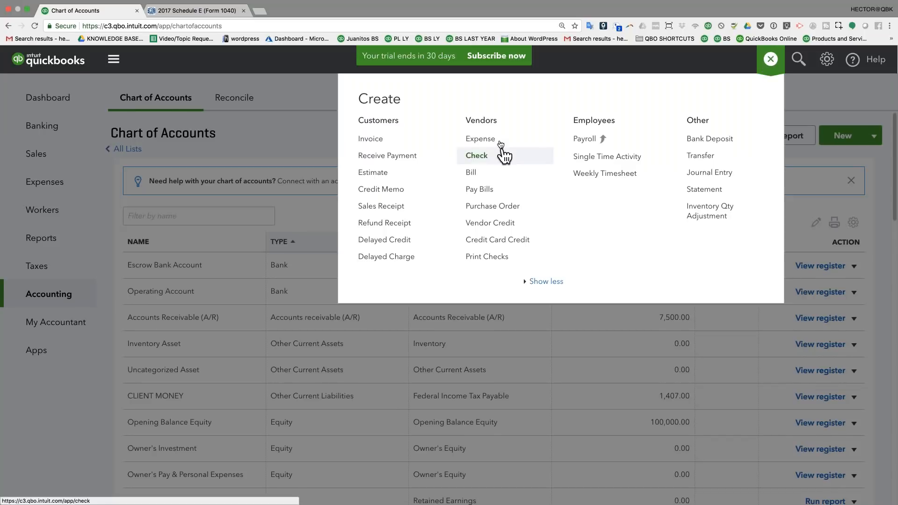
pyautogui.click(492, 139)
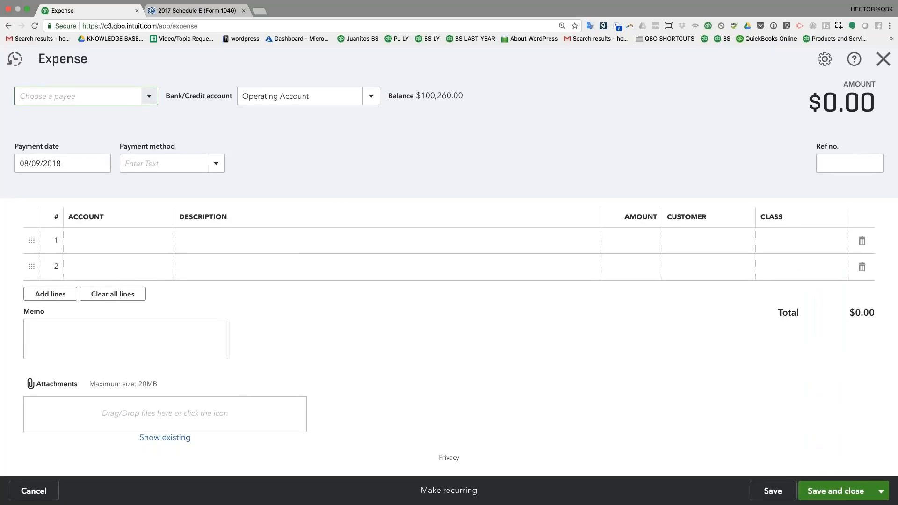
pyautogui.click(108, 95)
pyautogui.write('home')
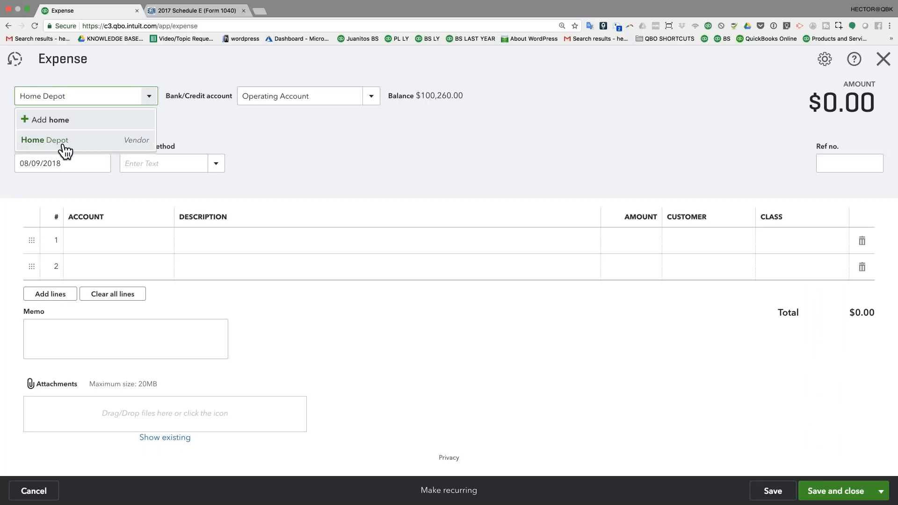
pyautogui.click(63, 146)
# - Set the first expense line's account to Property Repairs under Property Operating Expenses
pyautogui.click(104, 246)
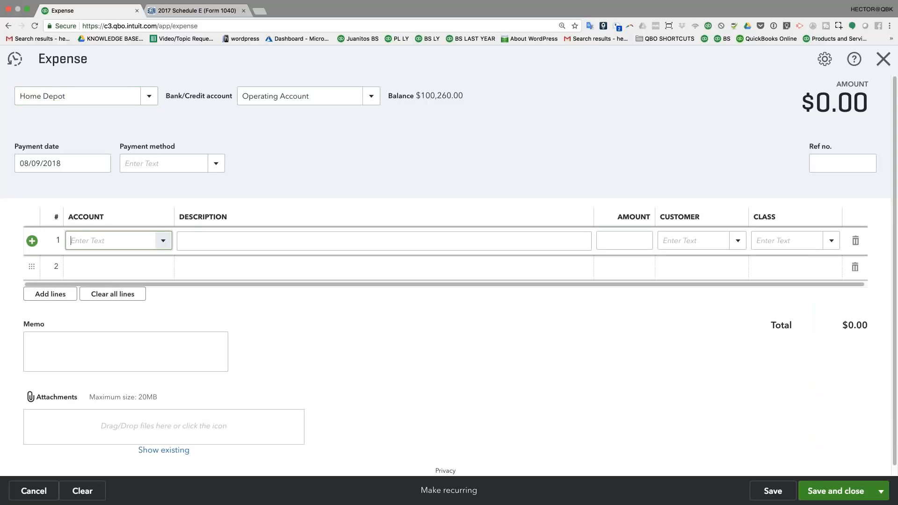
pyautogui.write('rep')
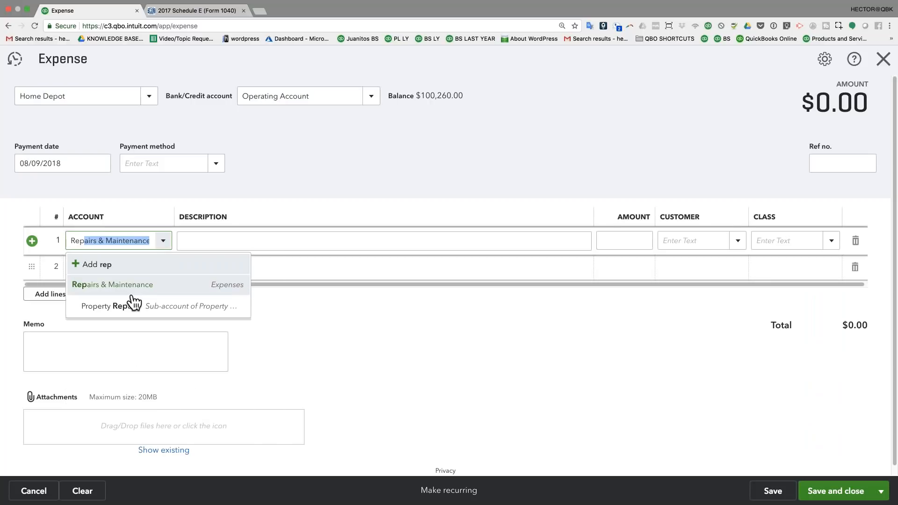
pyautogui.click(135, 302)
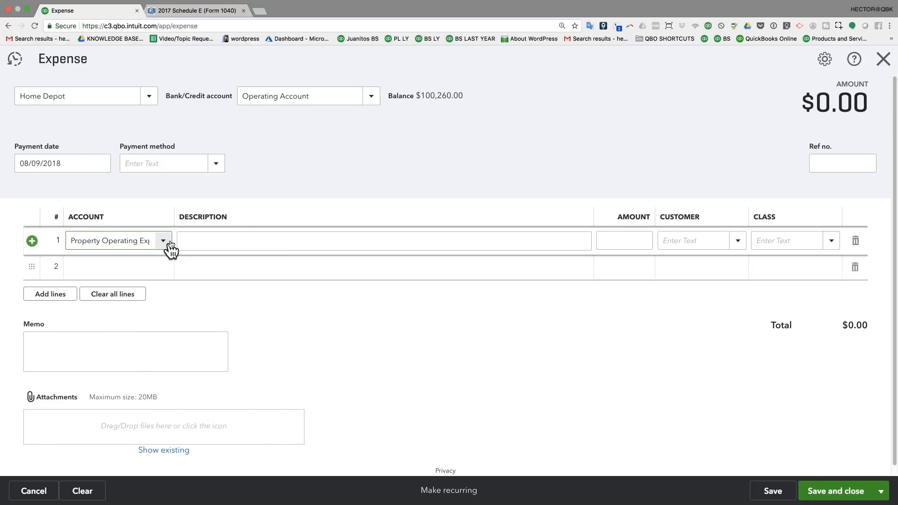
pyautogui.click(168, 245)
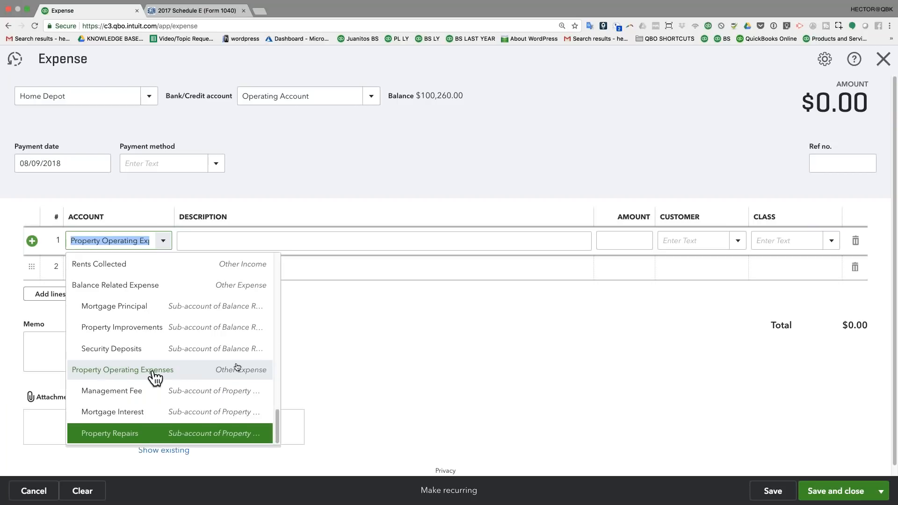
pyautogui.click(116, 431)
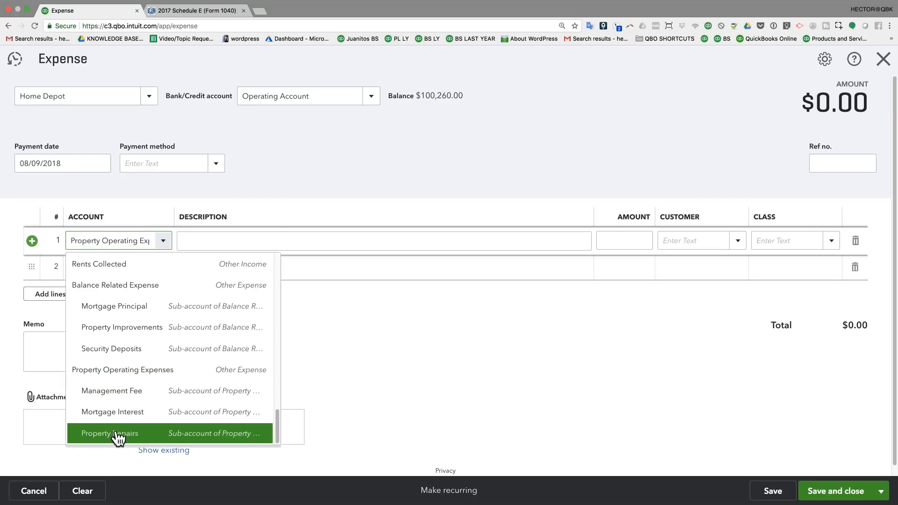
# - Describe the expense line as "Window cracked" and set its amount to 240
pyautogui.click(192, 242)
pyautogui.write('Wind')
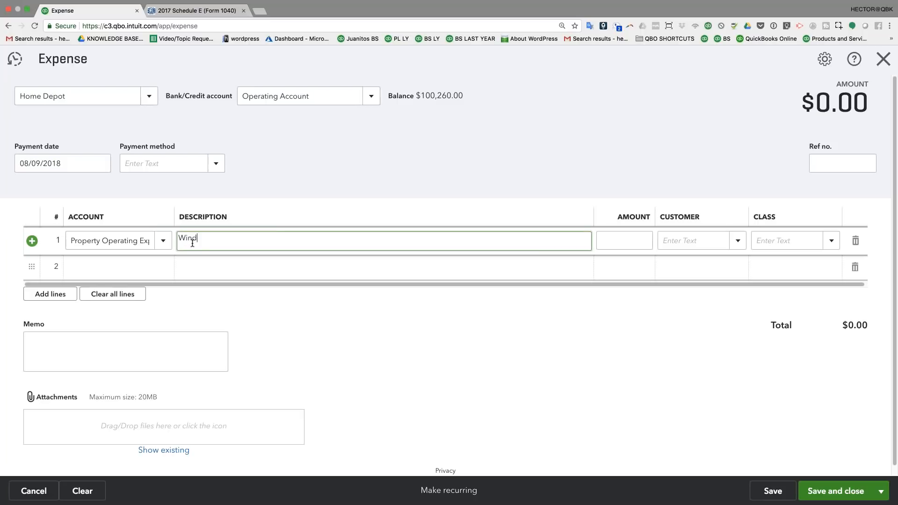
pyautogui.write('ow cracked')
pyautogui.press('Tab')
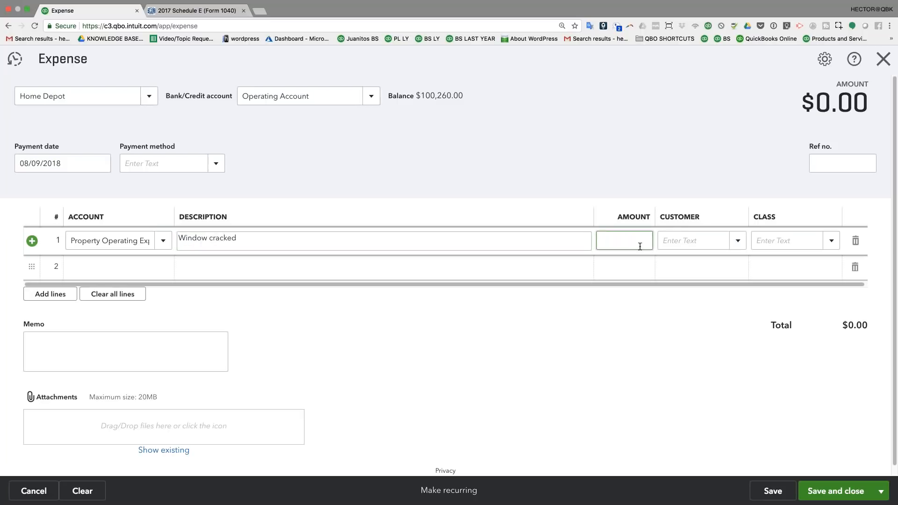
pyautogui.write('240')
pyautogui.press('Tab')
# - Assign the expense line to the customer House, a sub-customer of Investor A
pyautogui.click(739, 253)
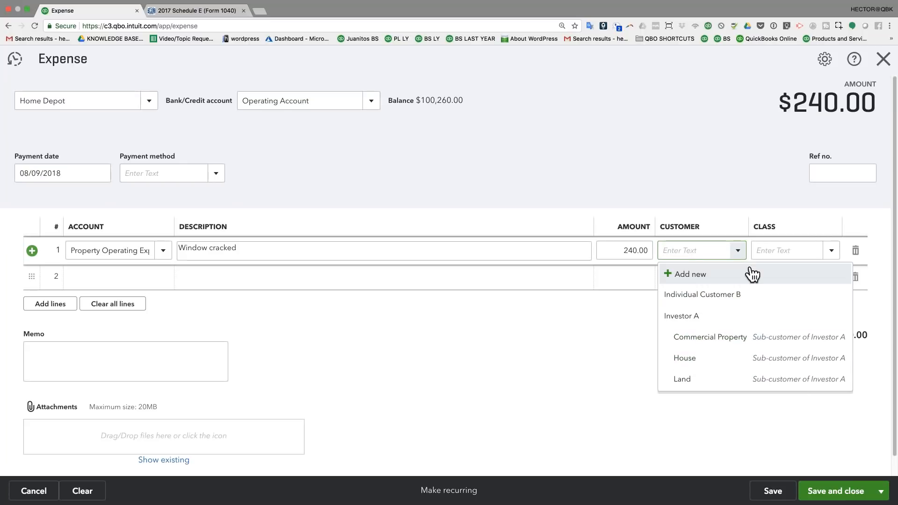
pyautogui.press('Tab')
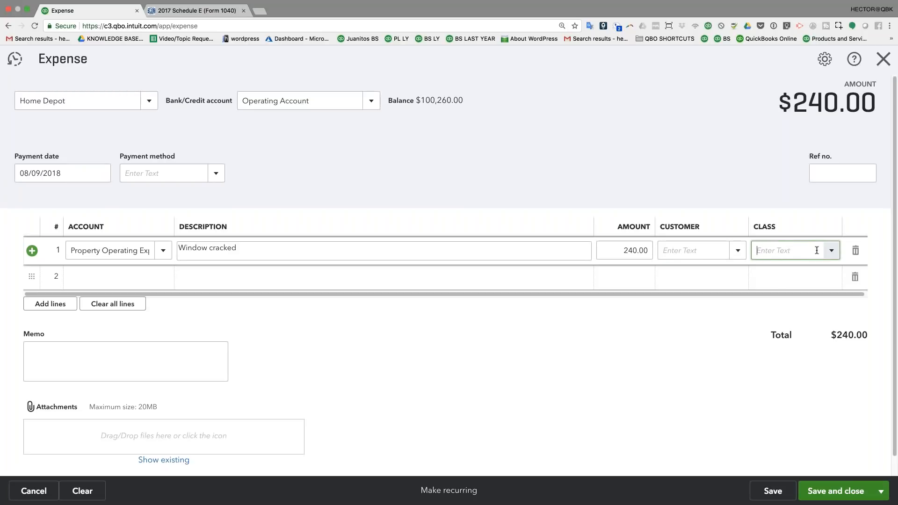
pyautogui.click(739, 252)
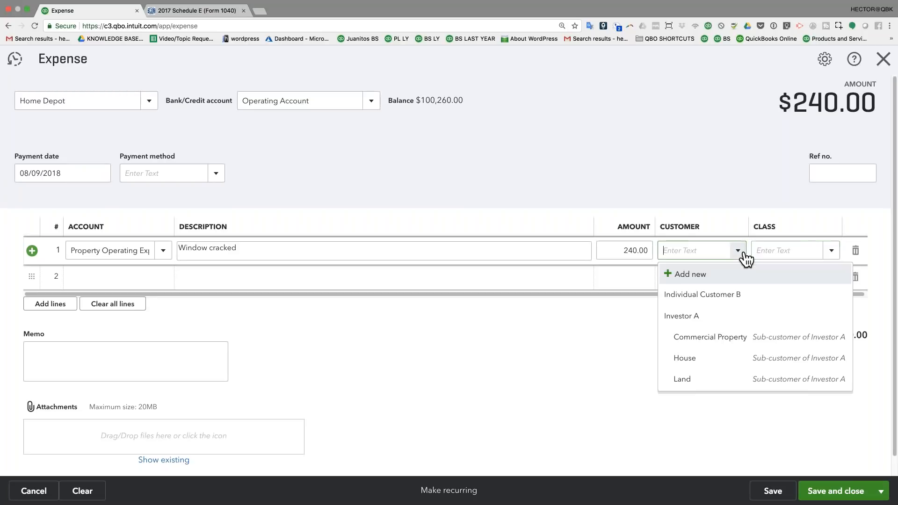
pyautogui.click(700, 357)
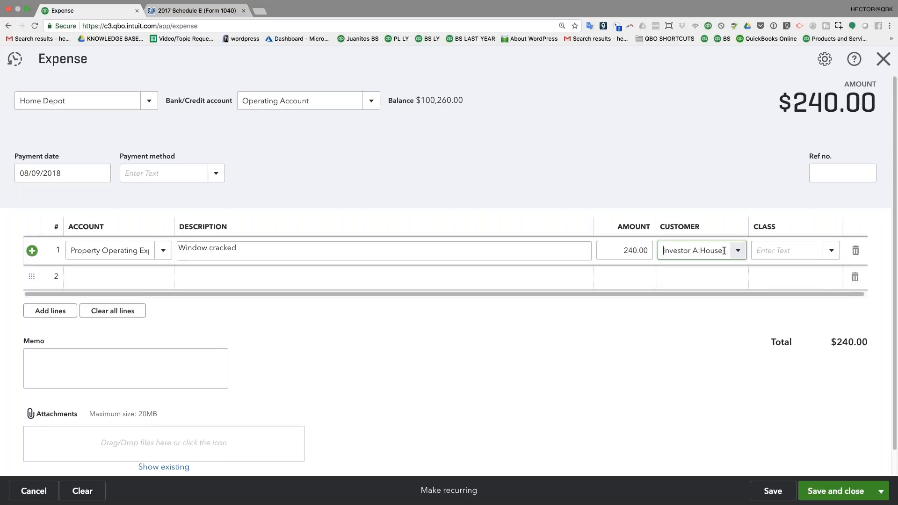
# - Copy the customer name Investor A:House into the line's class and try to shorten it to Investor A
pyautogui.rightClick(691, 248)
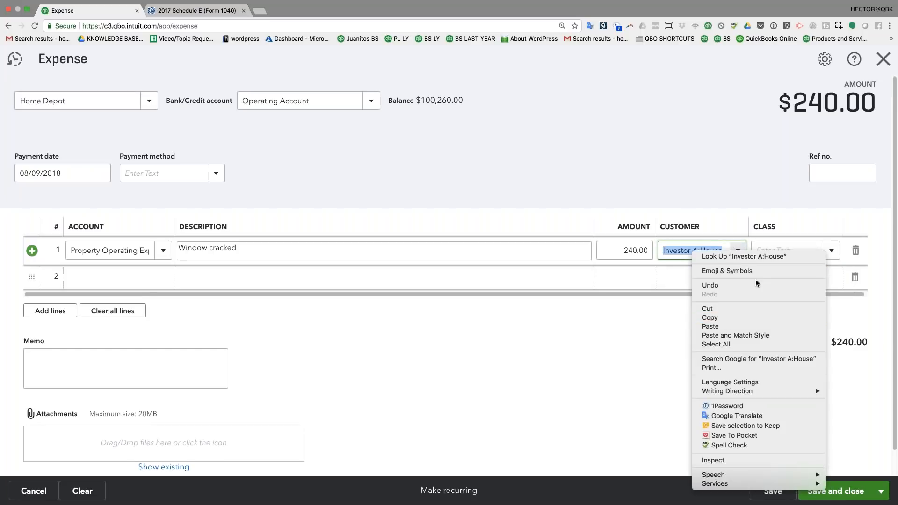
pyautogui.click(764, 251)
pyautogui.rightClick(764, 252)
pyautogui.click(779, 312)
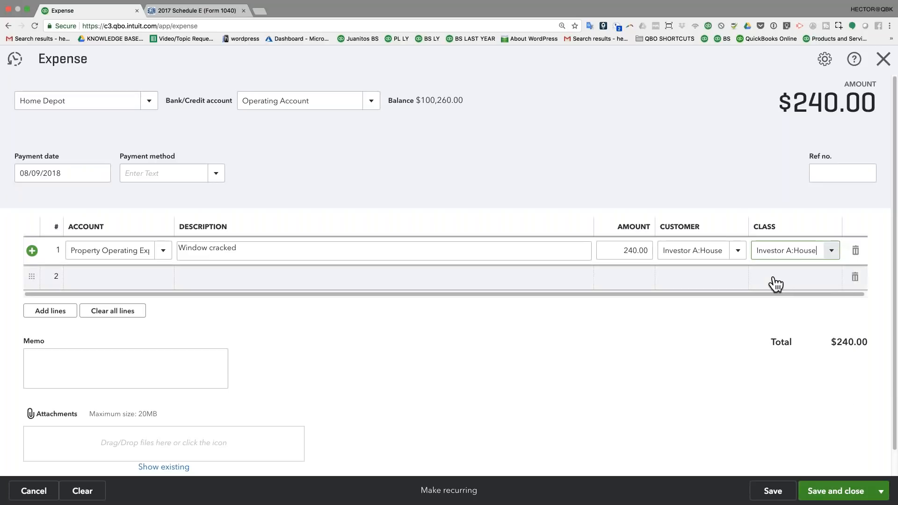
pyautogui.moveTo(793, 251); pyautogui.dragTo(838, 258)
pyautogui.press('BackSpace')
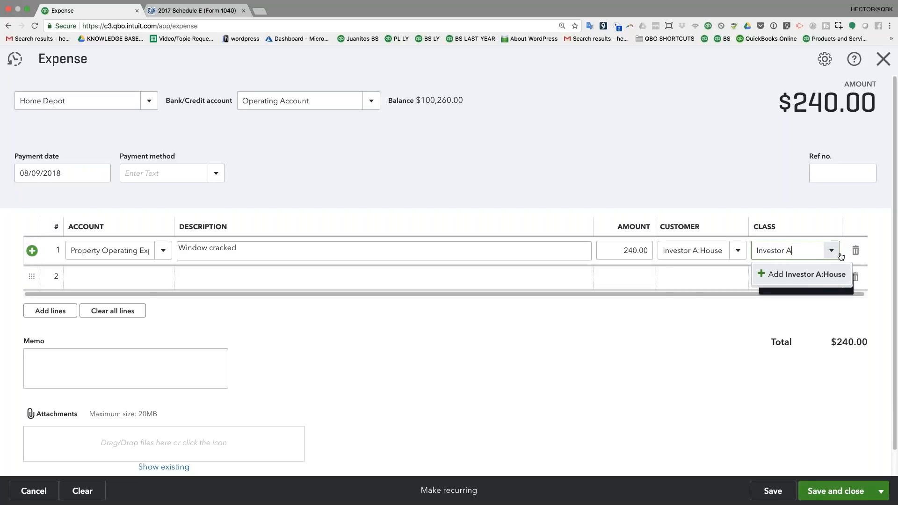
pyautogui.press('BackSpace')
pyautogui.press('Return')
pyautogui.click(825, 354)
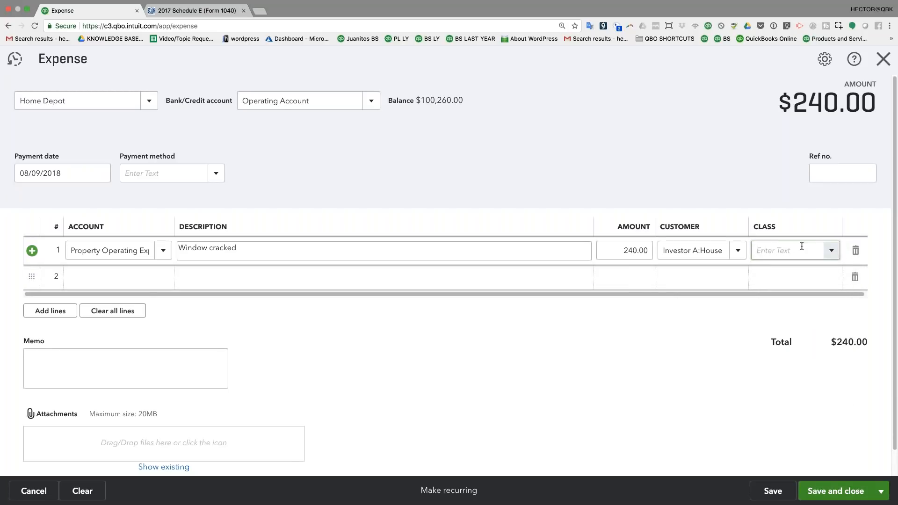
# - Try to save a new class named Investor A from the expense line, and leave the expense without saving
pyautogui.click(827, 251)
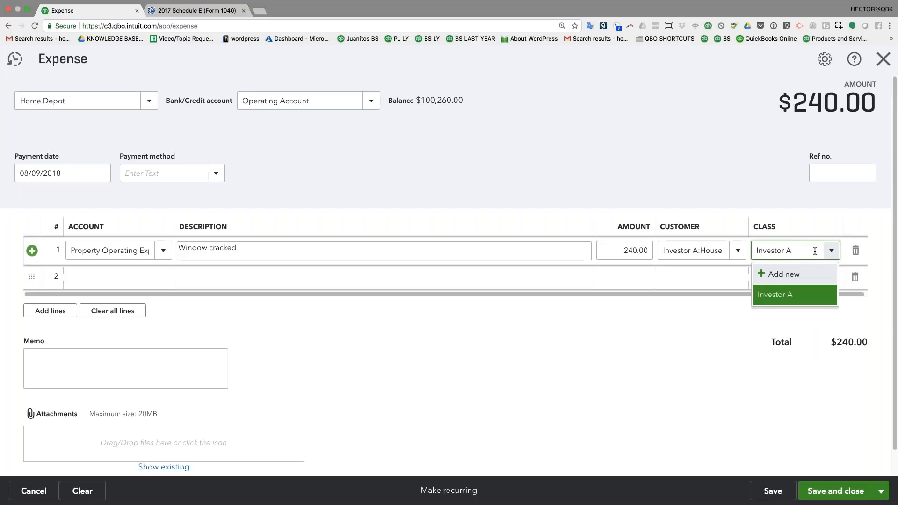
pyautogui.write(':House')
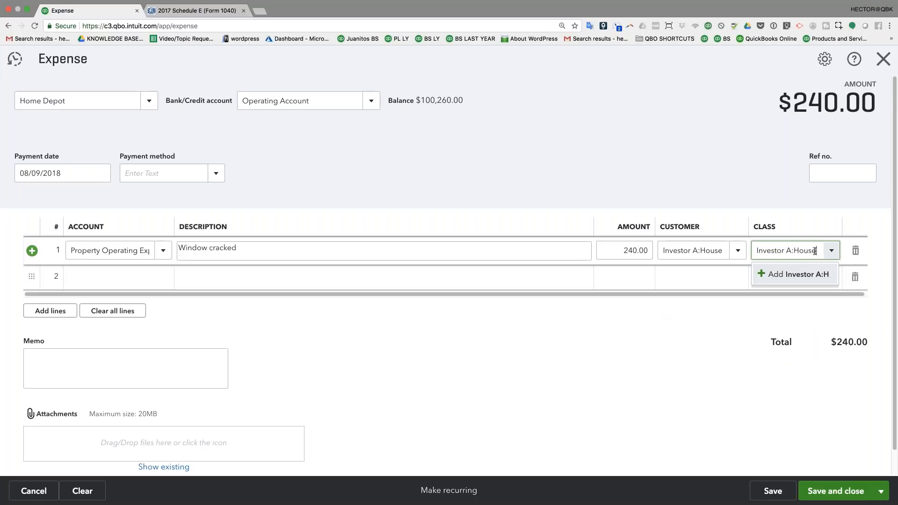
pyautogui.press('Return')
pyautogui.moveTo(692, 316); pyautogui.dragTo(740, 313)
pyautogui.press('BackSpace')
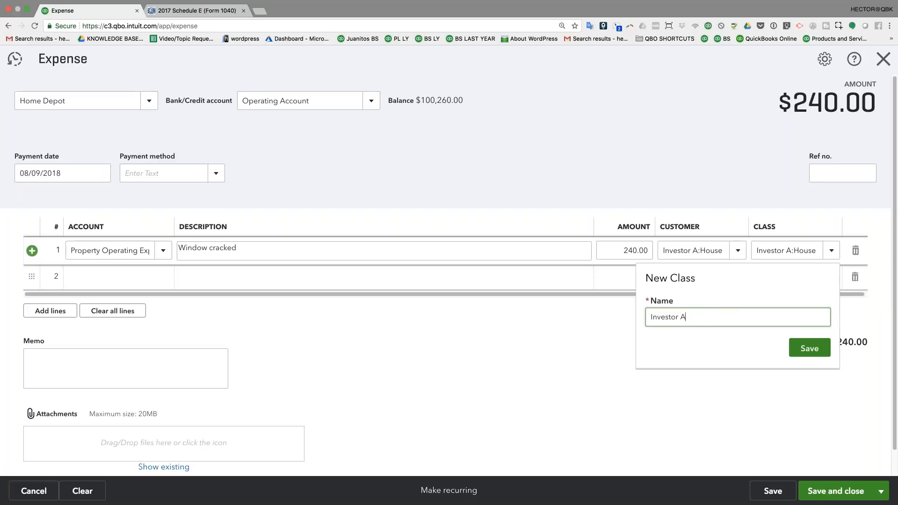
pyautogui.click(812, 349)
pyautogui.press('Escape')
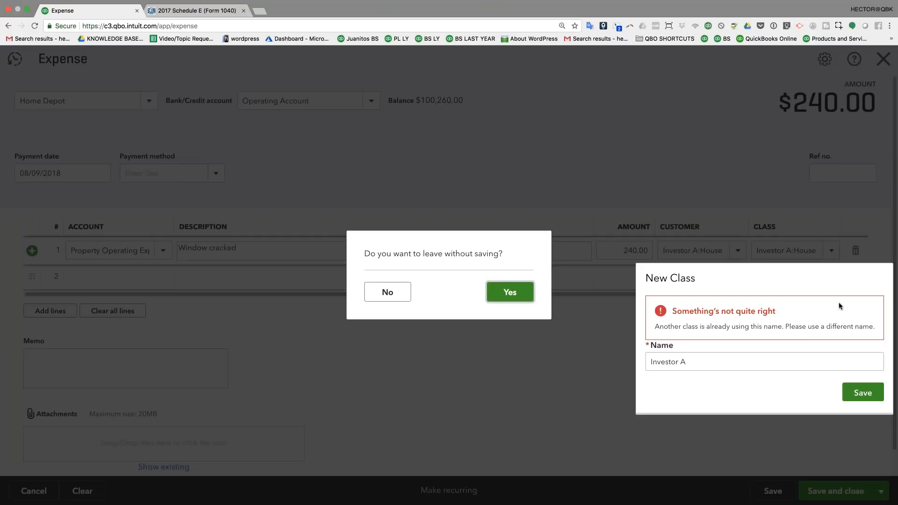
pyautogui.click(509, 293)
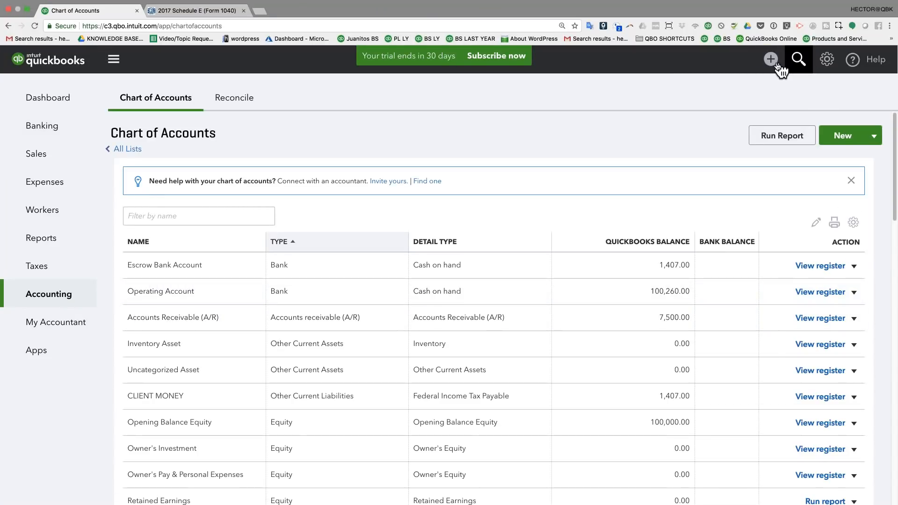
# - Create a new expense with Home Depot as the payee
pyautogui.click(772, 61)
pyautogui.click(492, 141)
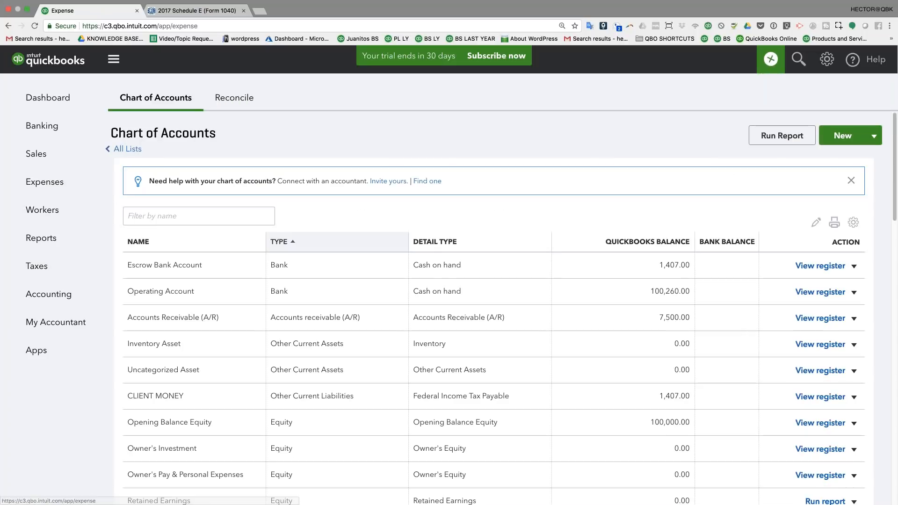
pyautogui.write('home')
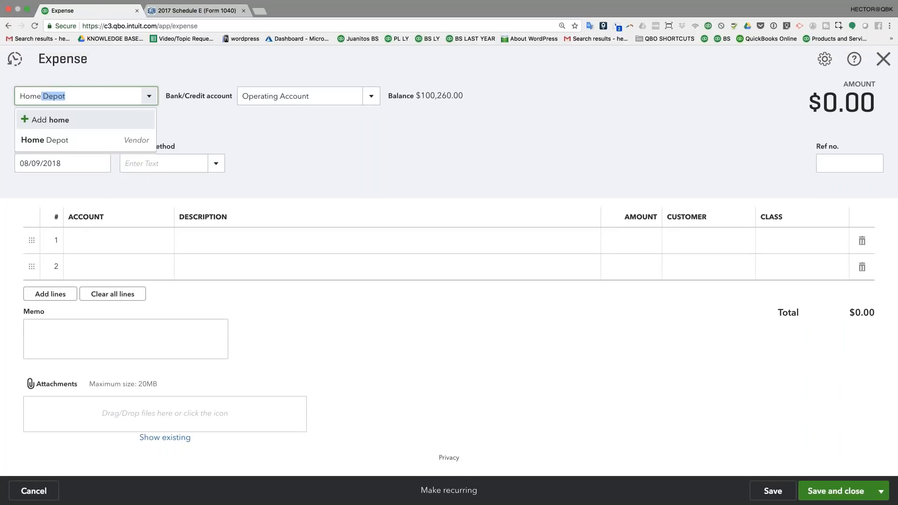
pyautogui.click(42, 141)
# - Set the first line's account to Property Repairs and its description to "window craked"
pyautogui.click(100, 243)
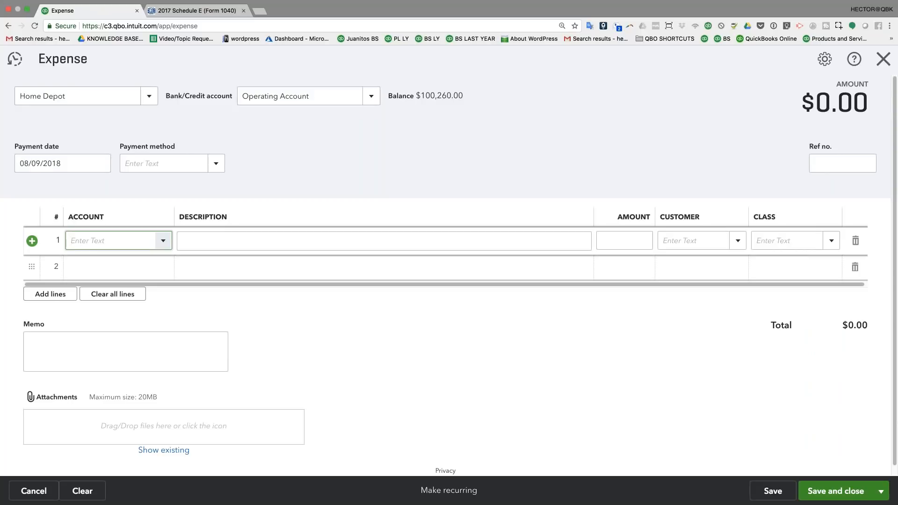
pyautogui.write('pro')
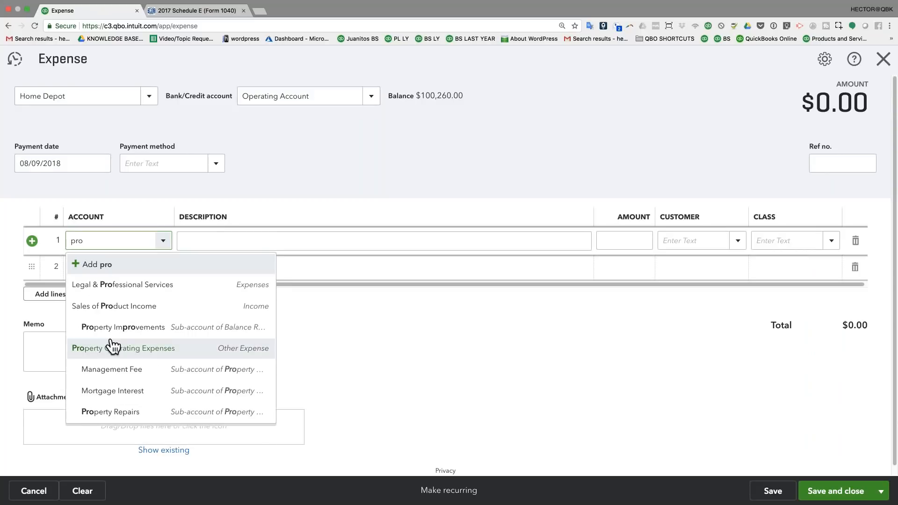
pyautogui.click(123, 418)
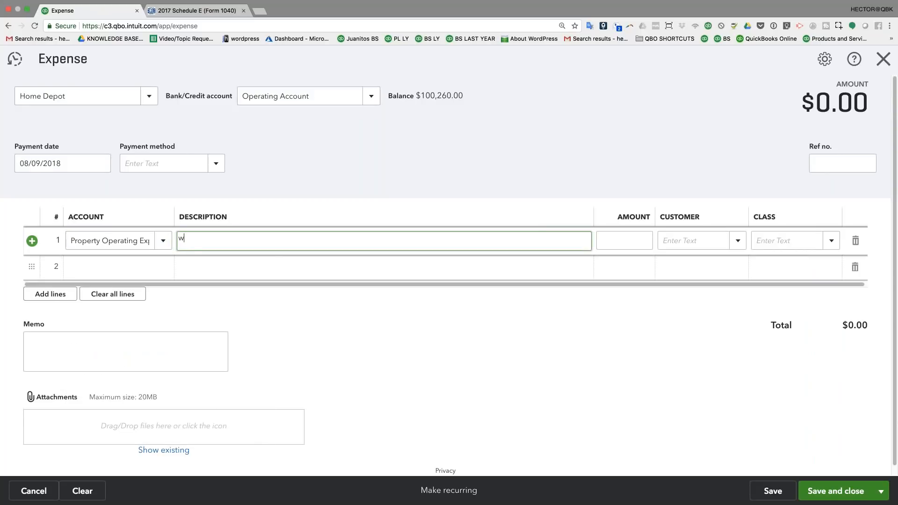
pyautogui.write('window craked')
pyautogui.press('Tab')
# - Assign the repair line to the class Investor A and the customer Investor A:House
pyautogui.click(830, 244)
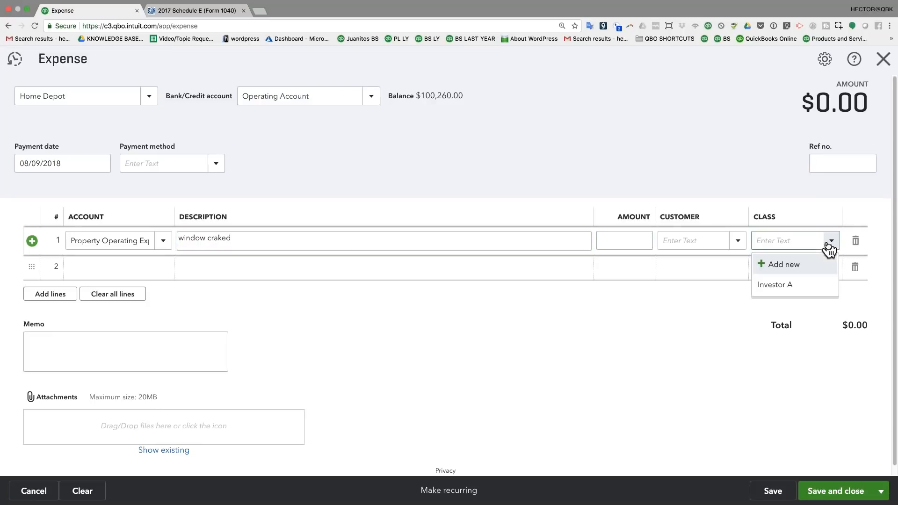
pyautogui.click(790, 285)
pyautogui.click(739, 242)
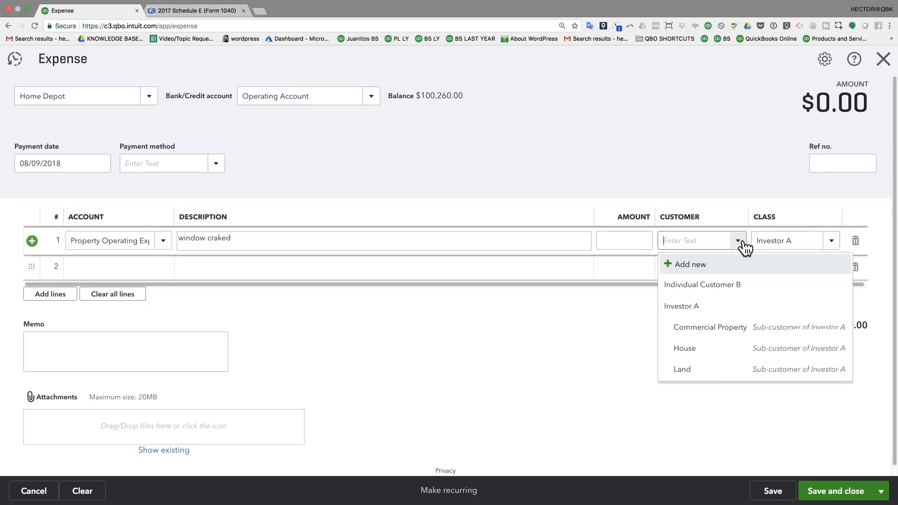
pyautogui.click(702, 359)
# - Set the repair line's amount to 220
pyautogui.click(622, 239)
pyautogui.write('220')
pyautogui.press('Tab')
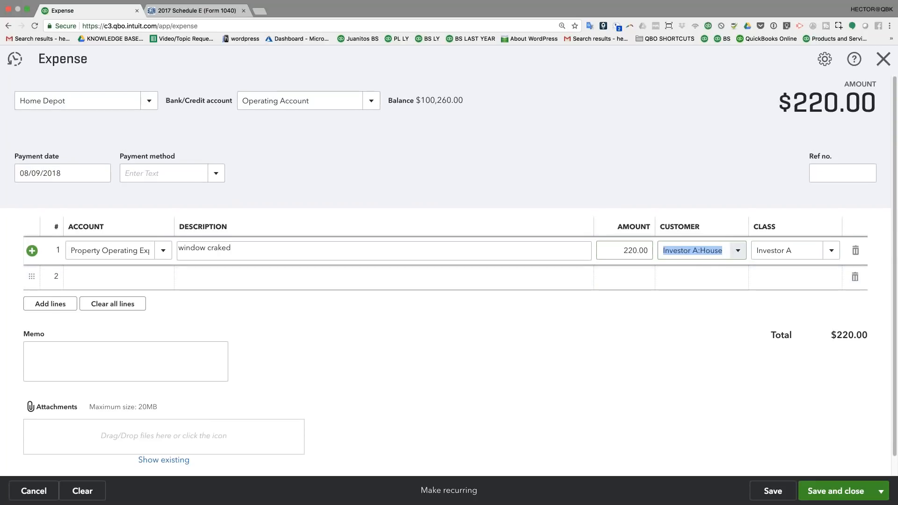
# - Save the Home Depot expense for the cracked window and start another new expense
pyautogui.click(706, 251)
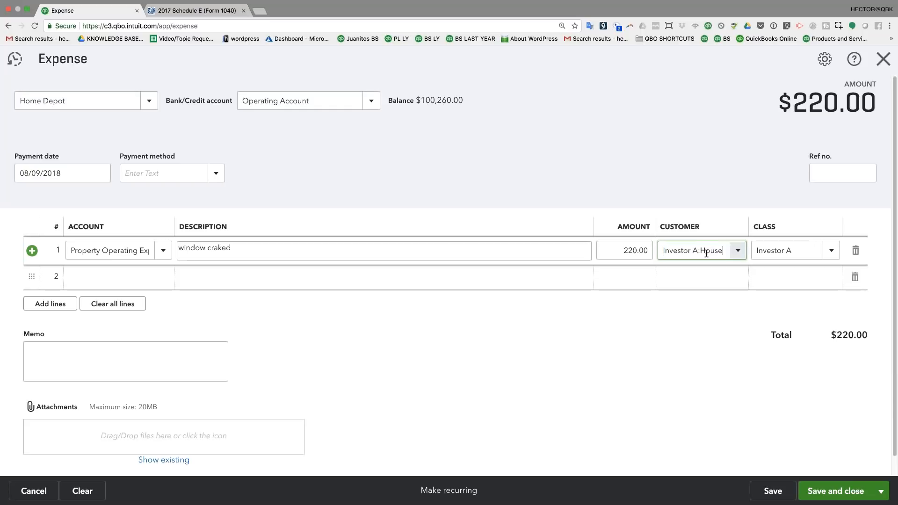
pyautogui.moveTo(798, 255); pyautogui.dragTo(761, 250)
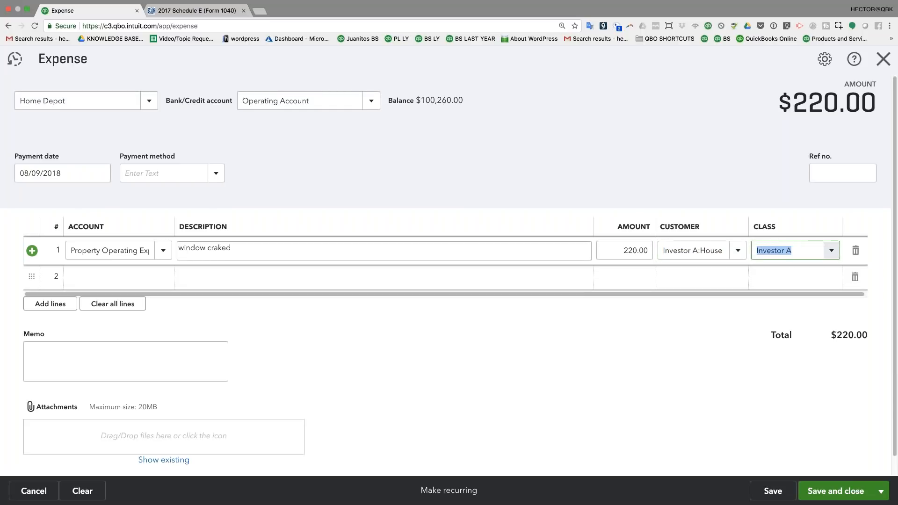
pyautogui.click(677, 257)
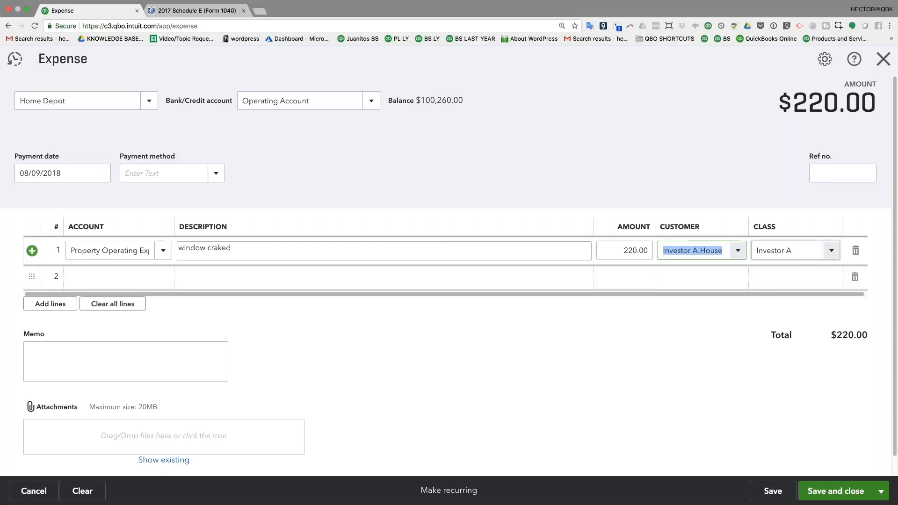
pyautogui.click(880, 491)
pyautogui.click(837, 476)
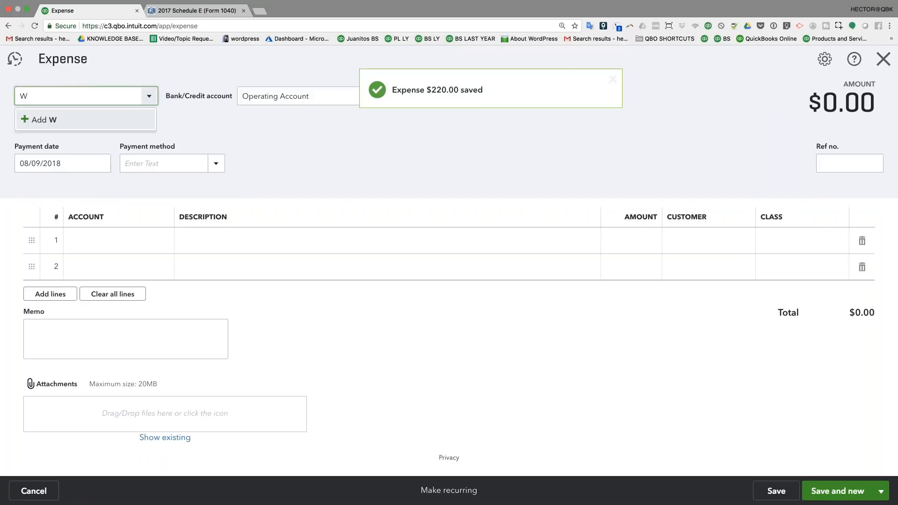
# - Set the payee of the new expense to WELLS FARGO
pyautogui.write('WELLS FARGO')
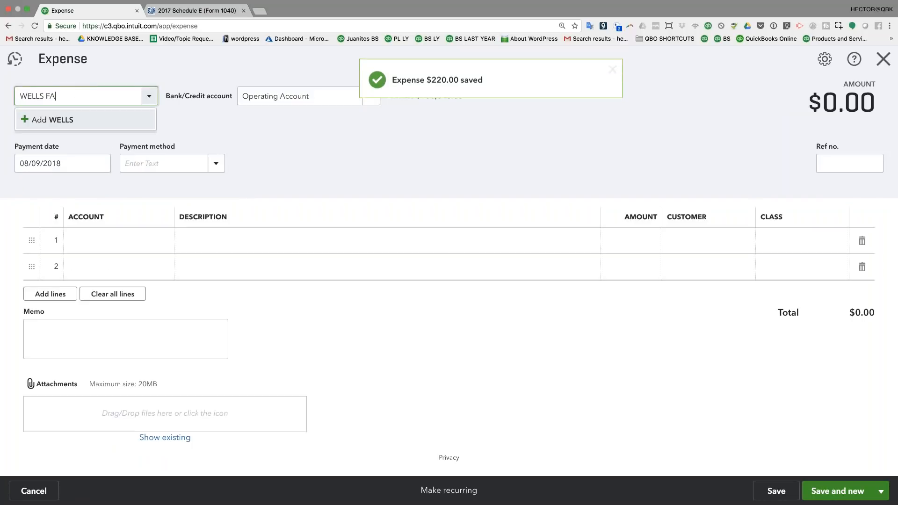
pyautogui.click(86, 120)
pyautogui.click(188, 238)
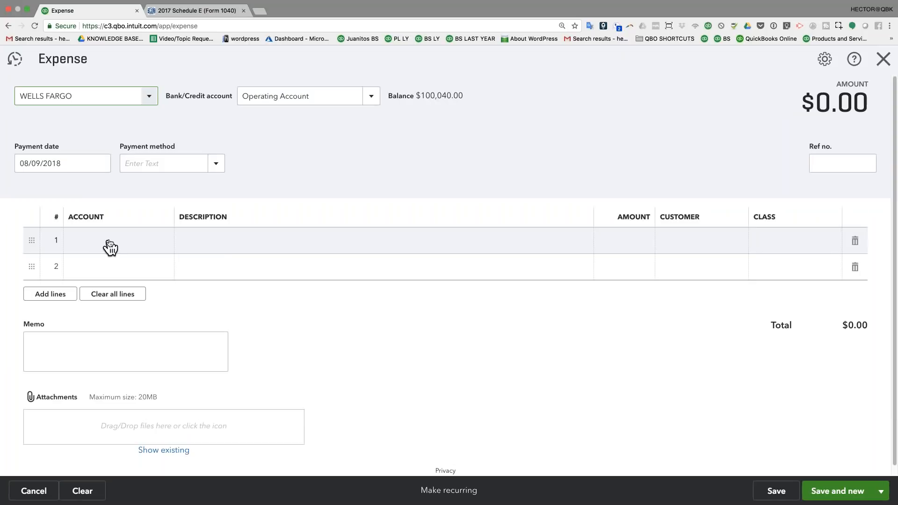
# - Set the first line's account to Mortgage Principal with an amount of 1450, and widen the account column
pyautogui.click(135, 244)
pyautogui.write('m')
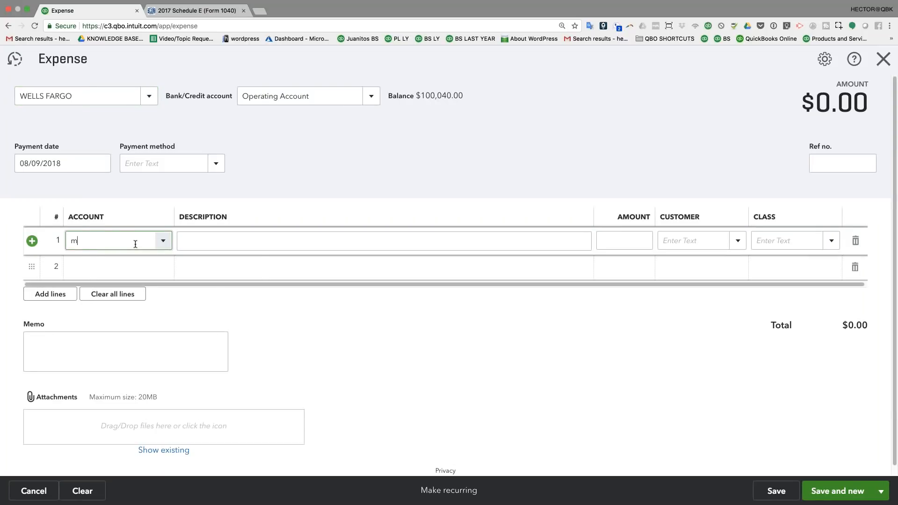
pyautogui.write('ort')
pyautogui.click(125, 290)
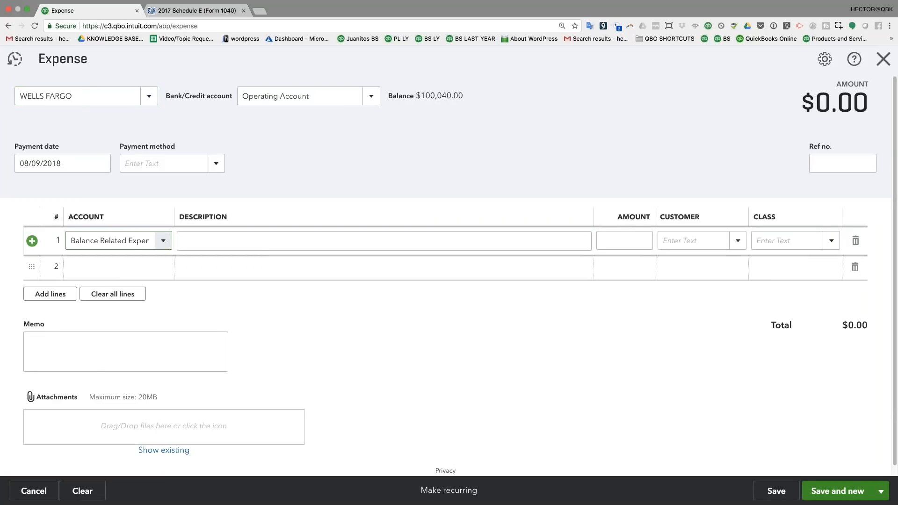
pyautogui.moveTo(174, 217); pyautogui.dragTo(173, 217)
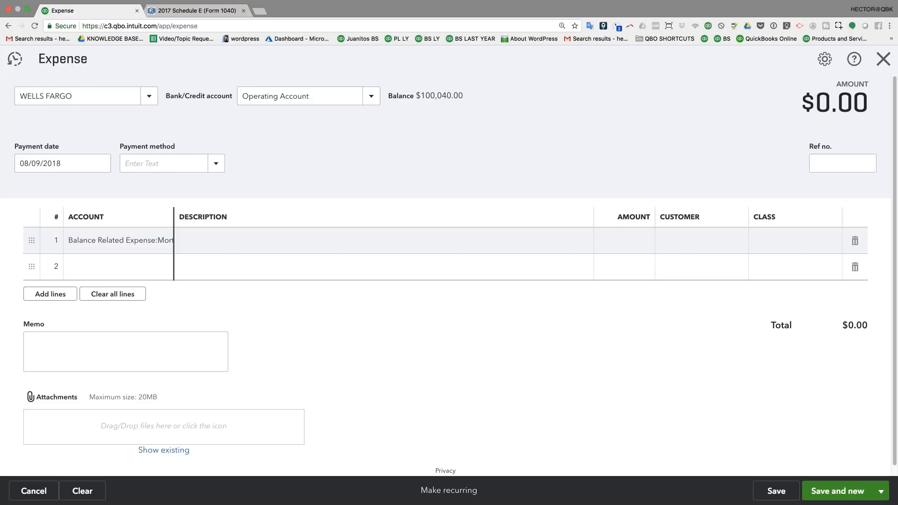
pyautogui.moveTo(299, 219); pyautogui.dragTo(290, 220)
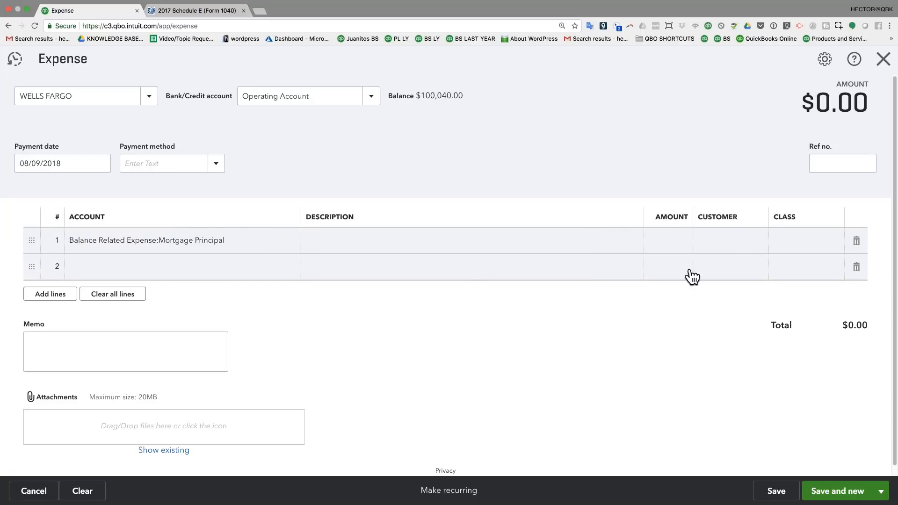
pyautogui.click(670, 244)
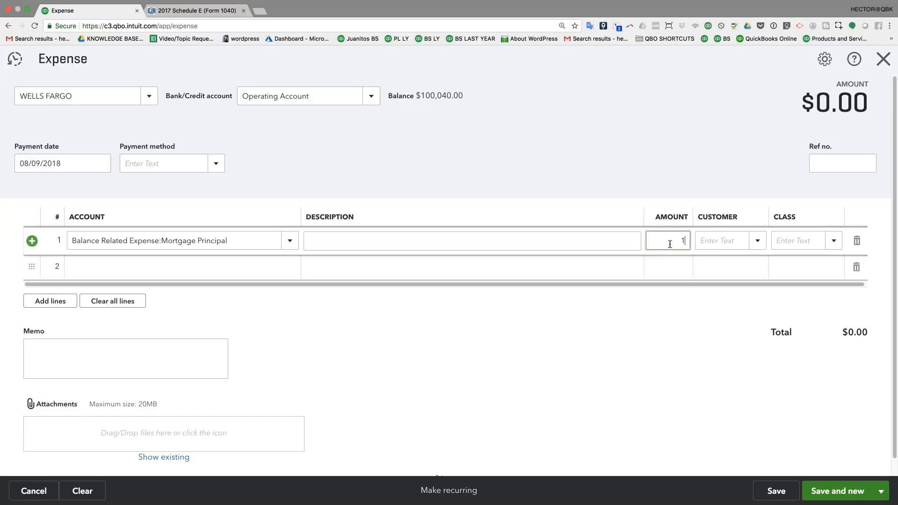
pyautogui.write('1450')
# - Add a second expense line for the Mortgage Interest account with an amount of 250
pyautogui.click(290, 266)
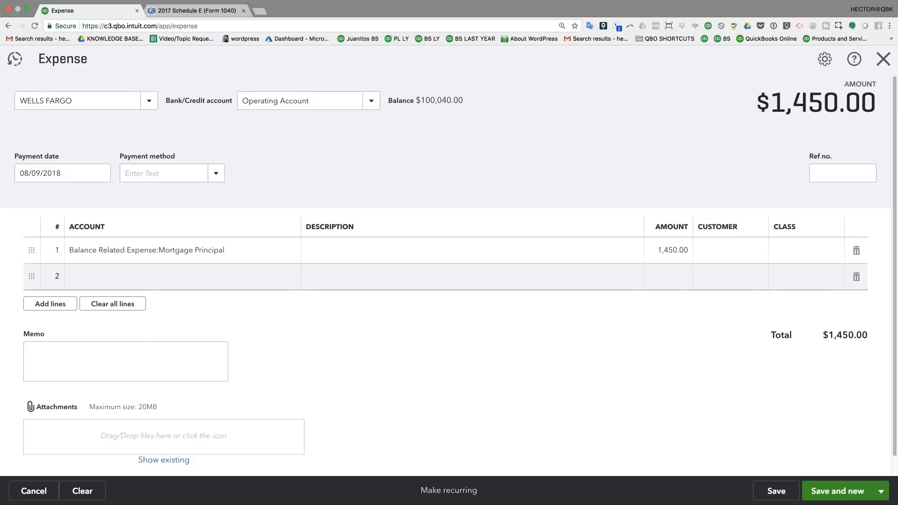
pyautogui.write('mort')
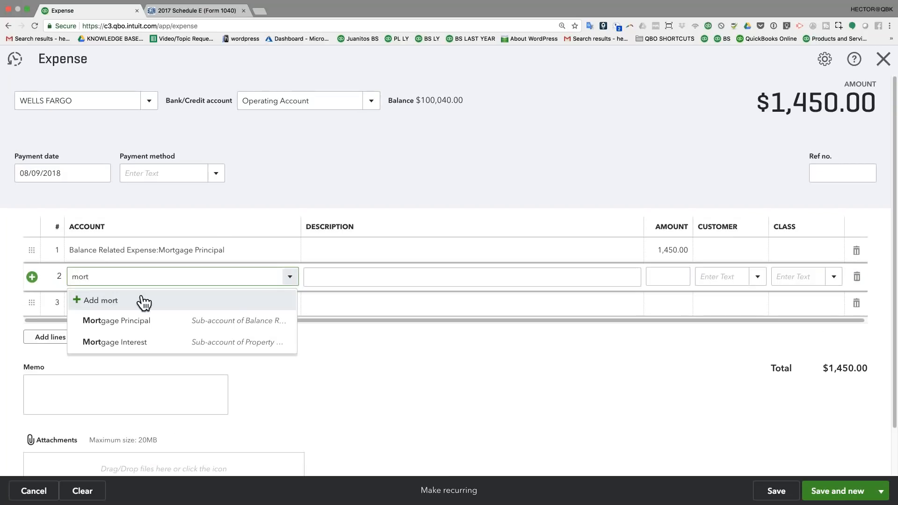
pyautogui.click(122, 342)
pyautogui.click(659, 271)
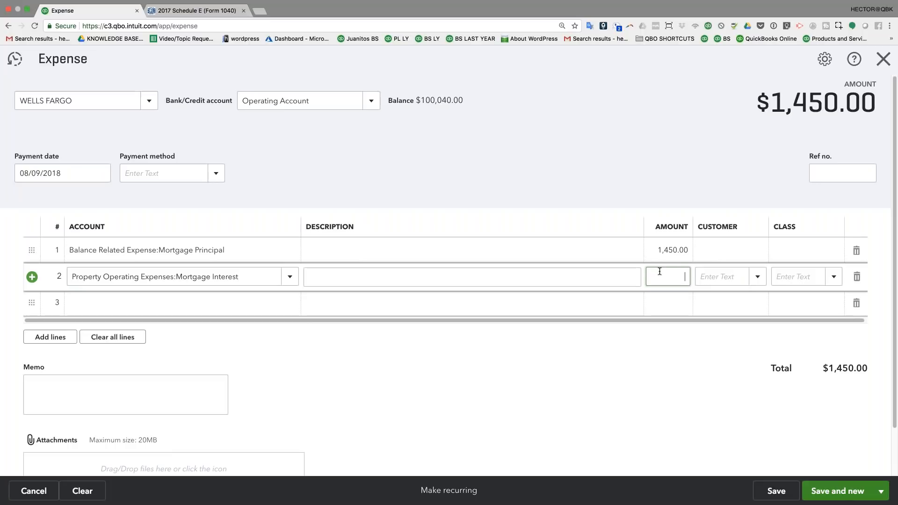
# - Assign the class Investor A to both the mortgage principal and mortgage interest lines
pyautogui.click(836, 258)
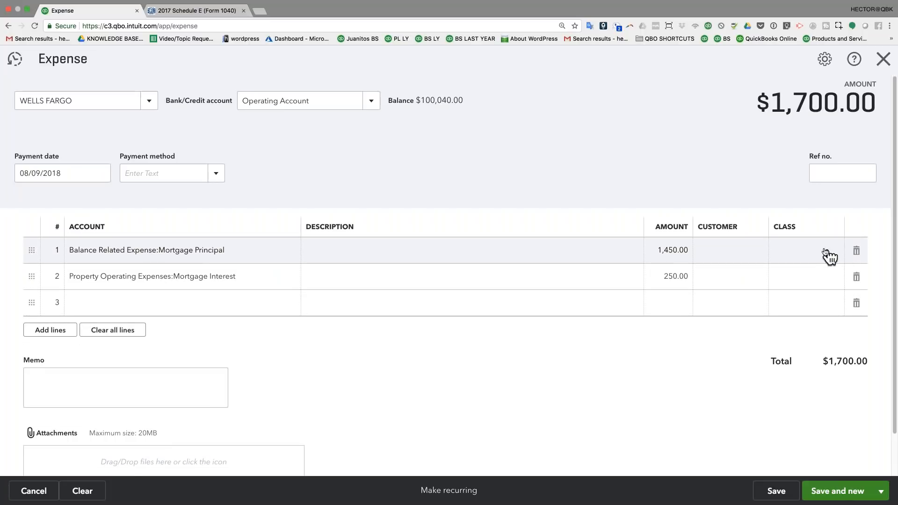
pyautogui.click(829, 257)
pyautogui.click(800, 297)
pyautogui.click(830, 279)
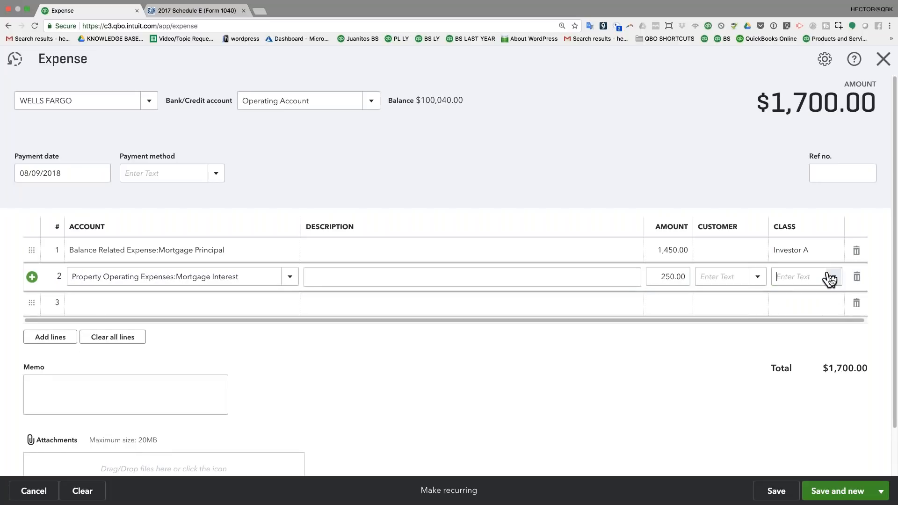
pyautogui.click(830, 280)
pyautogui.click(803, 324)
# - Set the customer to Investor A:House on both the mortgage principal and mortgage interest lines
pyautogui.click(720, 250)
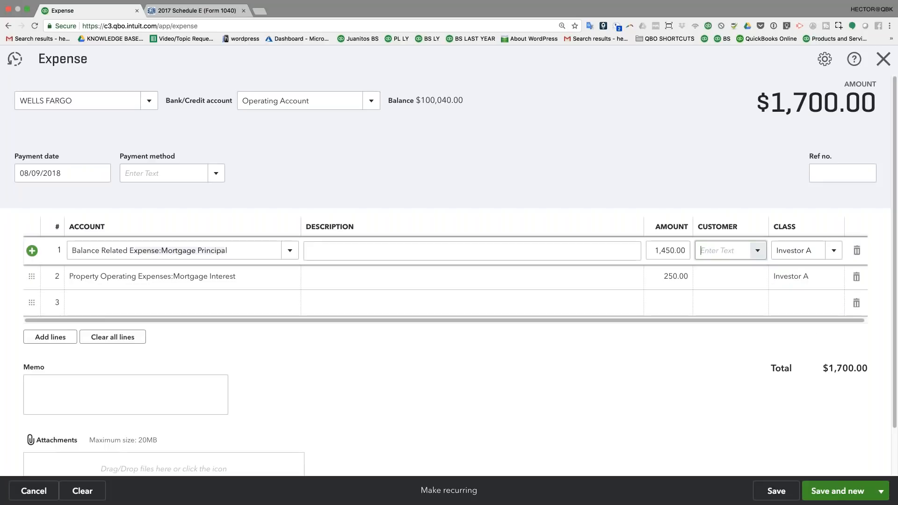
pyautogui.click(756, 251)
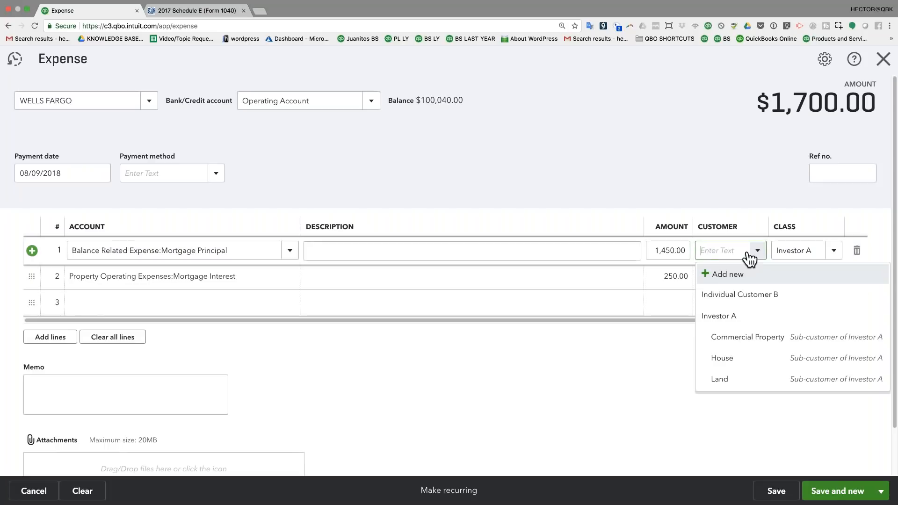
pyautogui.click(738, 367)
pyautogui.click(763, 283)
pyautogui.click(757, 278)
pyautogui.click(737, 385)
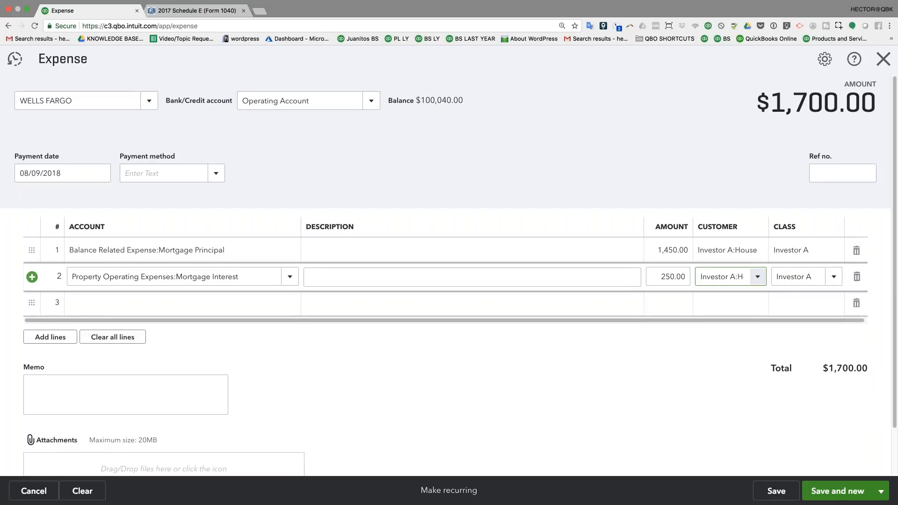
# - Check the class on both mortgage lines, then save and close the Wells Fargo expense
pyautogui.click(802, 257)
pyautogui.click(804, 277)
pyautogui.click(804, 254)
pyautogui.click(803, 277)
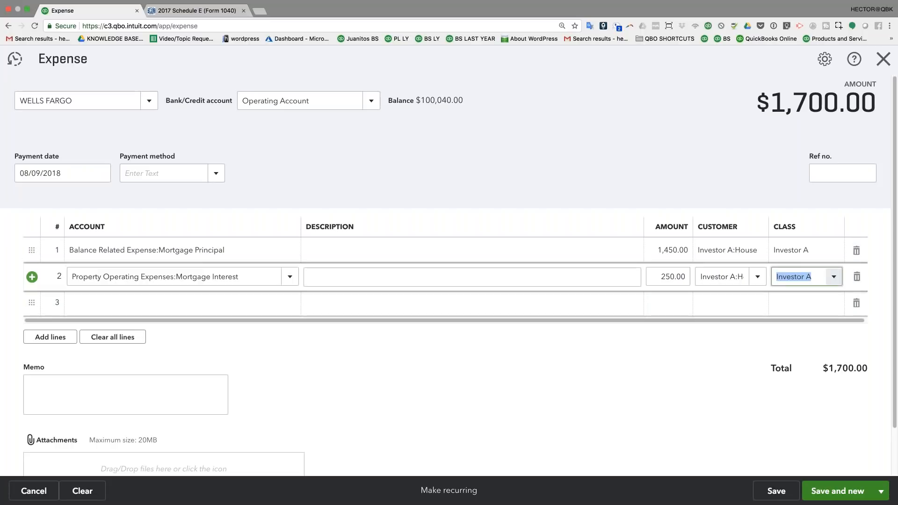
pyautogui.click(804, 254)
pyautogui.click(801, 277)
pyautogui.click(881, 491)
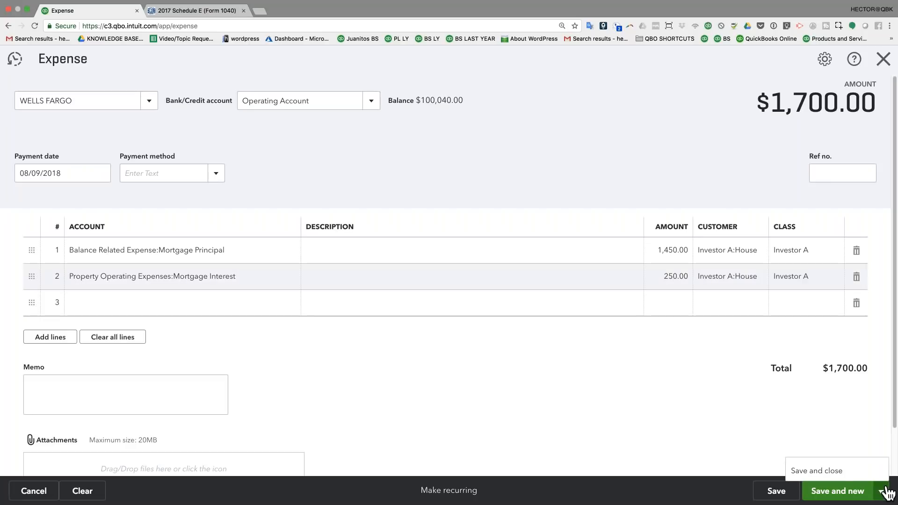
pyautogui.click(818, 470)
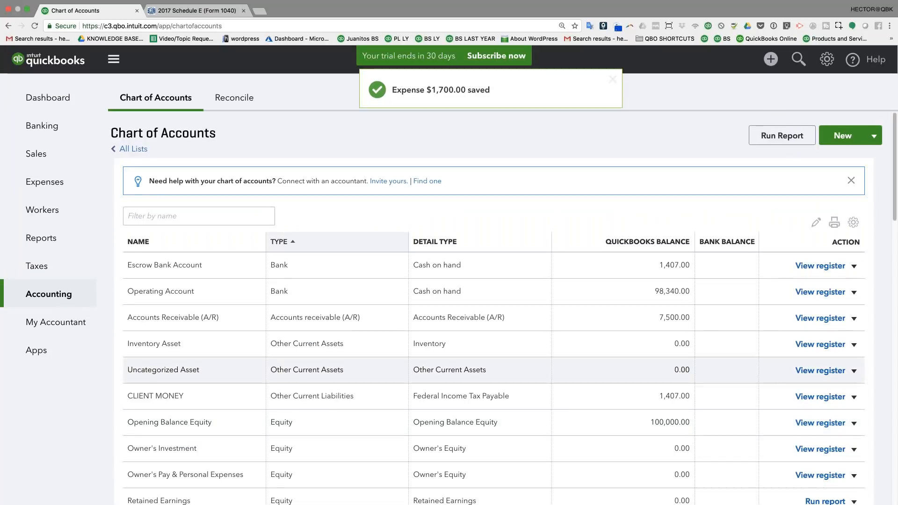
# - Run the Profit and Loss report for this year-to-date with columns displayed by Classes
pyautogui.click(41, 240)
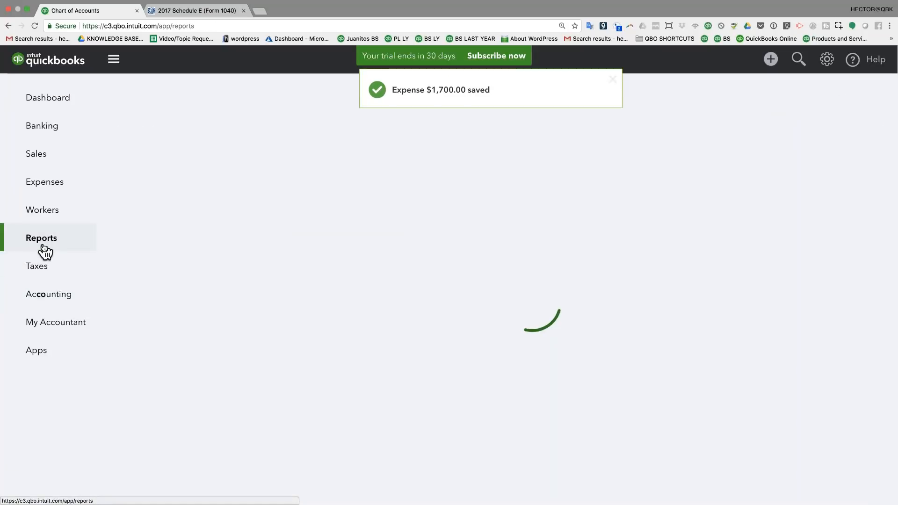
pyautogui.click(158, 275)
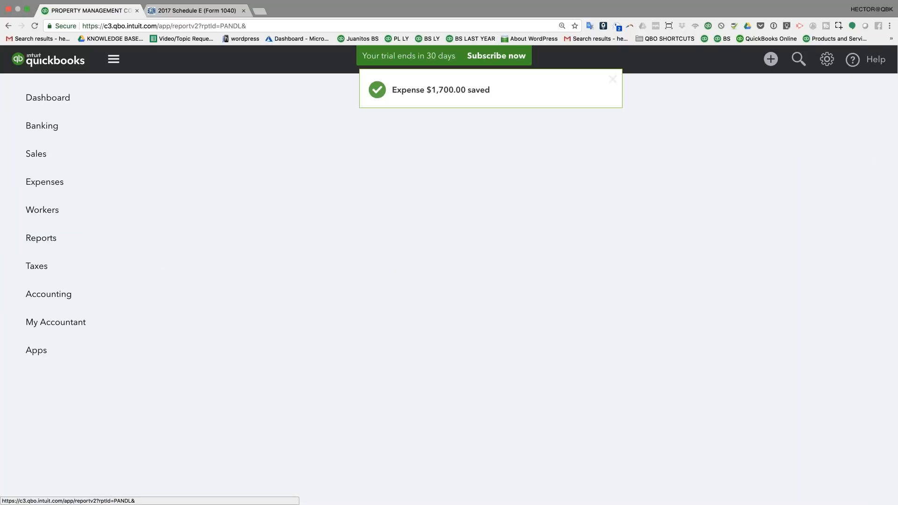
pyautogui.click(158, 164)
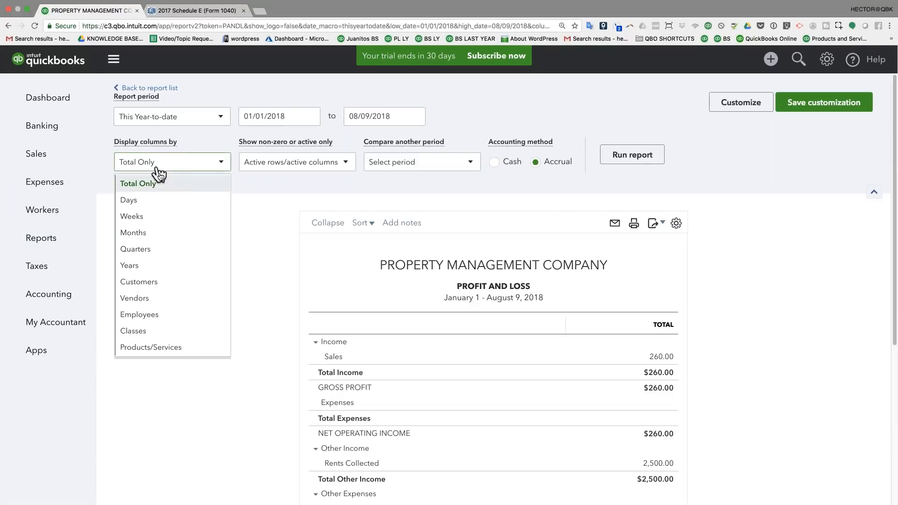
pyautogui.click(156, 333)
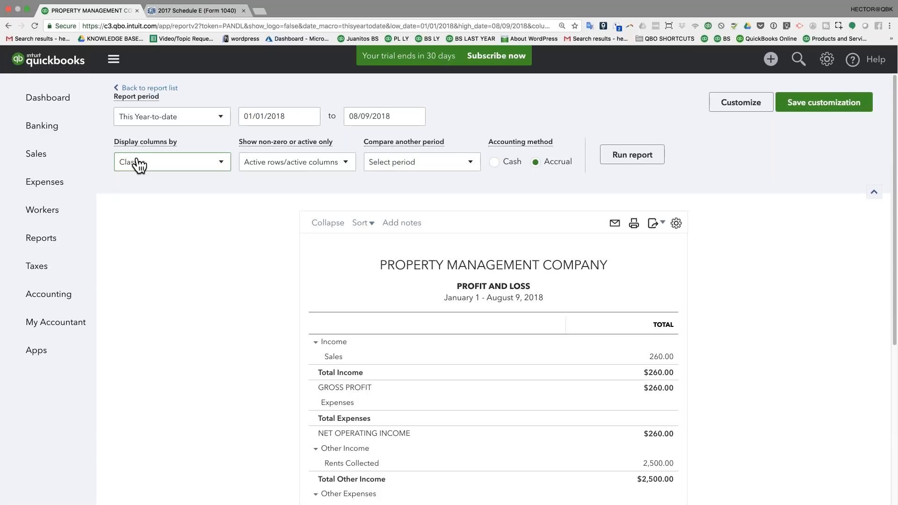
pyautogui.click(647, 158)
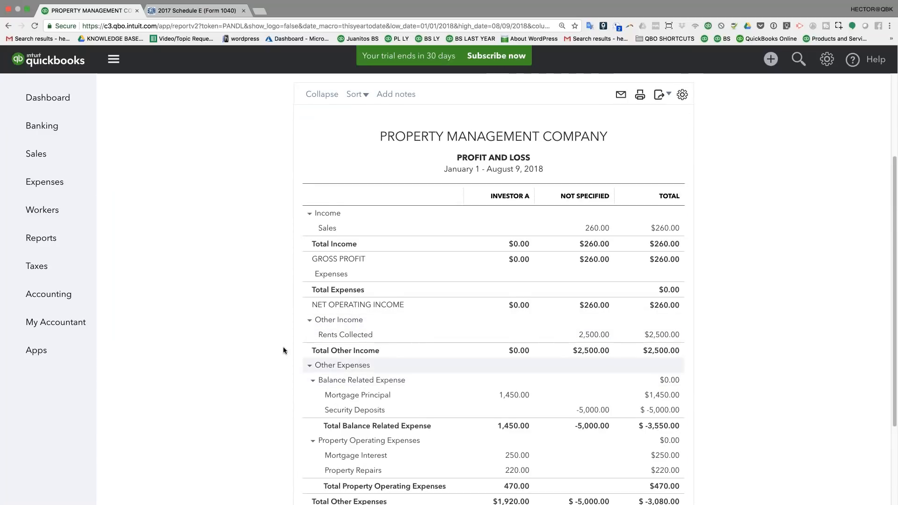
# - Review the Investor A column and open the invoice behind the Rents Collected amount that has no class specified
pyautogui.scroll(-3, 234, 344)
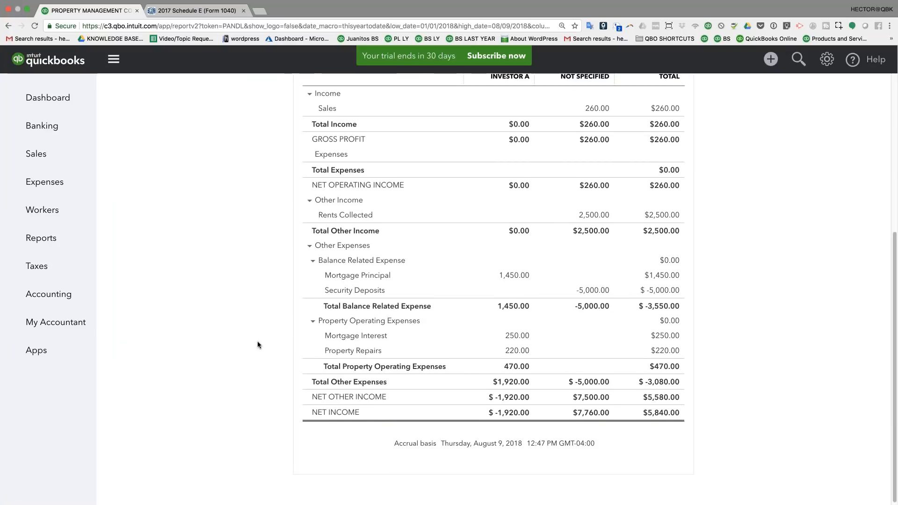
pyautogui.scroll(3, 257, 341)
pyautogui.scroll(-1, 596, 324)
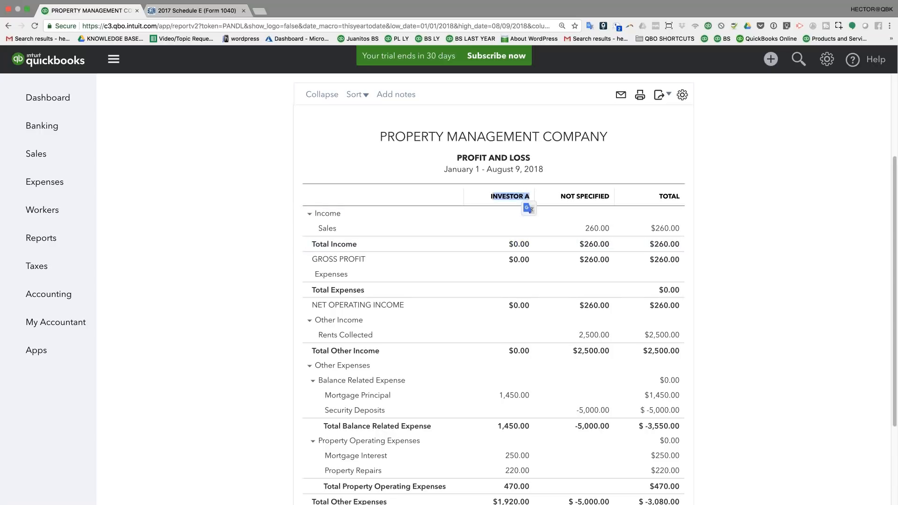
pyautogui.scroll(-3, 501, 365)
pyautogui.click(265, 322)
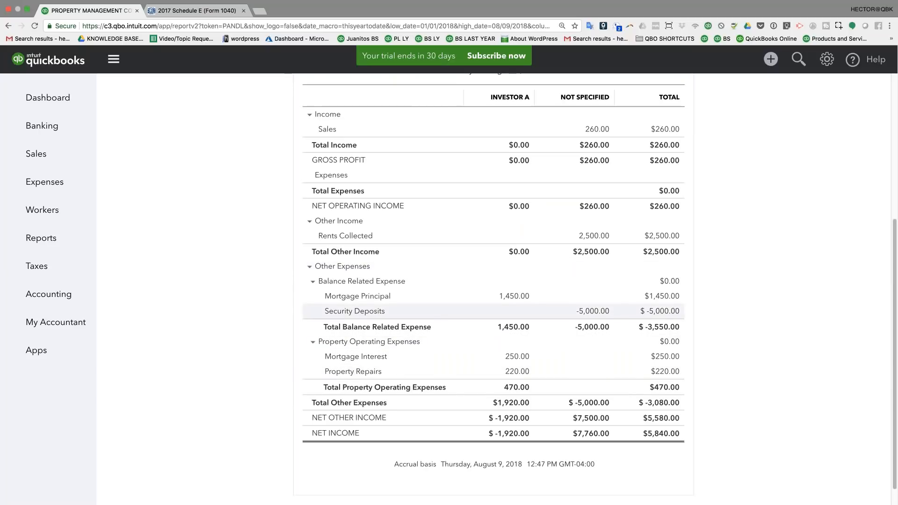
pyautogui.click(594, 236)
pyautogui.click(270, 391)
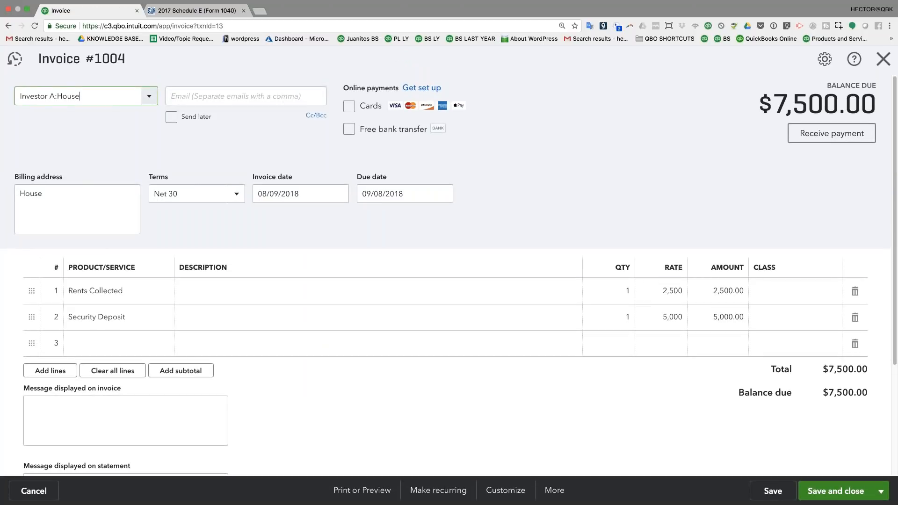
# - Assign the class Investor A to the invoice's Rents Collected and Security Deposit lines
pyautogui.click(828, 293)
pyautogui.click(830, 292)
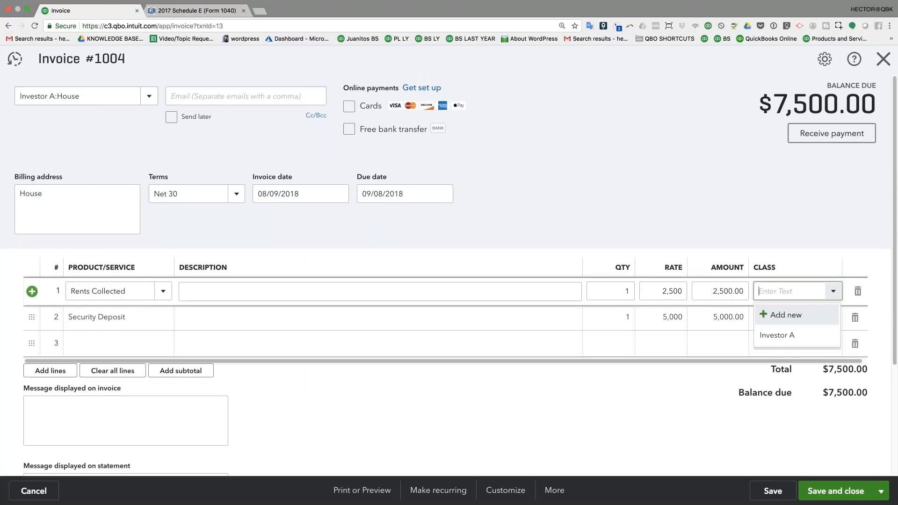
pyautogui.click(785, 341)
pyautogui.click(832, 323)
pyautogui.click(833, 322)
pyautogui.click(776, 363)
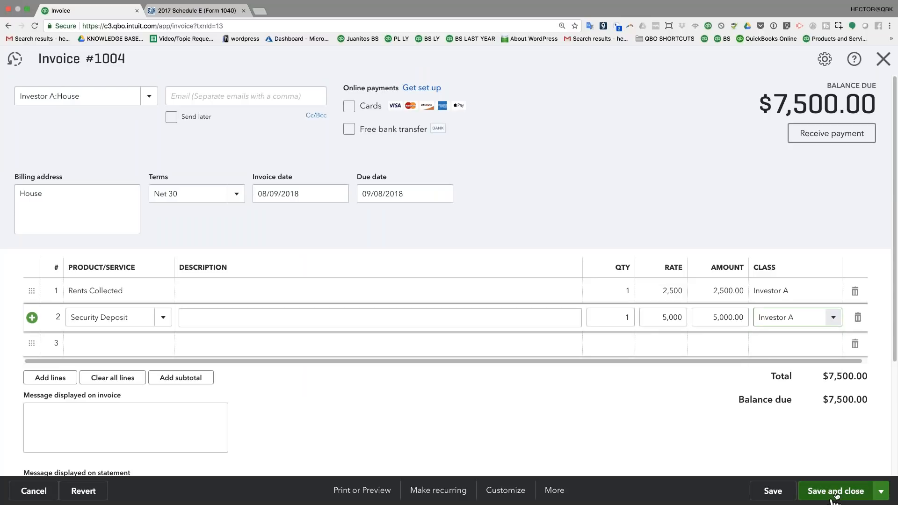
# - Save and close the invoice and return to the Profit and Loss by class report
pyautogui.click(836, 491)
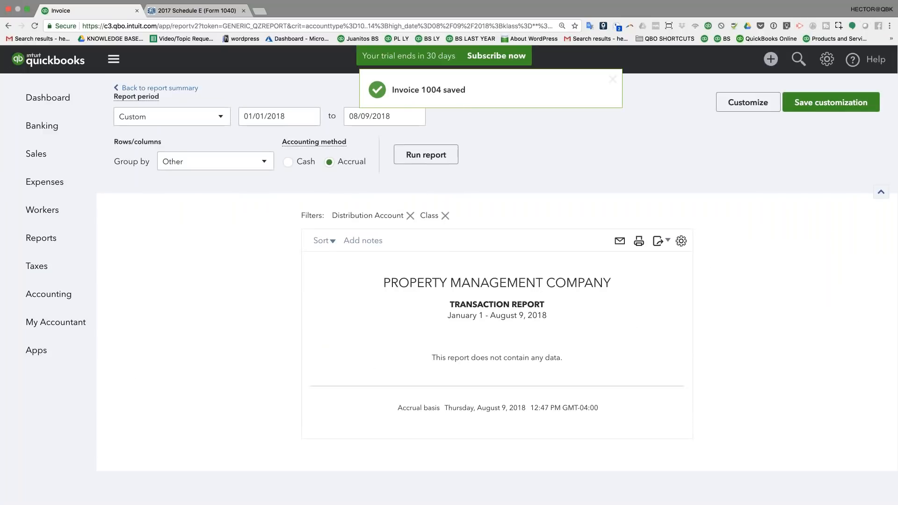
pyautogui.click(136, 89)
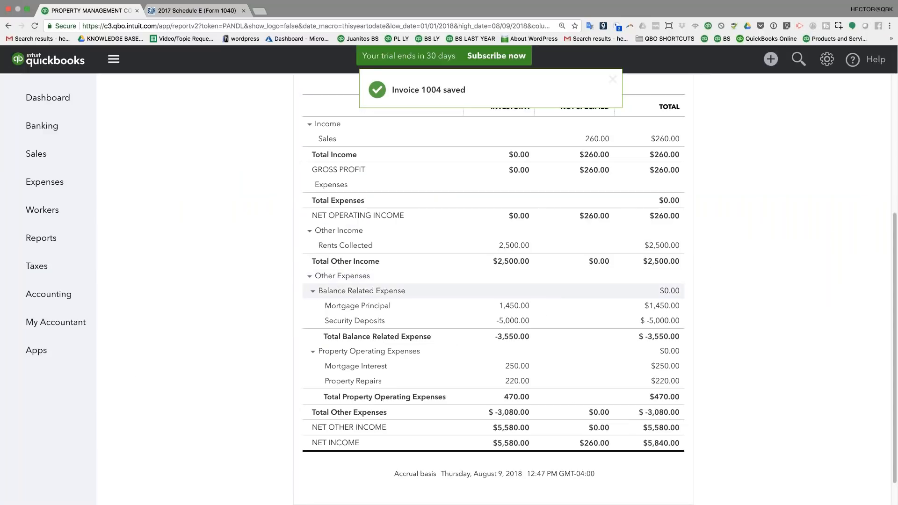
# - Customize the Profit and Loss report with a class filter set to Investor A
pyautogui.scroll(2, 307, 321)
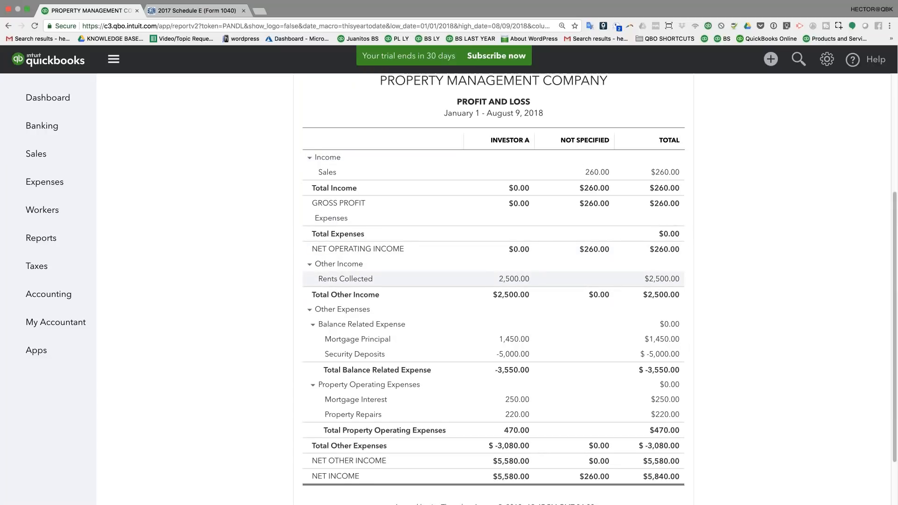
pyautogui.scroll(5, 495, 176)
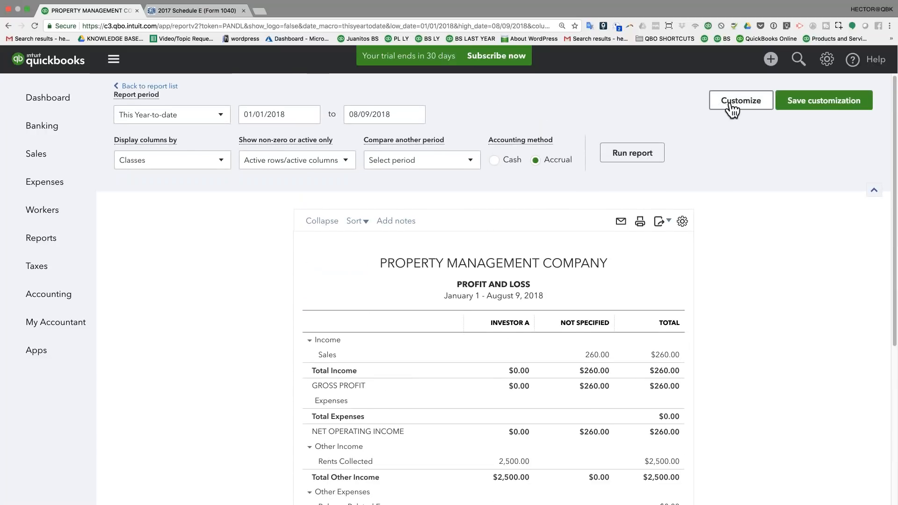
pyautogui.click(733, 109)
pyautogui.click(596, 300)
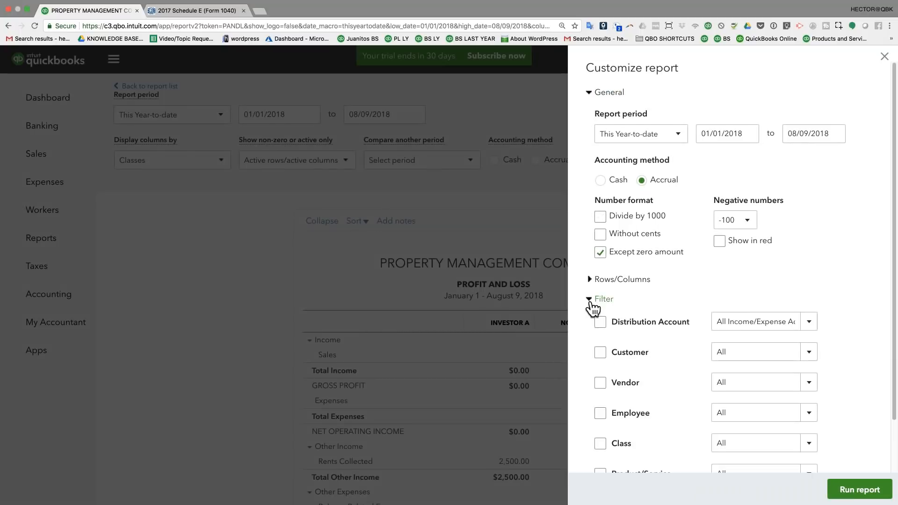
pyautogui.scroll(-2, 623, 389)
pyautogui.click(601, 385)
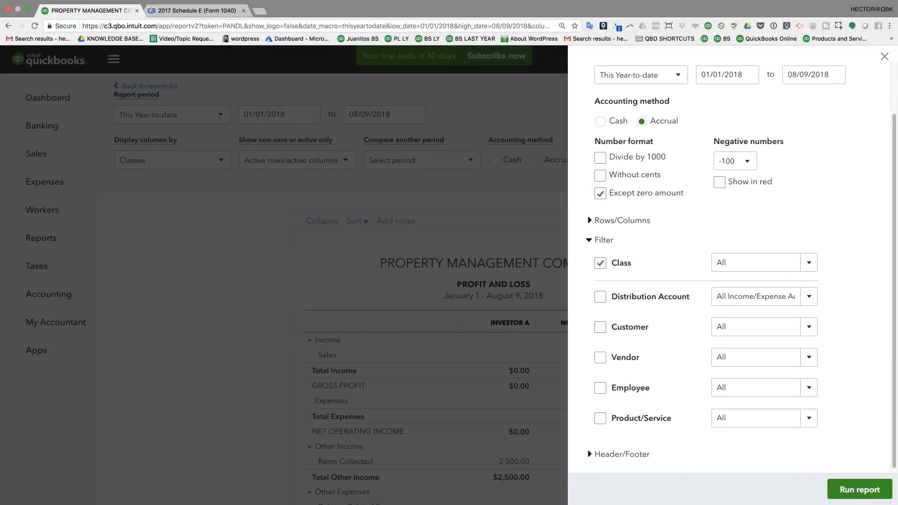
pyautogui.click(808, 262)
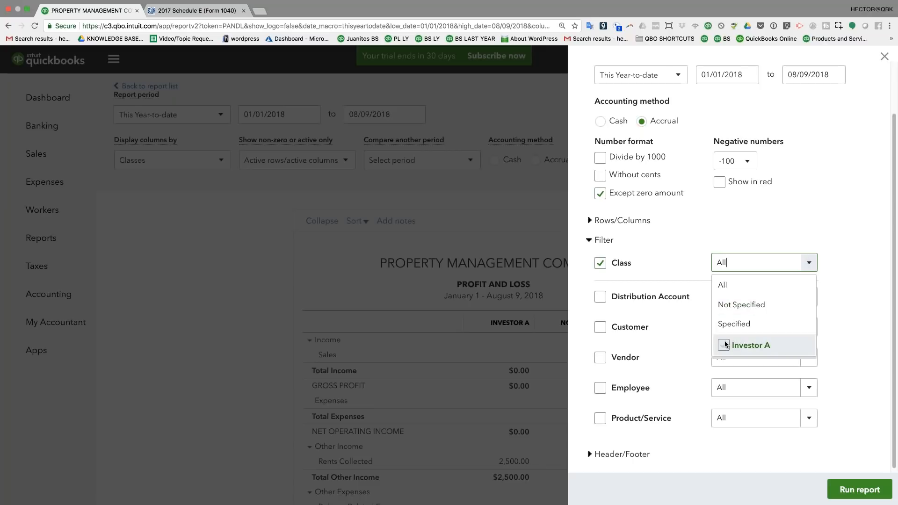
pyautogui.click(687, 255)
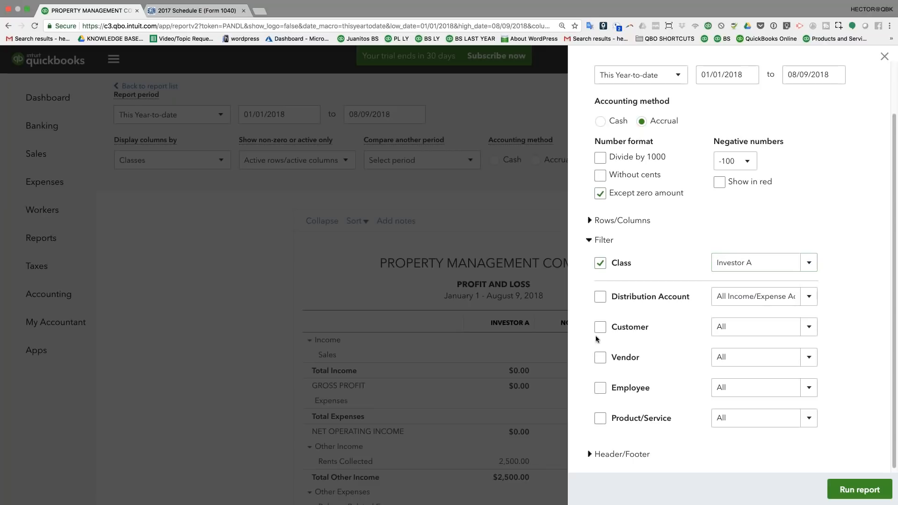
# - Add a distribution account filter with Other Fees Collected, Rents Collected, Balance Related Expense, Mortgage Principal and Property Improvements selected
pyautogui.click(601, 297)
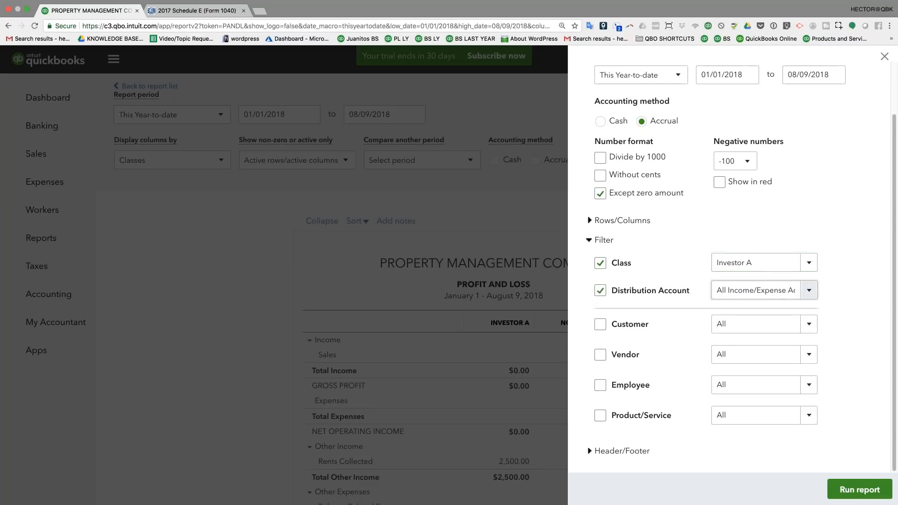
pyautogui.click(809, 291)
pyautogui.scroll(-5, 717, 451)
pyautogui.scroll(-1, 718, 450)
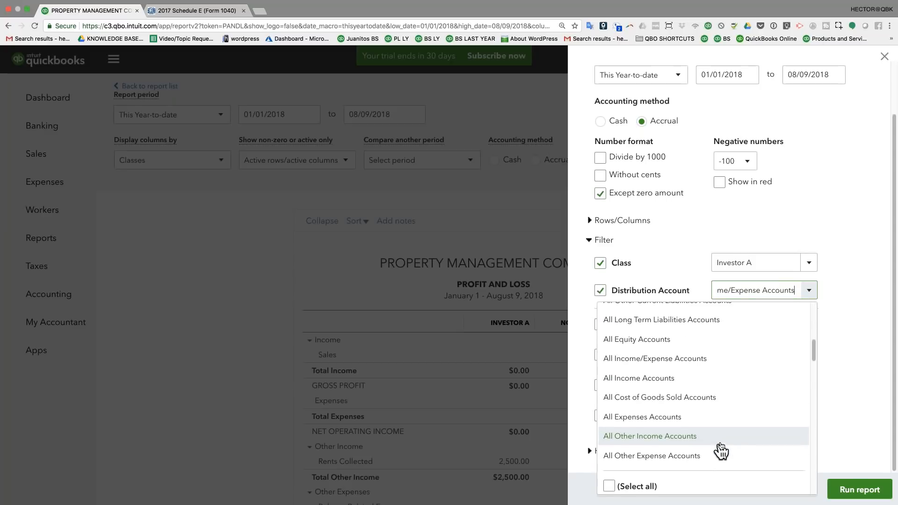
pyautogui.scroll(-5, 716, 459)
pyautogui.scroll(-10, 716, 468)
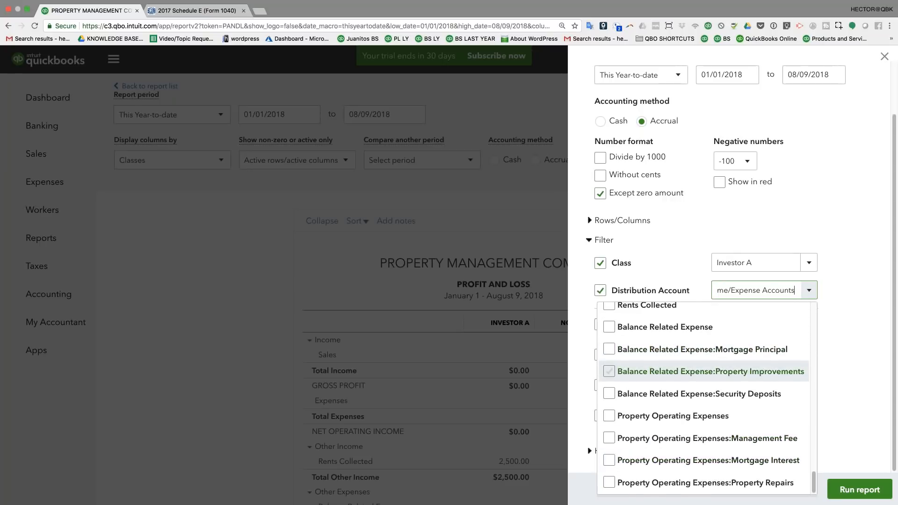
pyautogui.scroll(2, 621, 360)
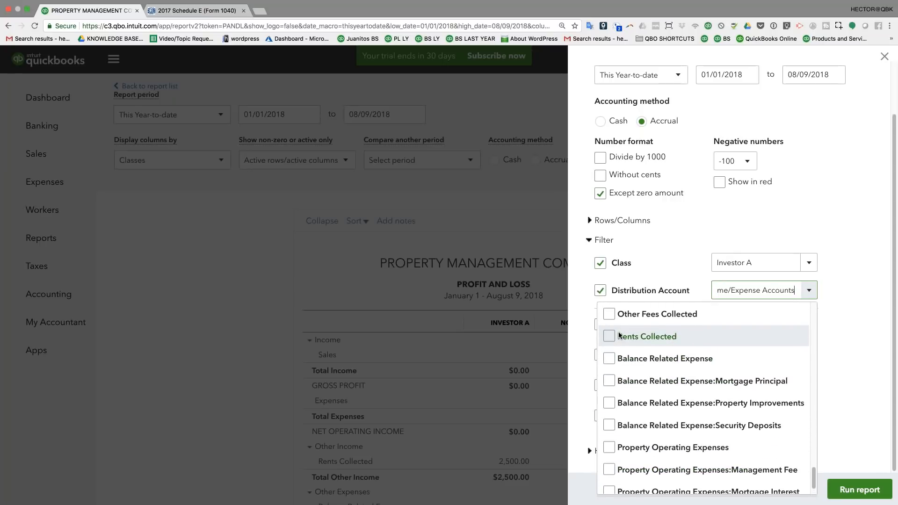
pyautogui.scroll(1, 622, 337)
pyautogui.click(611, 345)
pyautogui.click(611, 362)
pyautogui.click(611, 384)
pyautogui.click(612, 406)
pyautogui.click(612, 429)
# - Add Security Deposits, Property Operating Expenses, Management Fee, Mortgage Interest and Property Repairs to the account filter, and run the report
pyautogui.scroll(-2, 612, 428)
pyautogui.click(611, 394)
pyautogui.click(611, 416)
pyautogui.click(611, 439)
pyautogui.click(611, 461)
pyautogui.click(612, 482)
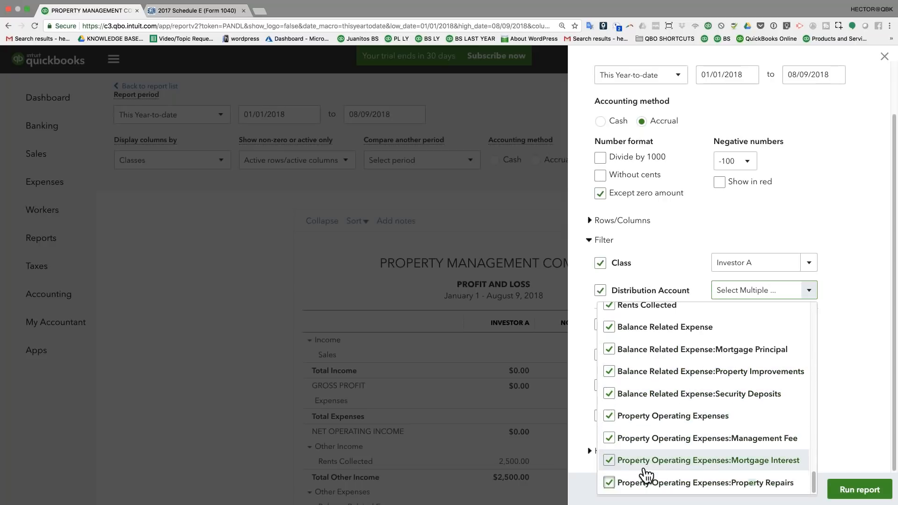
pyautogui.scroll(5, 655, 459)
pyautogui.scroll(-4, 654, 460)
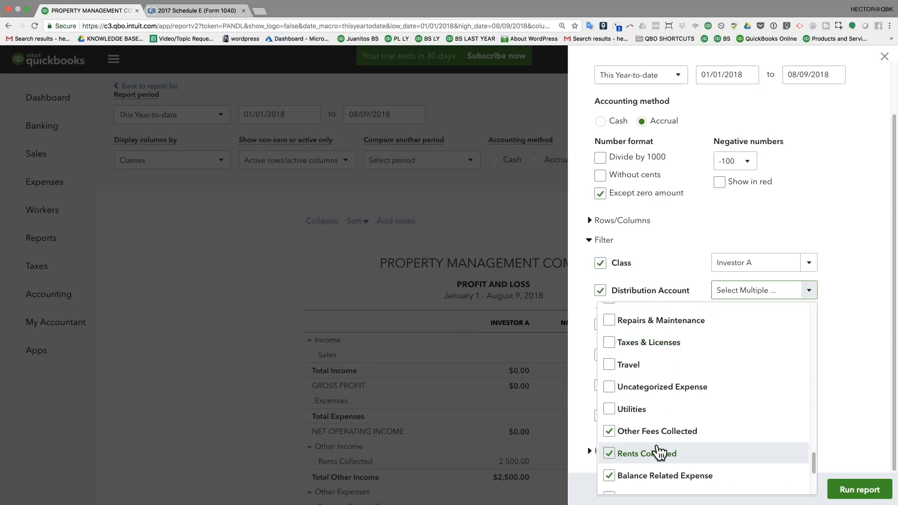
pyautogui.scroll(-5, 660, 452)
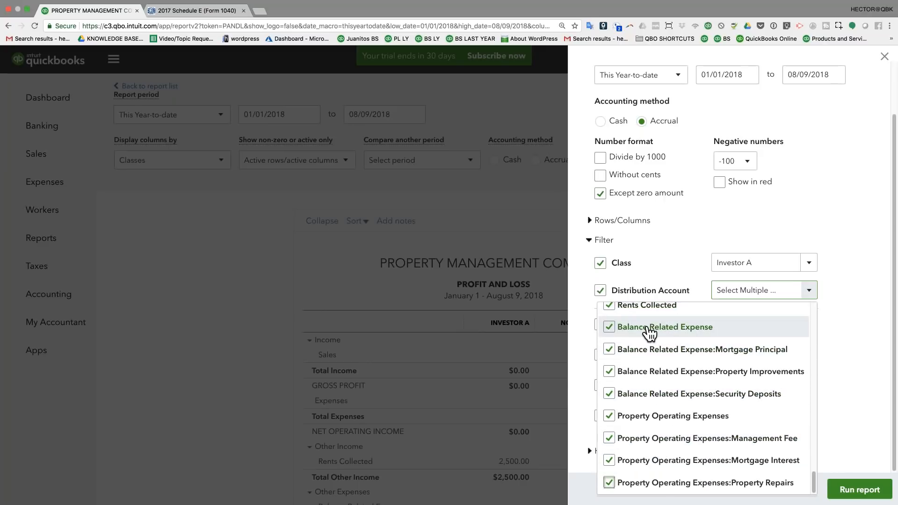
pyautogui.click(862, 489)
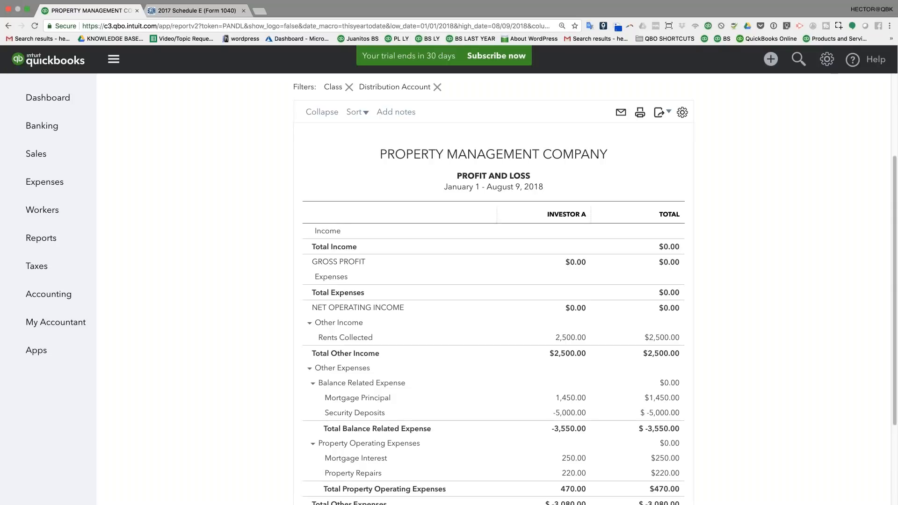
# - Review the Investor A column for rents collected, mortgage principal, security deposits, mortgage interest, property repairs and net other income
pyautogui.scroll(-3, 226, 370)
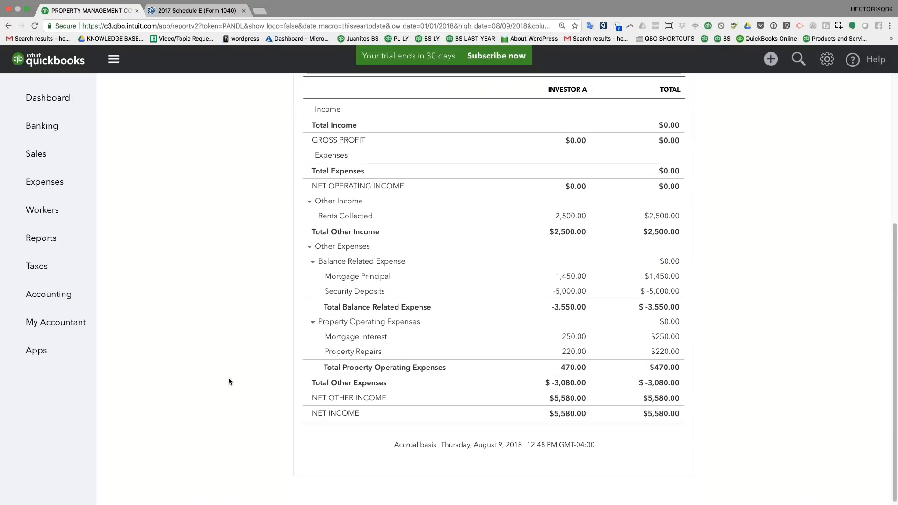
pyautogui.scroll(1, 229, 377)
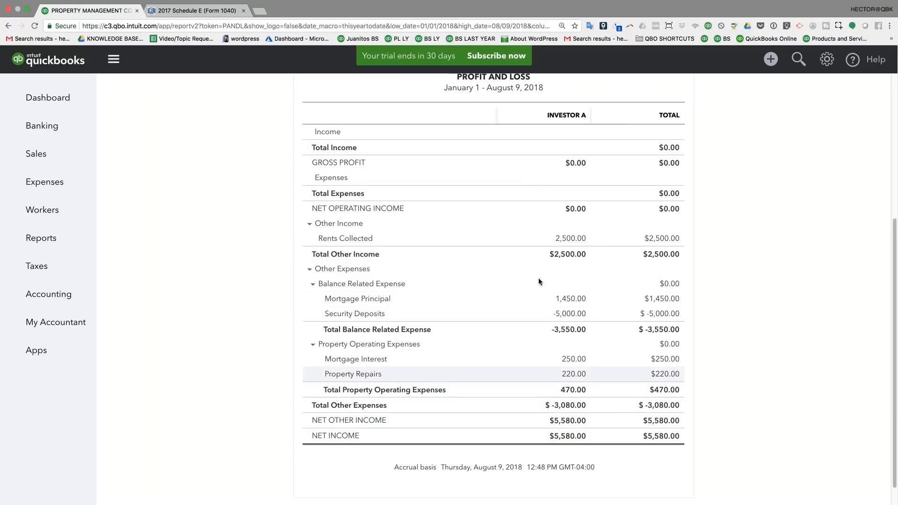
pyautogui.moveTo(579, 237)
pyautogui.mouseDown()
pyautogui.moveTo(557, 238)
pyautogui.moveTo(589, 225)
pyautogui.moveTo(593, 240)
pyautogui.mouseUp()
pyautogui.click(593, 240)
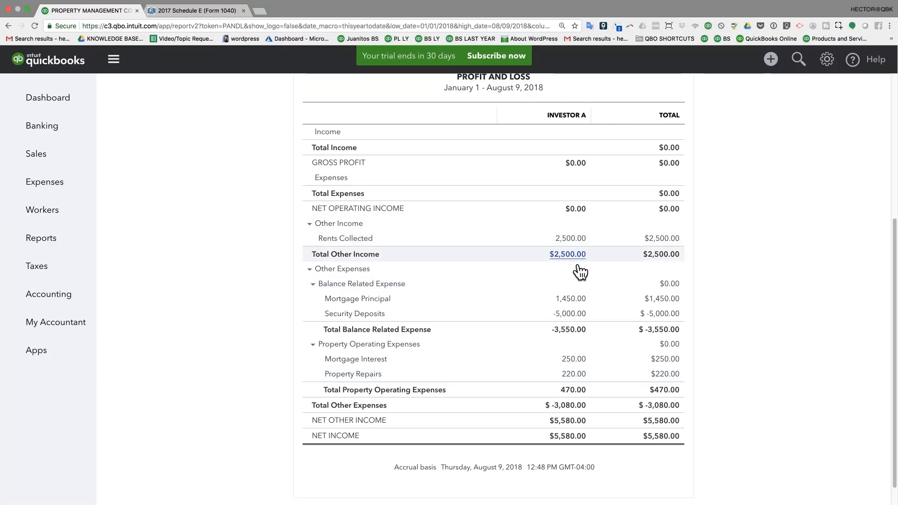
pyautogui.doubleClick(578, 299)
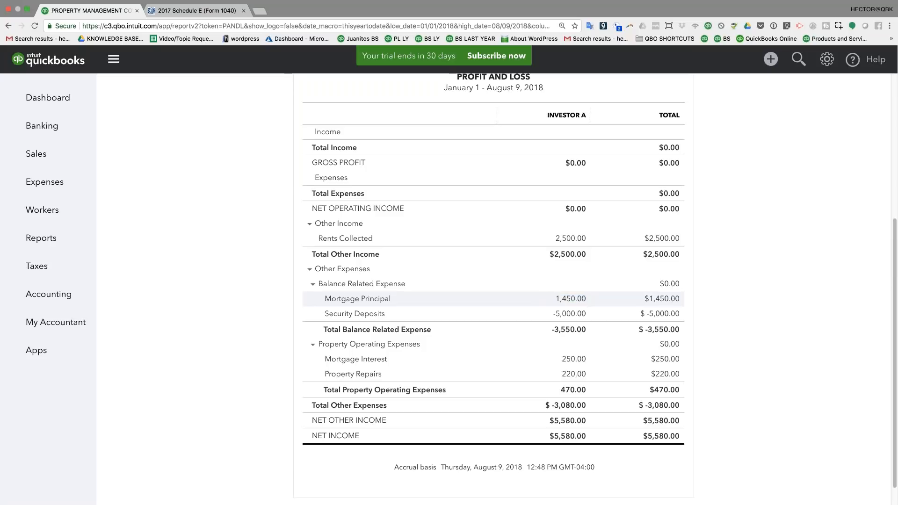
pyautogui.doubleClick(571, 313)
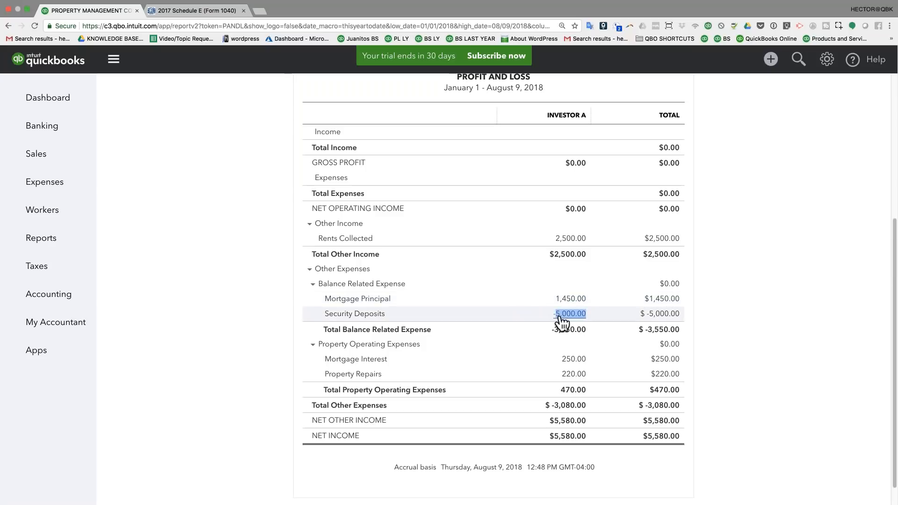
pyautogui.moveTo(558, 318); pyautogui.dragTo(579, 318)
pyautogui.moveTo(556, 318); pyautogui.dragTo(587, 315)
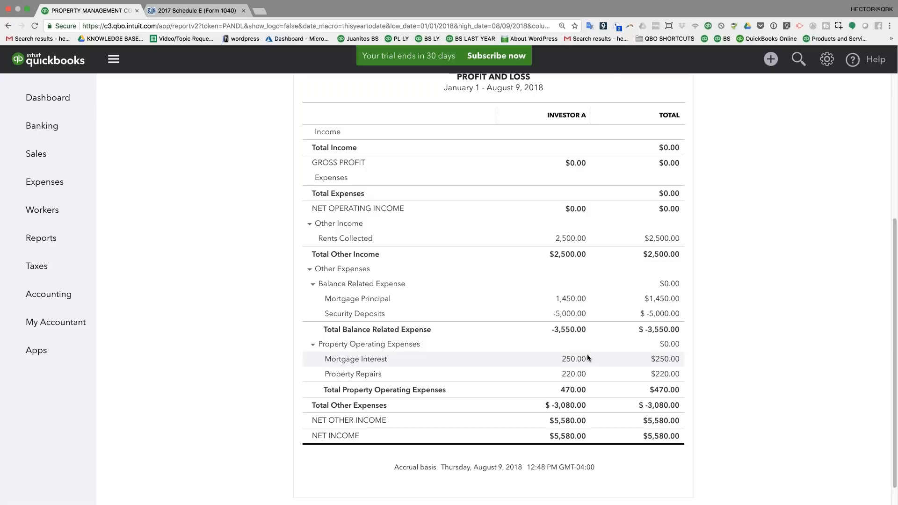
pyautogui.moveTo(585, 374); pyautogui.dragTo(561, 374)
pyautogui.click(495, 445)
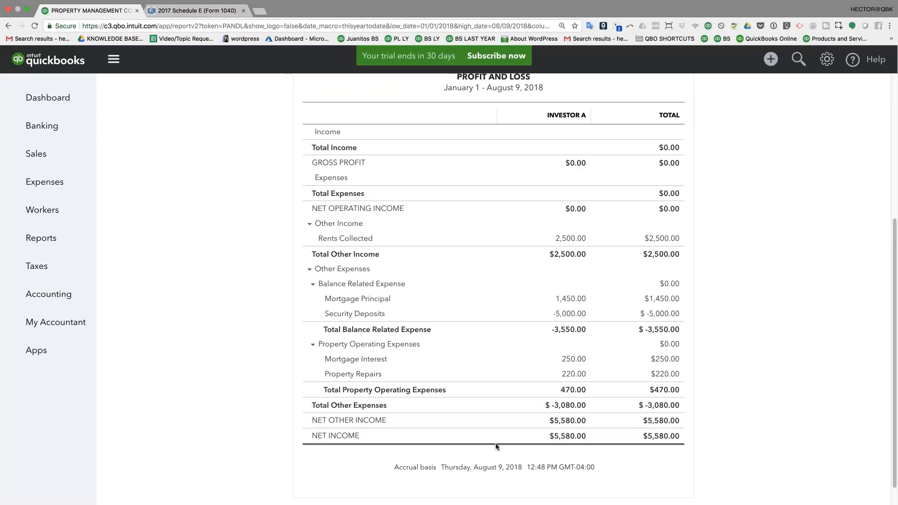
pyautogui.moveTo(585, 421); pyautogui.dragTo(554, 424)
pyautogui.click(156, 371)
pyautogui.moveTo(587, 421)
pyautogui.mouseDown()
pyautogui.moveTo(548, 421)
pyautogui.moveTo(586, 422)
pyautogui.mouseUp()
pyautogui.click(548, 421)
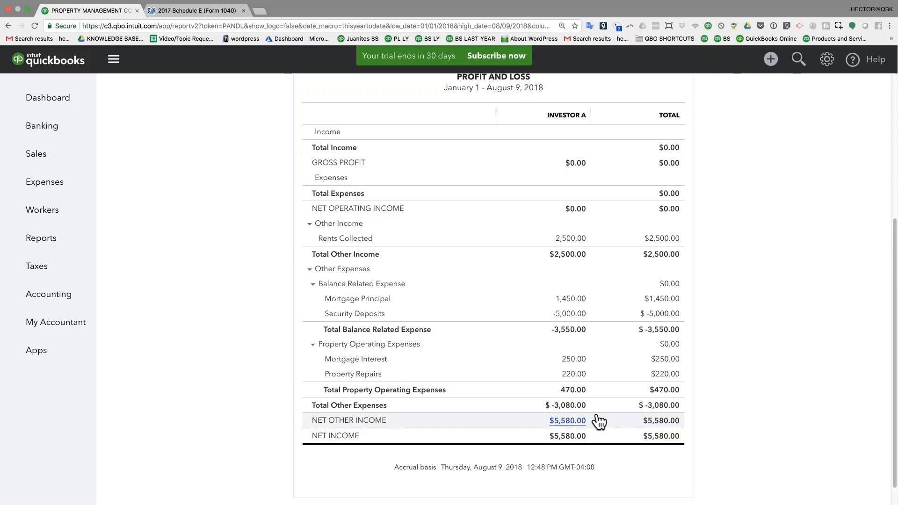
# - Create a new expense with Investor A's sub-customer House as the payee
pyautogui.click(767, 60)
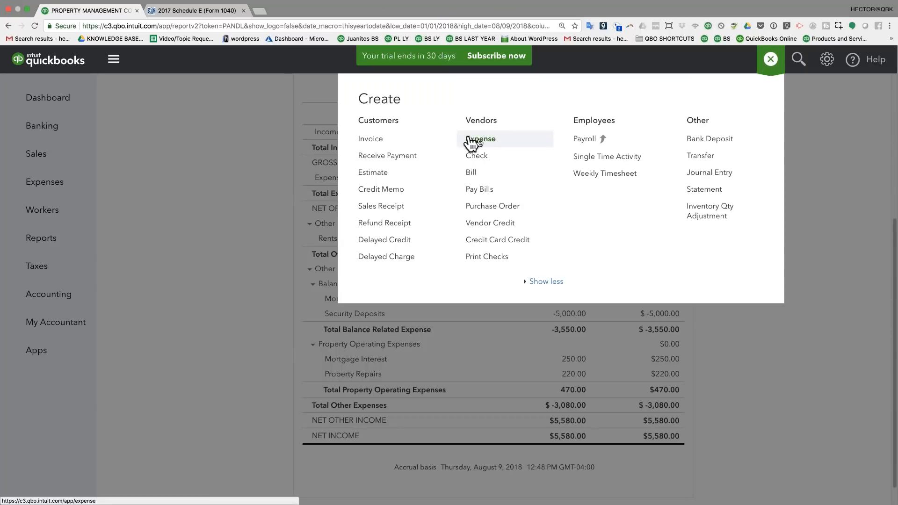
pyautogui.click(486, 144)
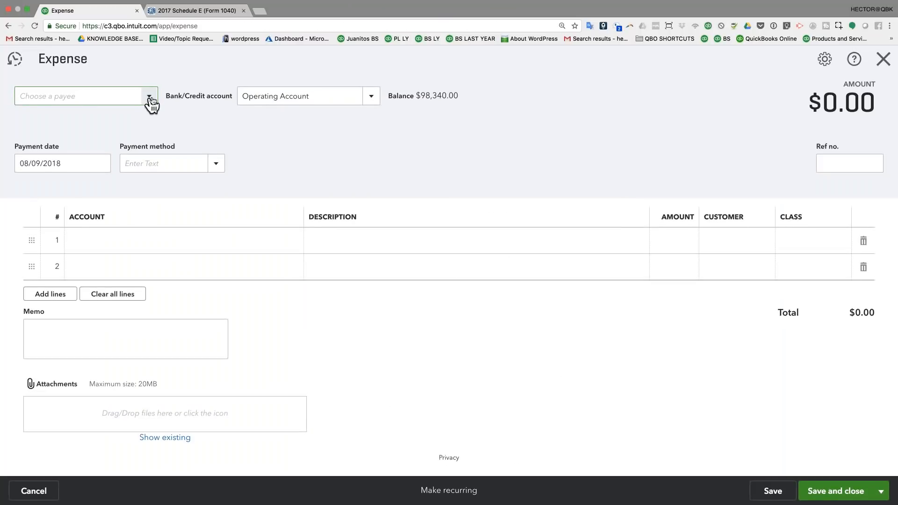
pyautogui.click(149, 97)
pyautogui.scroll(-1, 68, 279)
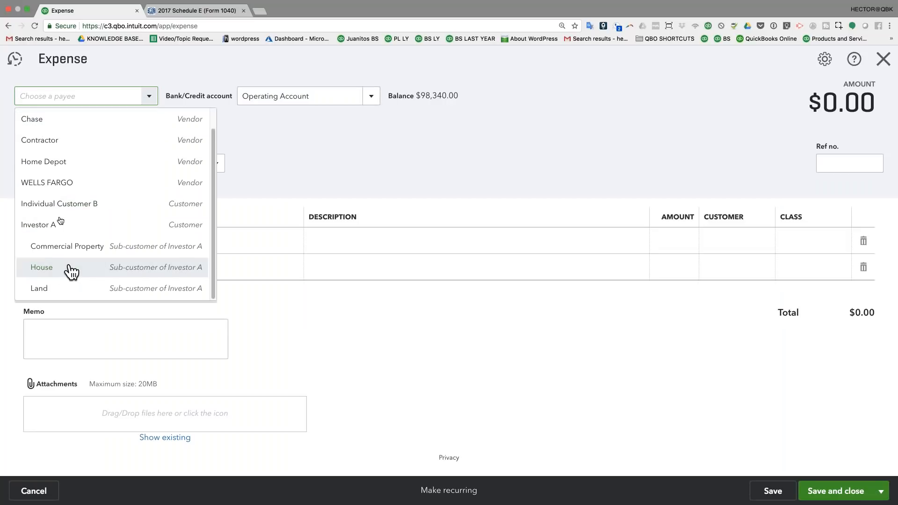
pyautogui.click(60, 225)
pyautogui.click(150, 96)
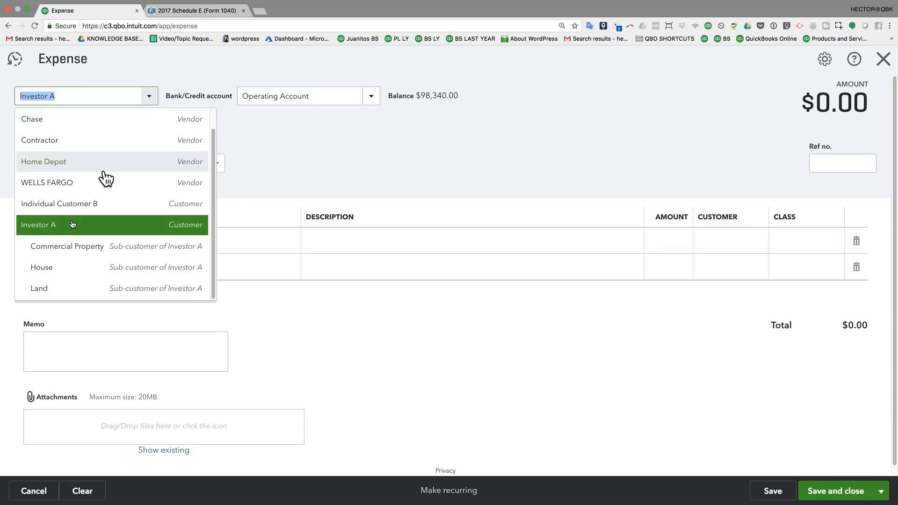
pyautogui.click(56, 262)
# - Create an account named Investor Payout of type Other Income and use it on the expense's first line
pyautogui.click(127, 230)
pyautogui.write('P')
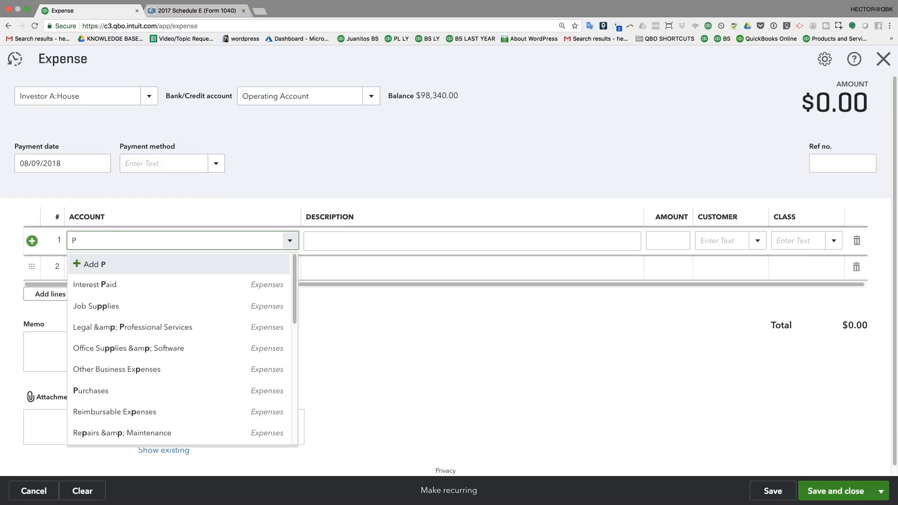
pyautogui.press('BackSpace')
pyautogui.write('Investor Payout')
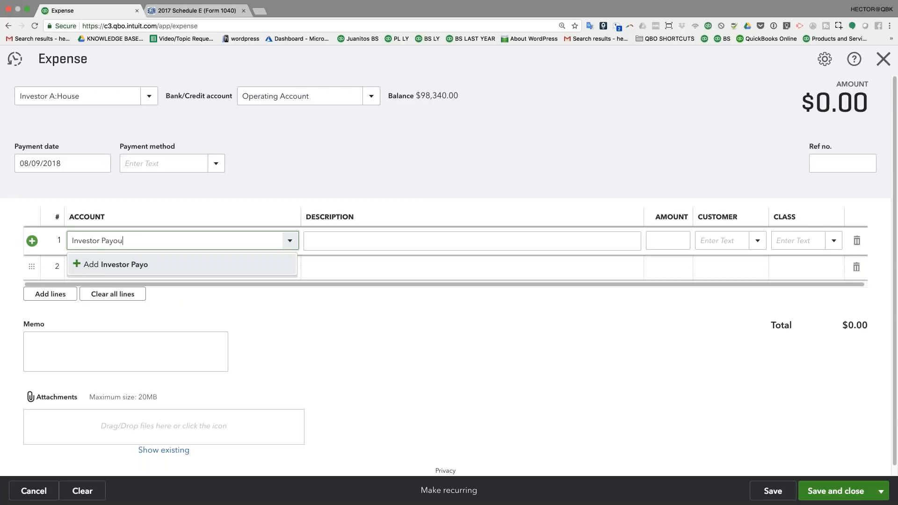
pyautogui.click(159, 267)
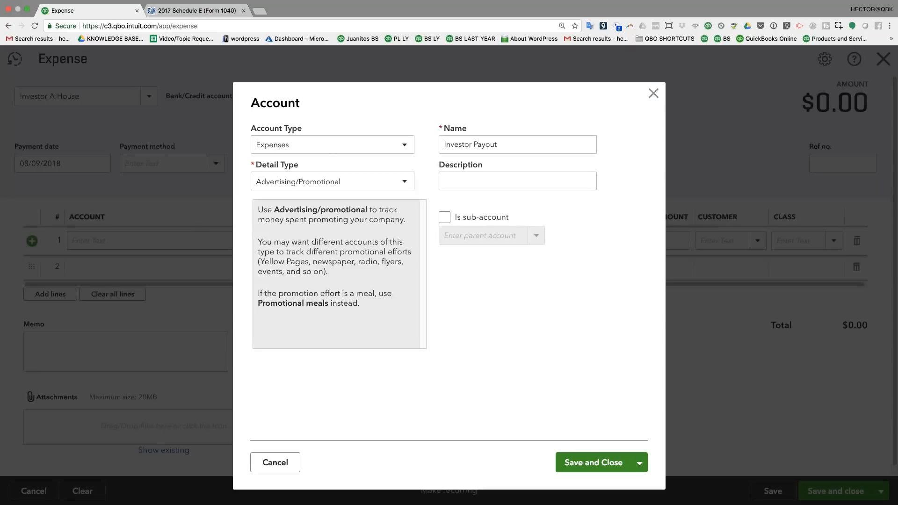
pyautogui.click(328, 146)
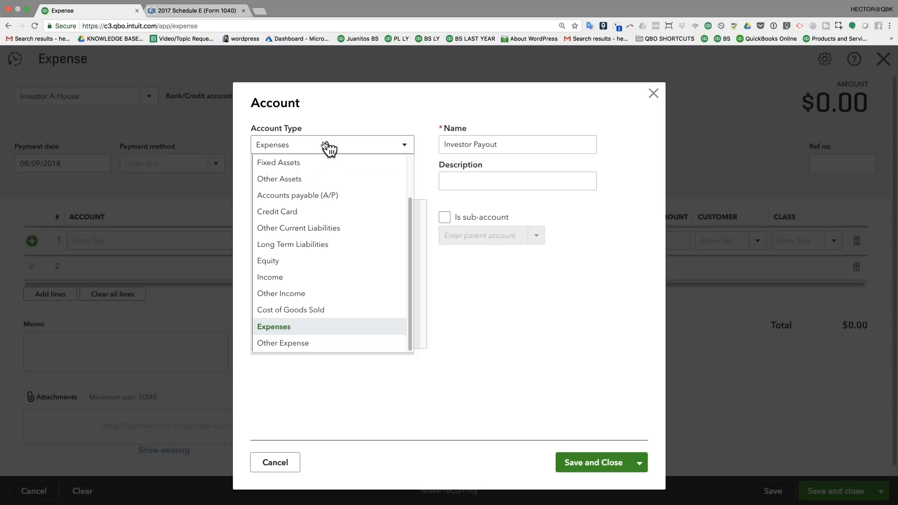
pyautogui.click(297, 293)
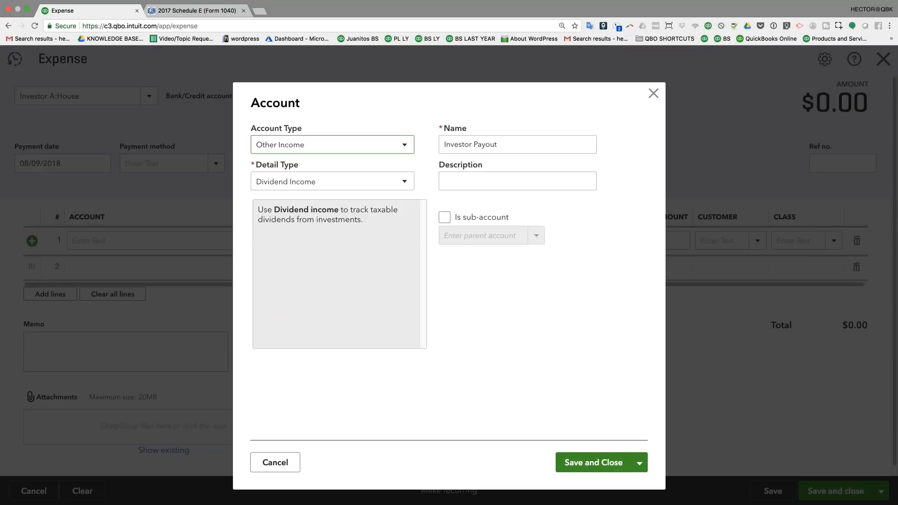
pyautogui.click(302, 149)
pyautogui.click(305, 146)
pyautogui.click(584, 465)
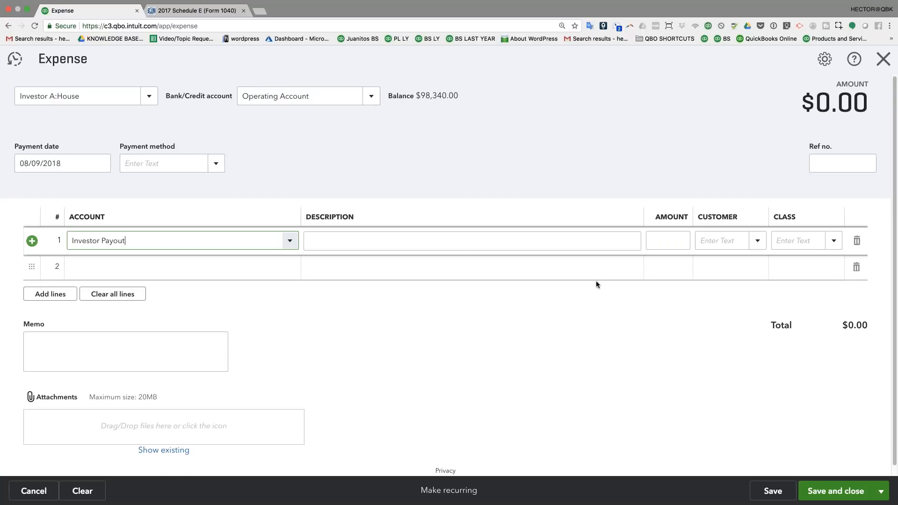
# - Enter 5,580 on the Investor Payout line with customer Investor A's House and class Investor A, and save and close the expense
pyautogui.click(678, 243)
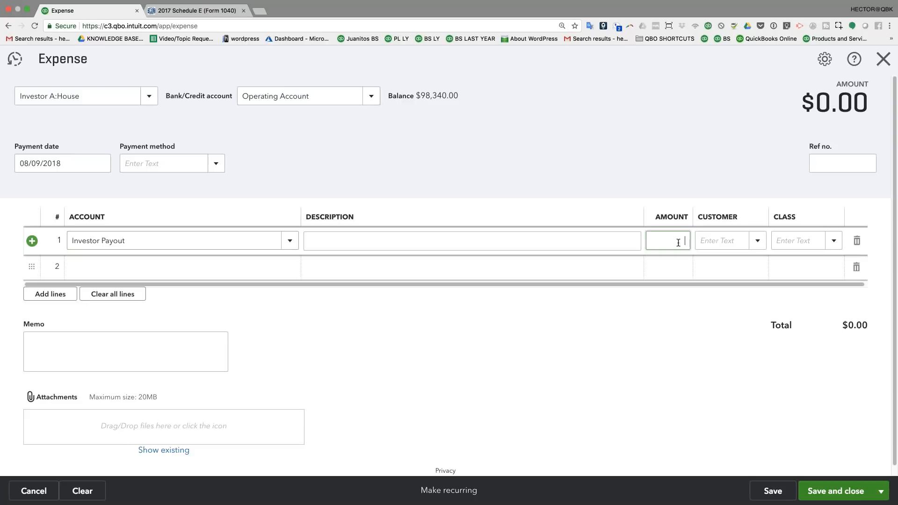
pyautogui.write('5580')
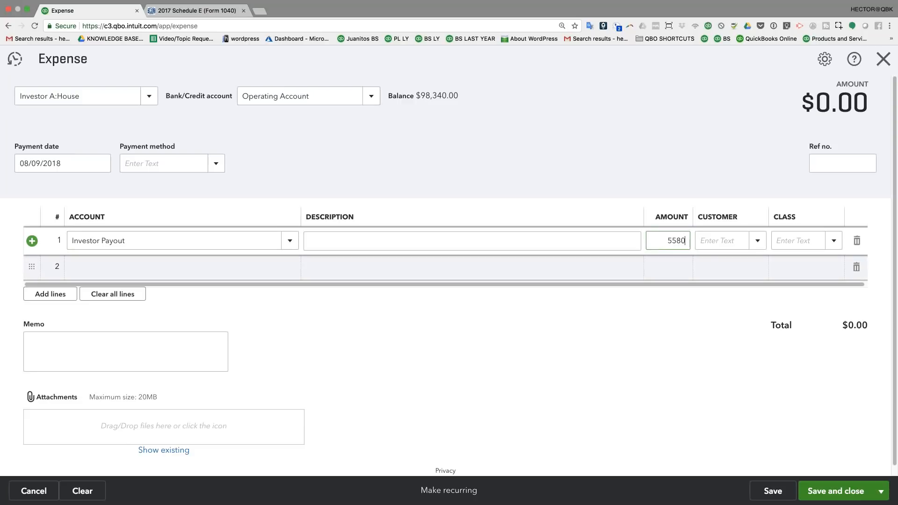
pyautogui.doubleClick(685, 239)
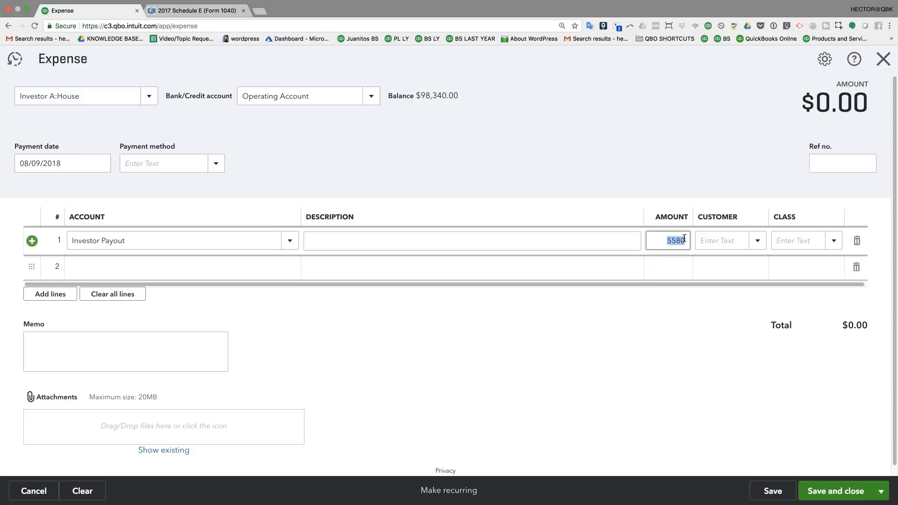
pyautogui.click(757, 241)
pyautogui.click(737, 367)
pyautogui.click(833, 253)
pyautogui.click(801, 299)
pyautogui.click(833, 491)
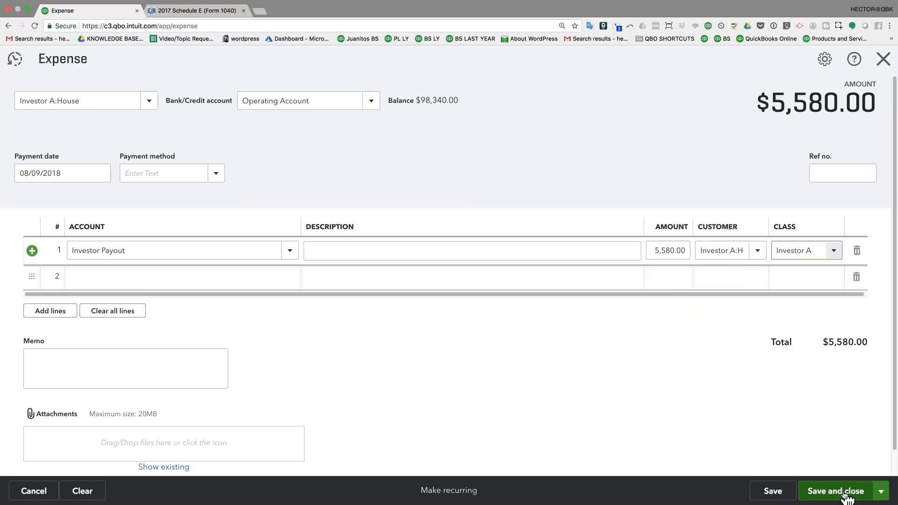
# - Customize the Profit and Loss report to filter the class to Investor A, and run it
pyautogui.scroll(-3, 514, 367)
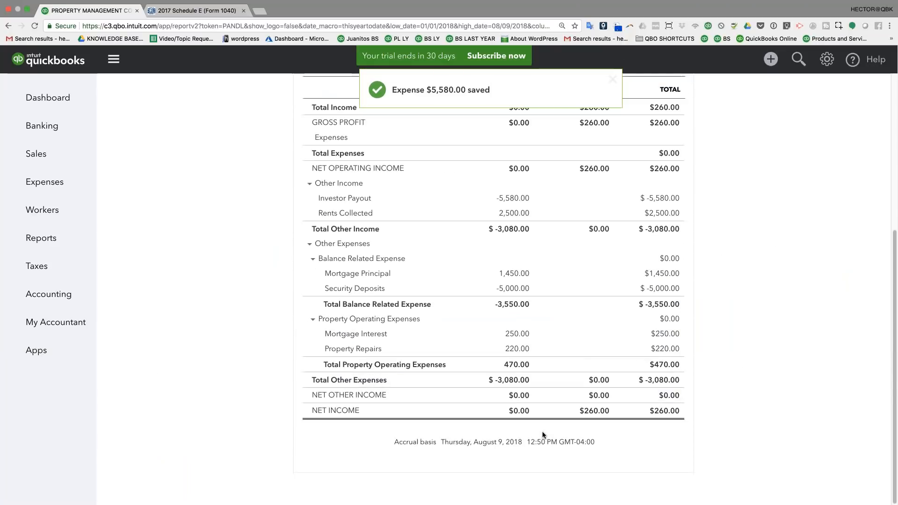
pyautogui.scroll(1, 521, 403)
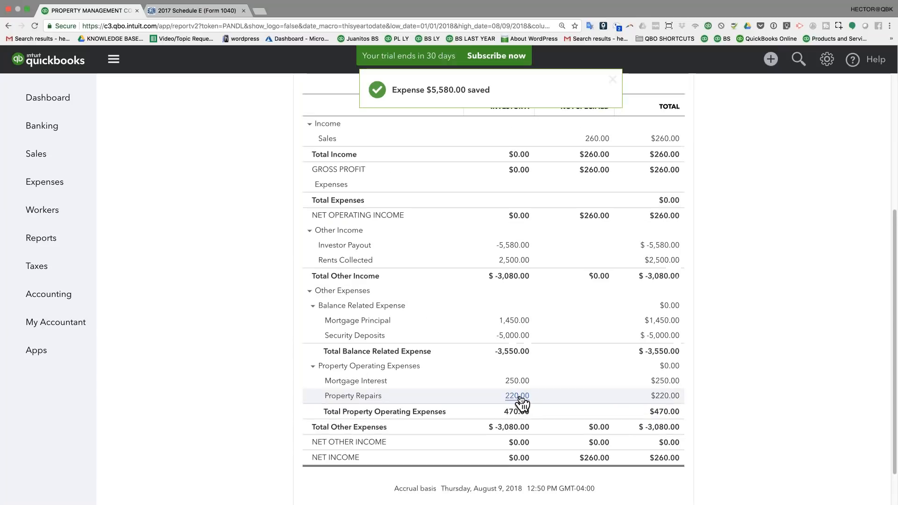
pyautogui.scroll(5, 520, 403)
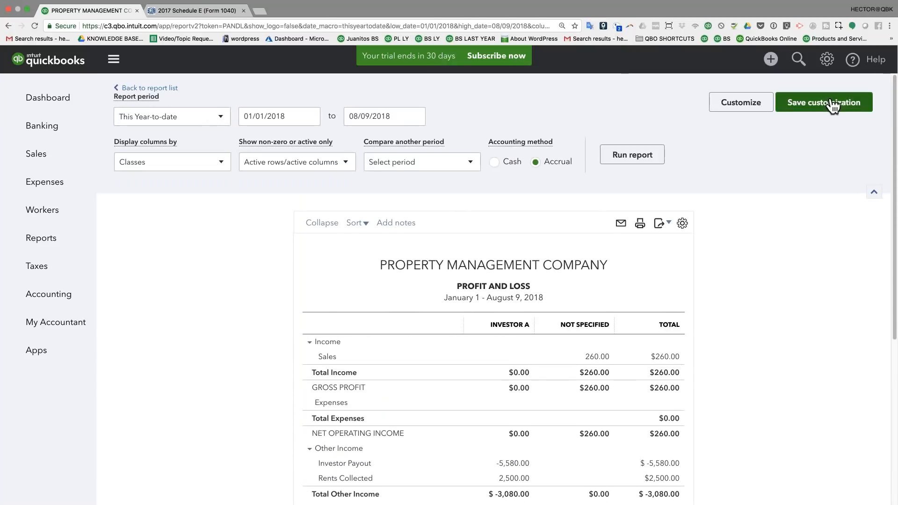
pyautogui.click(722, 100)
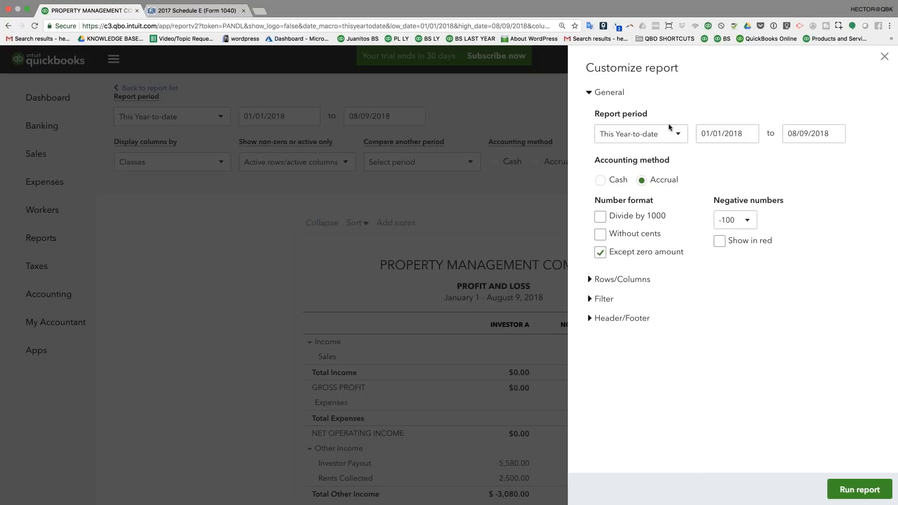
pyautogui.click(590, 300)
pyautogui.scroll(-2, 607, 334)
pyautogui.click(600, 385)
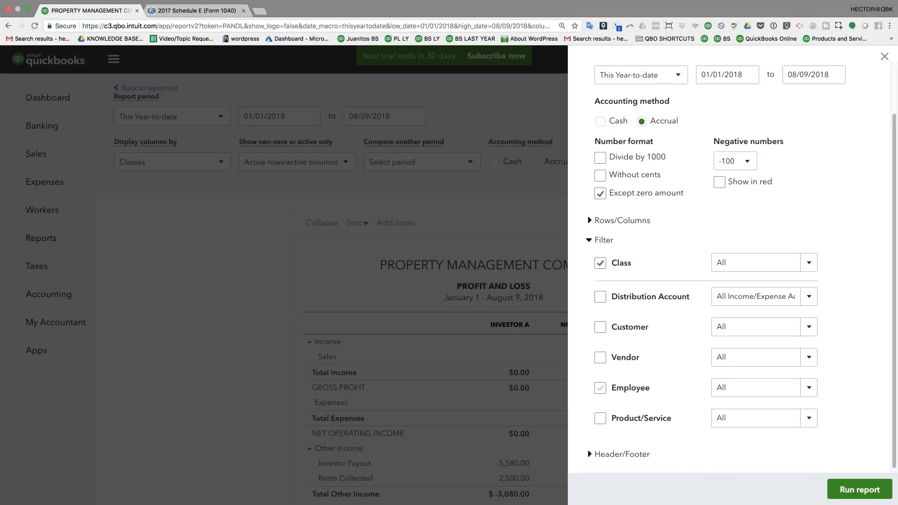
pyautogui.click(808, 264)
pyautogui.click(724, 345)
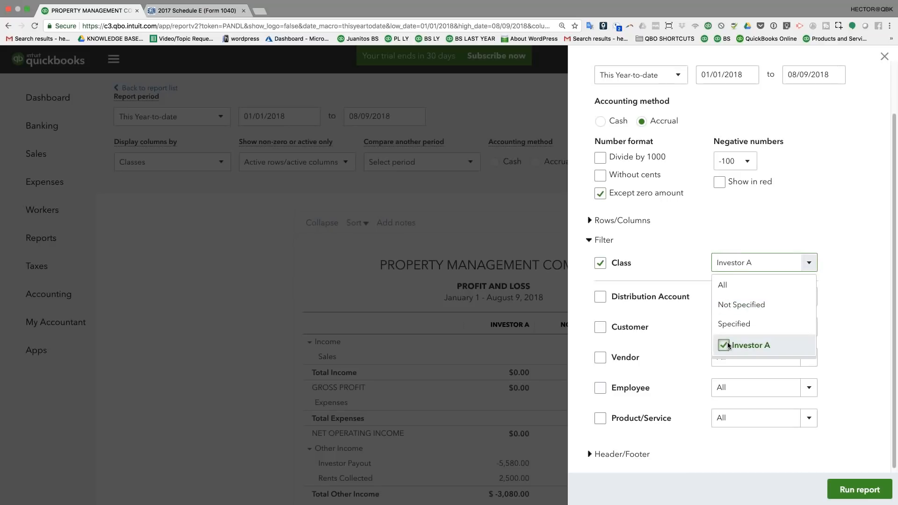
pyautogui.click(860, 489)
# - Examine Investor A's payout, rents collected, other expenses and net income in the filtered Profit and Loss report
pyautogui.scroll(-6, 591, 326)
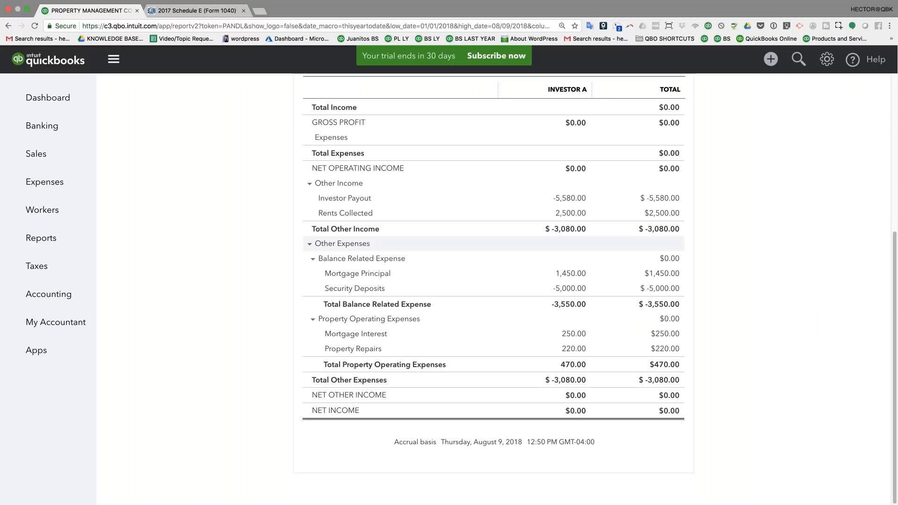
pyautogui.scroll(2, 577, 350)
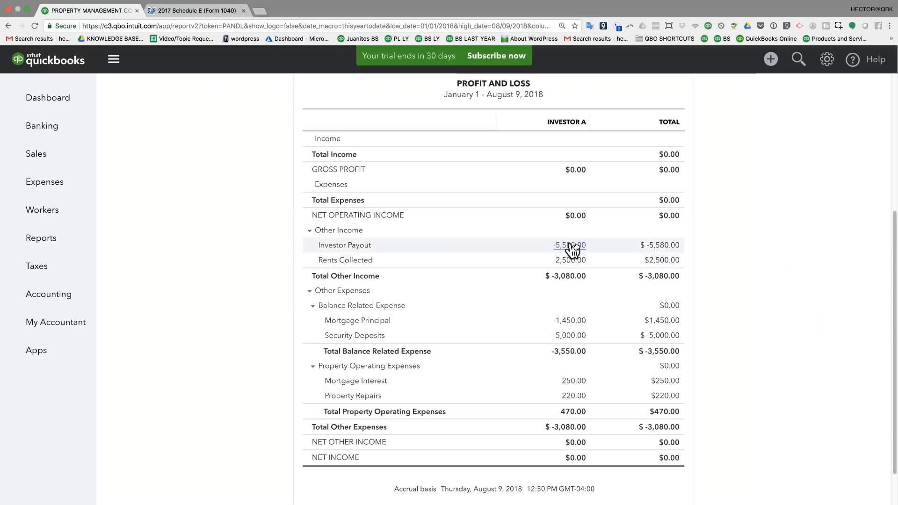
pyautogui.moveTo(587, 246); pyautogui.dragTo(561, 251)
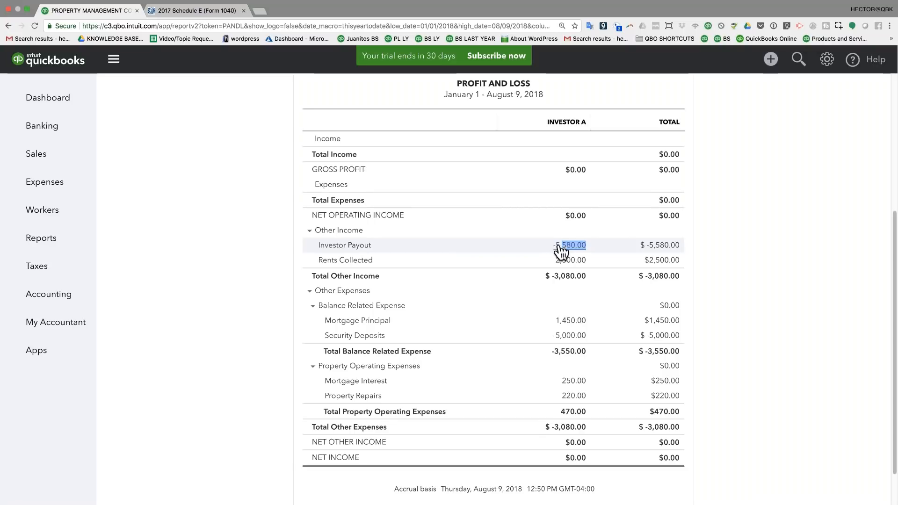
pyautogui.click(553, 271)
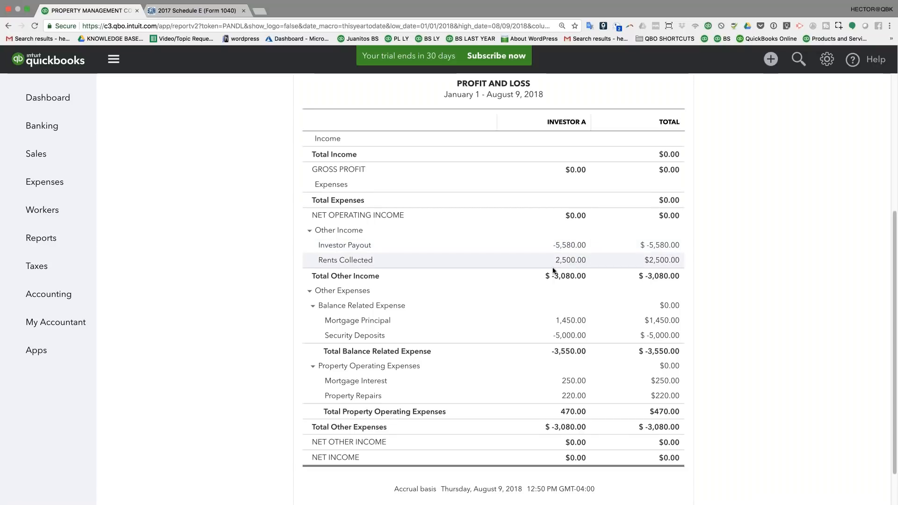
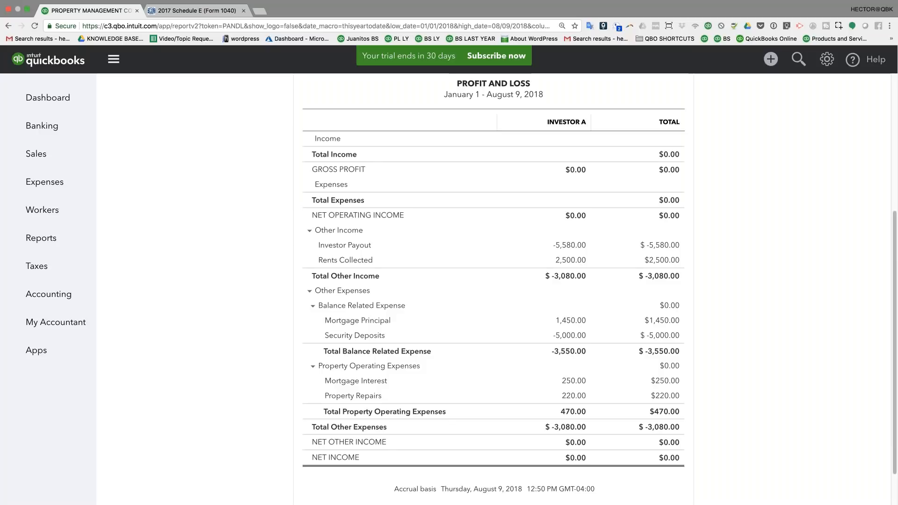
# - Reopen the Profit and Loss report without the class filter and run it with columns displayed by Classes
pyautogui.click(46, 156)
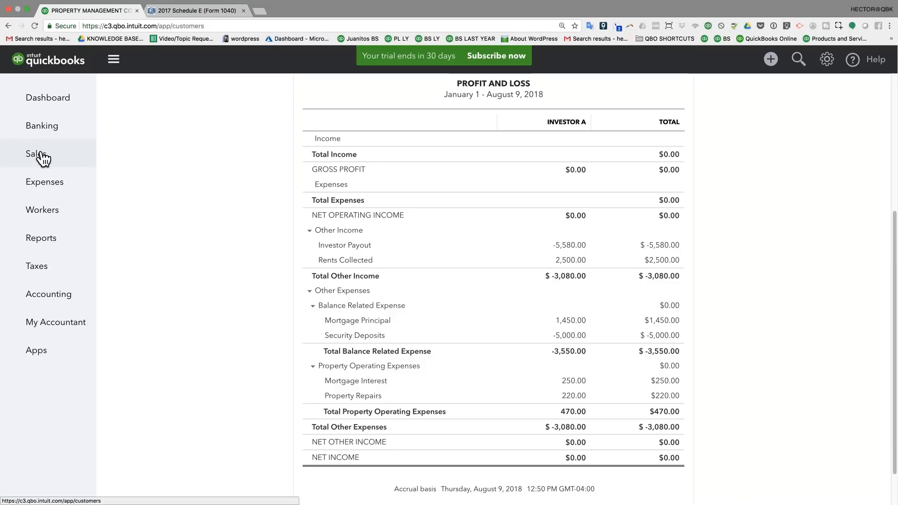
pyautogui.click(42, 239)
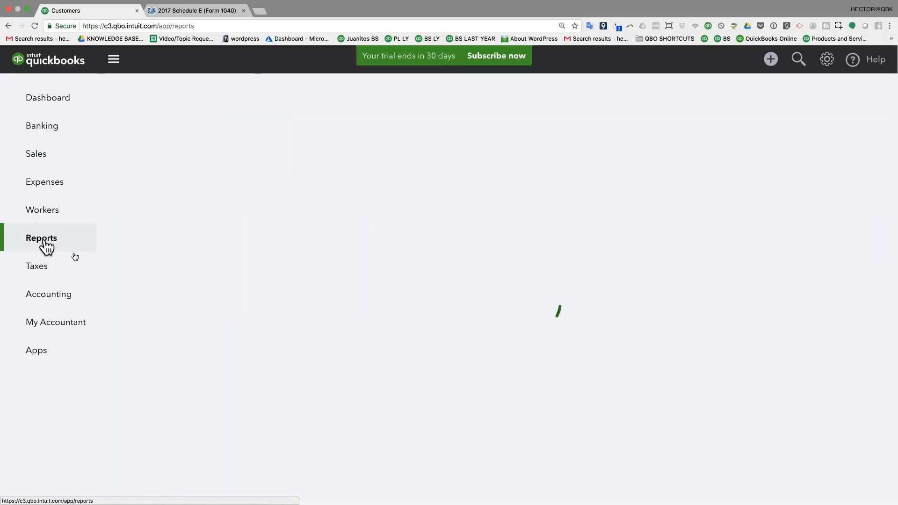
pyautogui.click(163, 274)
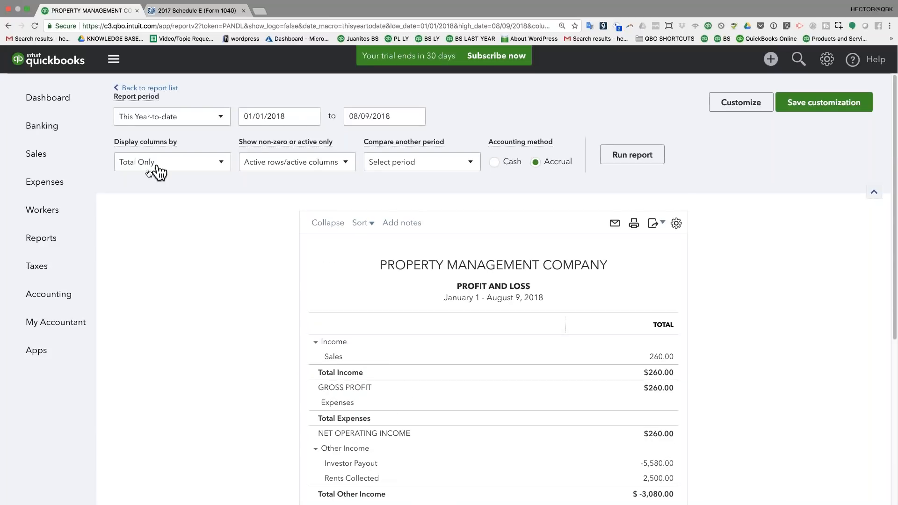
pyautogui.click(149, 168)
pyautogui.click(143, 330)
pyautogui.click(636, 156)
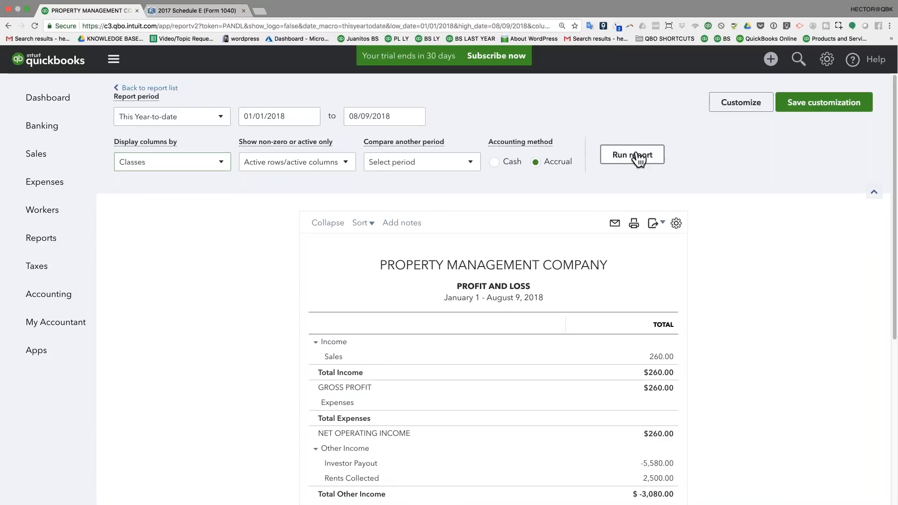
# - Compare the Investor A, Not Specified and Total columns, from sales income down to net income, in the Profit and Loss report
pyautogui.scroll(-1, 676, 227)
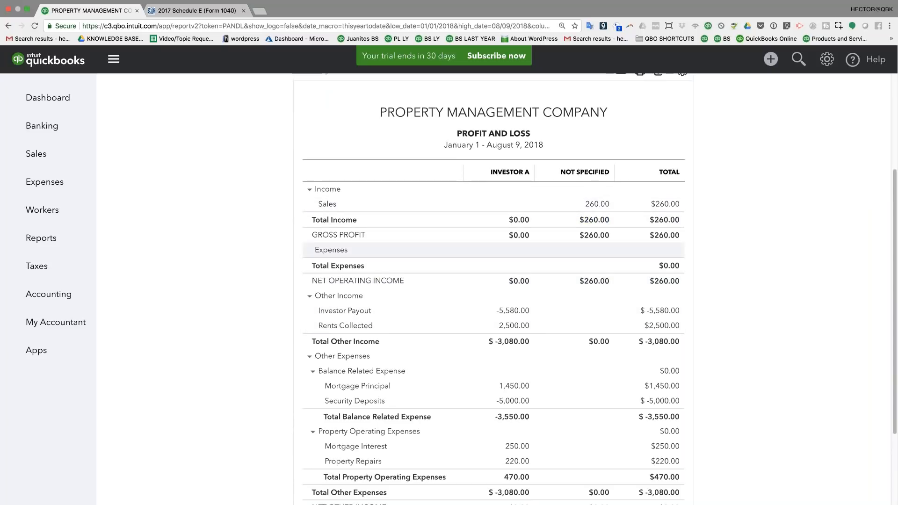
pyautogui.scroll(-1, 595, 331)
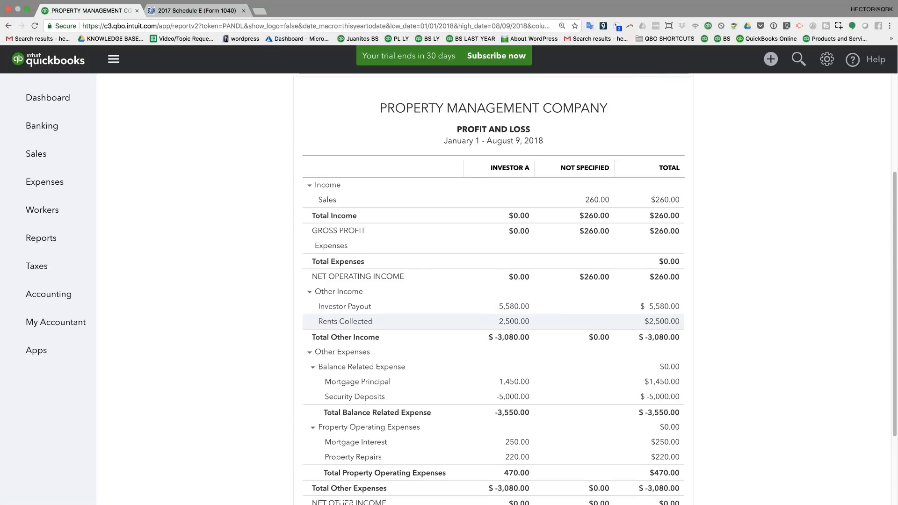
pyautogui.scroll(-5, 595, 332)
pyautogui.moveTo(509, 411); pyautogui.dragTo(594, 440)
pyautogui.scroll(6, 635, 439)
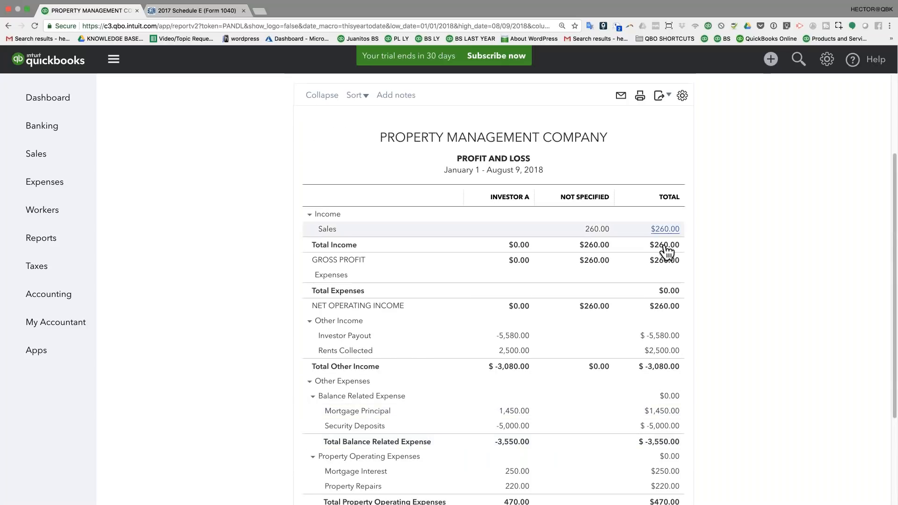
pyautogui.scroll(-3, 725, 283)
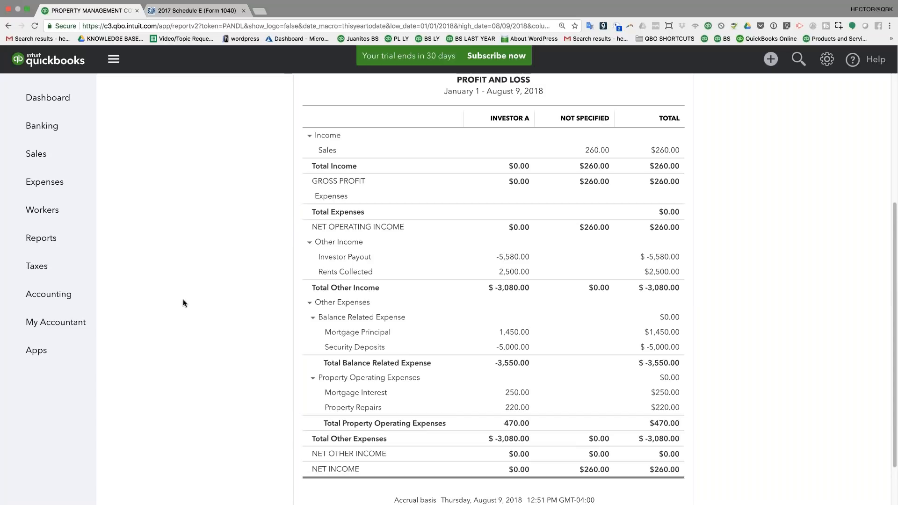
# - Open the Investor A payout expense from the report, set its amount to 5,000, and save and close it
pyautogui.click(515, 256)
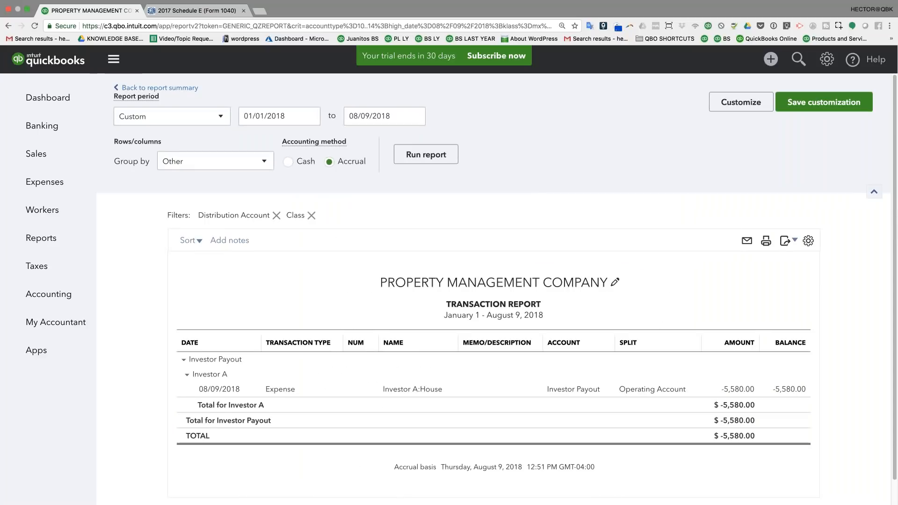
pyautogui.click(281, 341)
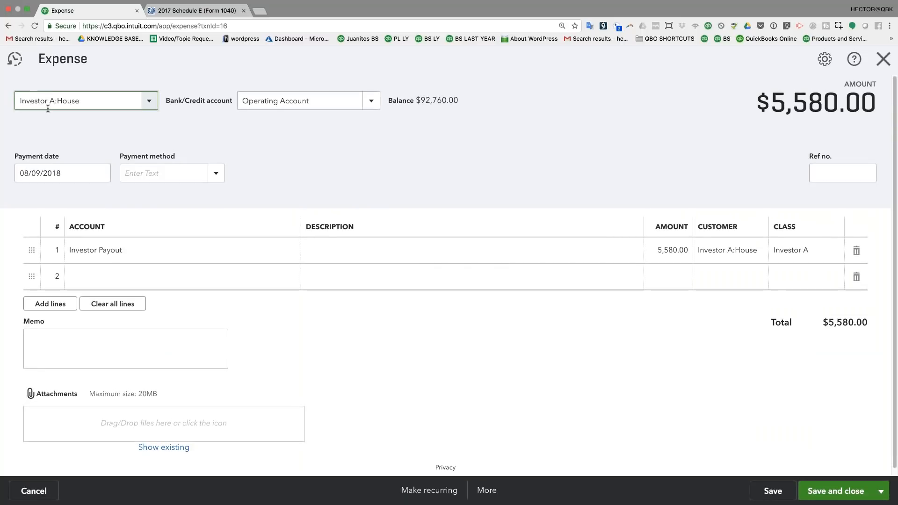
pyautogui.click(666, 252)
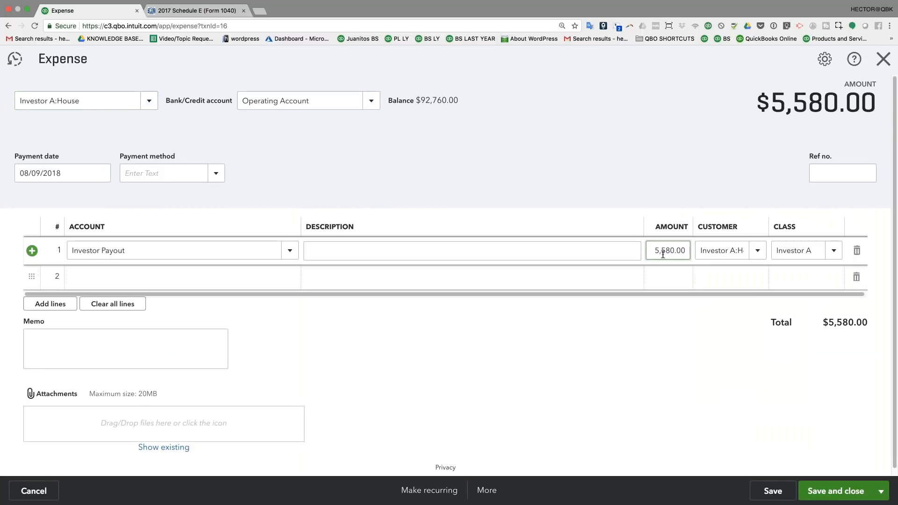
pyautogui.moveTo(661, 252); pyautogui.dragTo(692, 257)
pyautogui.write('000')
pyautogui.press('Tab')
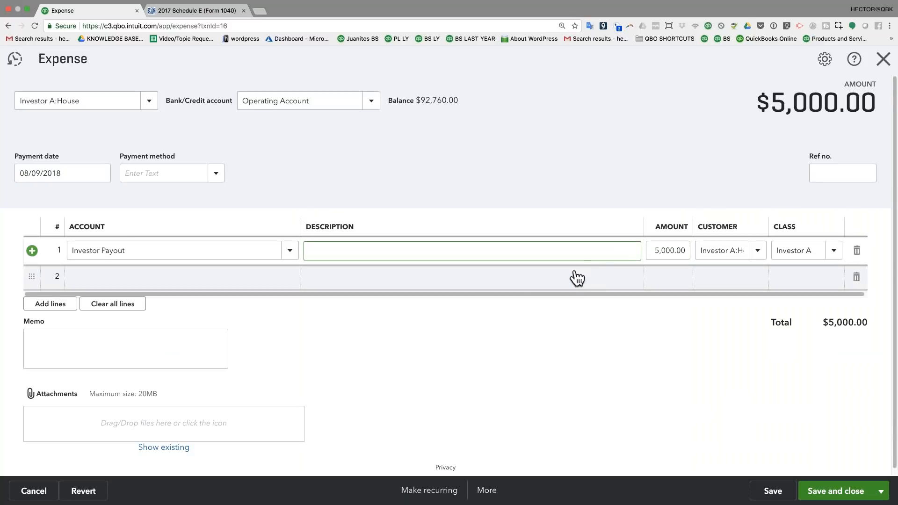
pyautogui.click(821, 495)
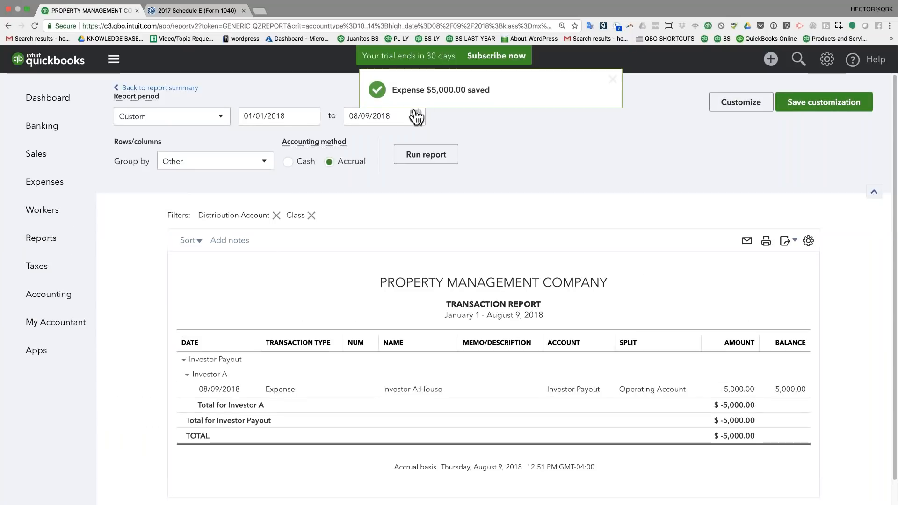
# - Create a new invoice with Investor A's sub-customer House as the customer
pyautogui.click(767, 63)
pyautogui.click(387, 139)
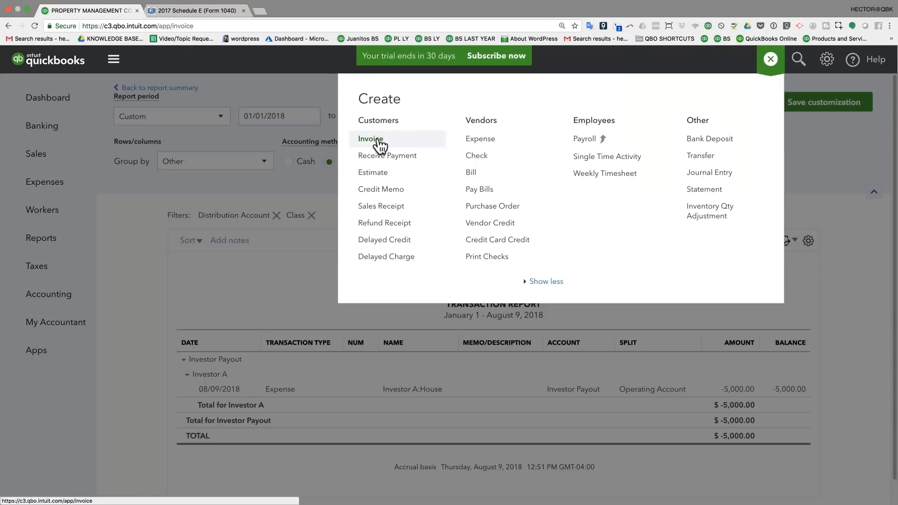
pyautogui.click(149, 98)
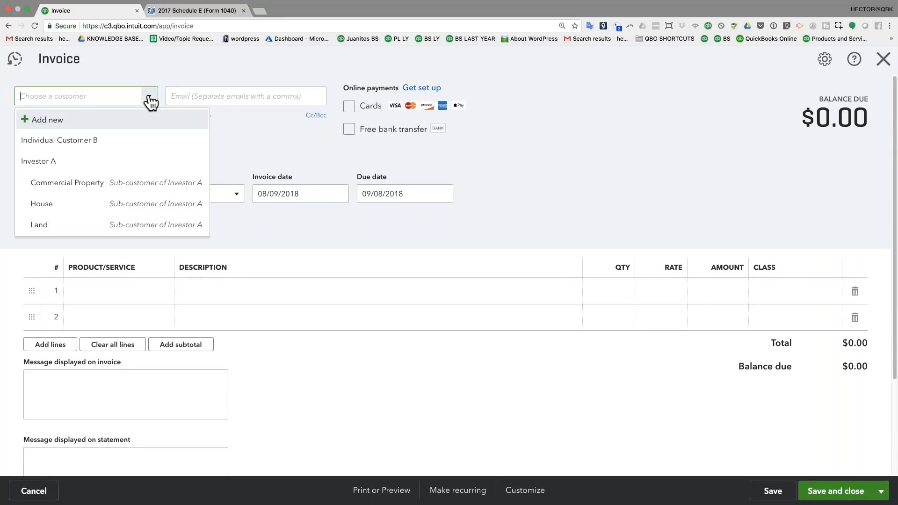
pyautogui.click(48, 206)
# - Put the Property Management Fee item on the invoice's first line and widen the product/service column
pyautogui.click(94, 291)
pyautogui.write('pro')
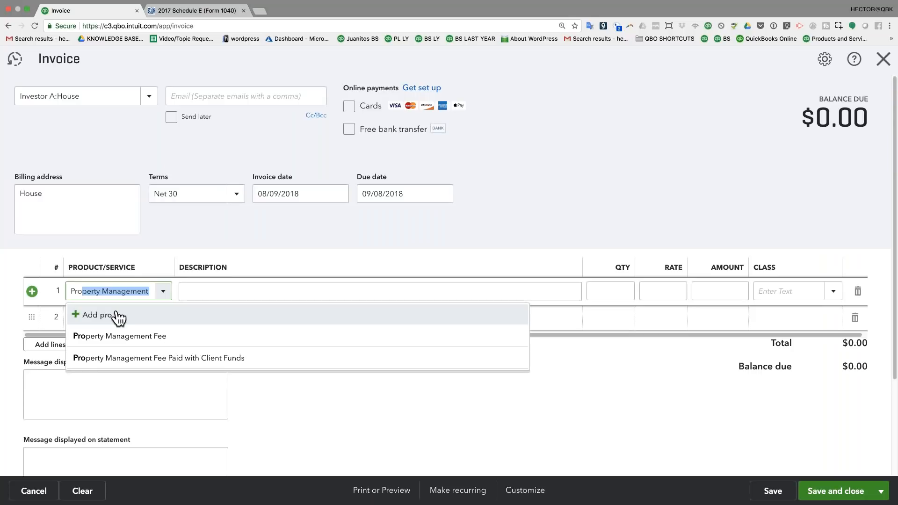
pyautogui.click(144, 344)
pyautogui.moveTo(174, 267); pyautogui.dragTo(263, 267)
# - Add a new Service-type item named PM FEE PAID BY CUSTOMER from the invoice's second line
pyautogui.click(184, 314)
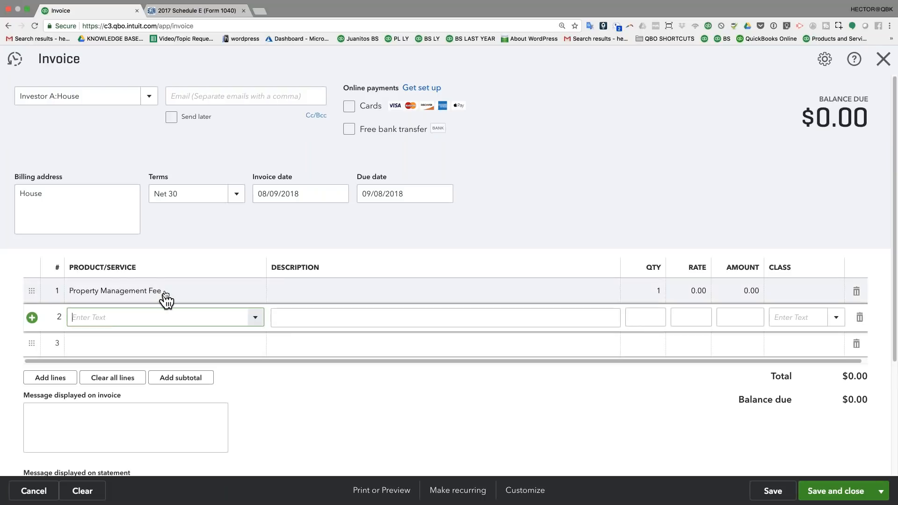
pyautogui.write('PM ')
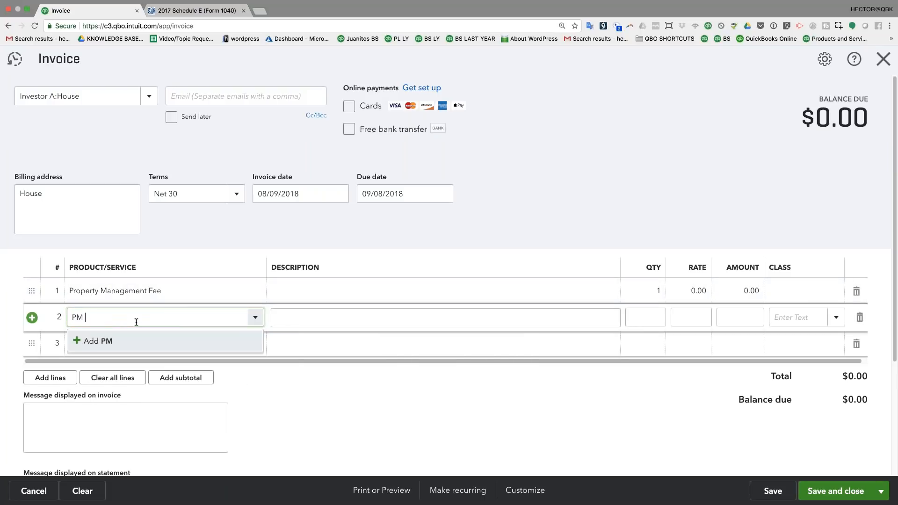
pyautogui.write('FEE ')
pyautogui.write('PAID B')
pyautogui.write('Y CUSTOMR')
pyautogui.write('R')
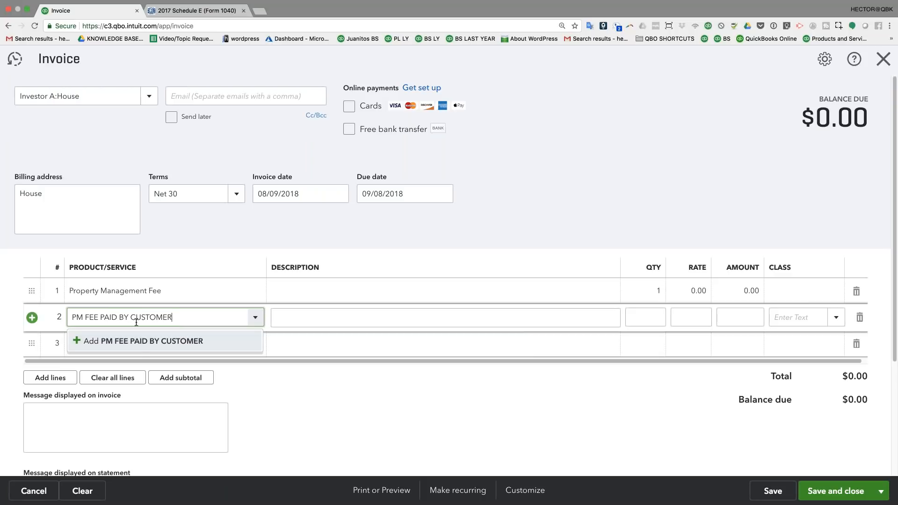
pyautogui.click(140, 342)
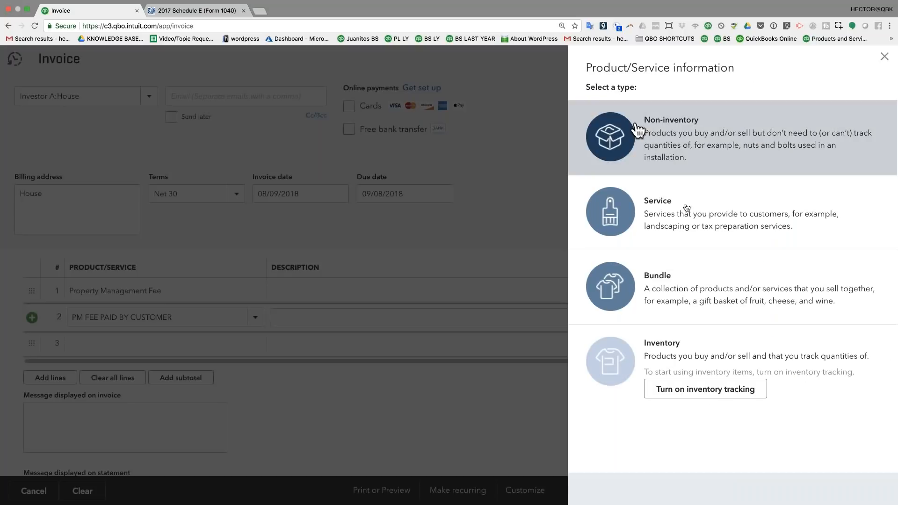
pyautogui.click(686, 215)
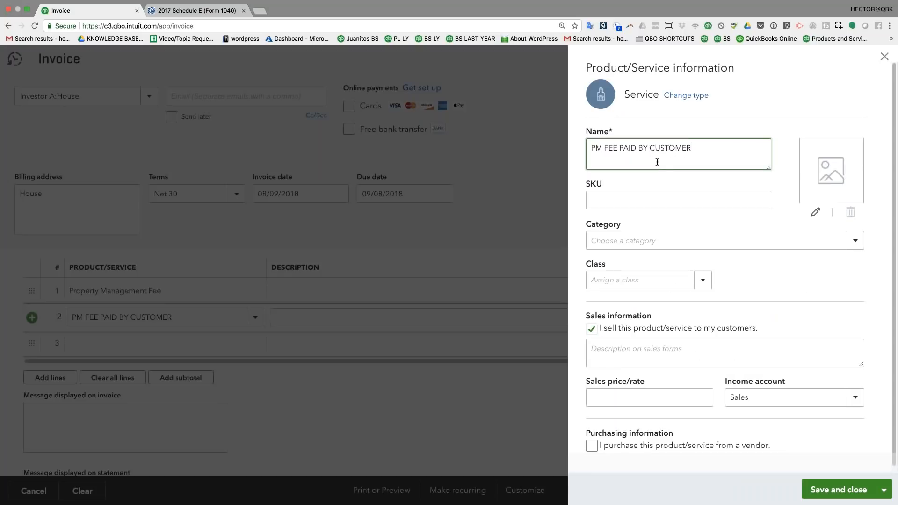
# - Set the new item's income account to Management Fee under Property Operating Expenses and save the item
pyautogui.click(855, 398)
pyautogui.scroll(-5, 753, 367)
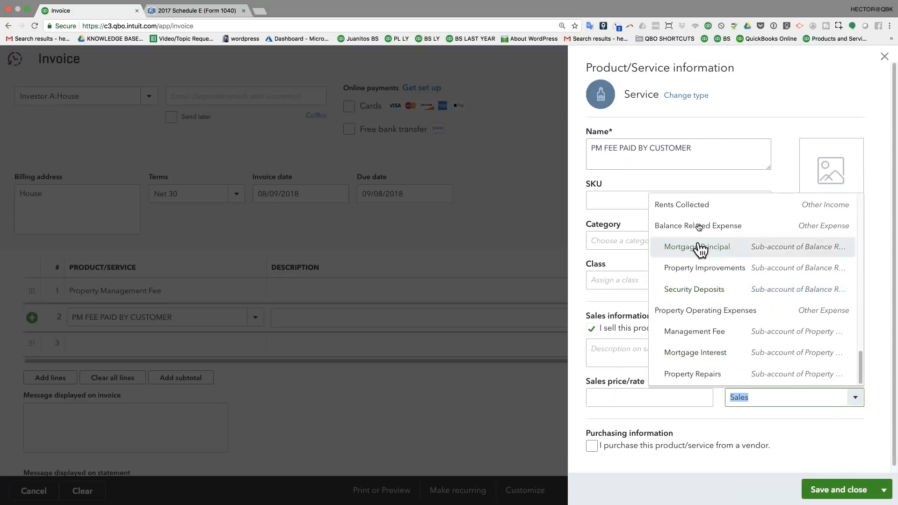
pyautogui.click(705, 334)
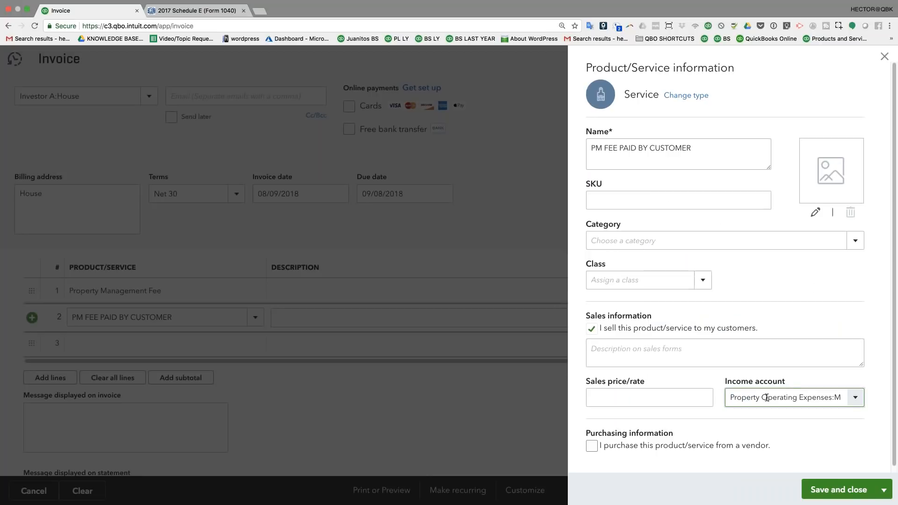
pyautogui.click(827, 488)
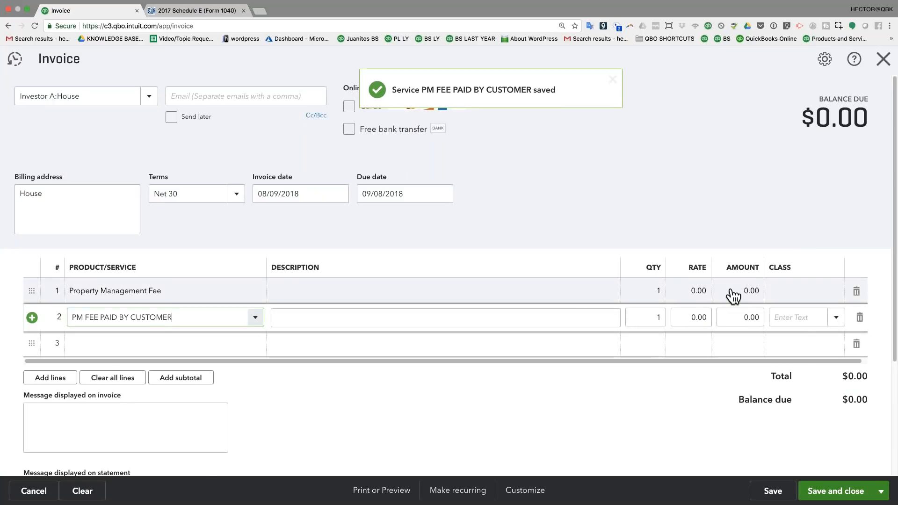
# - Enter 580 as the Property Management Fee line's amount and -580 on the PM FEE PAID BY CUSTOMER line
pyautogui.click(732, 291)
pyautogui.write('580')
pyautogui.click(728, 320)
pyautogui.write('-580')
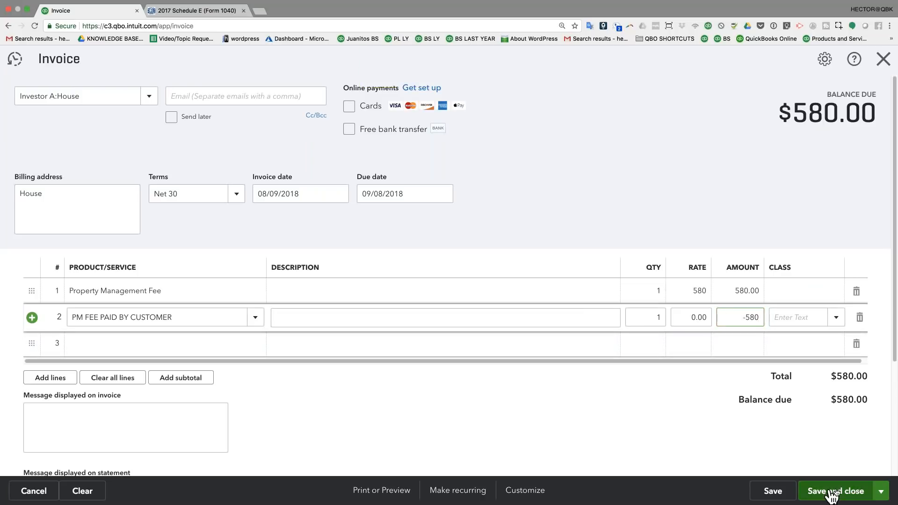
# - Assign the class Investor A to both invoice lines, and save and close the invoice
pyautogui.click(836, 294)
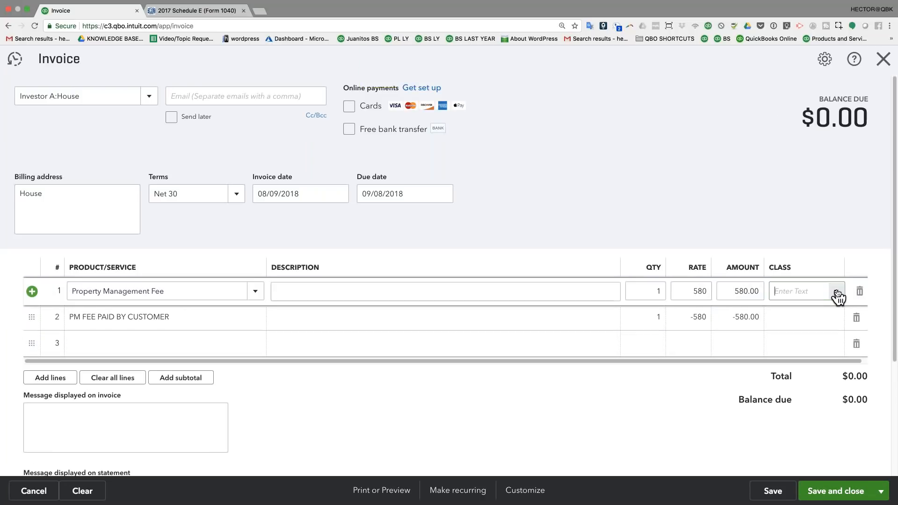
pyautogui.click(837, 295)
pyautogui.click(796, 335)
pyautogui.click(830, 317)
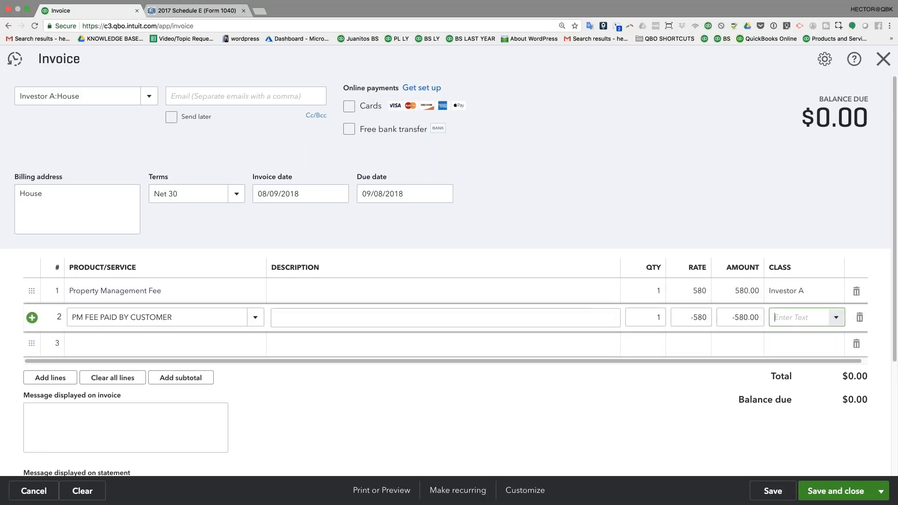
pyautogui.click(836, 491)
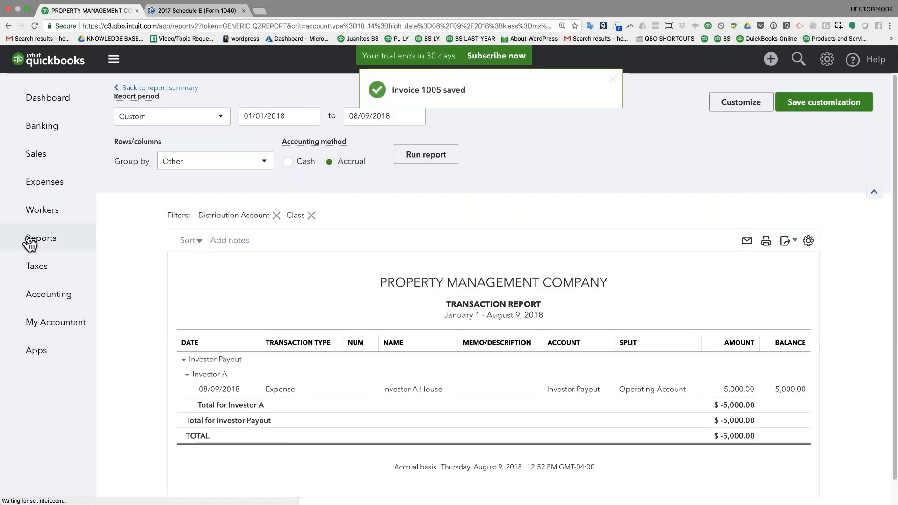
# - Run the Profit and Loss report with its columns displayed by Classes
pyautogui.click(30, 240)
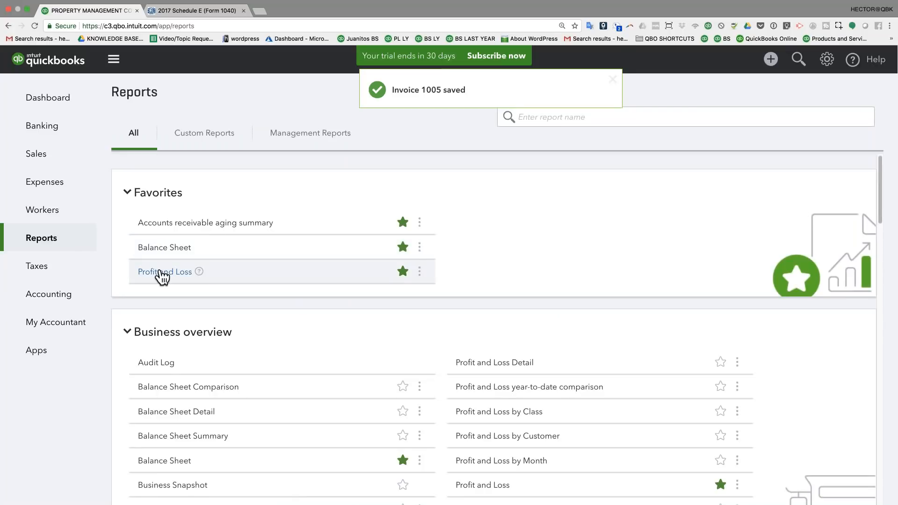
pyautogui.click(162, 273)
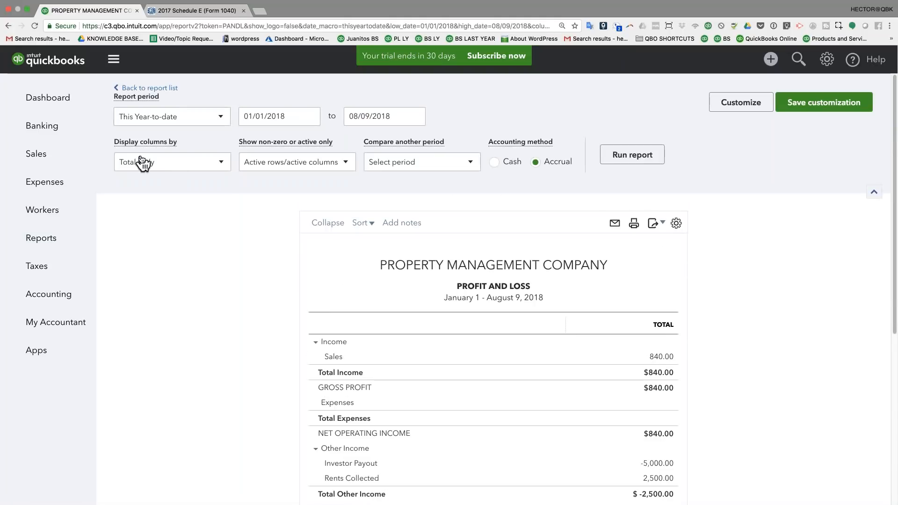
pyautogui.click(142, 163)
pyautogui.click(146, 332)
pyautogui.click(630, 159)
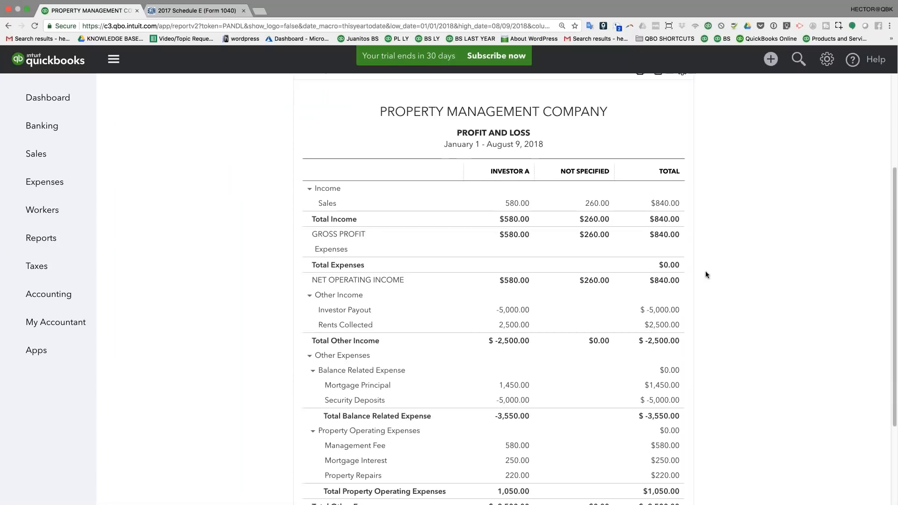
# - Customize the Profit and Loss report with a class filter for Investor A
pyautogui.scroll(3, 706, 271)
pyautogui.click(739, 108)
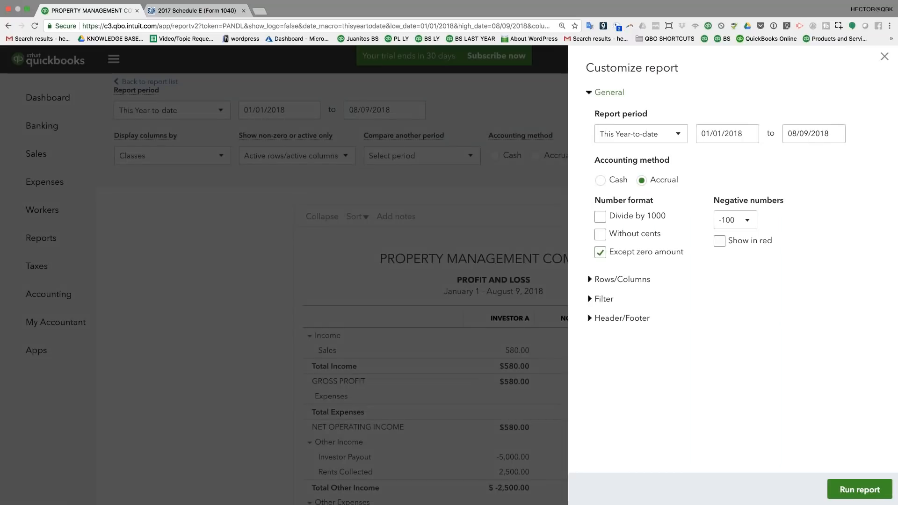
pyautogui.click(594, 300)
pyautogui.click(601, 352)
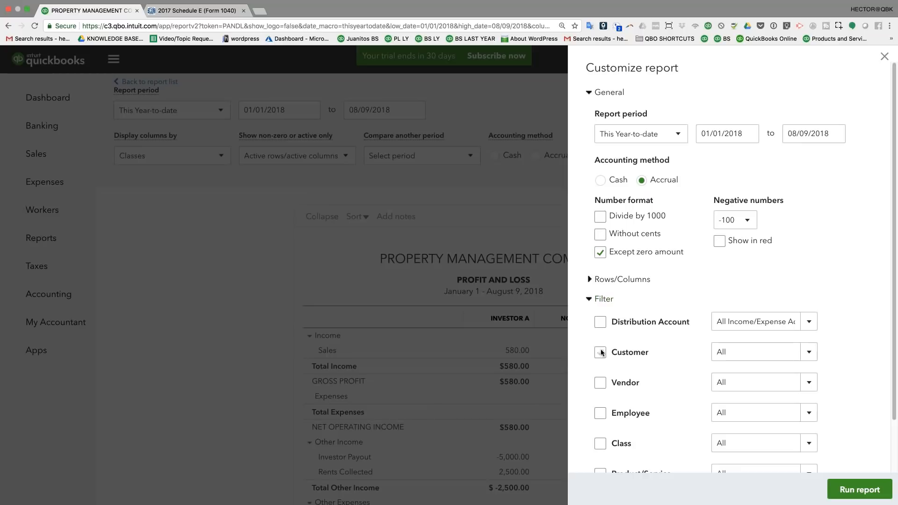
pyautogui.click(601, 321)
pyautogui.click(600, 444)
pyautogui.click(809, 322)
pyautogui.click(731, 404)
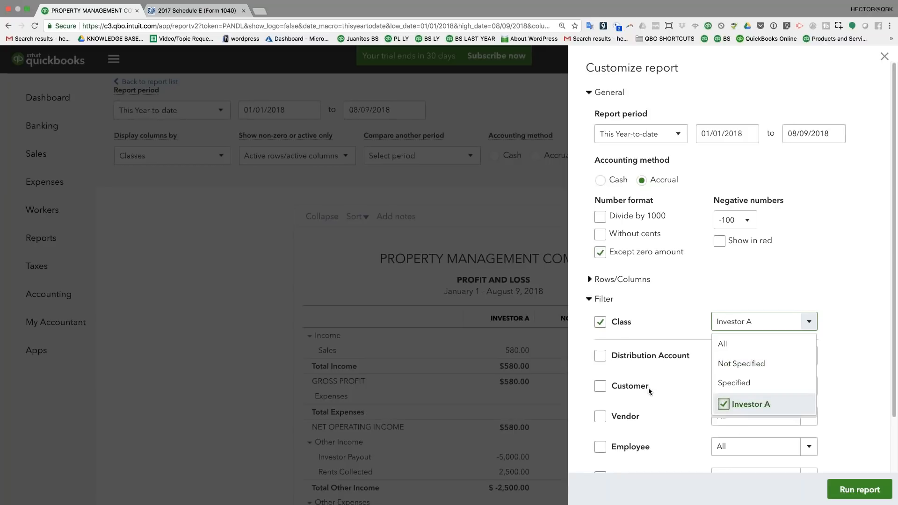
# - Filter by distribution account, including Rents Collected, Balance Related Expense and Property Operating Expenses with all of their sub-accounts
pyautogui.click(601, 354)
pyautogui.click(807, 353)
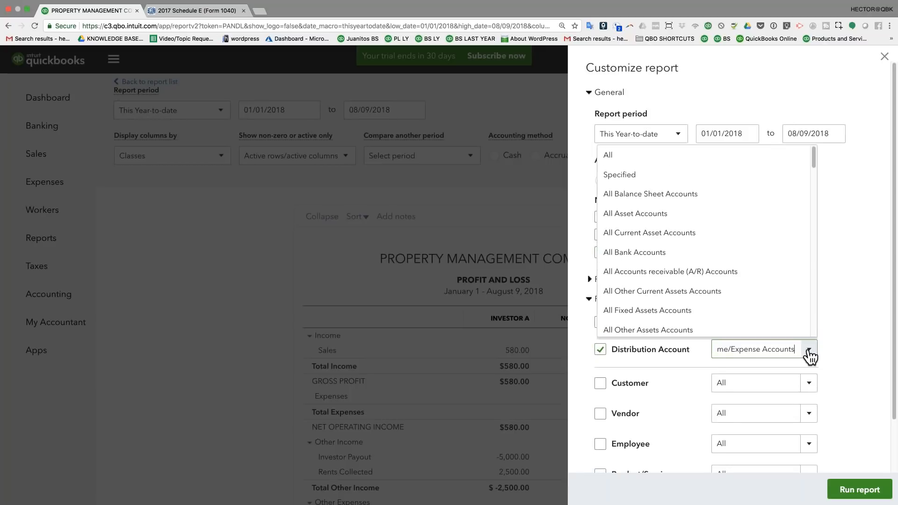
pyautogui.moveTo(814, 164); pyautogui.dragTo(828, 323)
pyautogui.click(622, 150)
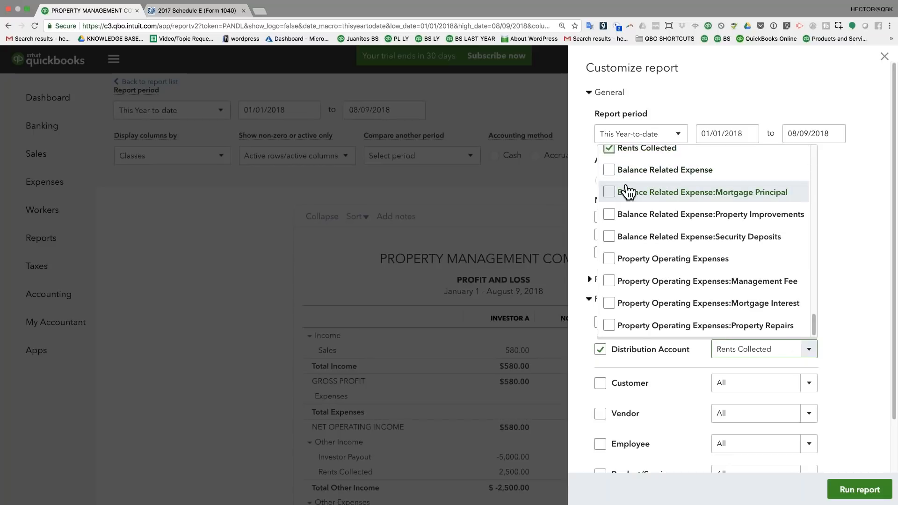
pyautogui.click(608, 171)
pyautogui.click(608, 193)
pyautogui.click(609, 216)
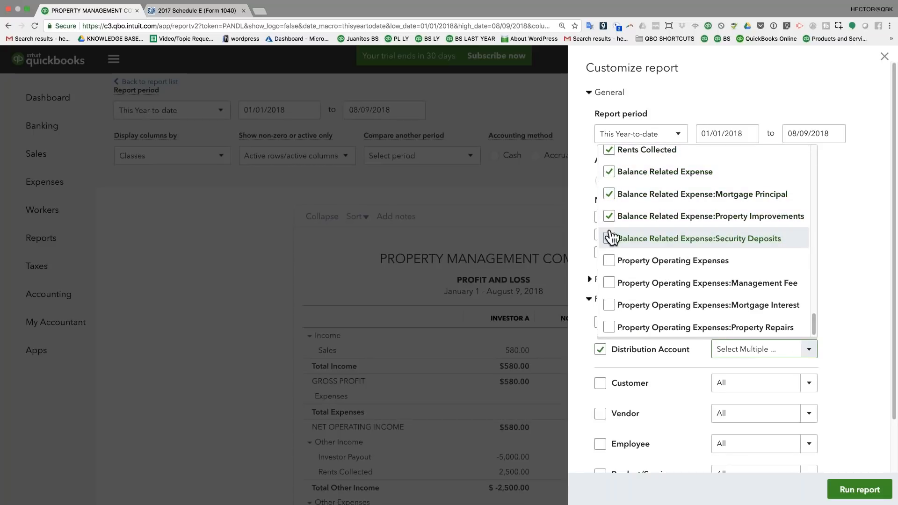
pyautogui.click(609, 238)
pyautogui.click(609, 261)
pyautogui.click(610, 283)
pyautogui.click(610, 305)
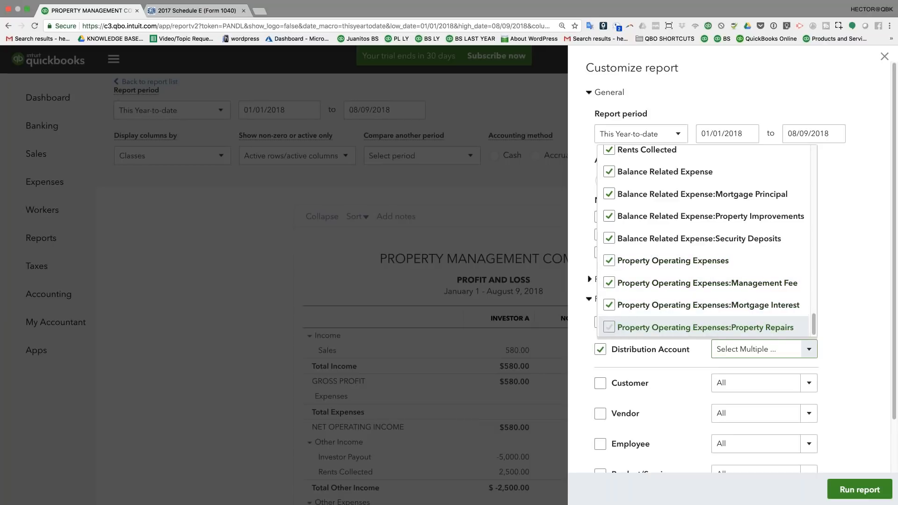
pyautogui.click(610, 328)
# - Add Other Fees Collected and Investor Payout to the distribution account filter and run the report
pyautogui.scroll(10, 638, 303)
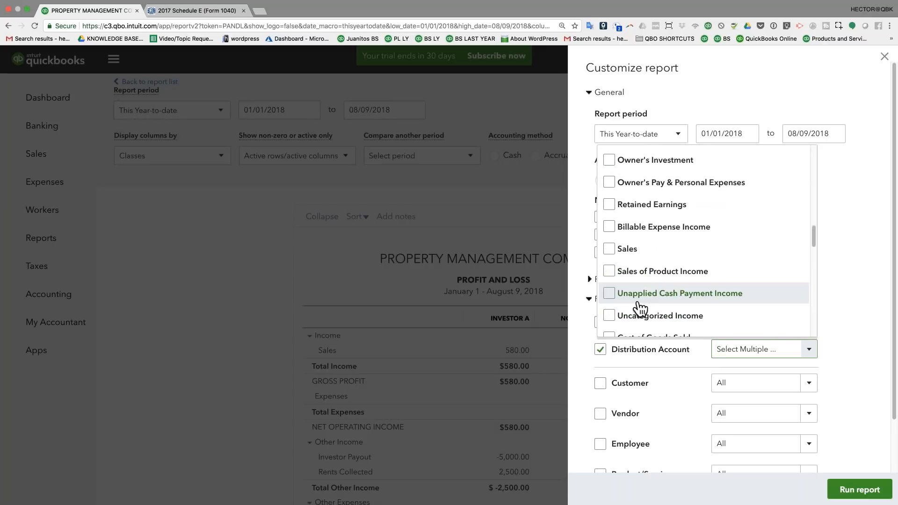
pyautogui.scroll(-3, 636, 309)
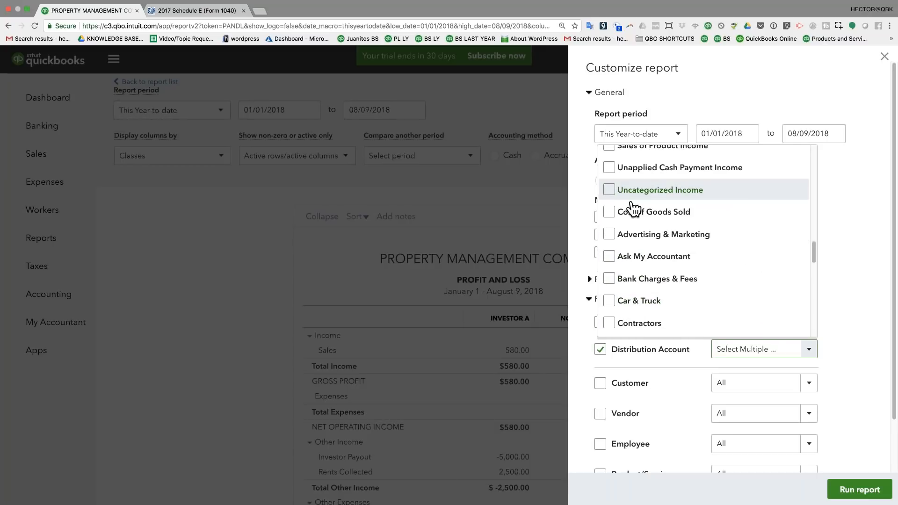
pyautogui.scroll(-5, 622, 187)
pyautogui.click(609, 215)
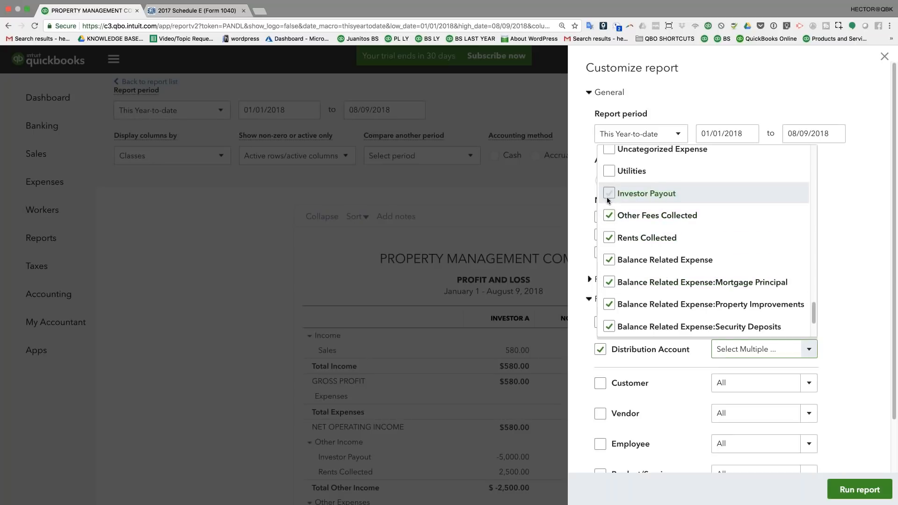
pyautogui.click(849, 488)
# - Review the filtered report from other income down to net income, and highlight Investor A's Management Fee amount
pyautogui.scroll(-6, 254, 292)
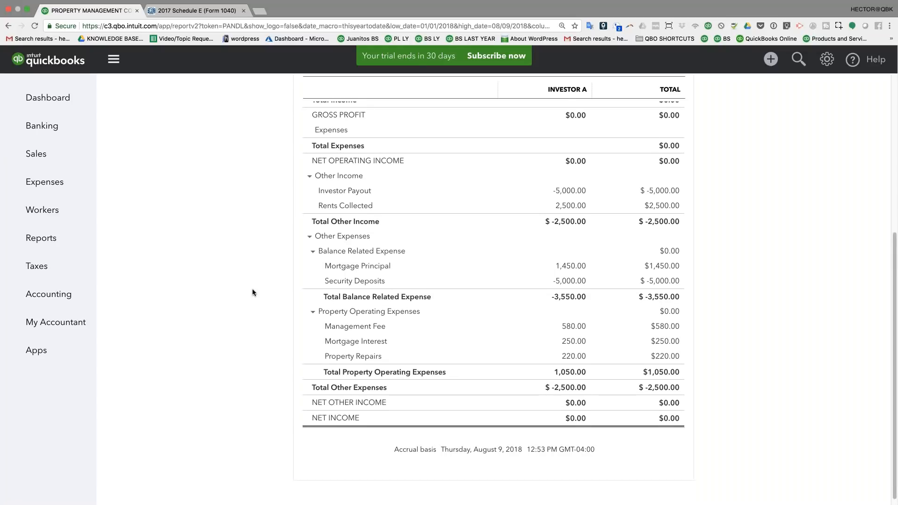
pyautogui.scroll(1, 253, 293)
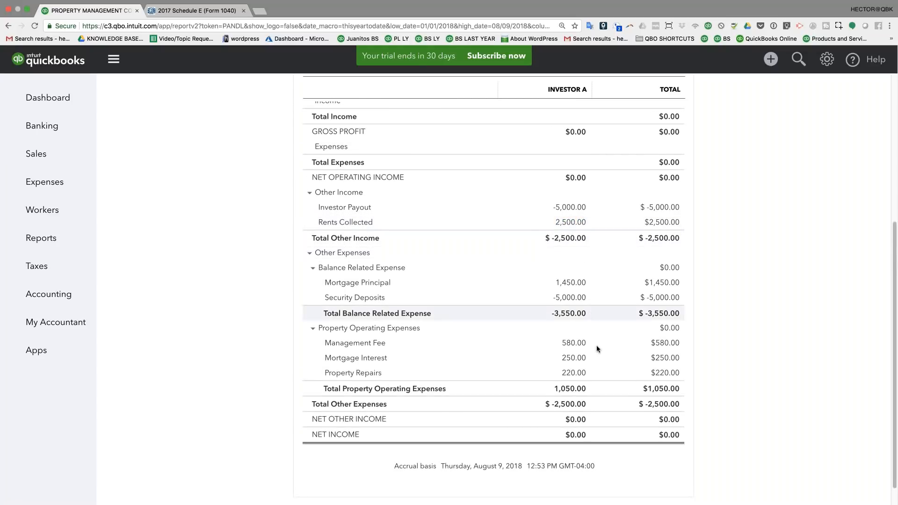
pyautogui.doubleClick(575, 344)
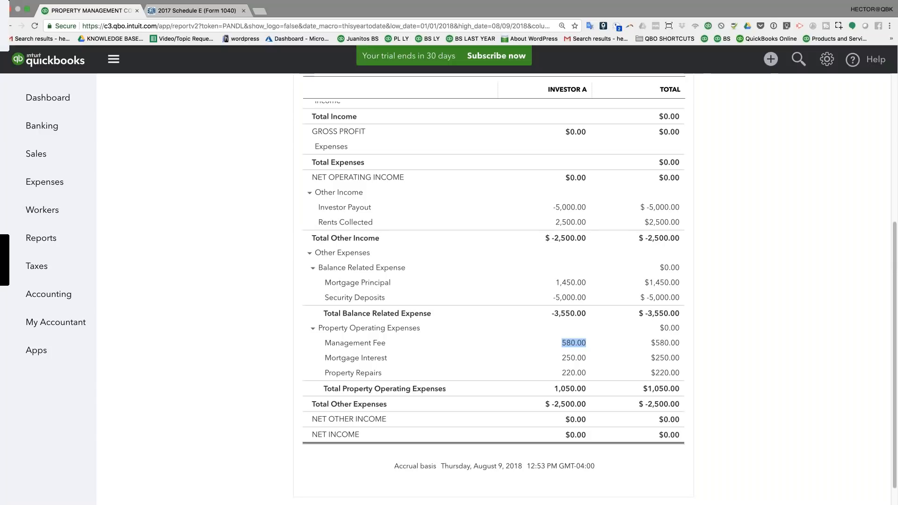
pyautogui.press('super+Tab')
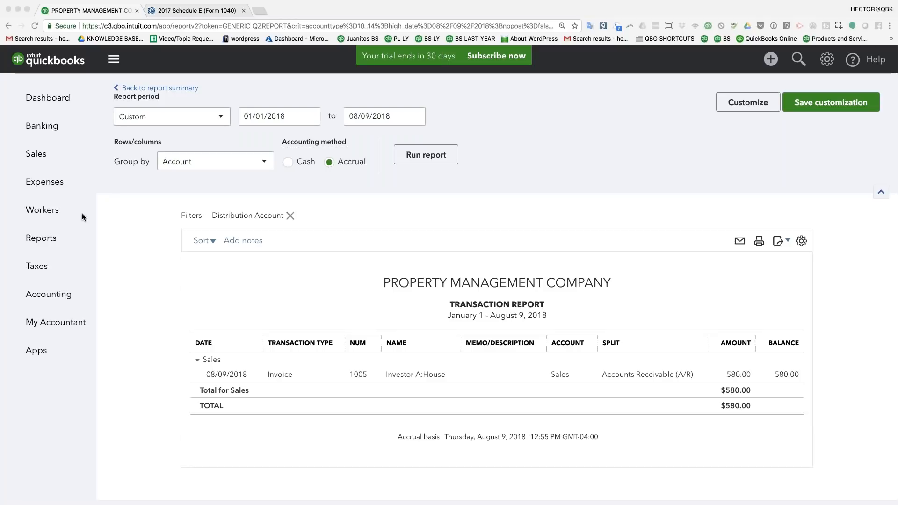
# - Reopen the Profit and Loss report, run it with columns by Classes, and look over the Investor A column
pyautogui.click(41, 241)
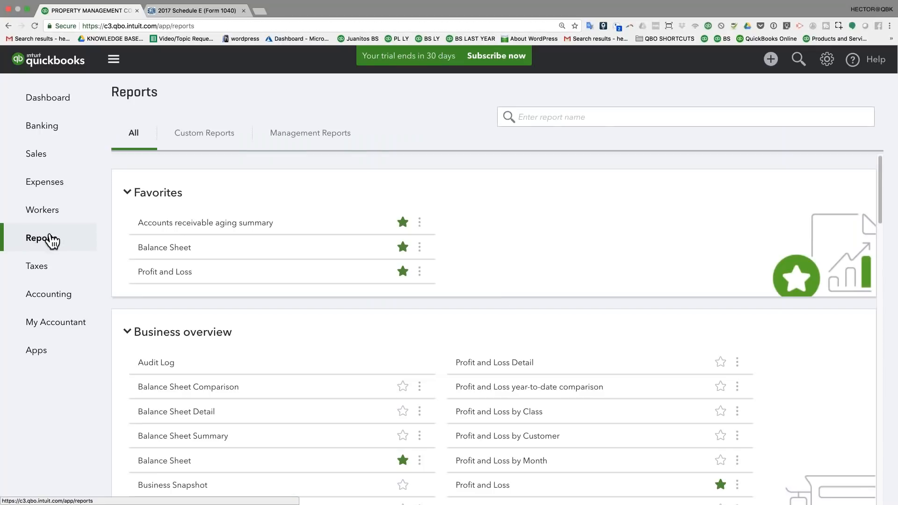
pyautogui.click(161, 273)
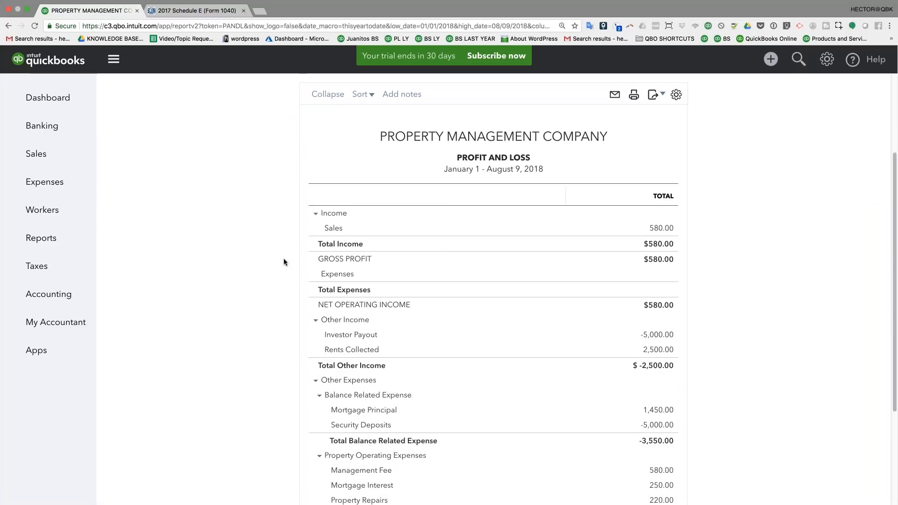
pyautogui.click(147, 164)
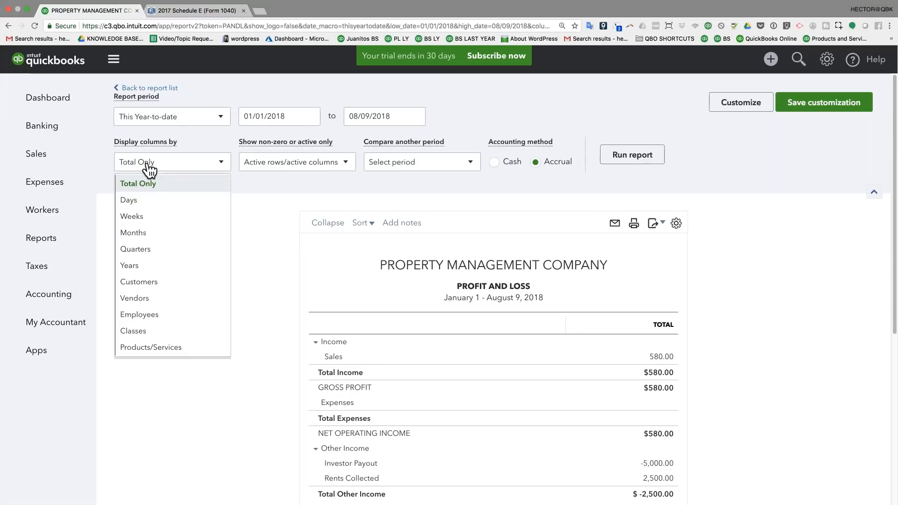
pyautogui.click(145, 331)
pyautogui.click(629, 156)
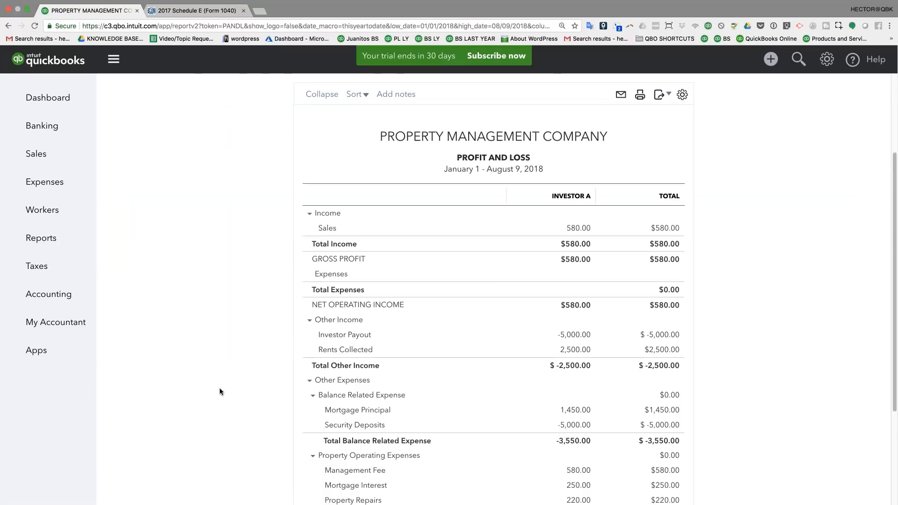
pyautogui.scroll(-1, 225, 328)
pyautogui.scroll(4, 225, 327)
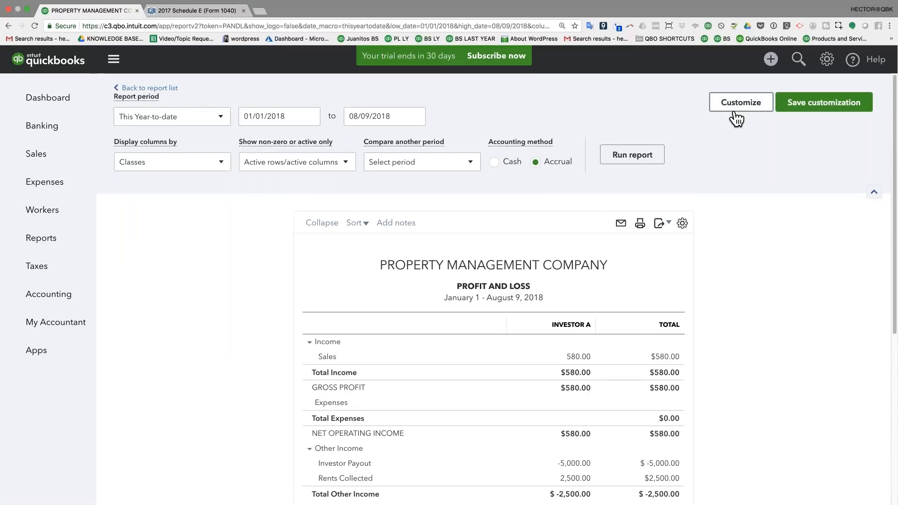
pyautogui.scroll(-2, 756, 337)
pyautogui.scroll(3, 779, 350)
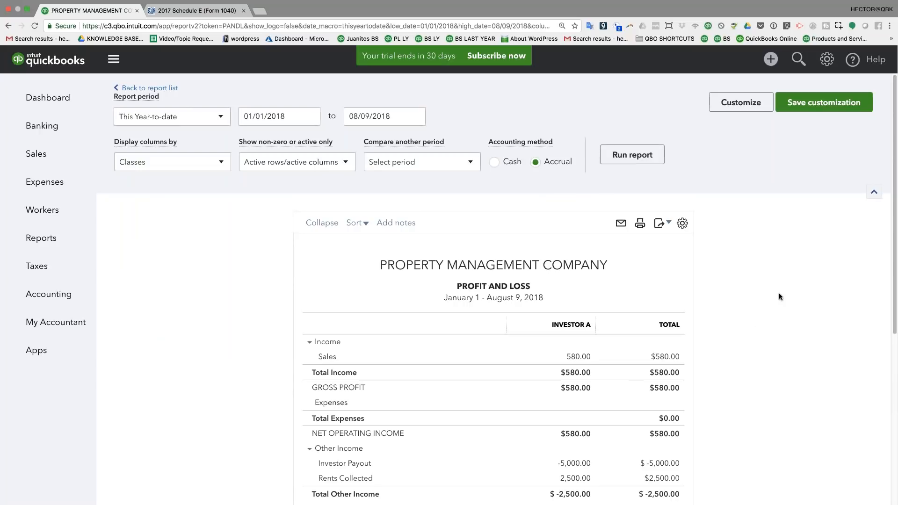
# - Open invoice 1005 from Investor A's Sales amount and examine its PM FEE PAID BY CUSTOMER line and class
pyautogui.click(578, 357)
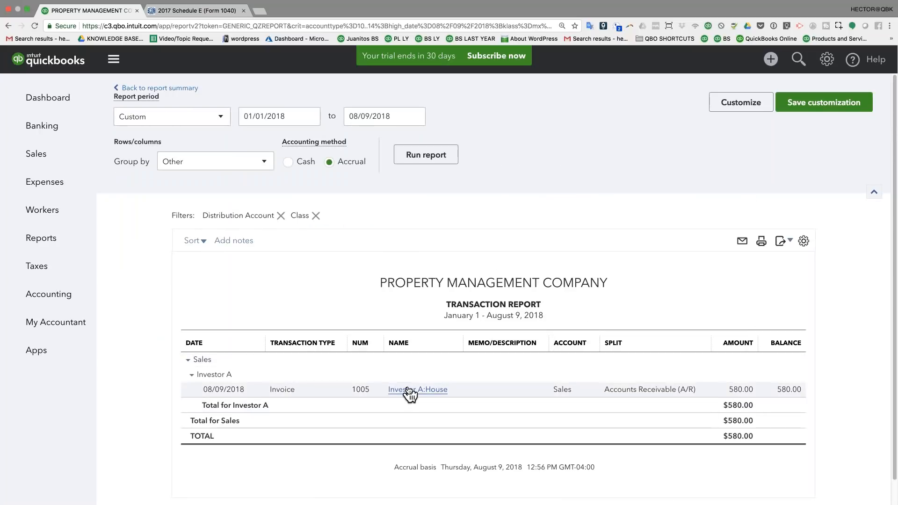
pyautogui.click(409, 390)
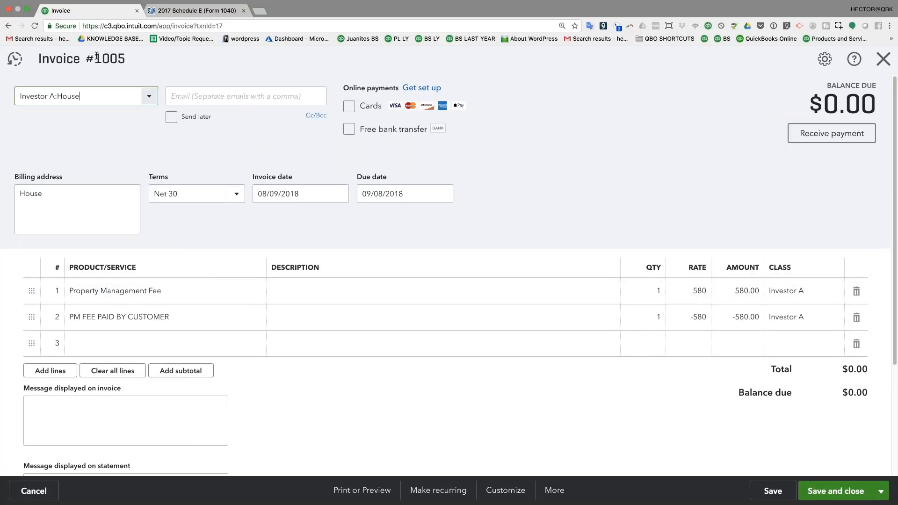
pyautogui.moveTo(42, 58); pyautogui.dragTo(127, 59)
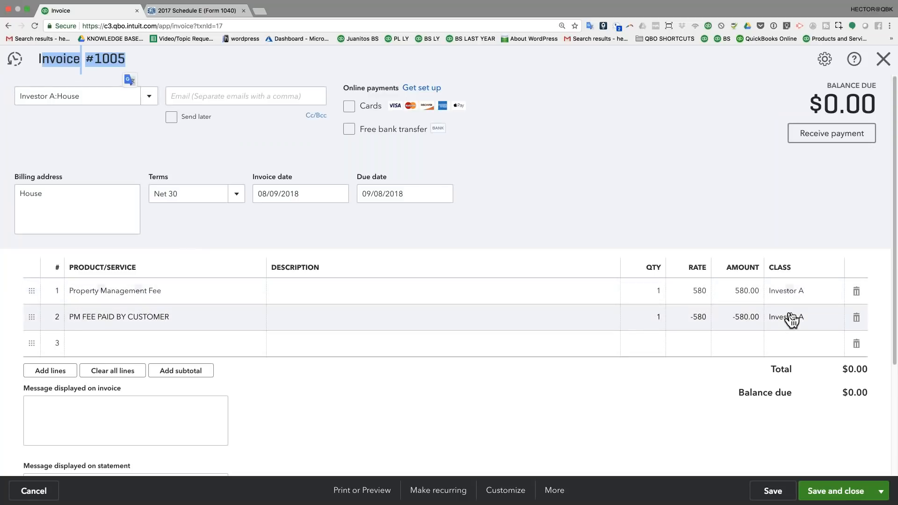
pyautogui.click(791, 317)
pyautogui.moveTo(173, 317); pyautogui.dragTo(76, 317)
# - Add a class named PM and assign it to the invoice's Property Management Fee line
pyautogui.click(795, 291)
pyautogui.write('P')
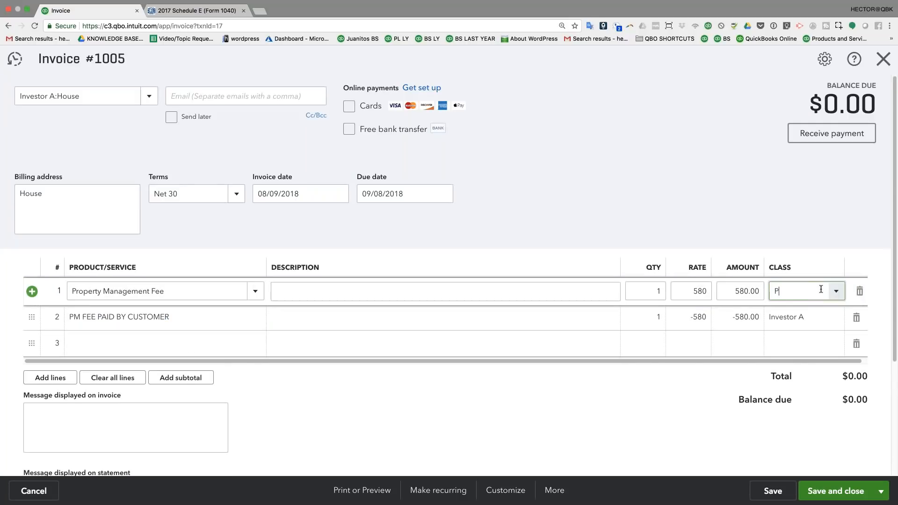
pyautogui.write('M')
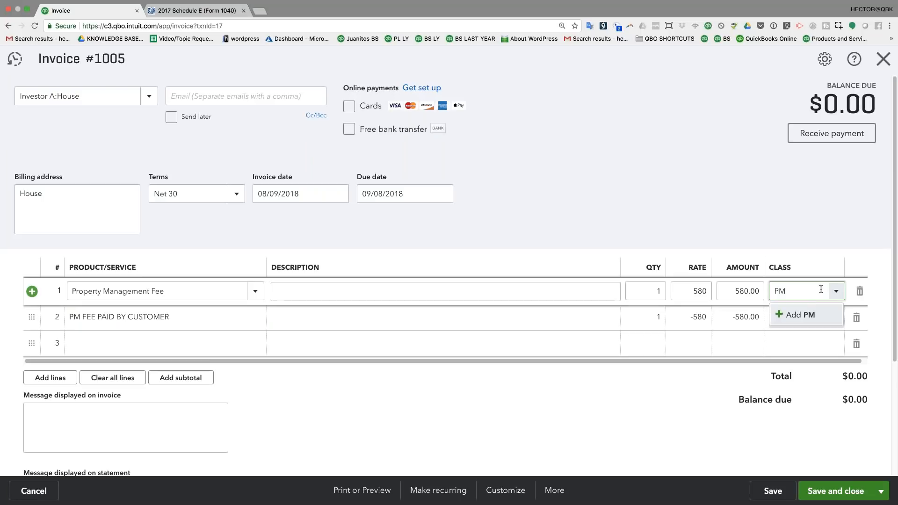
pyautogui.click(797, 315)
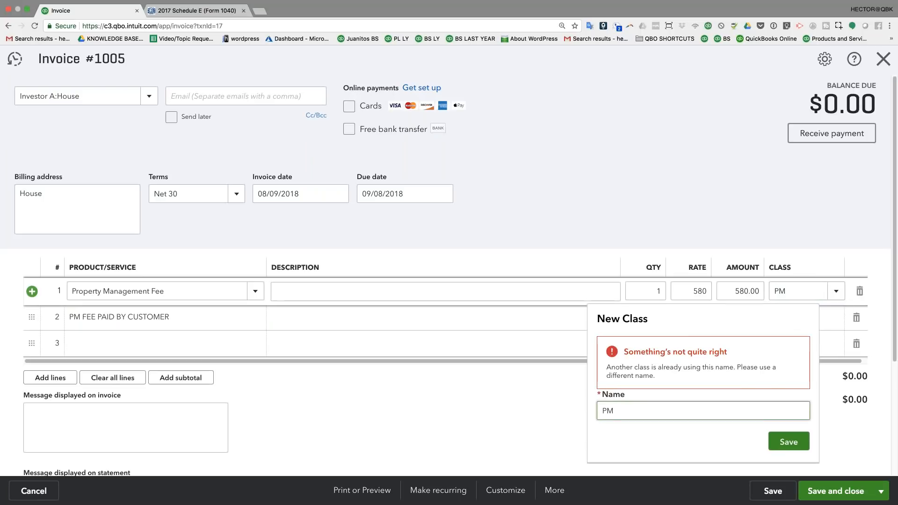
pyautogui.click(780, 442)
pyautogui.click(795, 317)
pyautogui.click(793, 290)
pyautogui.press('Right')
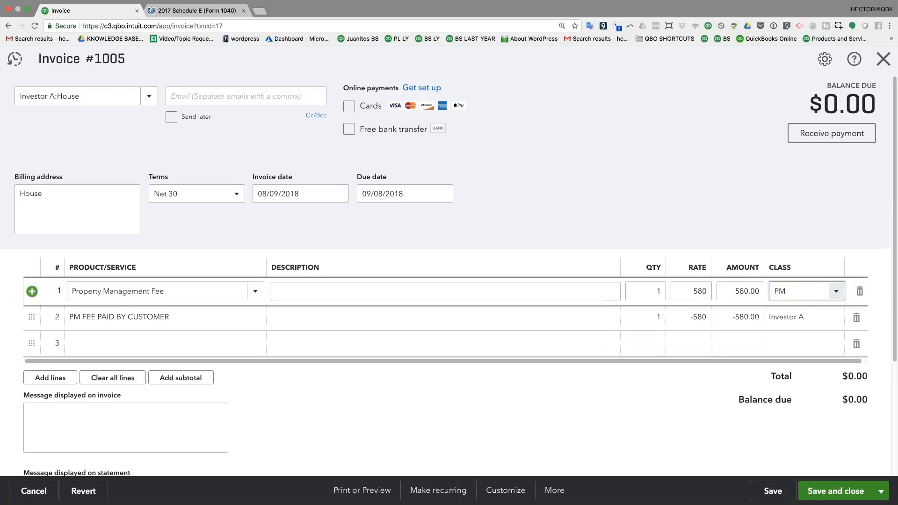
pyautogui.click(836, 291)
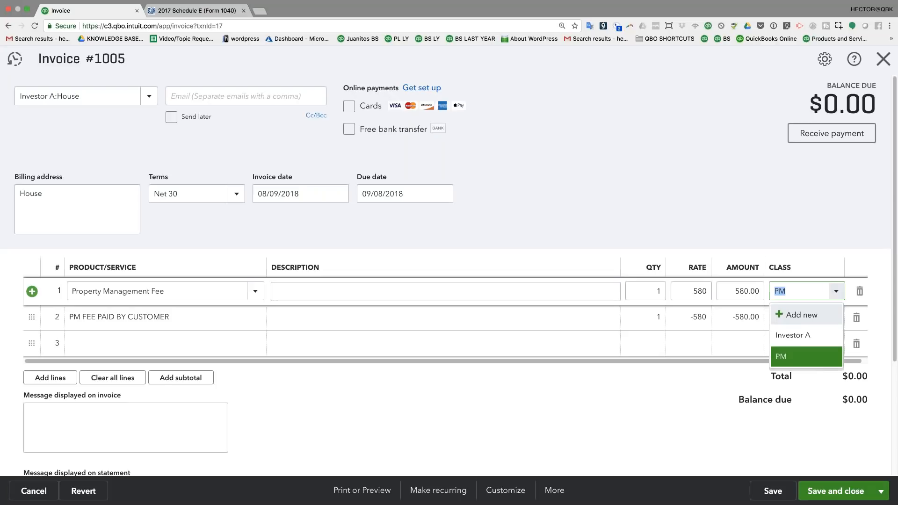
pyautogui.click(804, 362)
# - Review the rates and classes of both invoice lines together with the invoice's customer
pyautogui.click(807, 319)
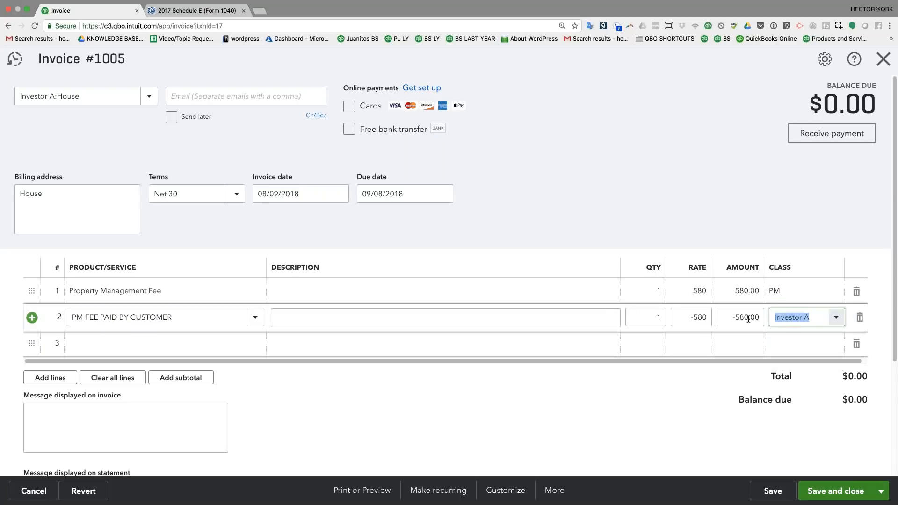
pyautogui.click(684, 320)
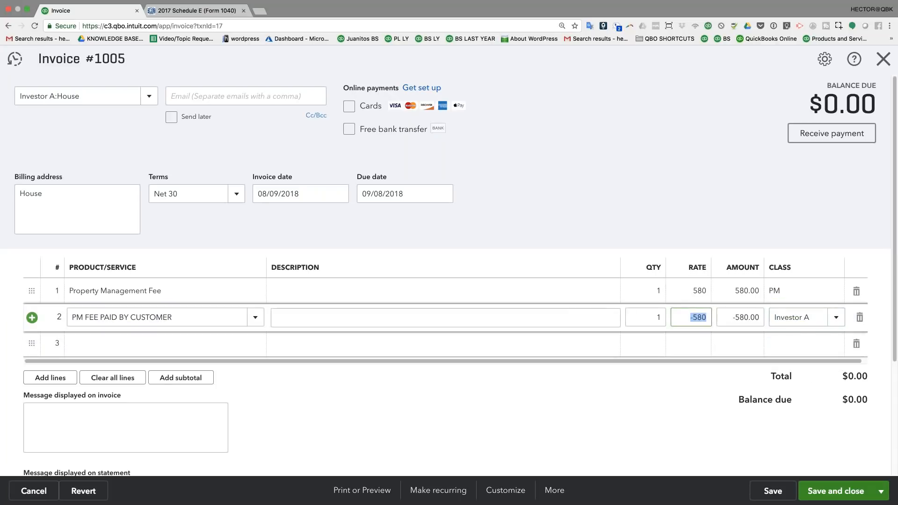
pyautogui.click(782, 317)
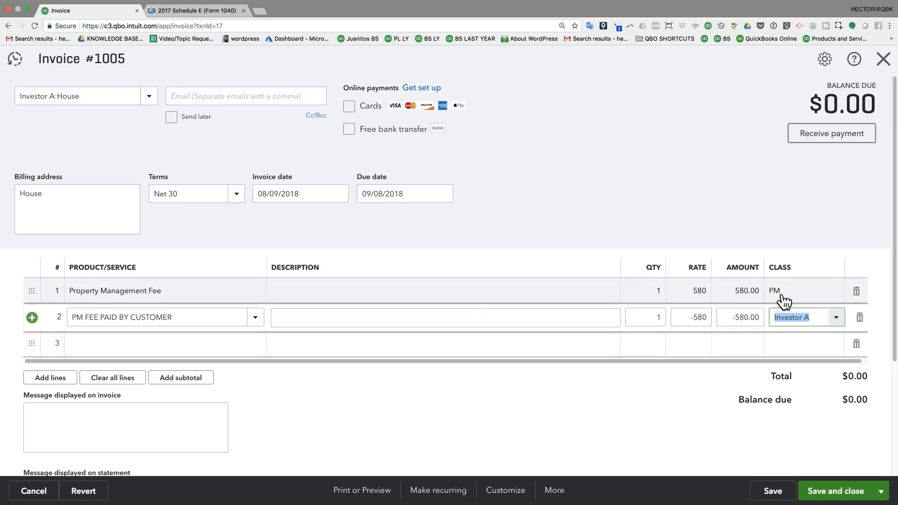
pyautogui.click(781, 294)
pyautogui.click(786, 294)
pyautogui.click(798, 291)
pyautogui.moveTo(797, 291); pyautogui.dragTo(759, 291)
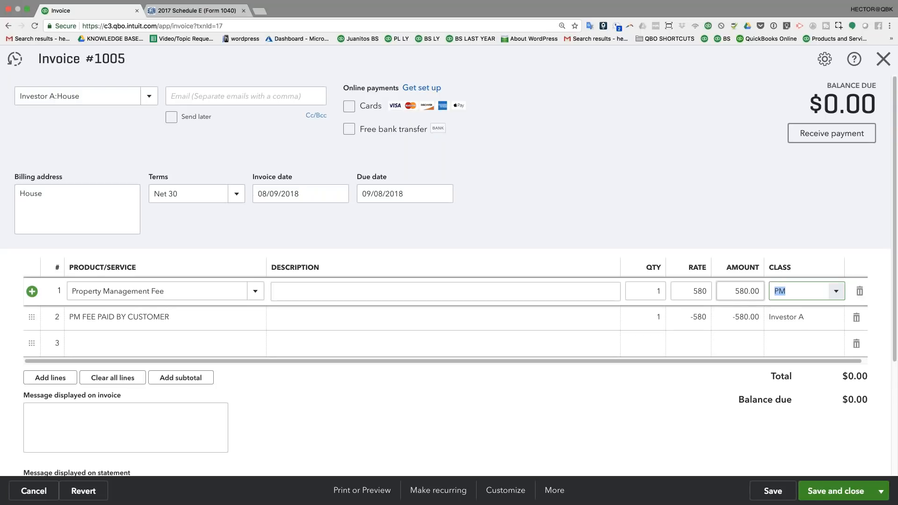
pyautogui.click(782, 294)
pyautogui.click(801, 317)
pyautogui.click(790, 292)
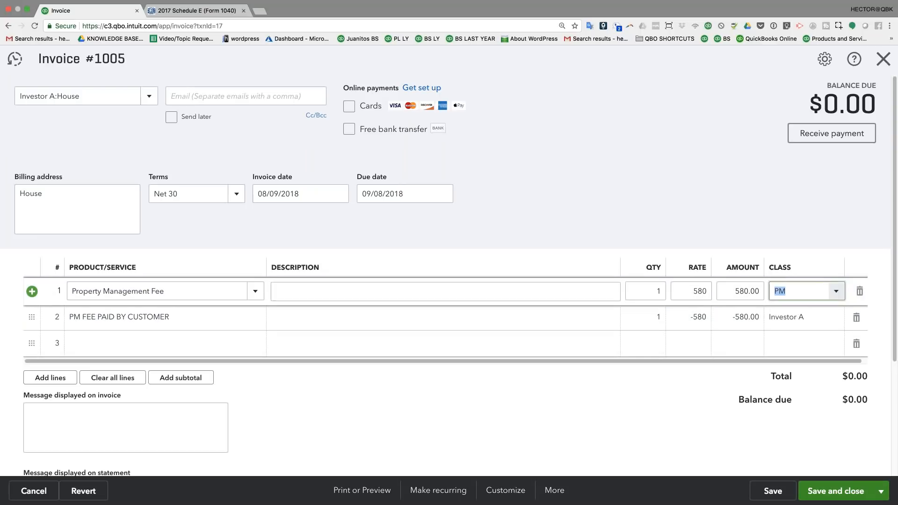
pyautogui.click(103, 100)
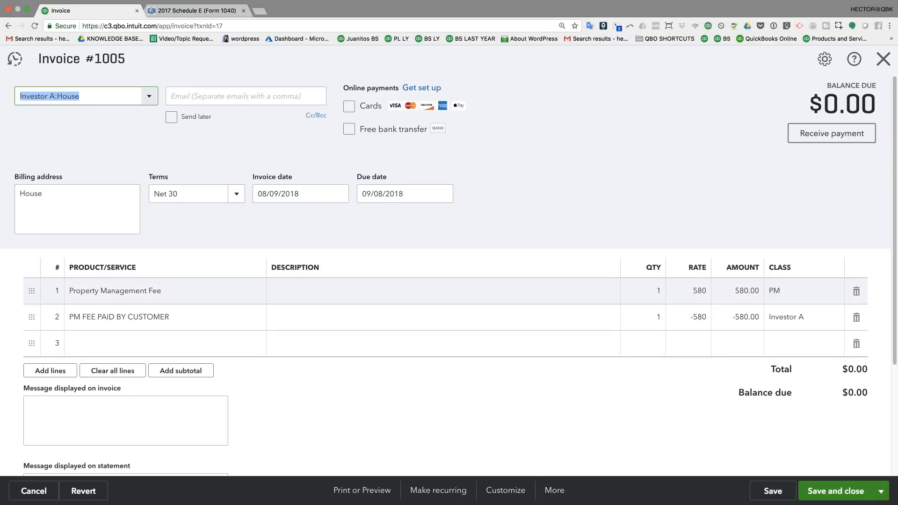
pyautogui.click(788, 290)
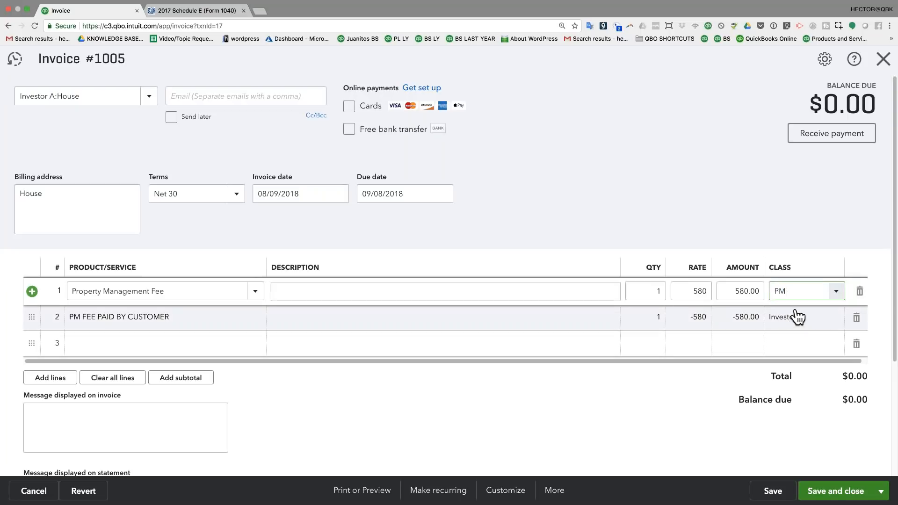
# - Save and close the invoice, and return to the Profit and Loss report
pyautogui.click(835, 491)
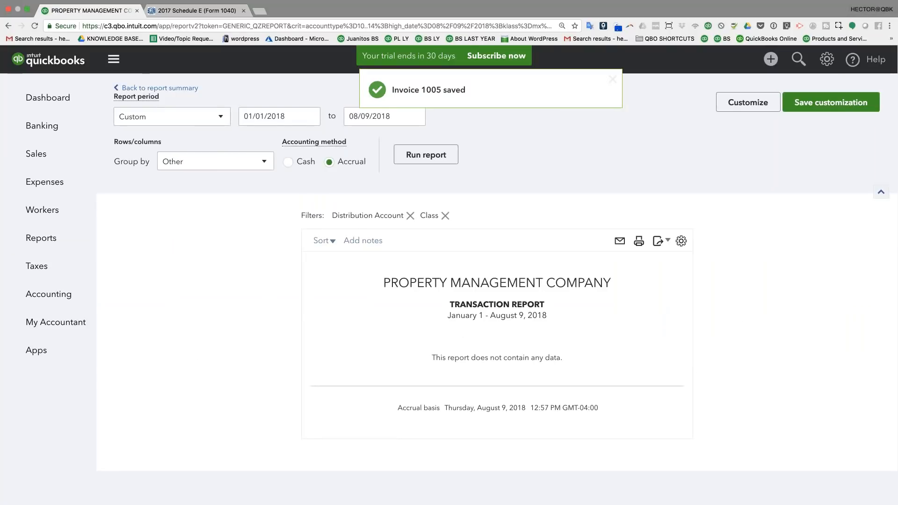
pyautogui.click(144, 90)
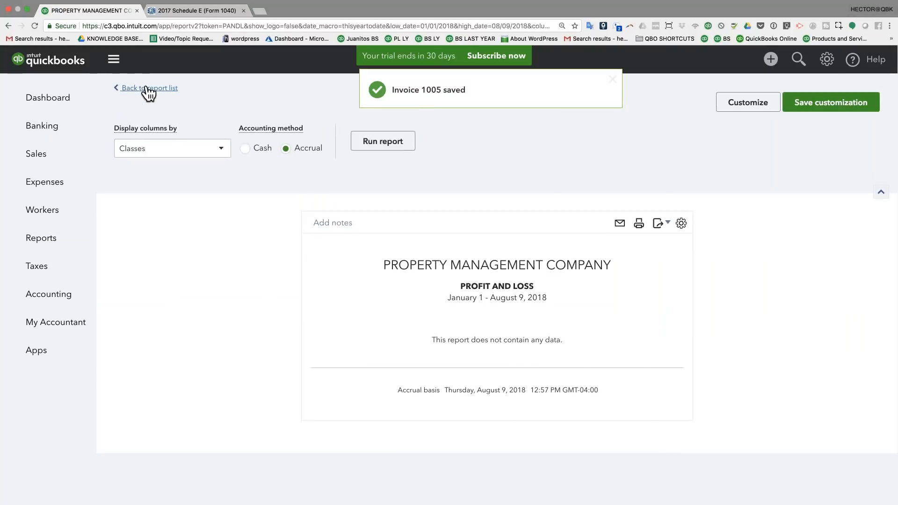
pyautogui.scroll(-3, 268, 189)
pyautogui.scroll(3, 250, 203)
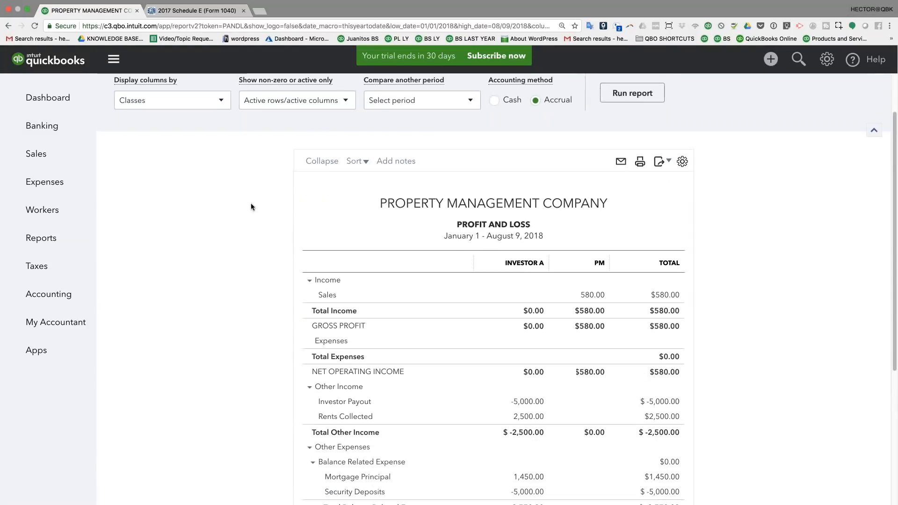
# - Keep the report columns by Classes and compare the PM and Investor A columns down to net income
pyautogui.click(182, 132)
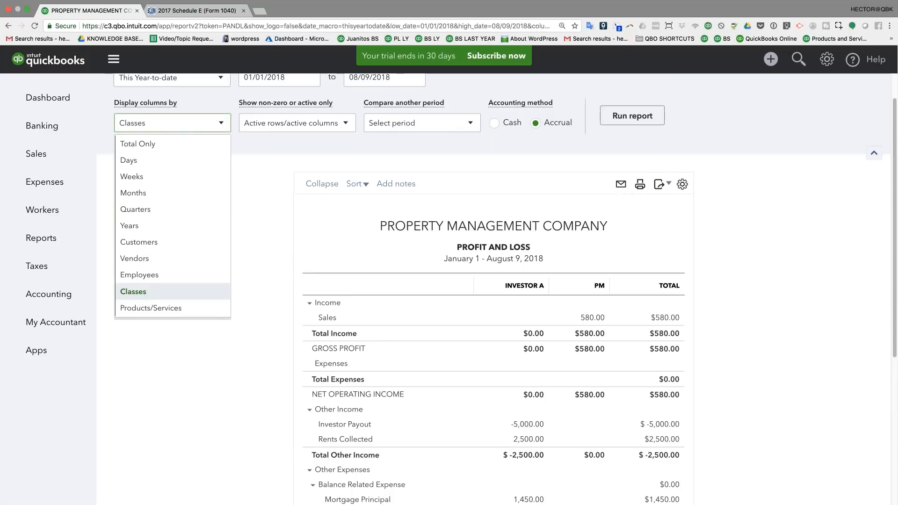
pyautogui.click(145, 292)
pyautogui.scroll(-3, 220, 320)
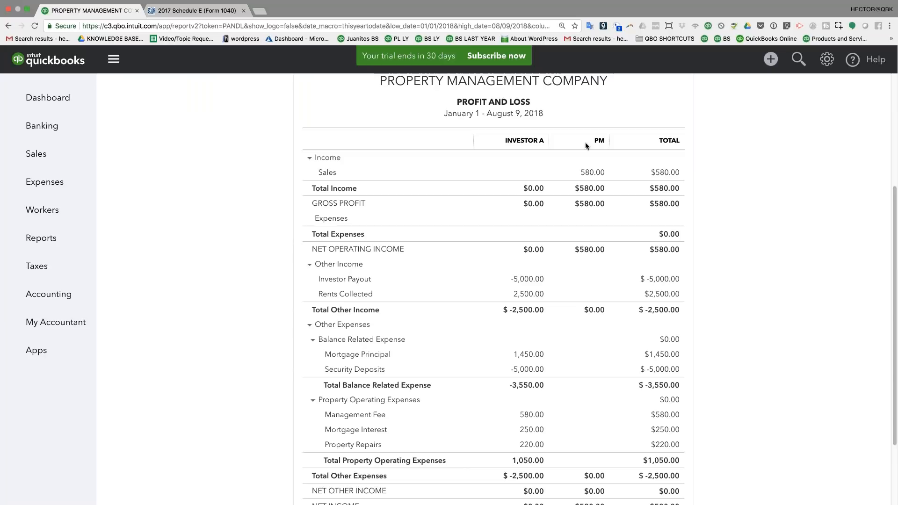
pyautogui.doubleClick(597, 140)
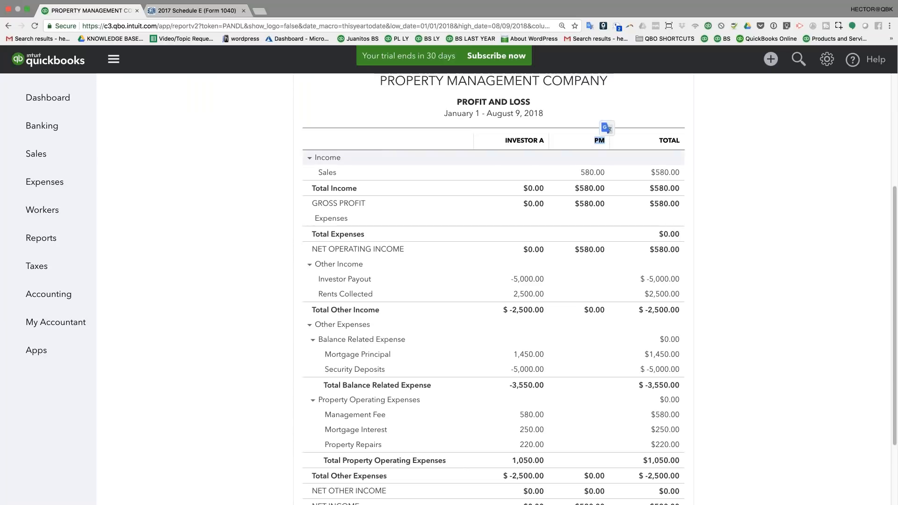
pyautogui.moveTo(504, 140); pyautogui.dragTo(545, 142)
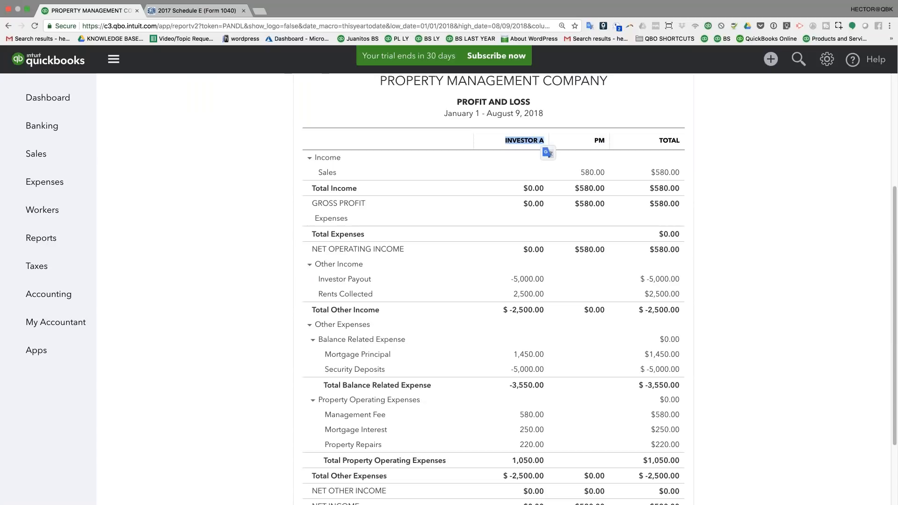
pyautogui.scroll(-3, 544, 234)
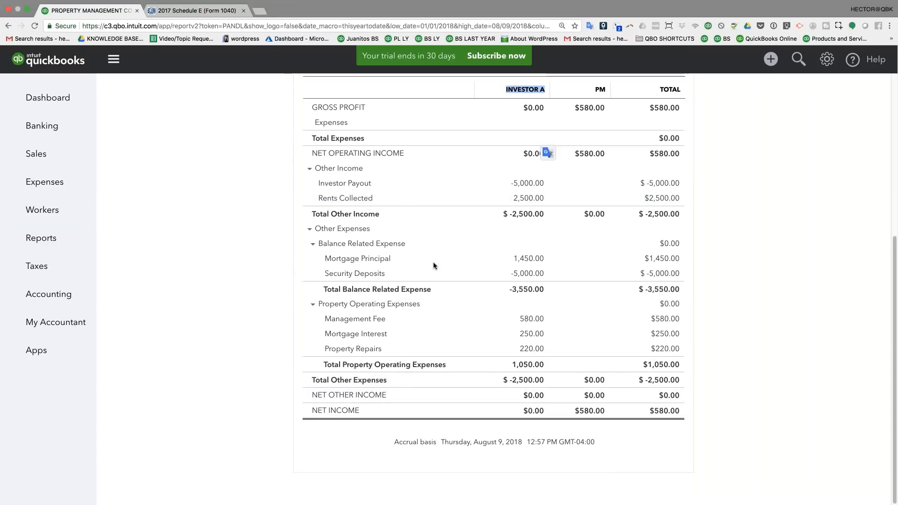
# - Run the Profit and Loss report with Total Only columns and highlight the net income amount
pyautogui.scroll(5, 437, 252)
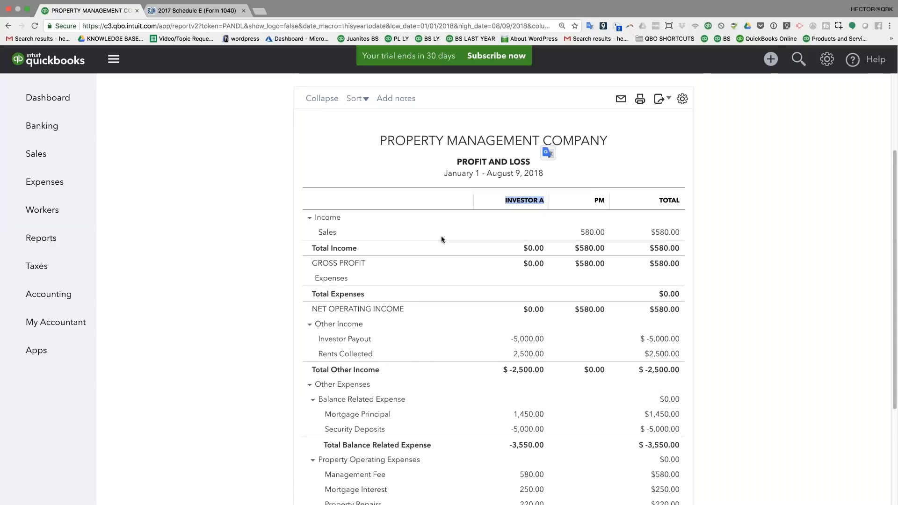
pyautogui.scroll(4, 208, 163)
pyautogui.click(125, 165)
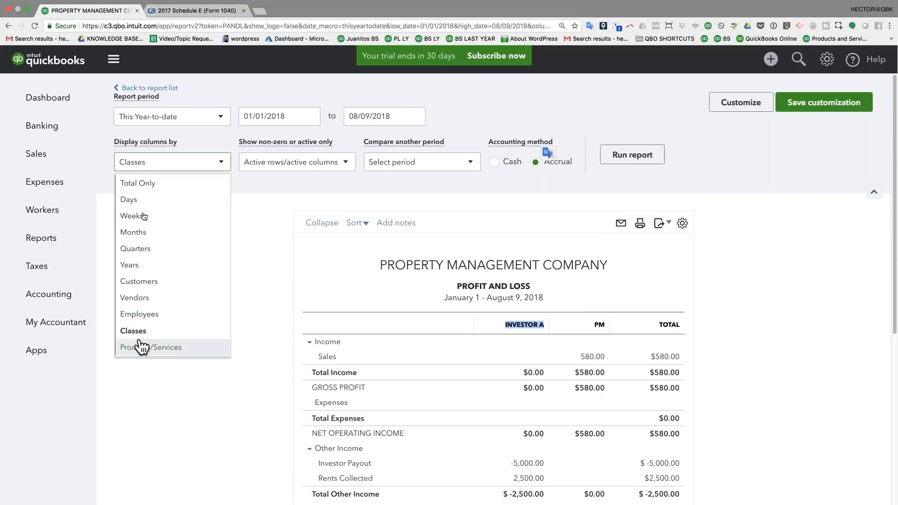
pyautogui.click(136, 184)
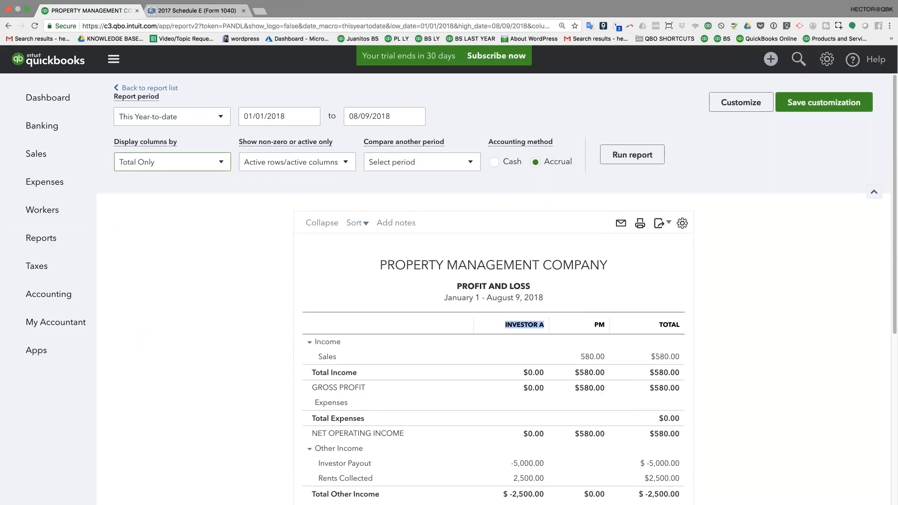
pyautogui.click(641, 159)
pyautogui.scroll(-9, 740, 355)
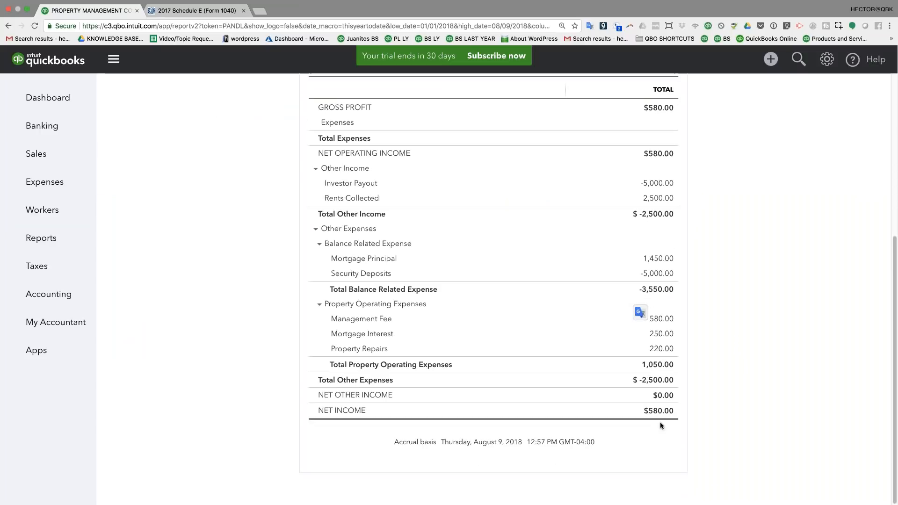
pyautogui.moveTo(644, 412); pyautogui.dragTo(676, 414)
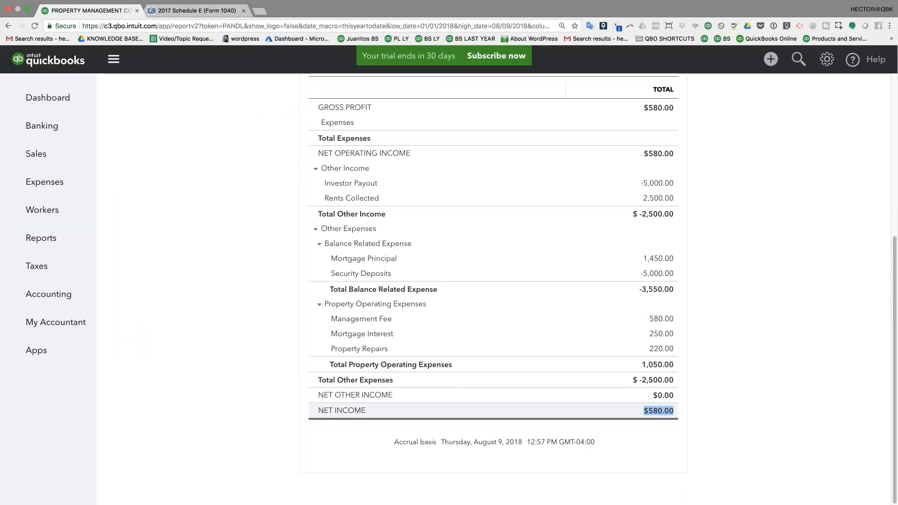
pyautogui.click(703, 414)
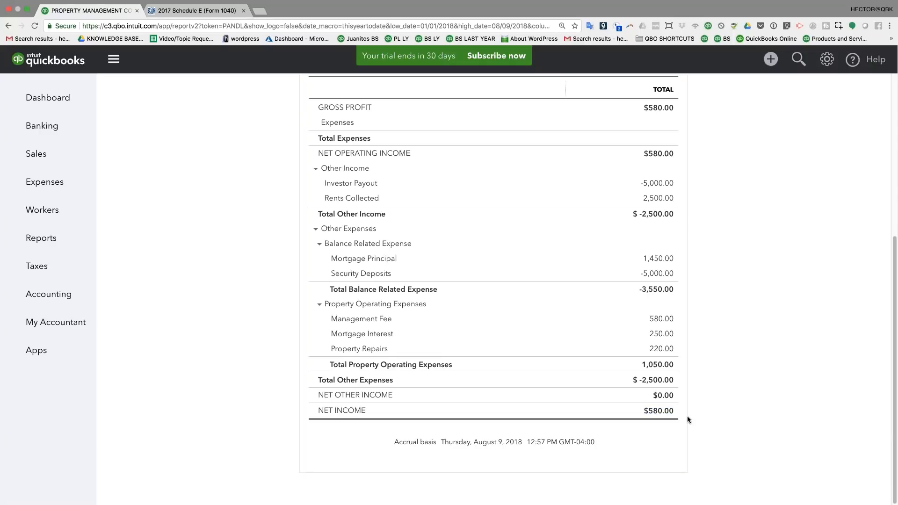
# - Collapse Balance Related Expense, Other Income and Other Expenses, and examine the totals from Other Income to net income
pyautogui.scroll(1, 666, 415)
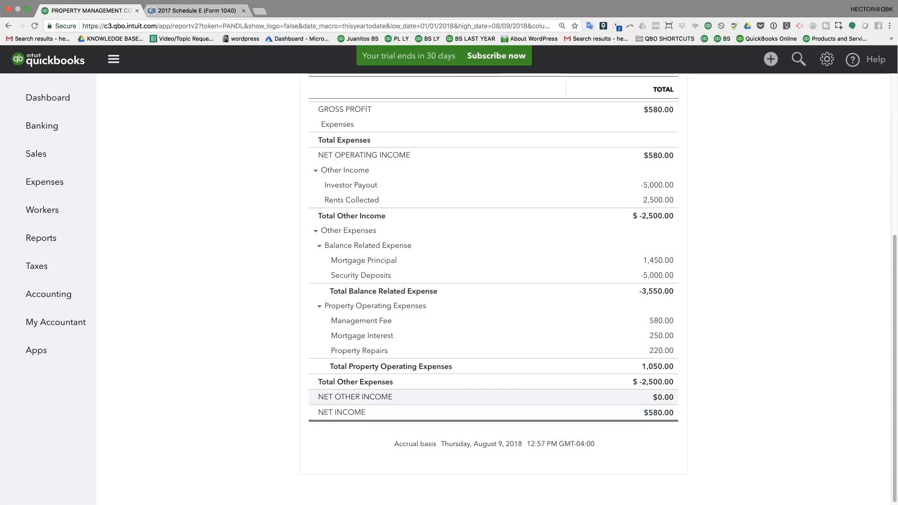
pyautogui.click(319, 246)
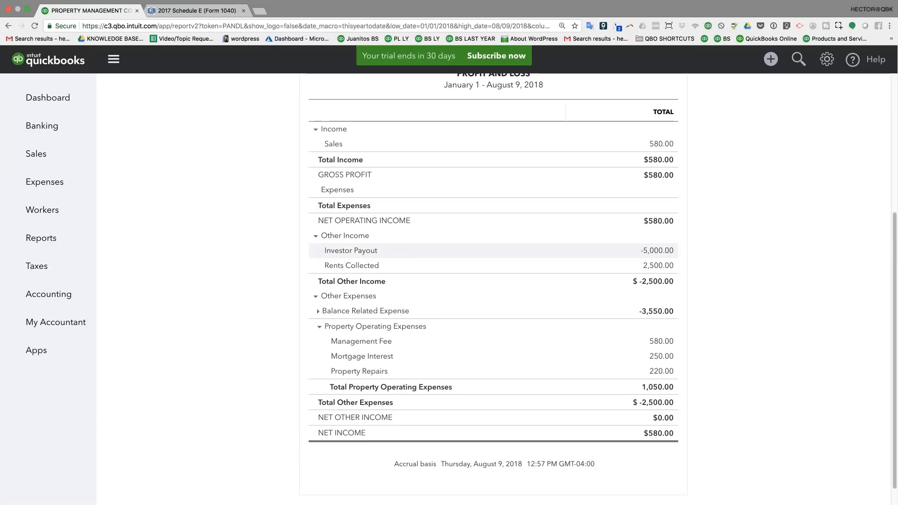
pyautogui.click(315, 235)
pyautogui.click(314, 276)
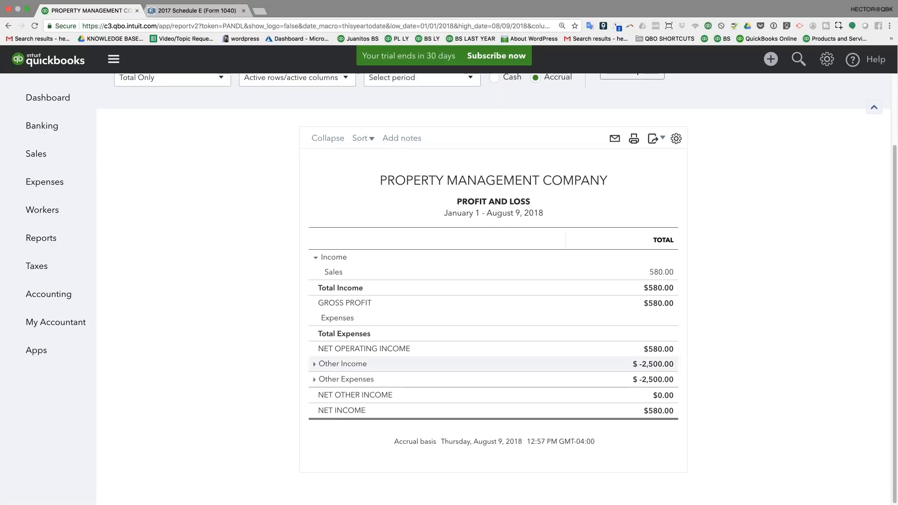
pyautogui.moveTo(639, 363); pyautogui.dragTo(676, 414)
pyautogui.press('super+plus')
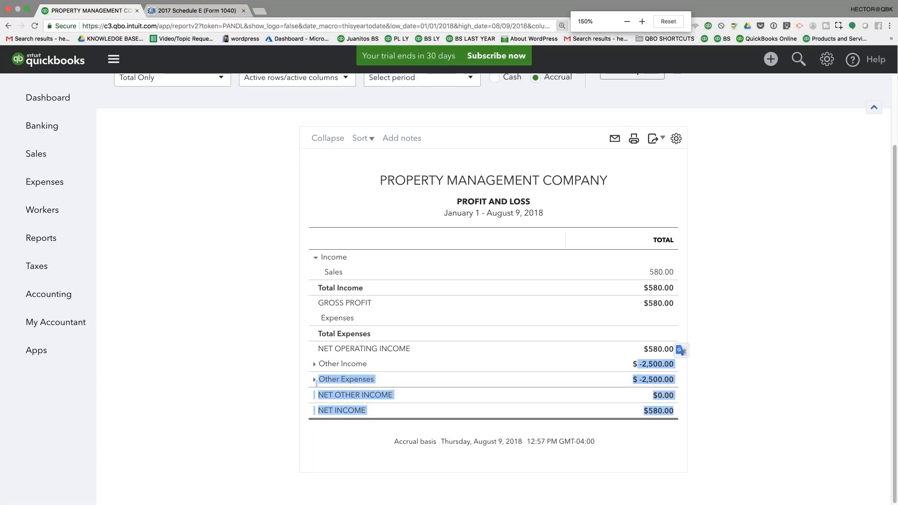
pyautogui.scroll(-2, 727, 344)
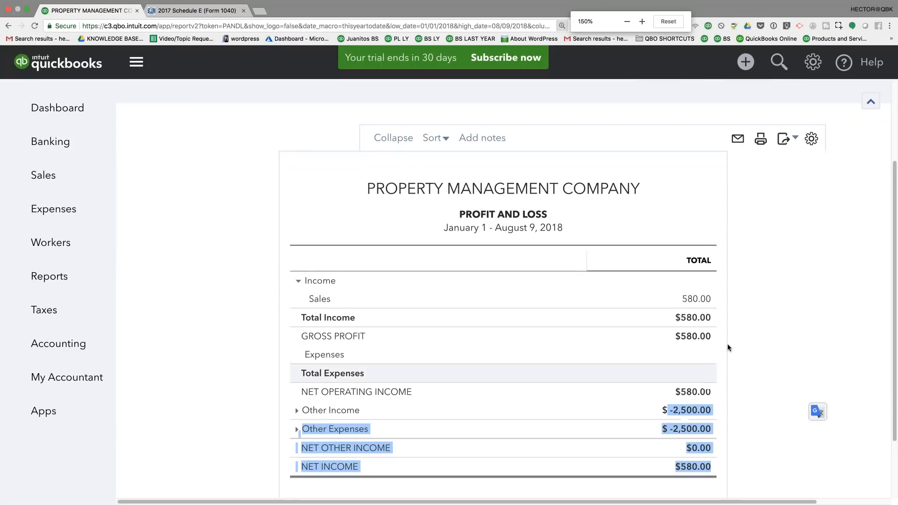
pyautogui.click(756, 352)
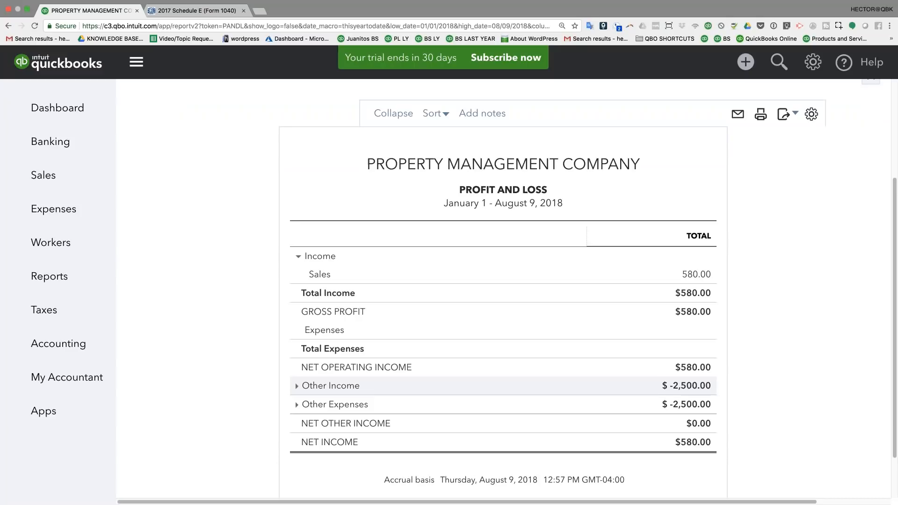
# - Highlight the Other Income and Other Expenses totals, and rerun the Profit and Loss report with columns displayed by Classes
pyautogui.moveTo(661, 385); pyautogui.dragTo(711, 405)
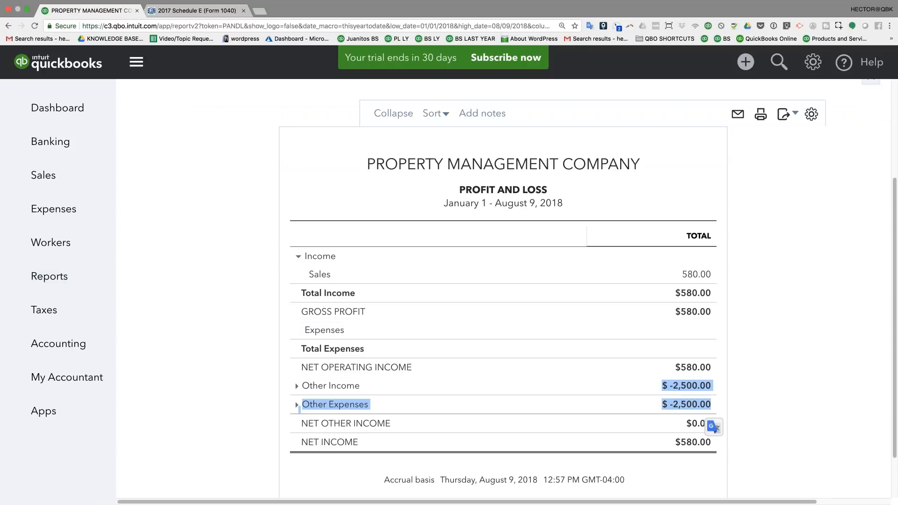
pyautogui.scroll(3, 325, 226)
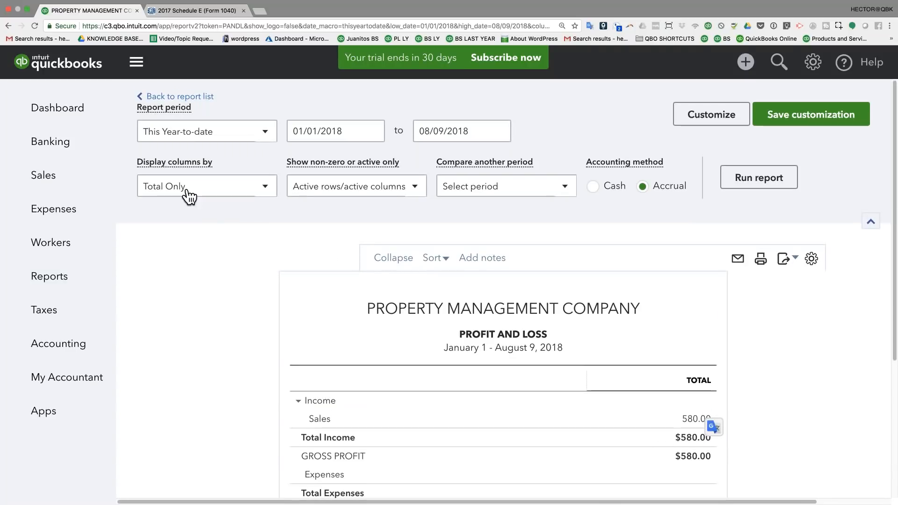
pyautogui.click(192, 187)
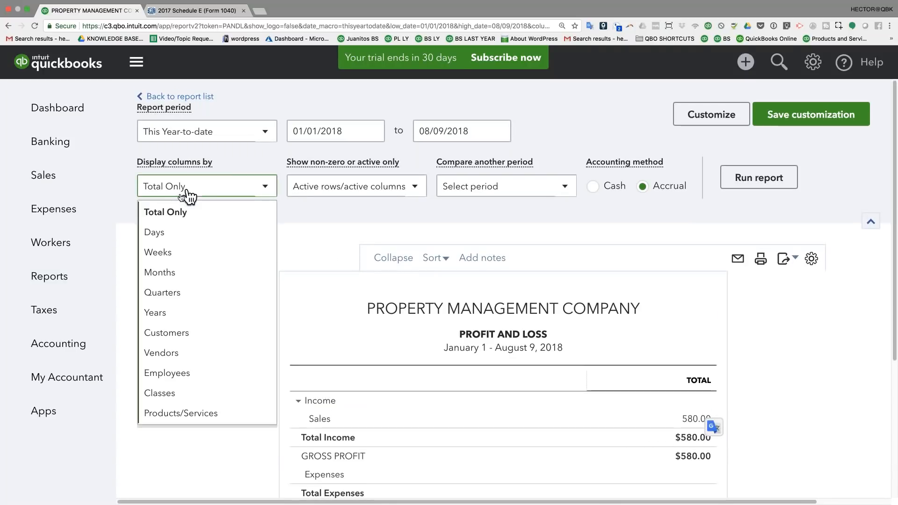
pyautogui.click(166, 396)
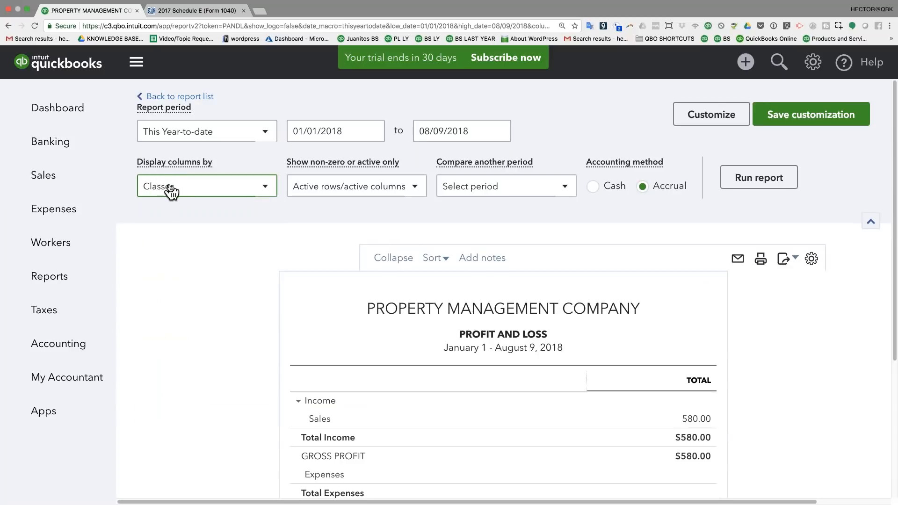
pyautogui.click(169, 191)
pyautogui.click(739, 179)
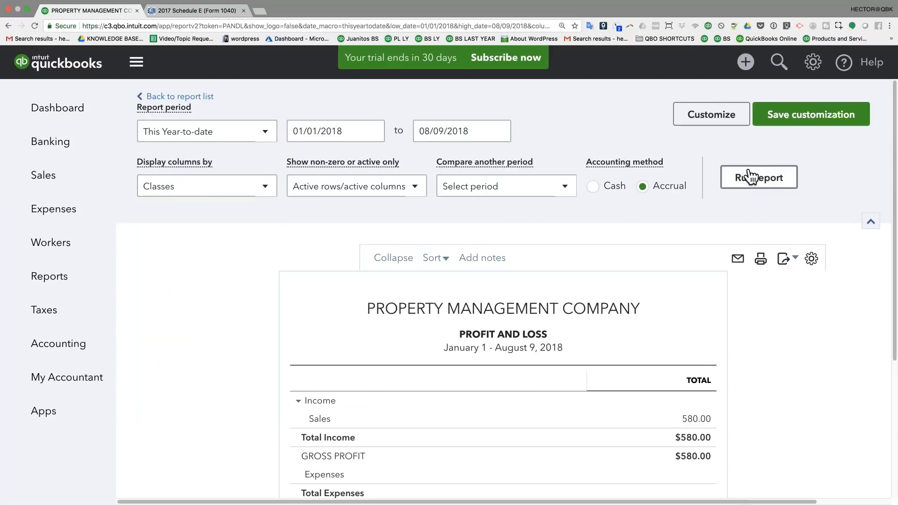
# - Customize the Profit and Loss report with a Class filter set to PM, and run it to review the results
pyautogui.click(694, 120)
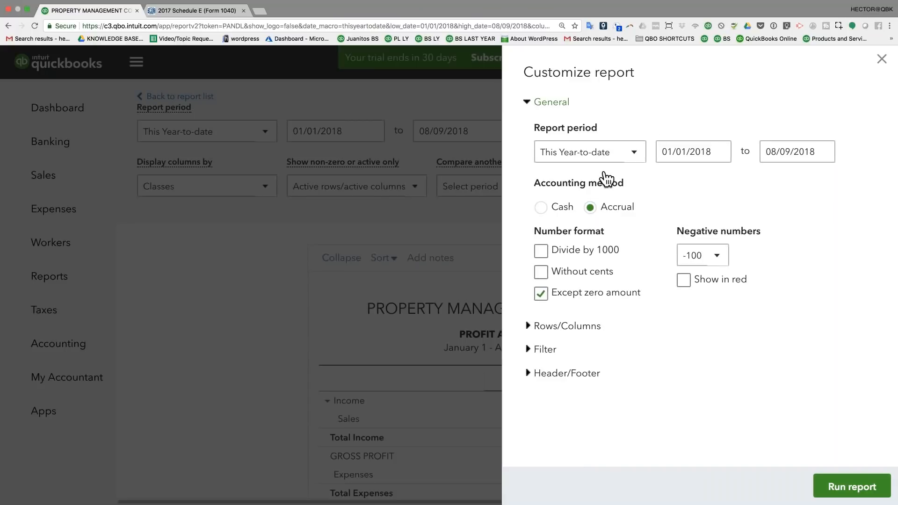
pyautogui.click(529, 351)
pyautogui.scroll(-3, 554, 398)
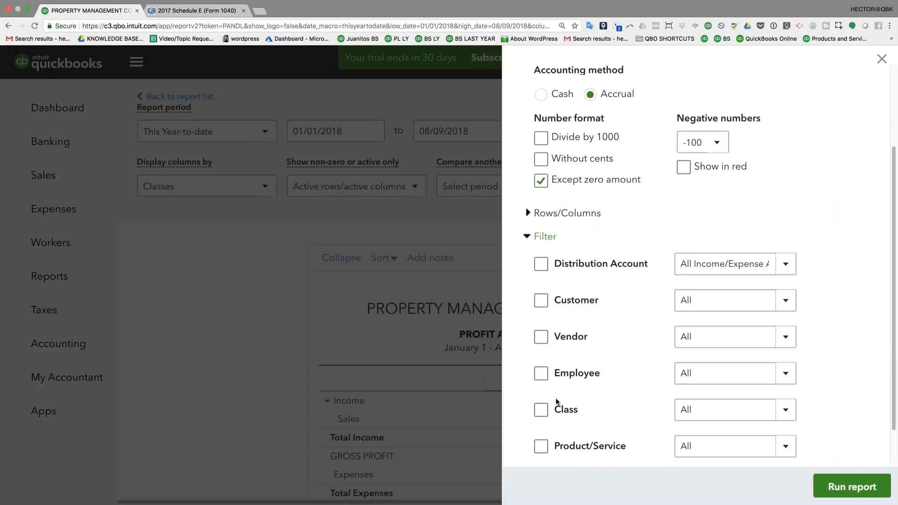
pyautogui.click(541, 387)
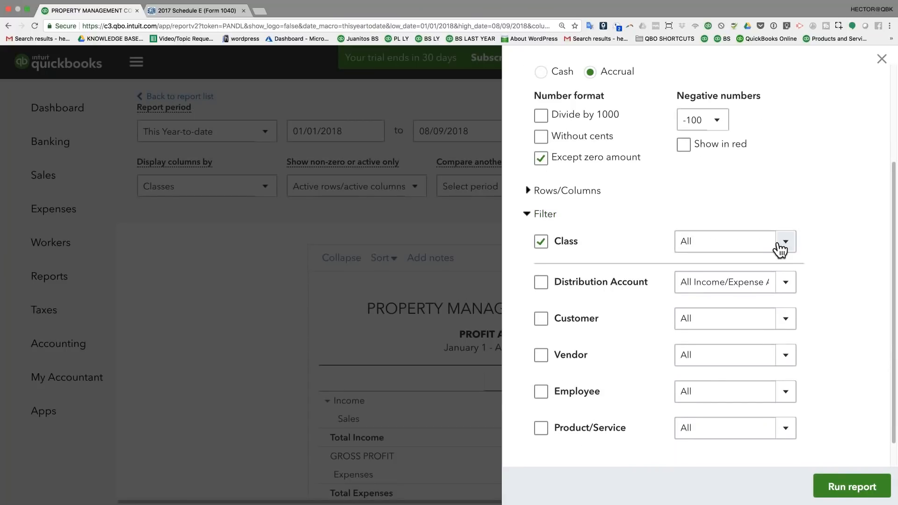
pyautogui.click(784, 243)
pyautogui.click(687, 403)
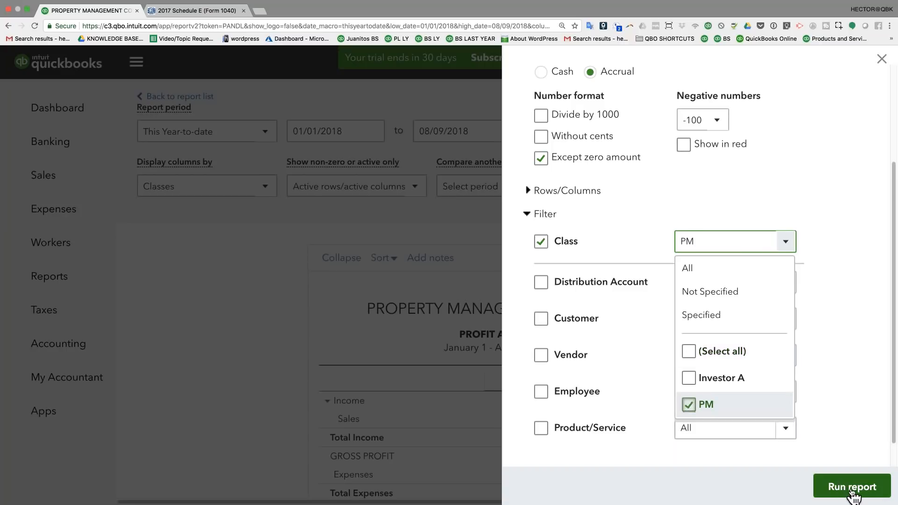
pyautogui.click(836, 486)
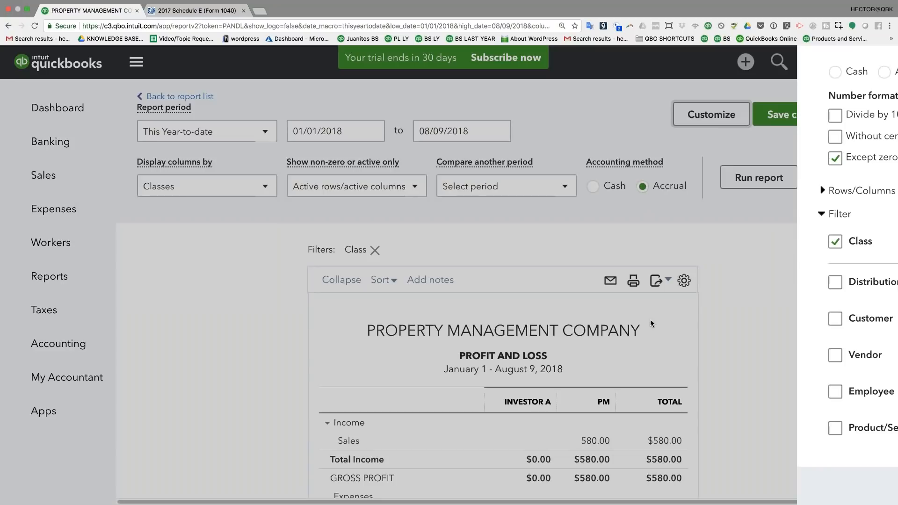
pyautogui.scroll(-4, 727, 364)
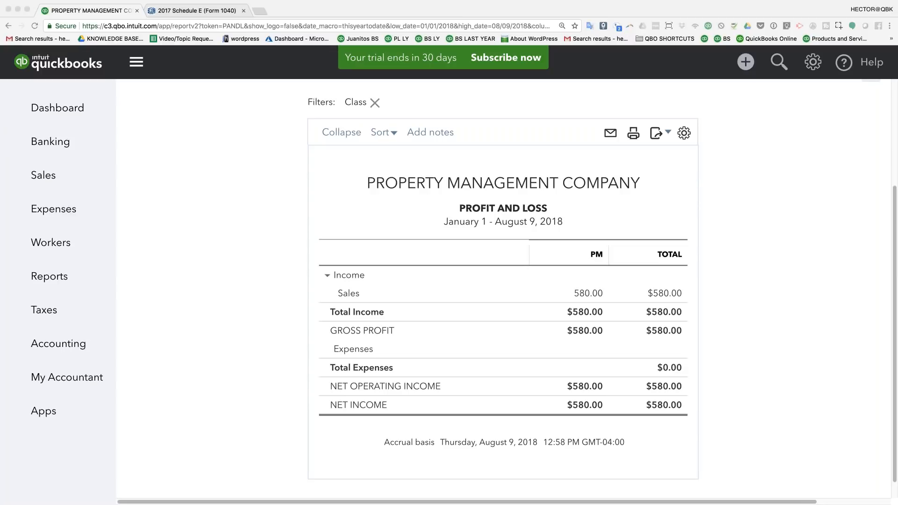
# - Switch to PowerPoint and start the slide show at the "Property Management companies" slide
pyautogui.hotkey('ctrl', 'Left')
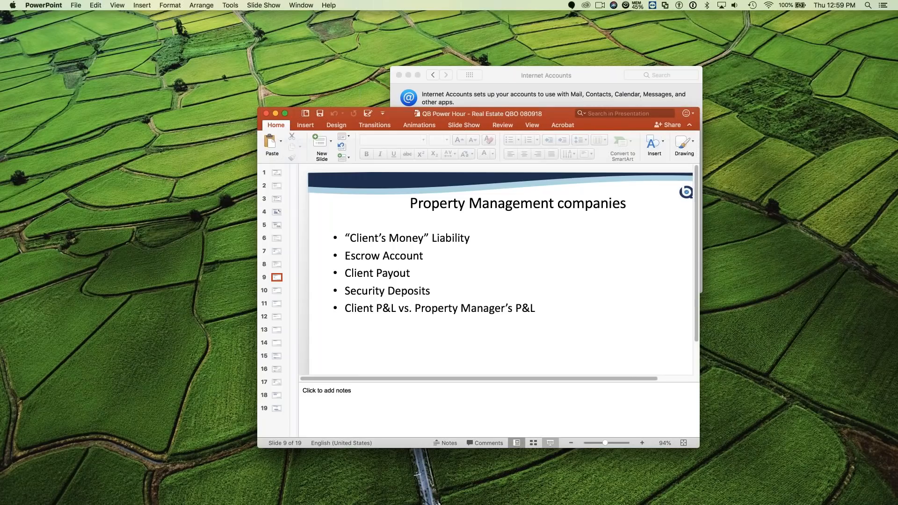
pyautogui.press('super+Return')
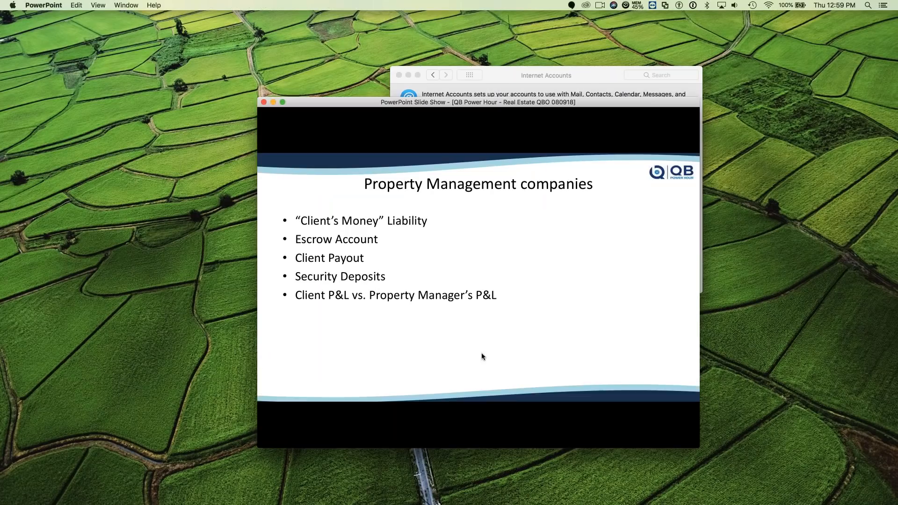